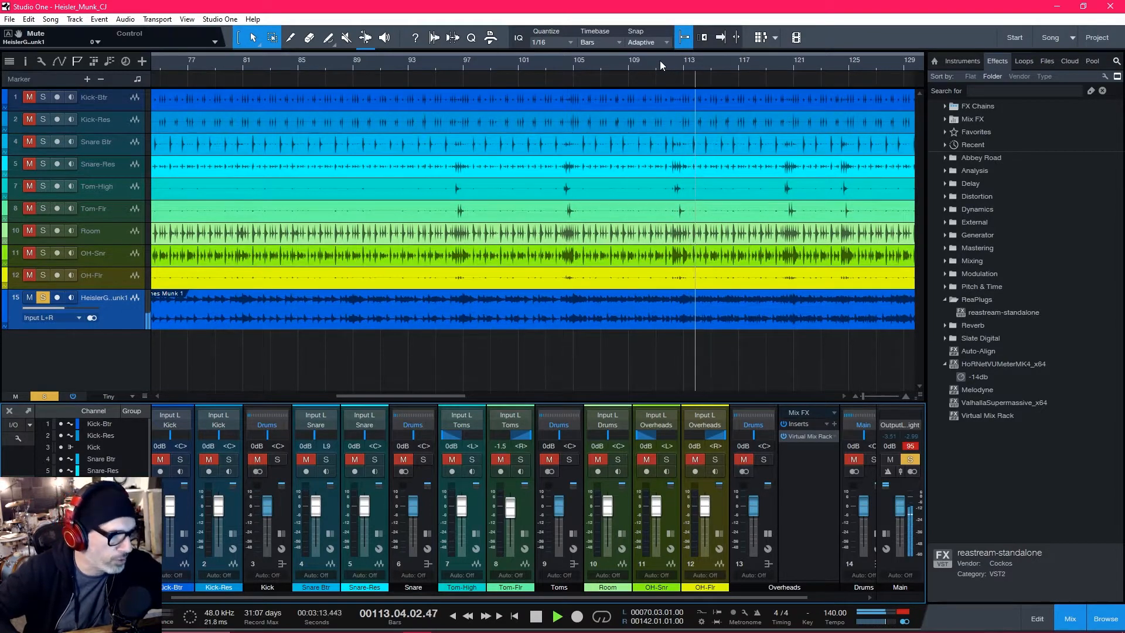
Step: Stop playback, fit the whole song in the arrangement, and switch stereo track 15 from soloed to muted
key("f")
key("space")
left_click_drag(659, 61, 683, 47)
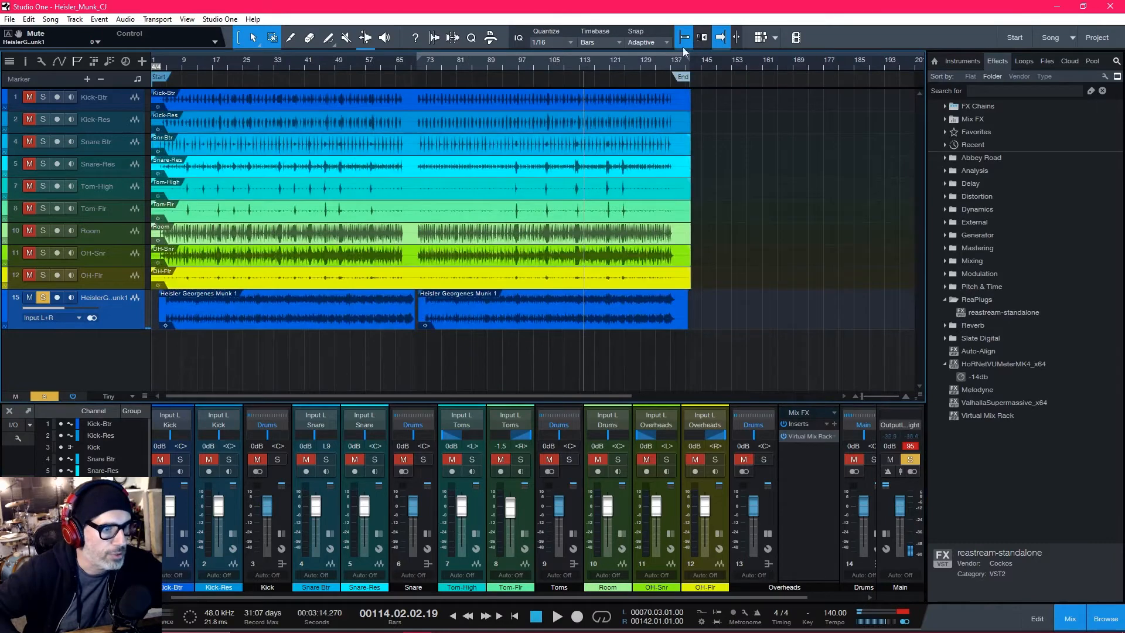
left_click(43, 297)
left_click(30, 297)
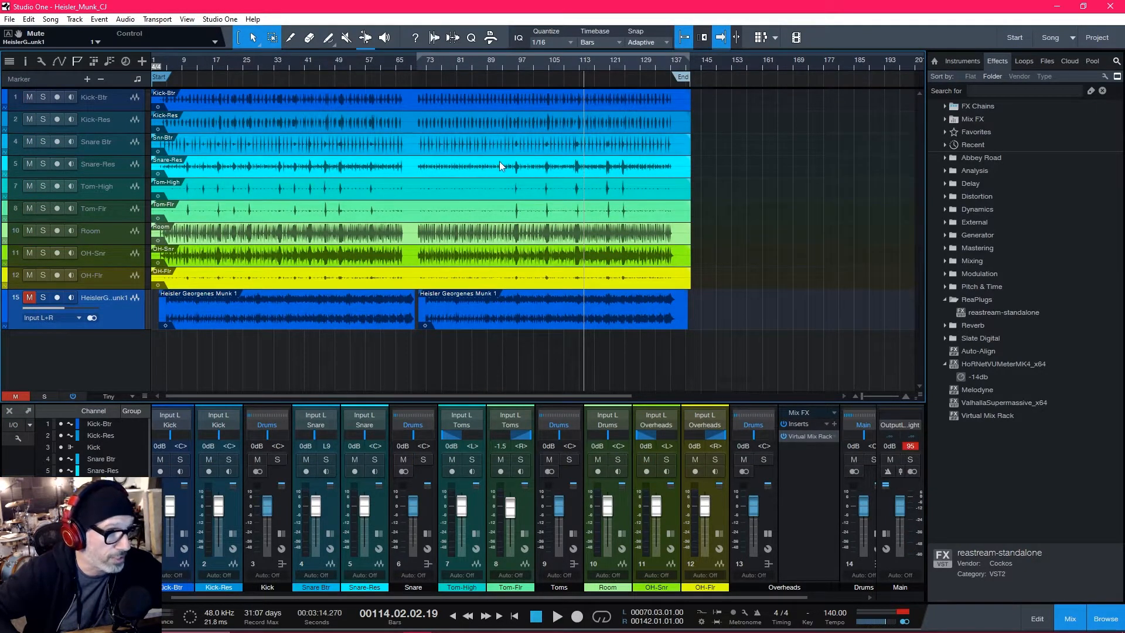
Step: Solo the Kick-Btr track and enlarge its track height in the arrangement
left_click(420, 119)
left_click(421, 145)
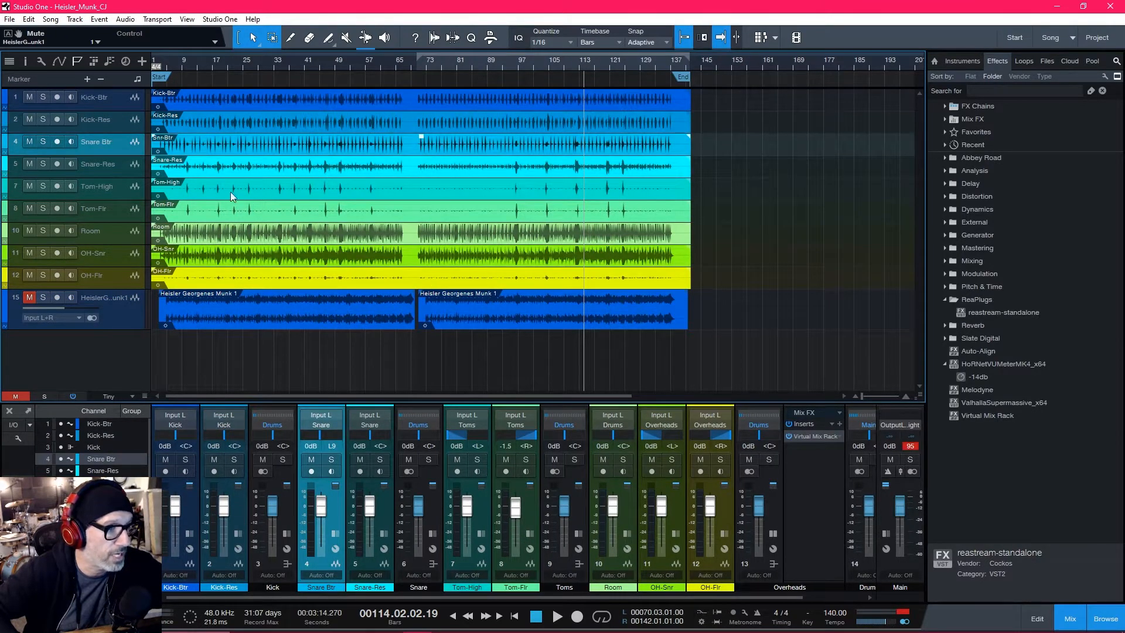
left_click_drag(209, 64, 212, 65)
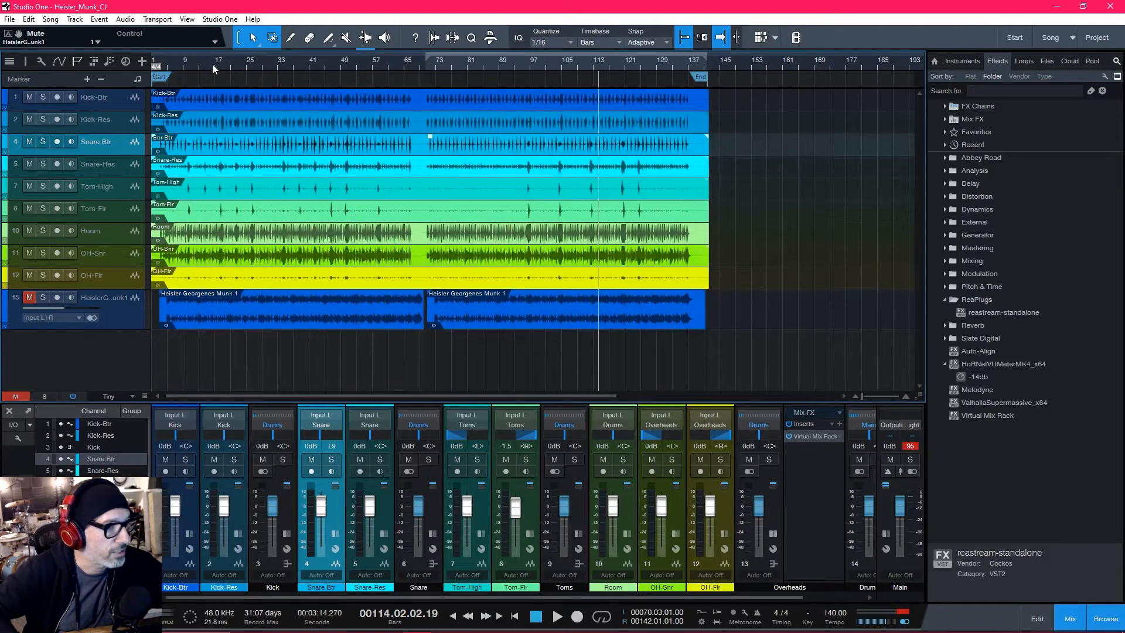
left_click(102, 125)
left_click(98, 103)
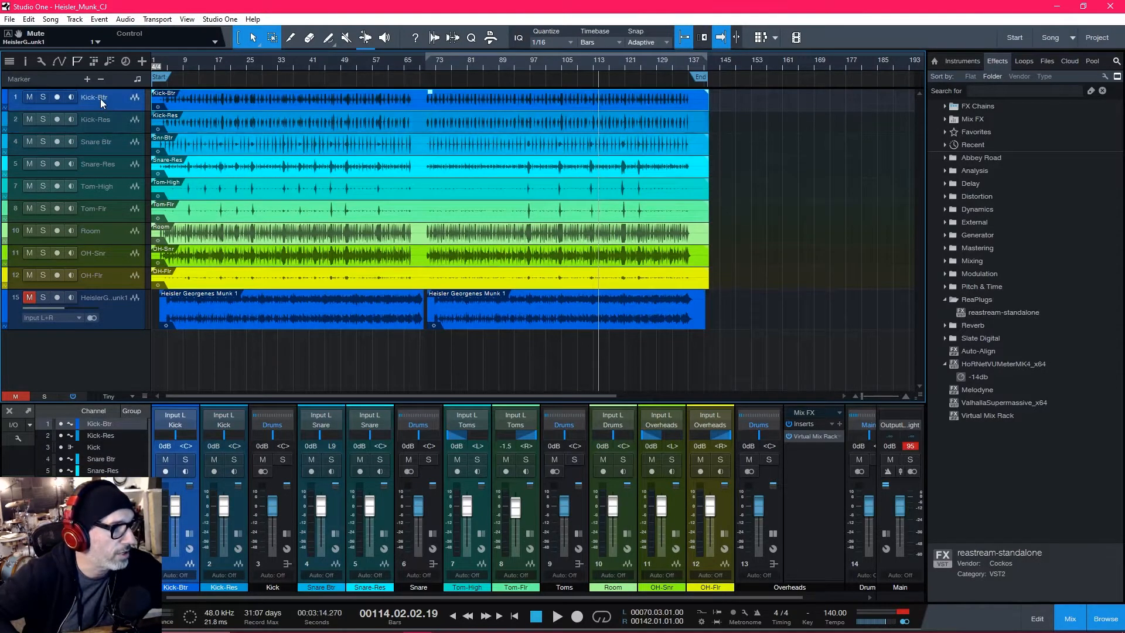
left_click(43, 97)
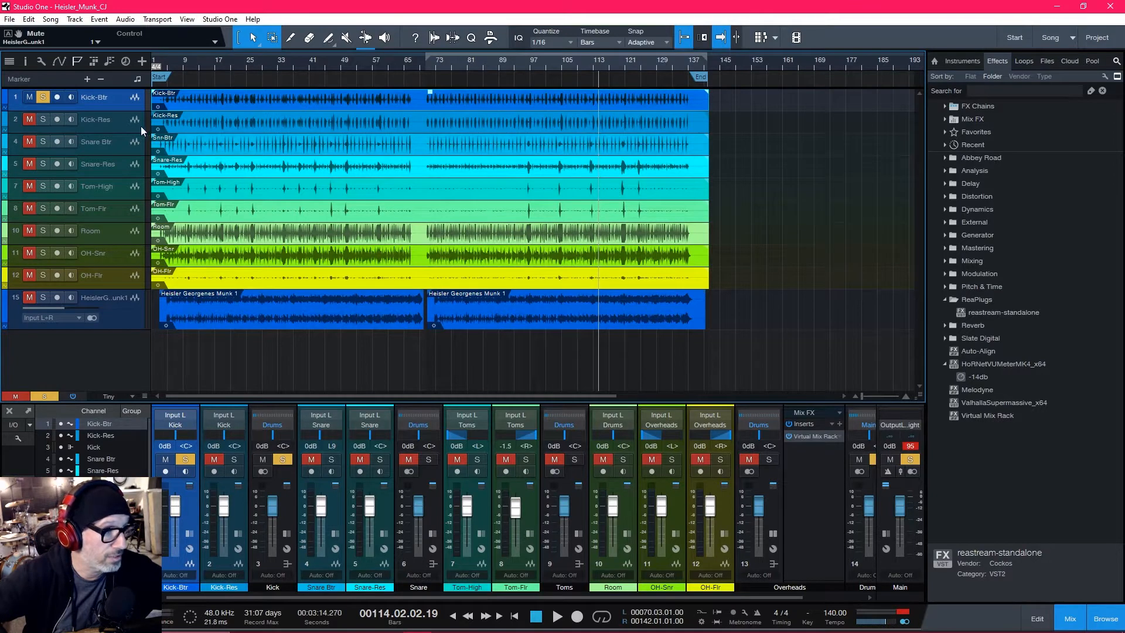
left_click_drag(122, 110, 121, 155)
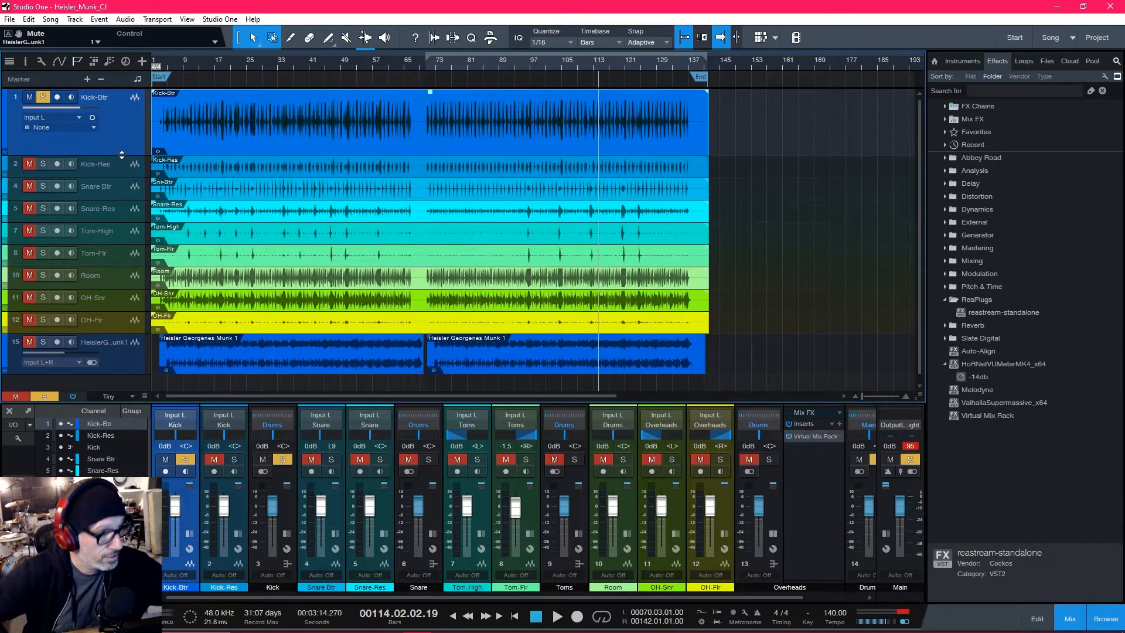
left_click_drag(121, 155, 122, 148)
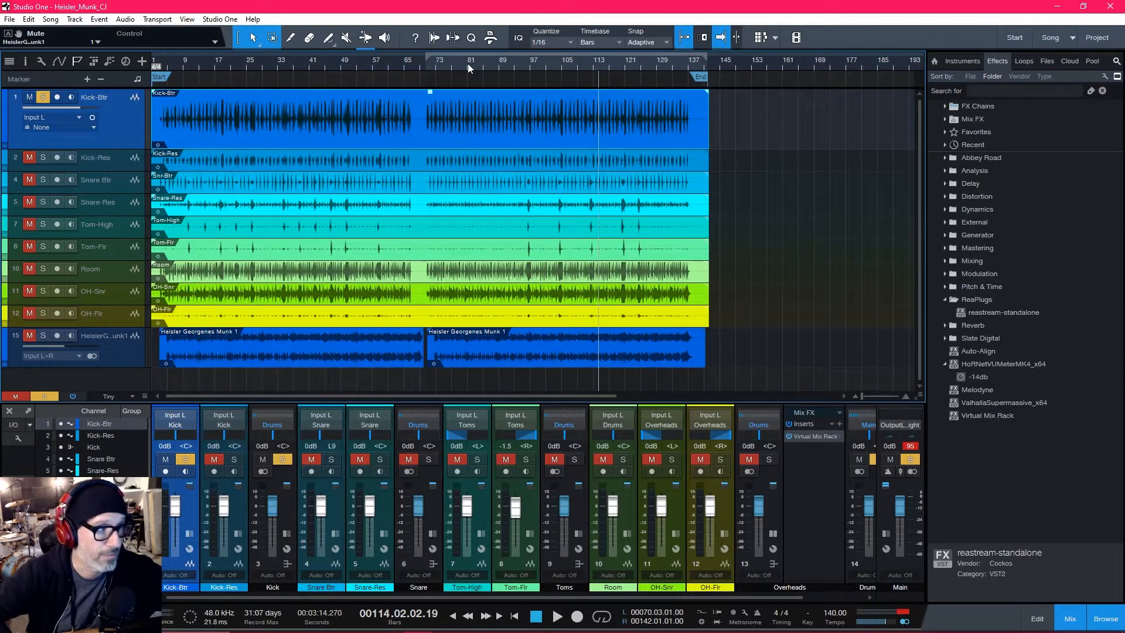
Step: Play the soloed Kick-Btr track through the second take up to about bar 97
left_click_drag(467, 63, 414, 91)
key("space")
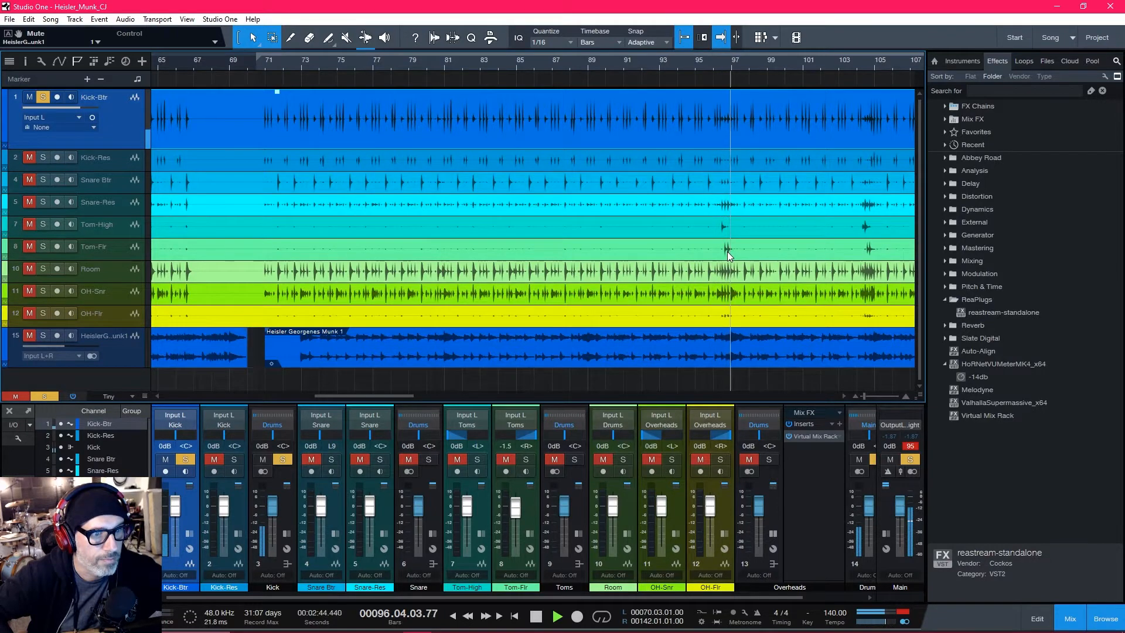
key("space")
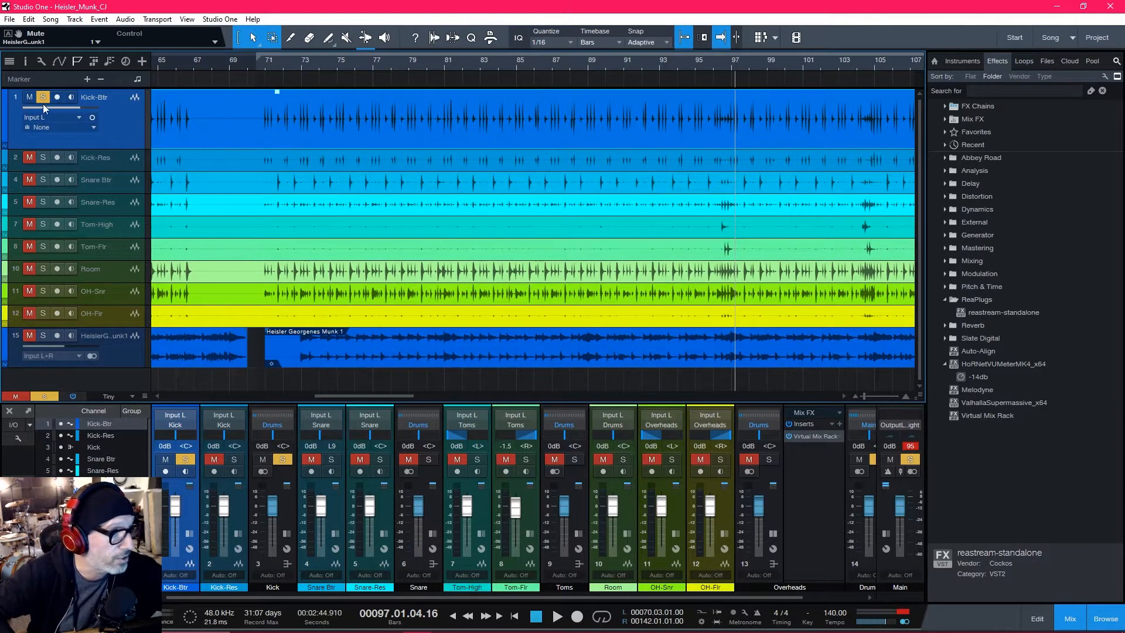
Step: Switch the solo from Kick-Btr to Kick-Res, enlarge the Kick-Res track, and play it from about bar 73
left_click(305, 66)
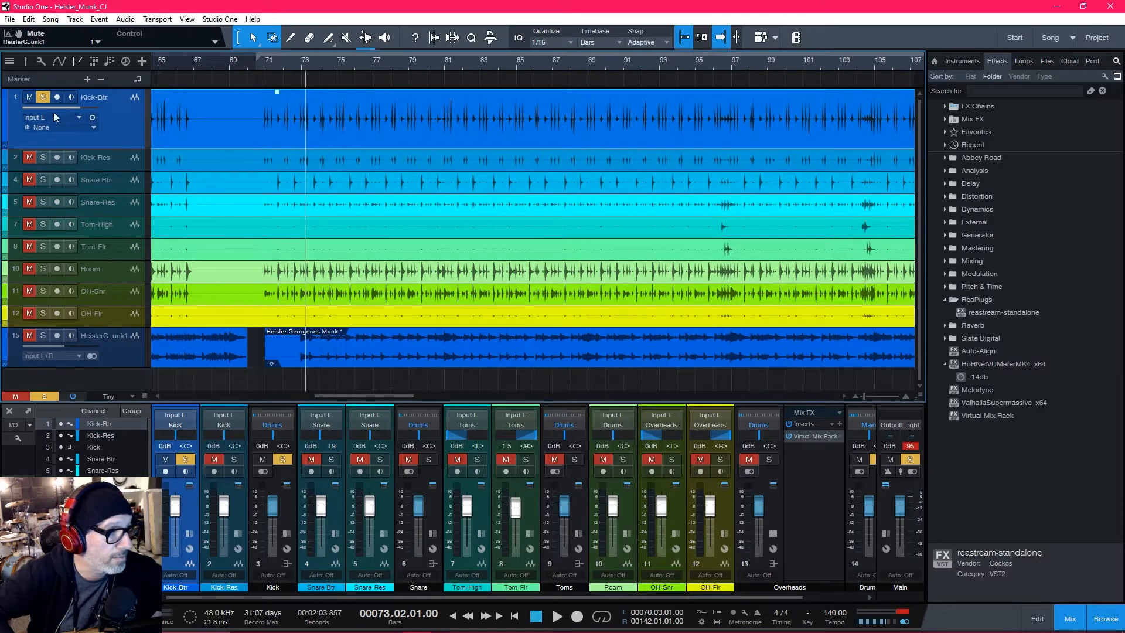
left_click(42, 98)
left_click(41, 157)
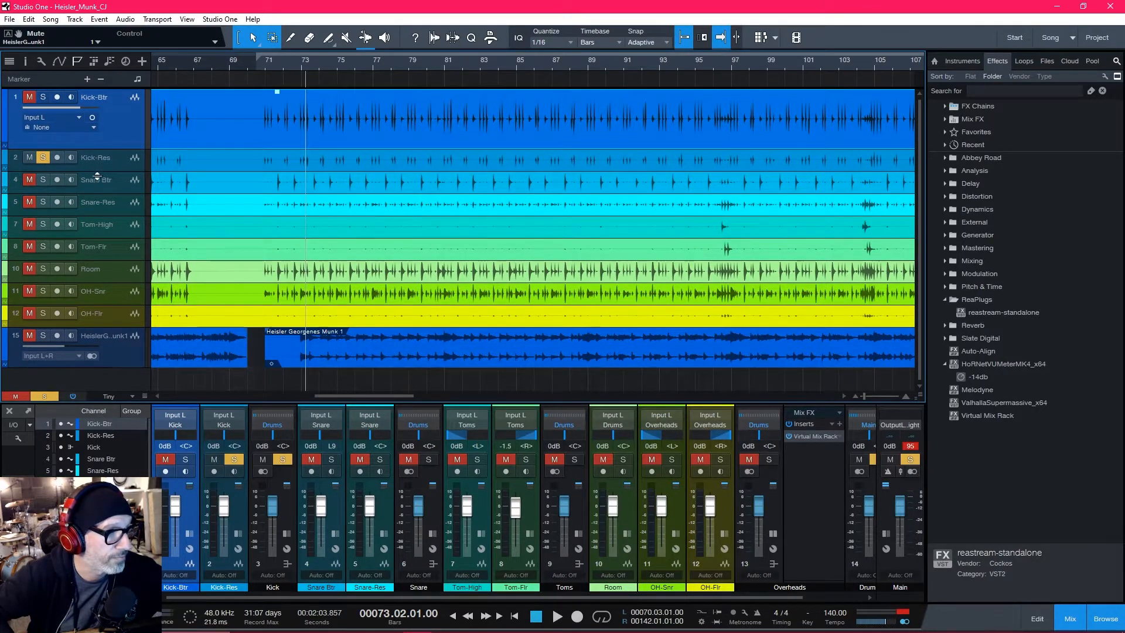
left_click_drag(95, 169, 95, 198)
scroll(316, 99, "up", 6)
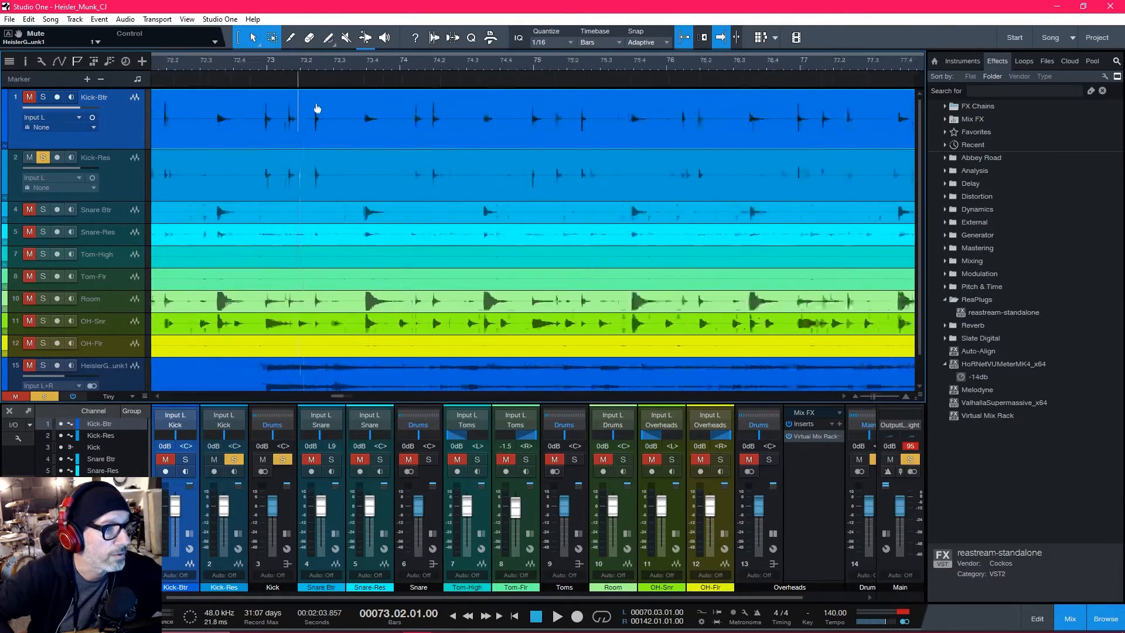
key("space")
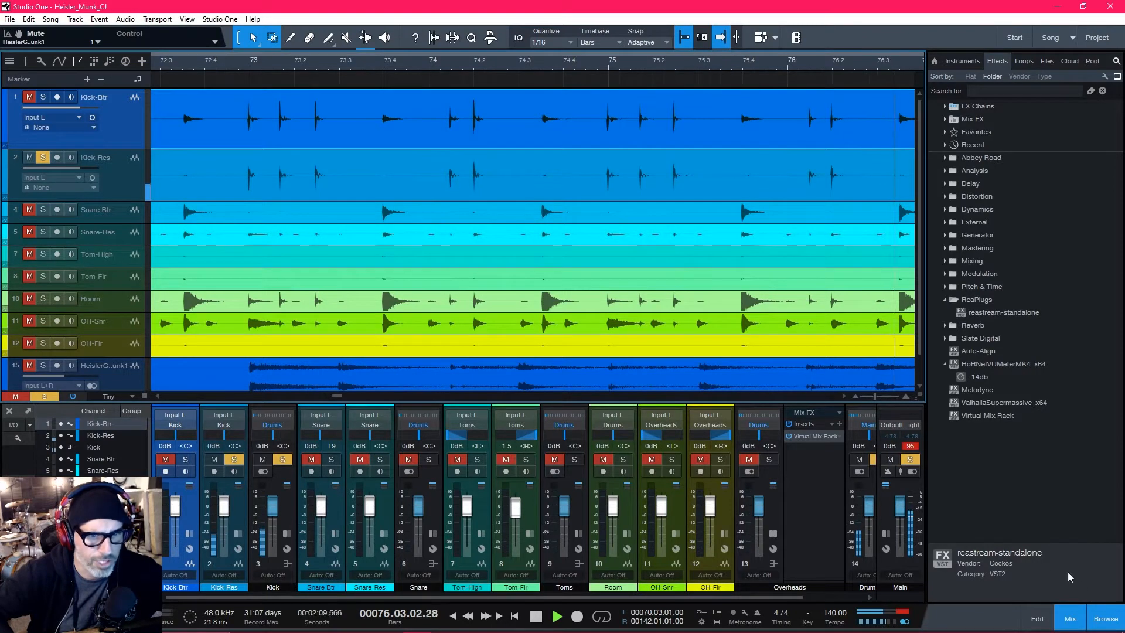
Step: Solo Kick-Btr together with Kick-Res, and hide the browser and the Overheads channel's expanded inserts
key("F5")
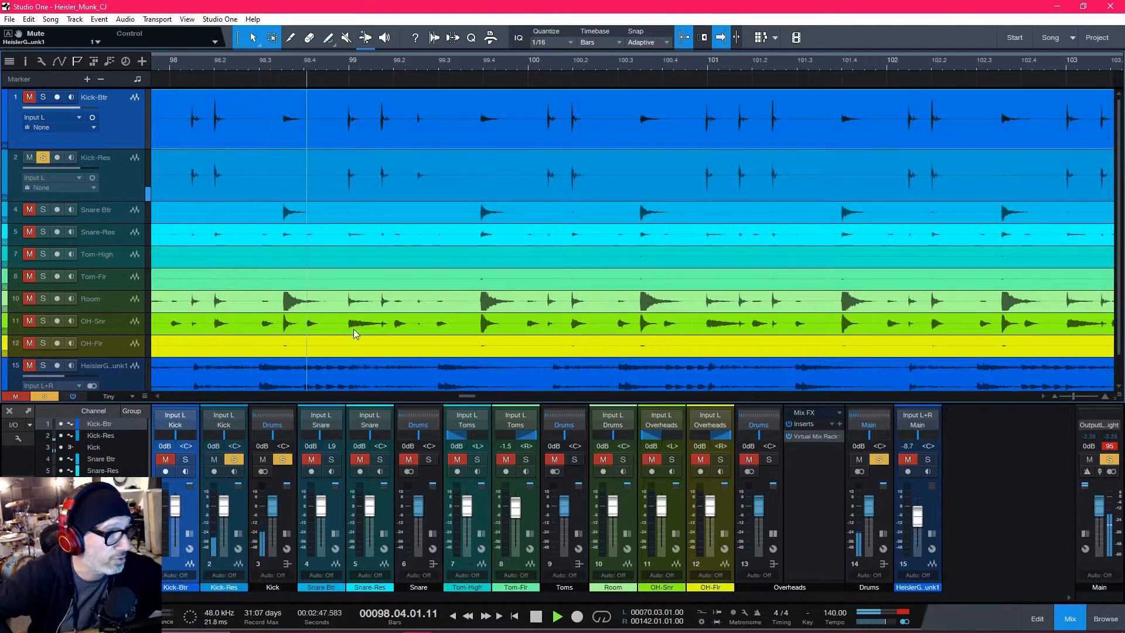
left_click(43, 97)
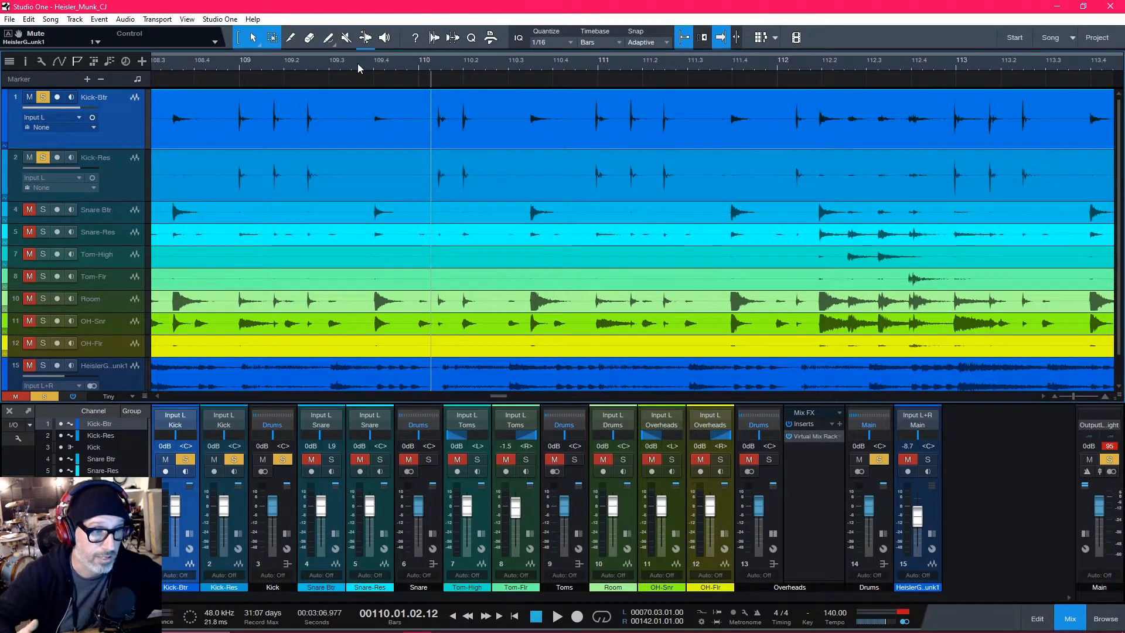
left_click(775, 534)
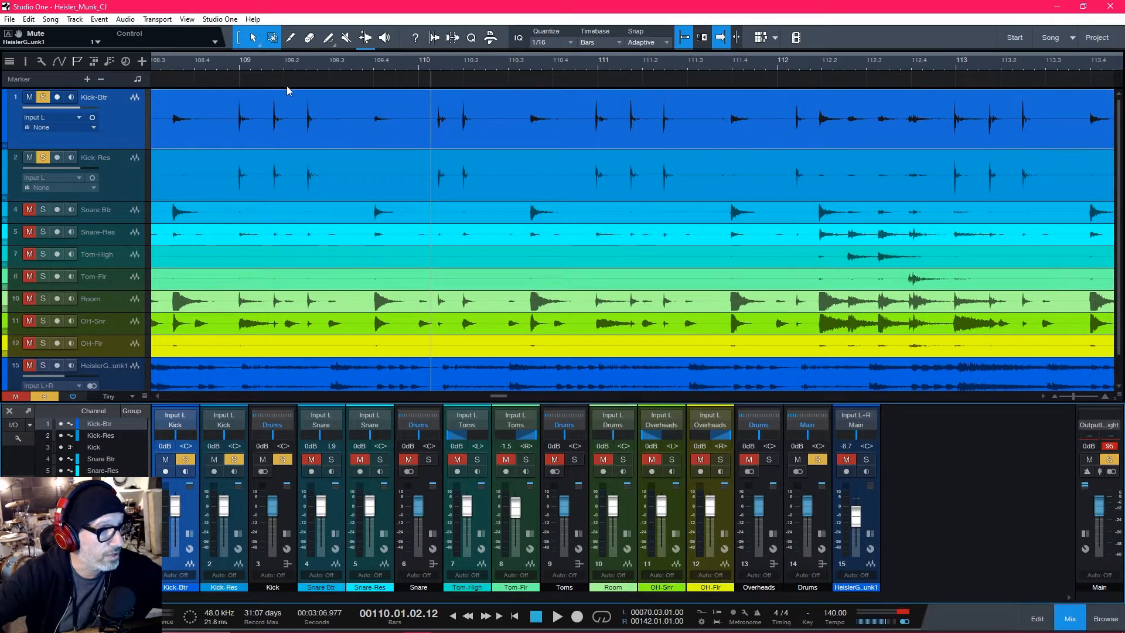
Step: Play both soloed kick tracks together from just before bar 109
left_click(309, 67)
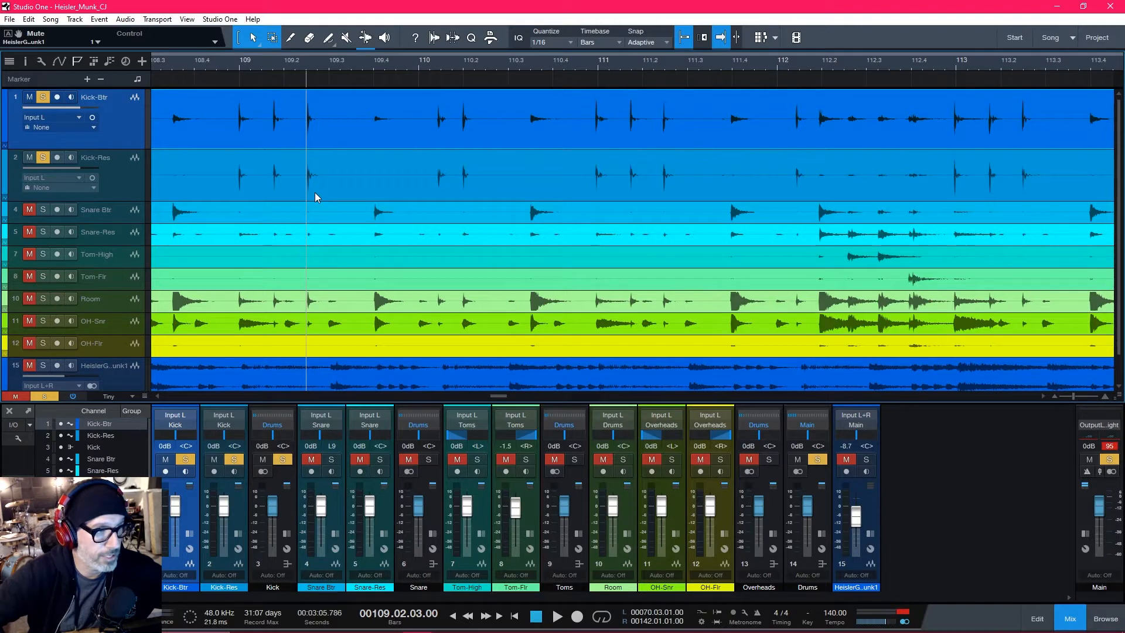
left_click(237, 65)
left_click(231, 66)
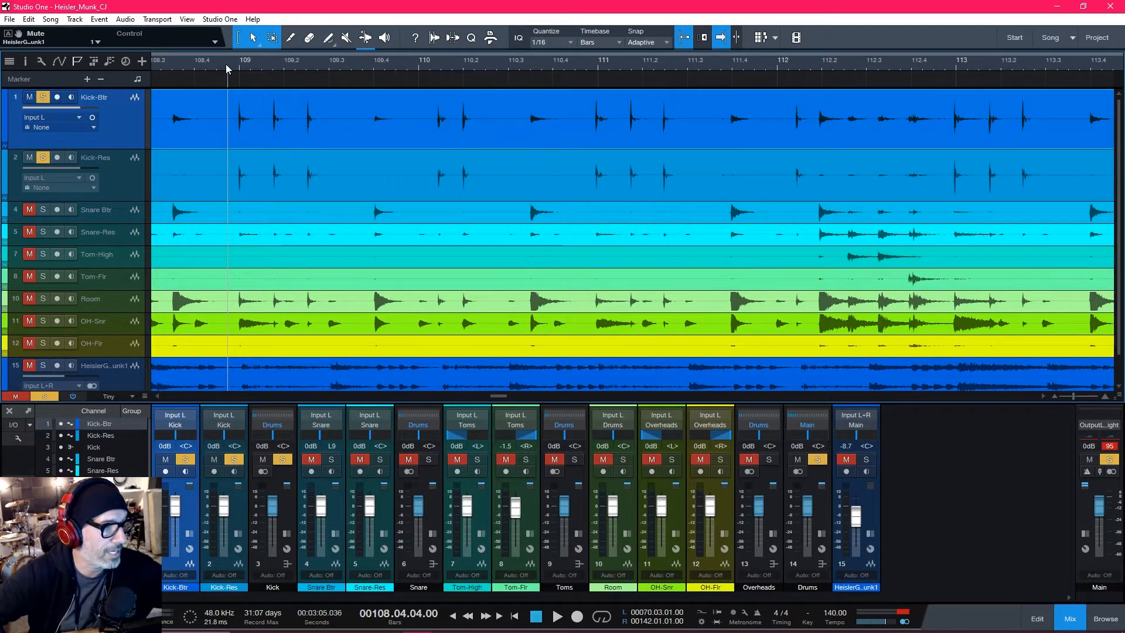
key("space")
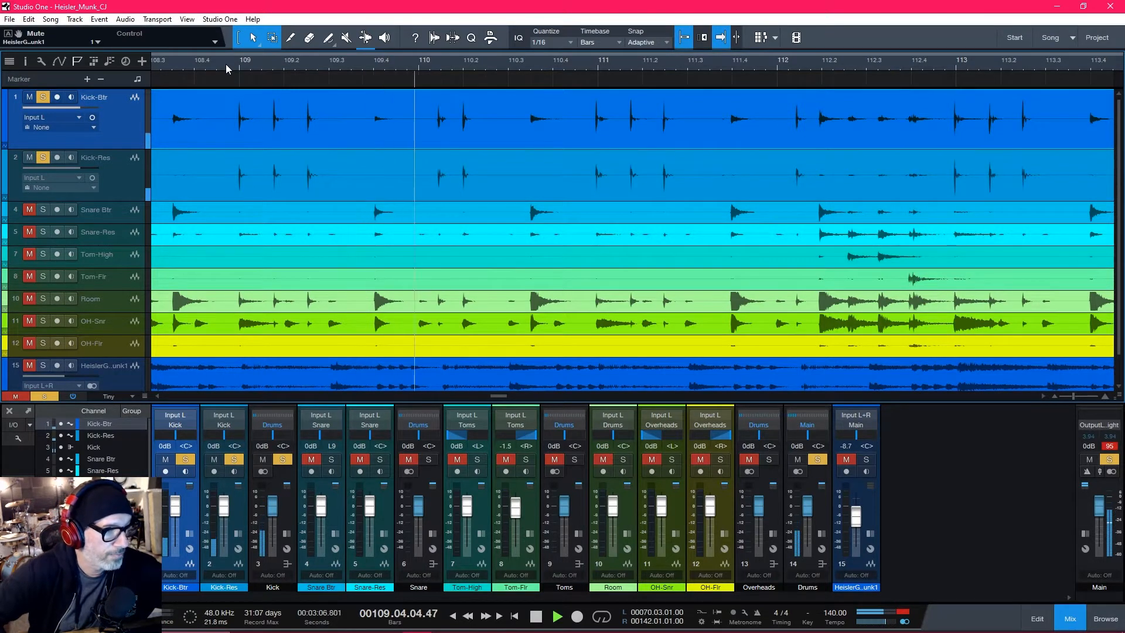
key("space")
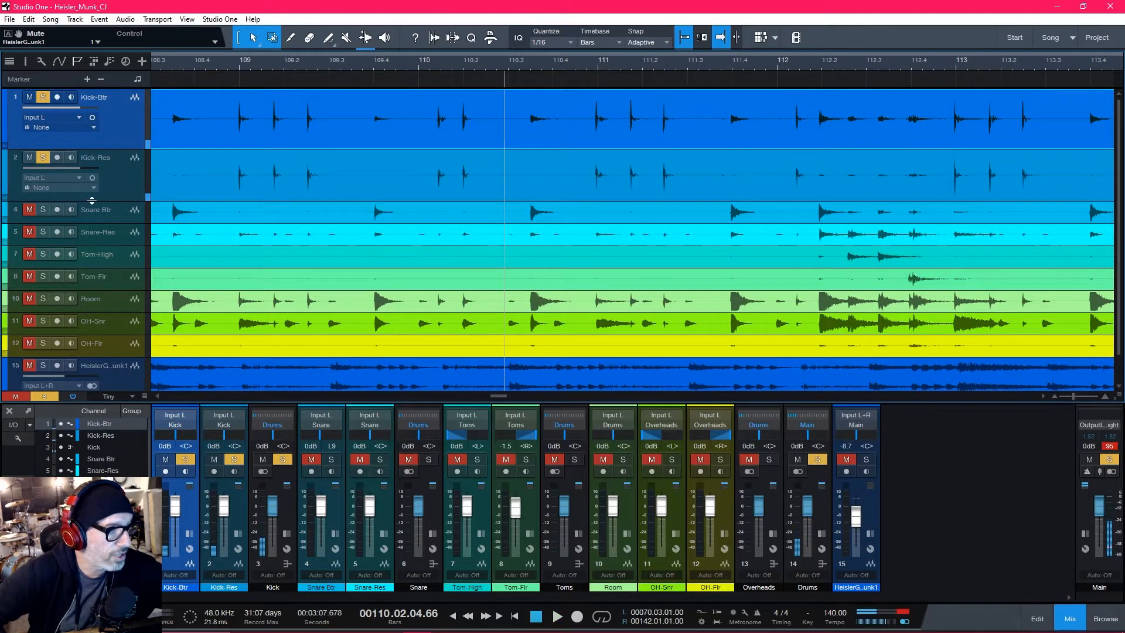
Step: Clear the solo on both Kick-Btr and Kick-Res
left_click(45, 158)
left_click(30, 159)
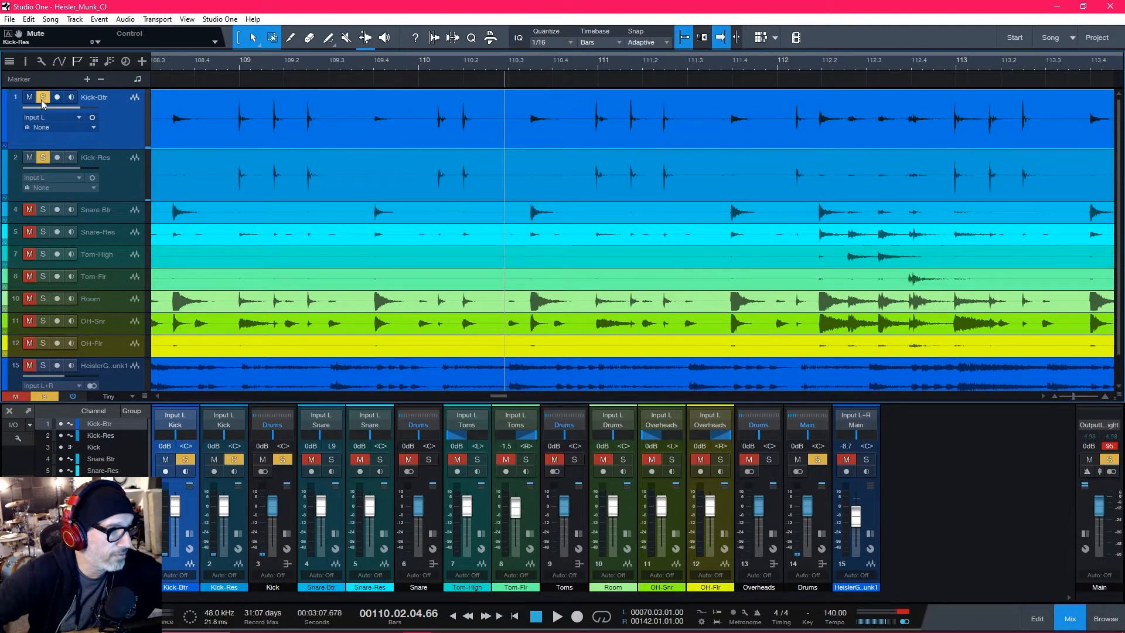
left_click(42, 97)
left_click(43, 157)
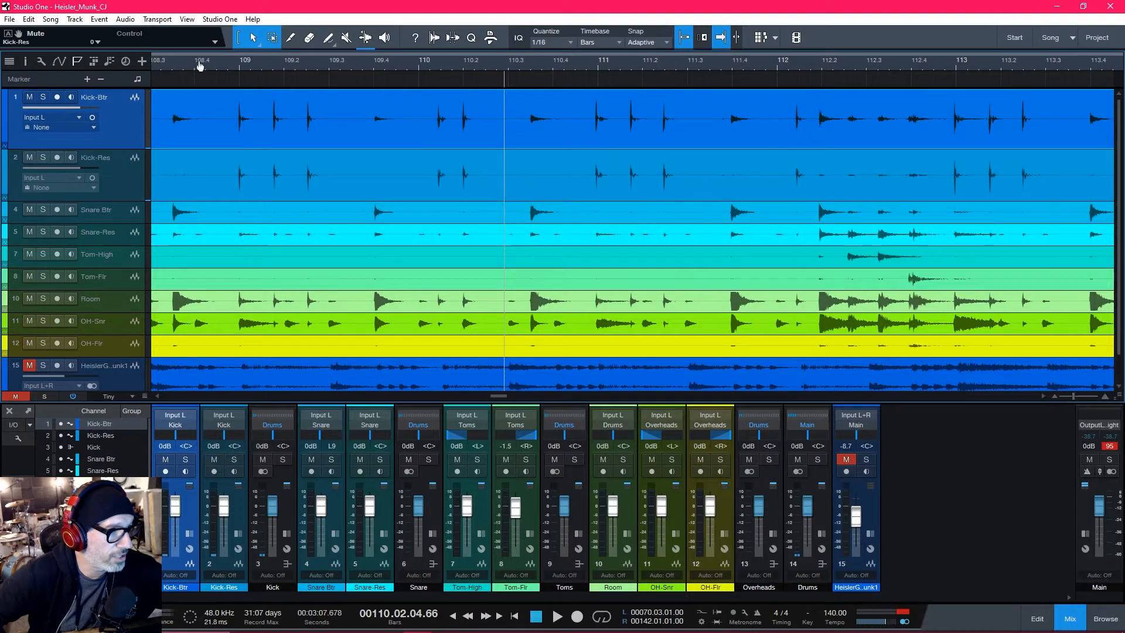
Step: Play the full set of drum tracks from about bar 108 with a wider stretch of the timeline in view
key("w")
key("w")
key("w")
key("space")
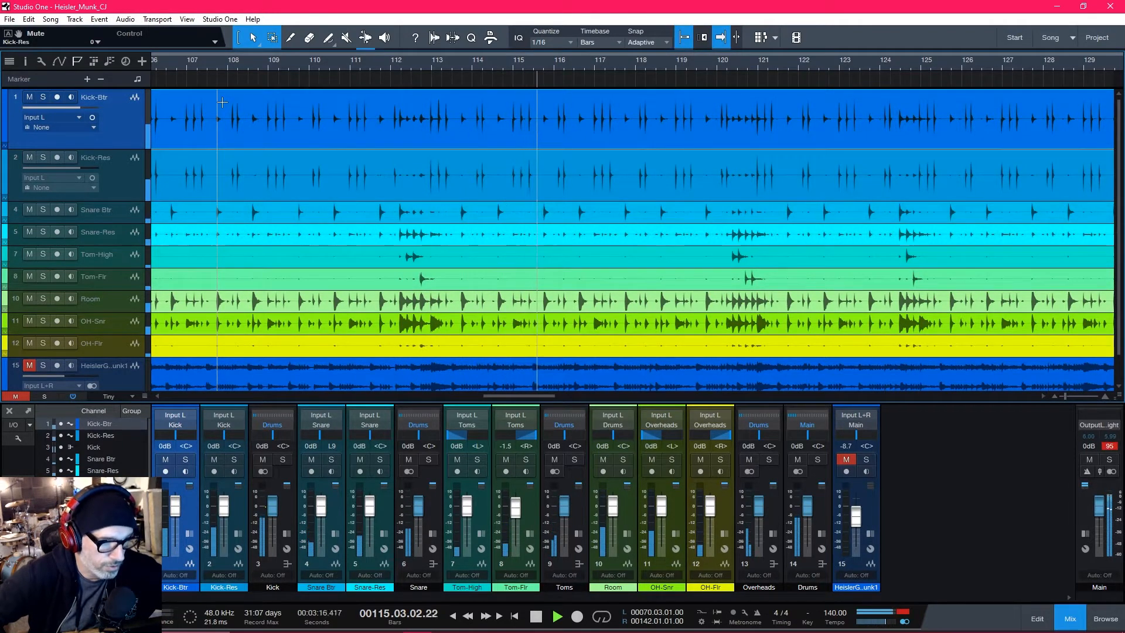
Step: Solo stereo track 15 and play it on its own from bar 112
left_click(42, 365)
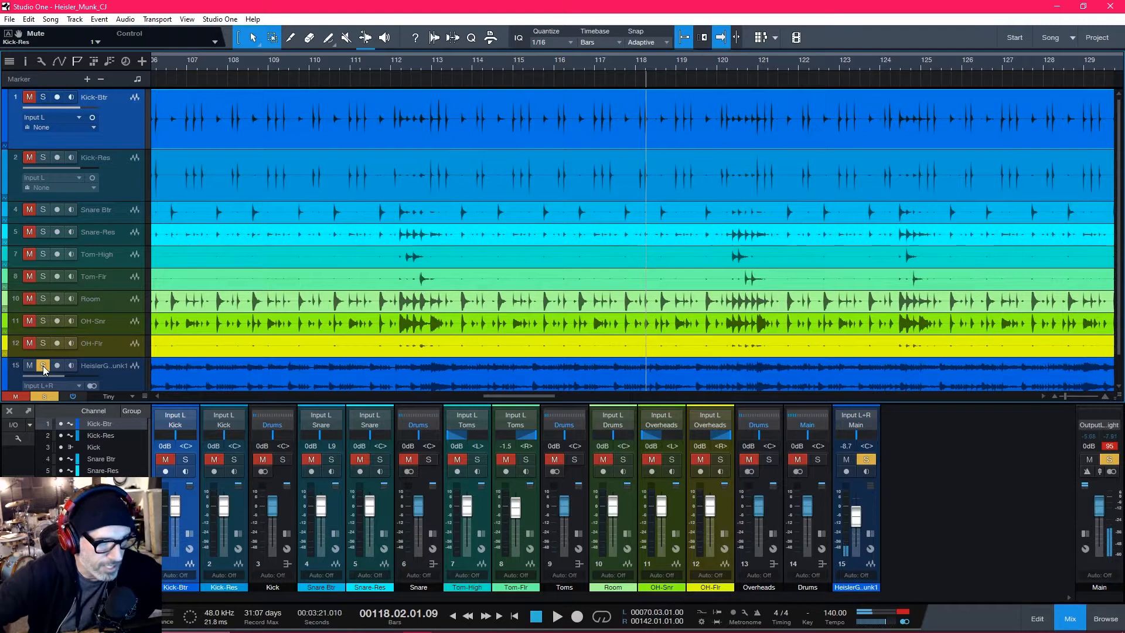
left_click(390, 63)
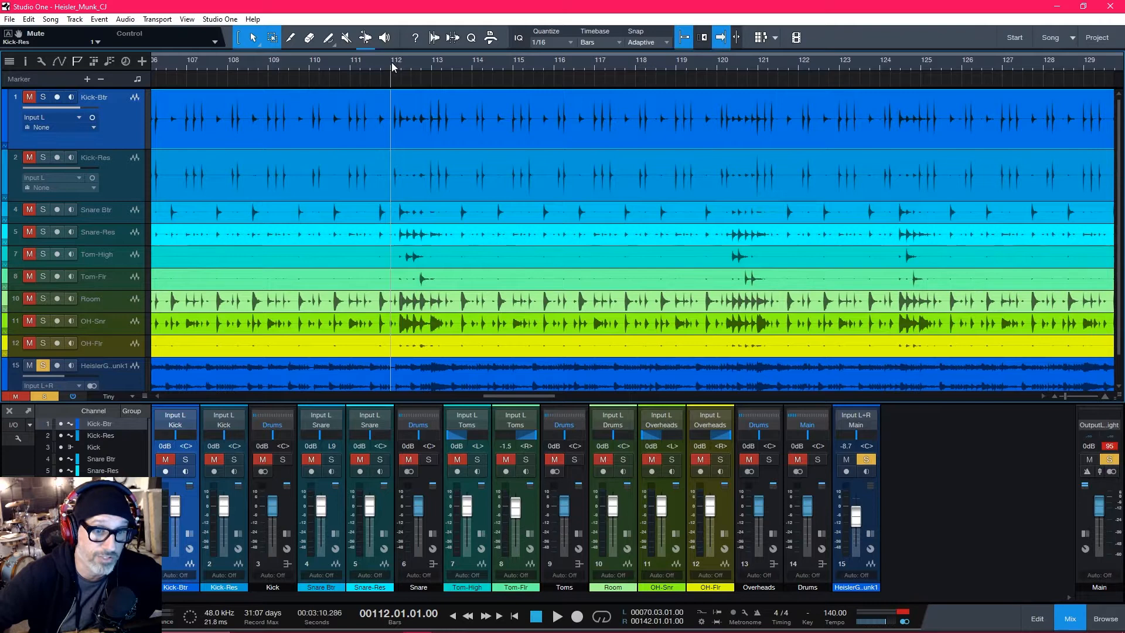
key("space")
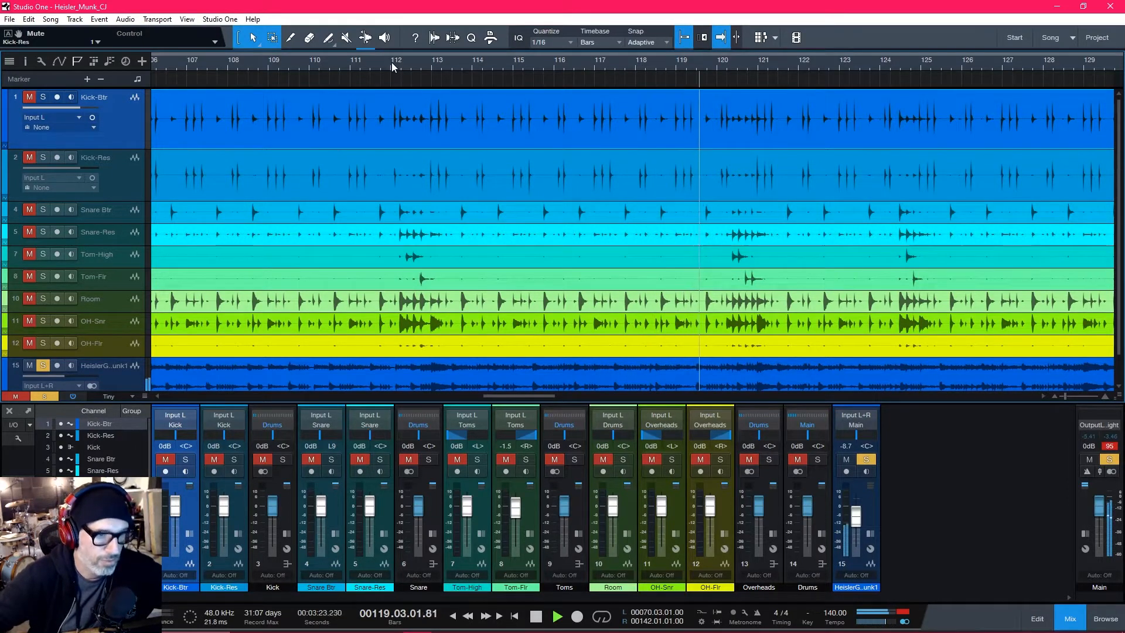
key("space")
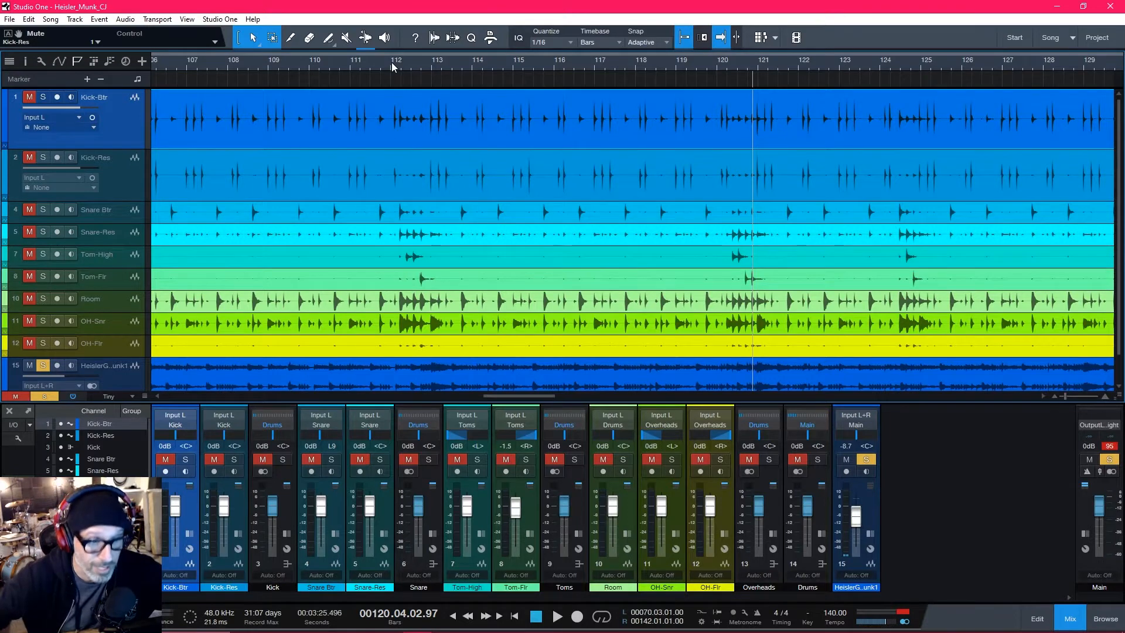
Step: Clear the solo on stereo track 15 and play the drum tracks alone from bar 112, beat 4
left_click(44, 367)
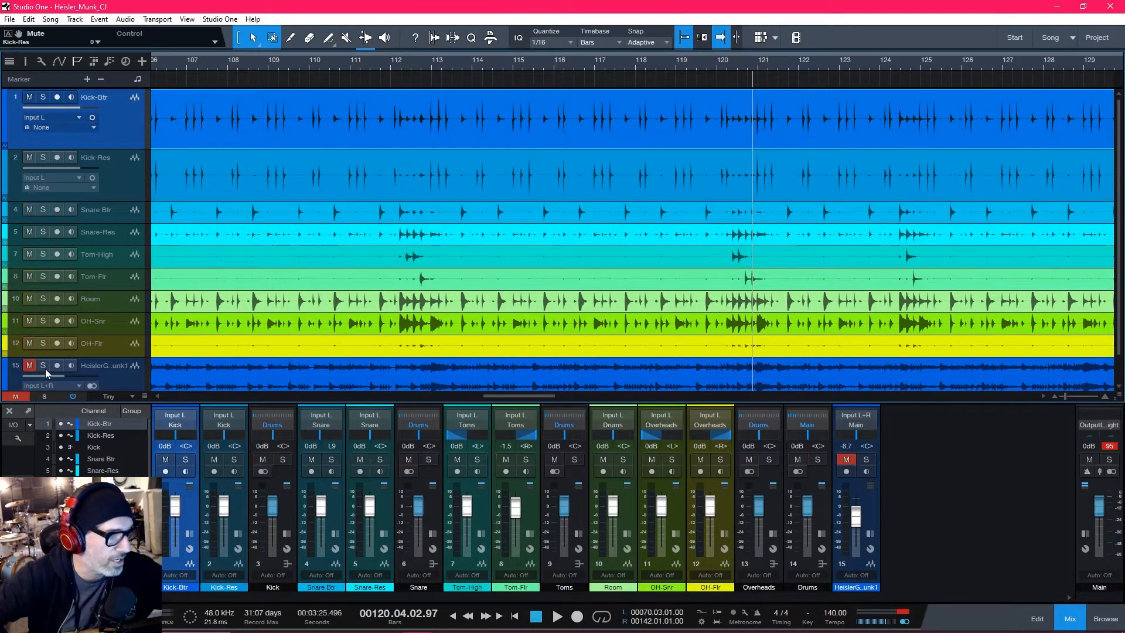
left_click(421, 64)
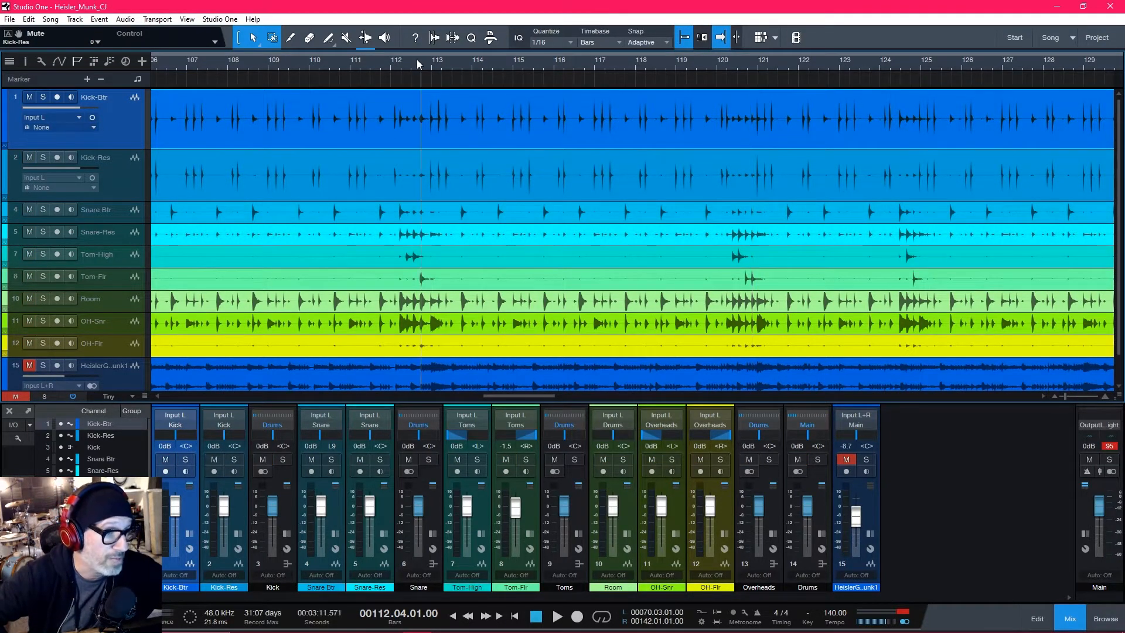
key("space")
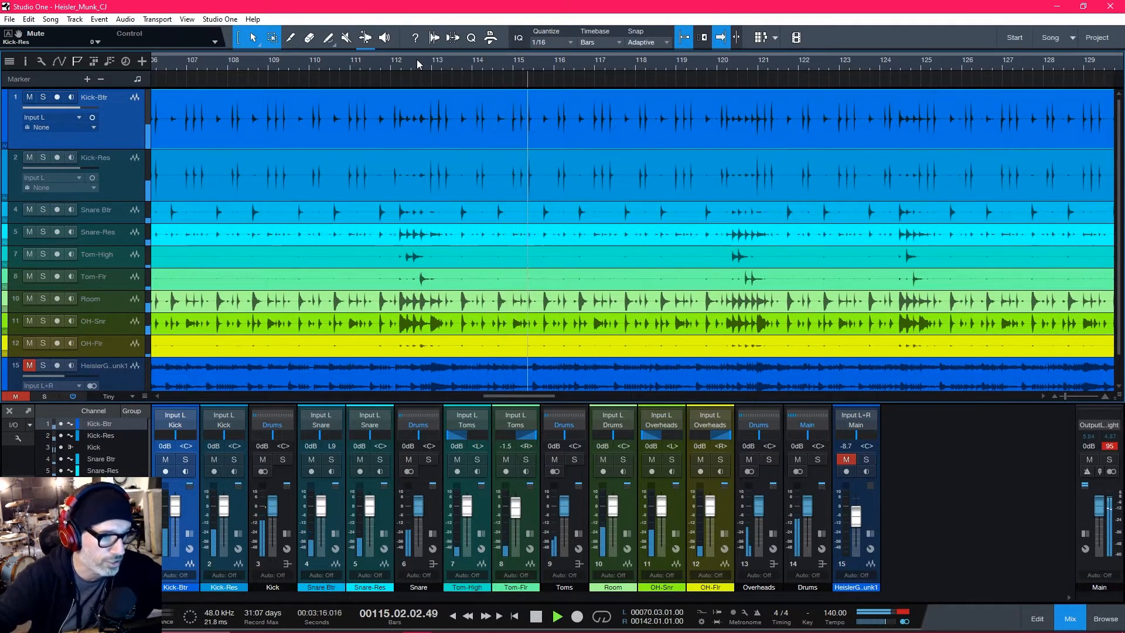
key("space")
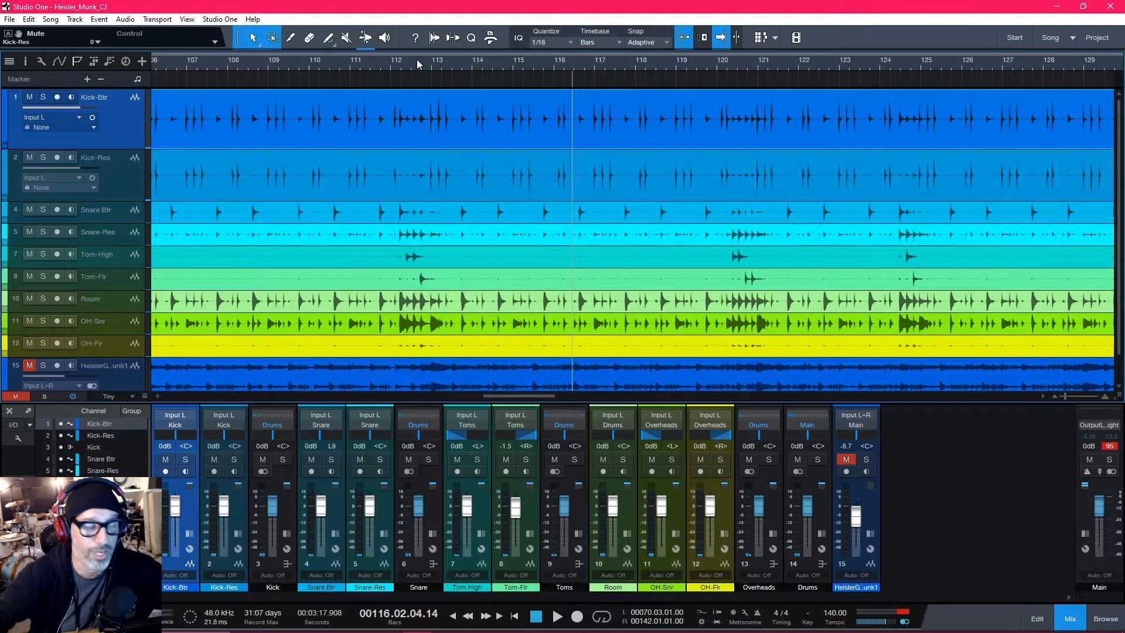
Step: Resume playback, unmute stereo track 15 to hear it together with the drums, and stop
key("space")
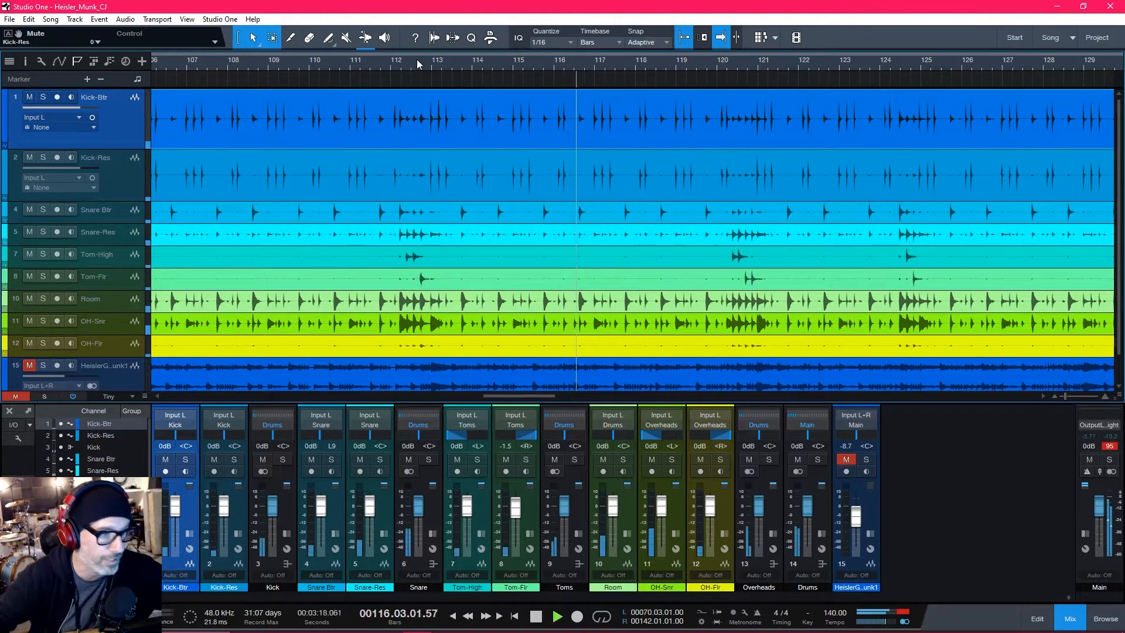
left_click(32, 367)
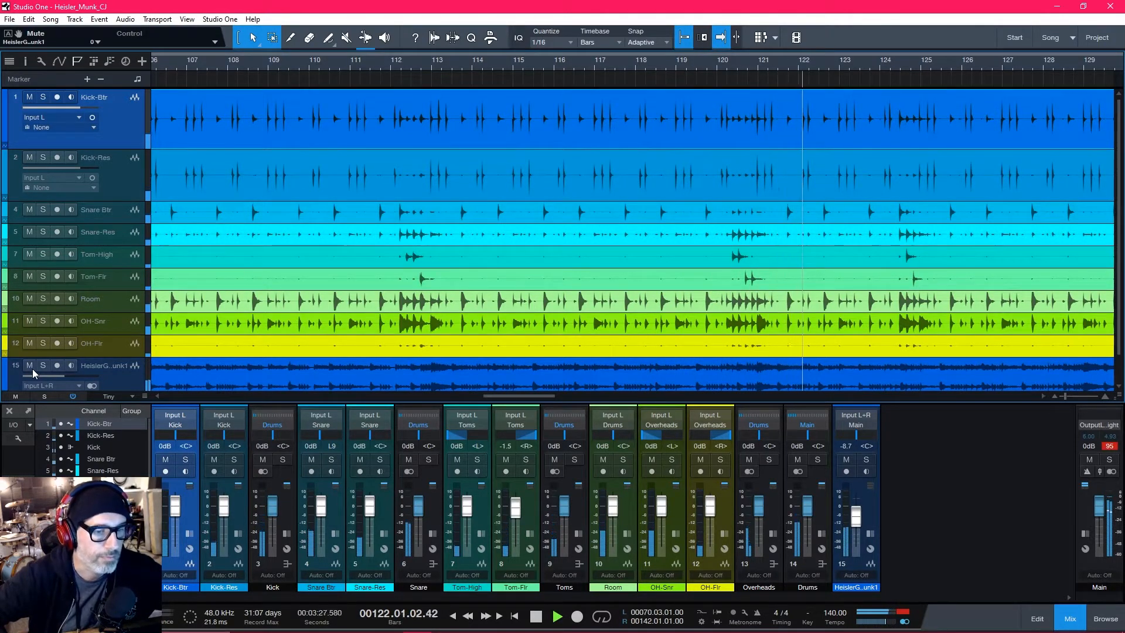
key("space")
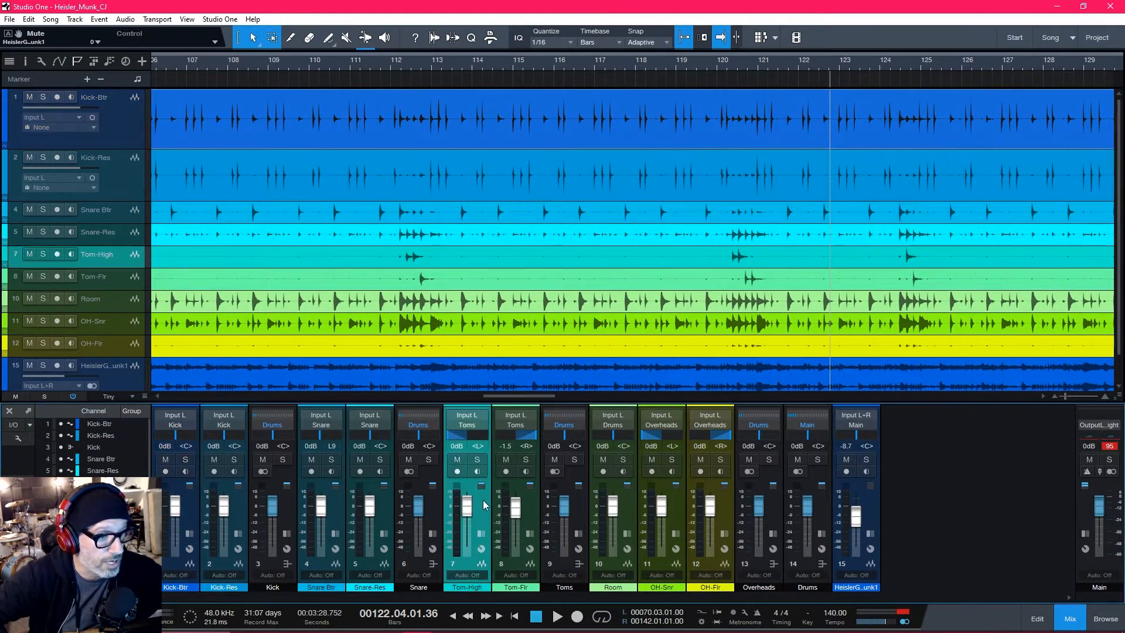
Step: Go through the floor tom, room, OH-Snr and OH-Flr channels and the Overheads and Drums buses in the mixer
left_click(529, 501)
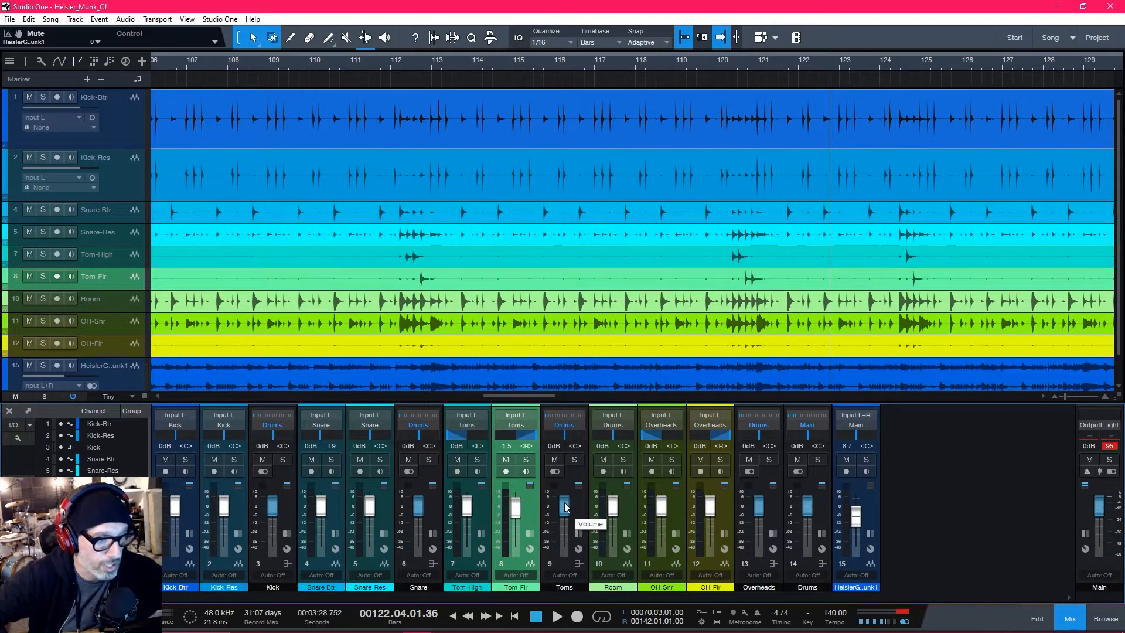
left_click(627, 501)
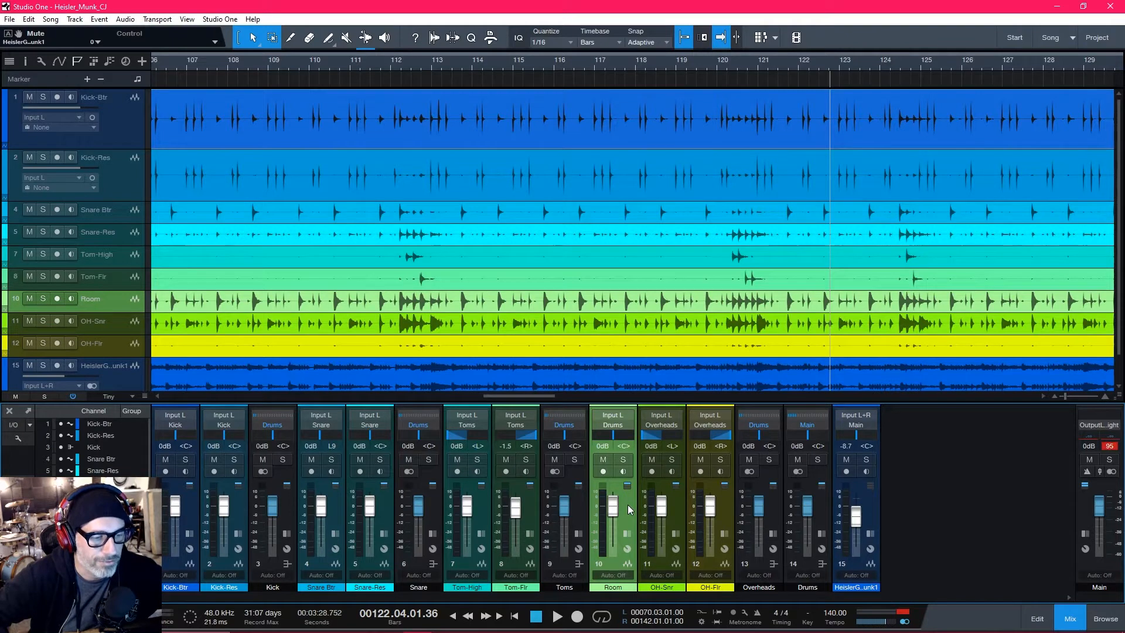
left_click(677, 505)
left_click(725, 502)
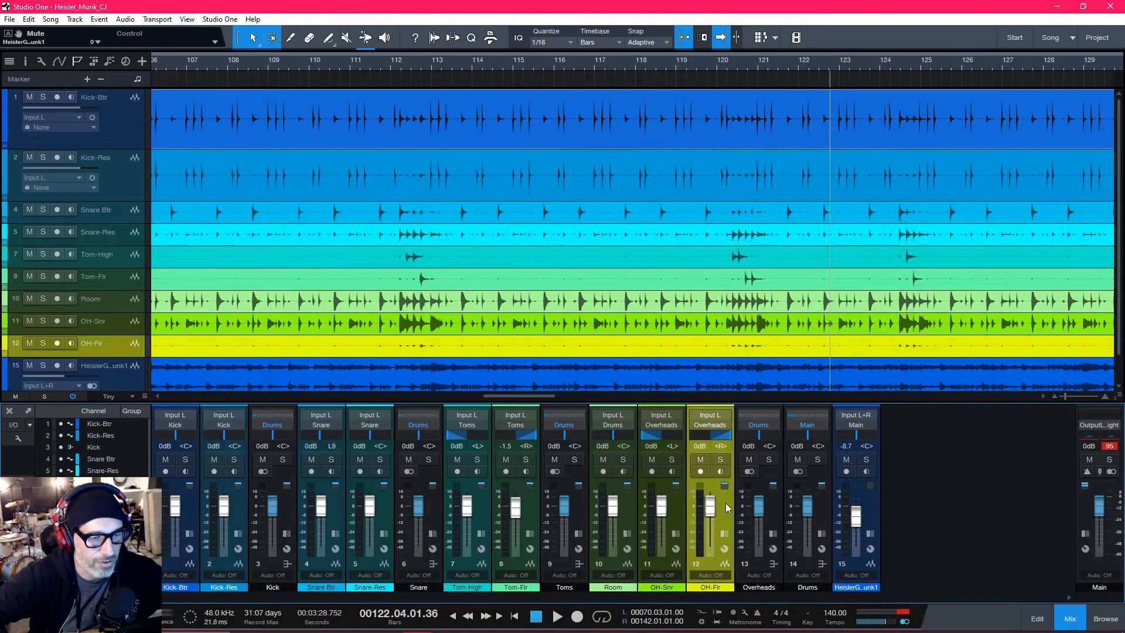
left_click(626, 508)
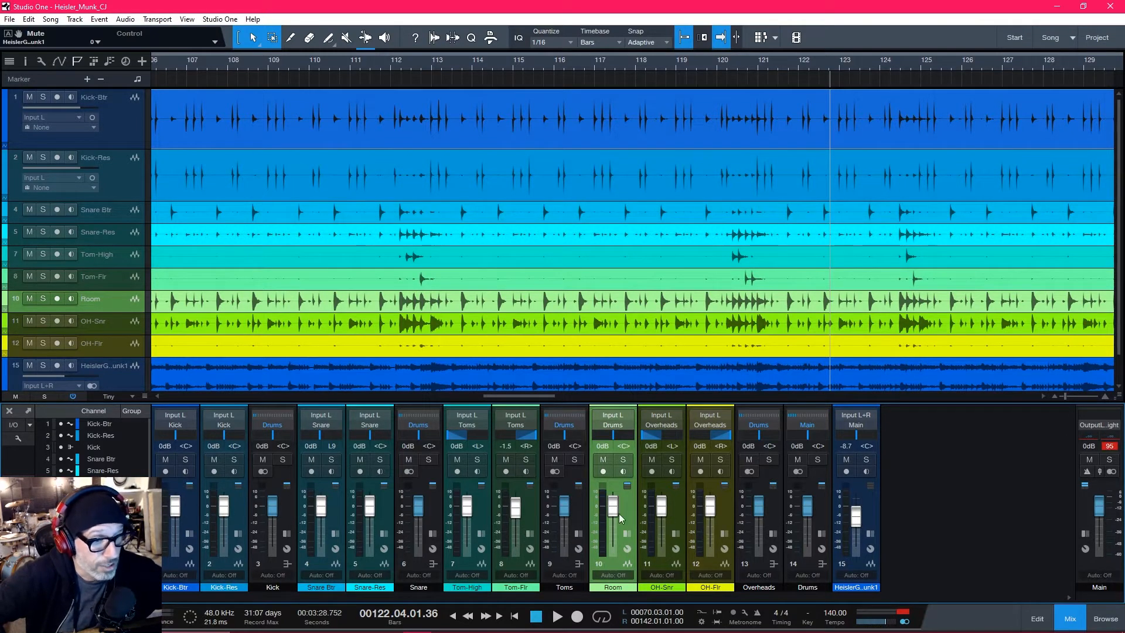
left_click(771, 506)
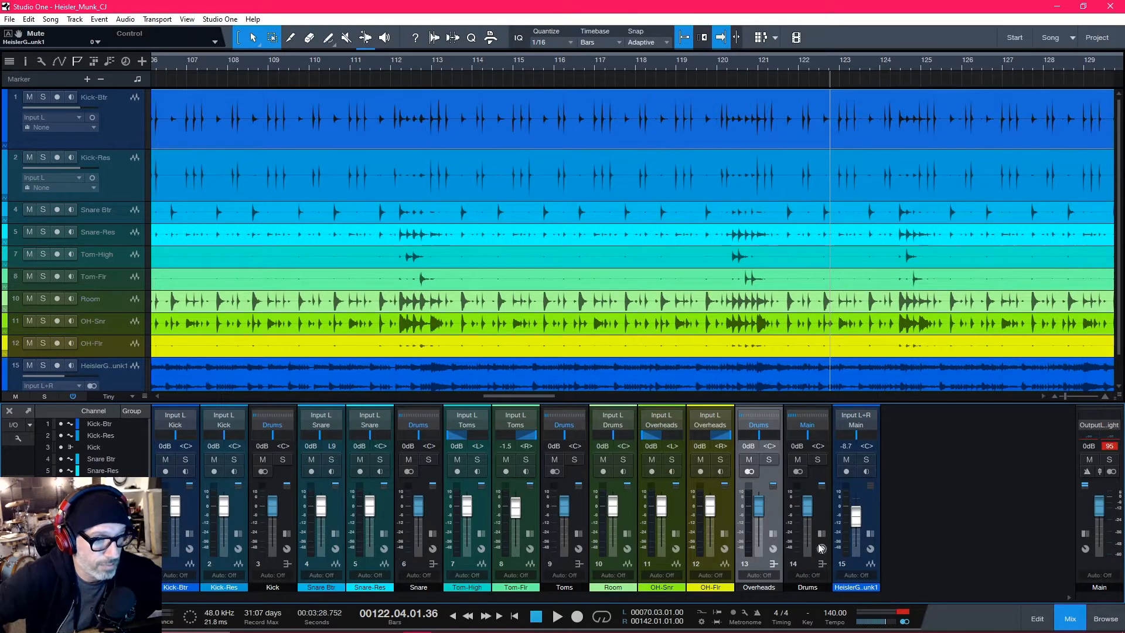
left_click(827, 502)
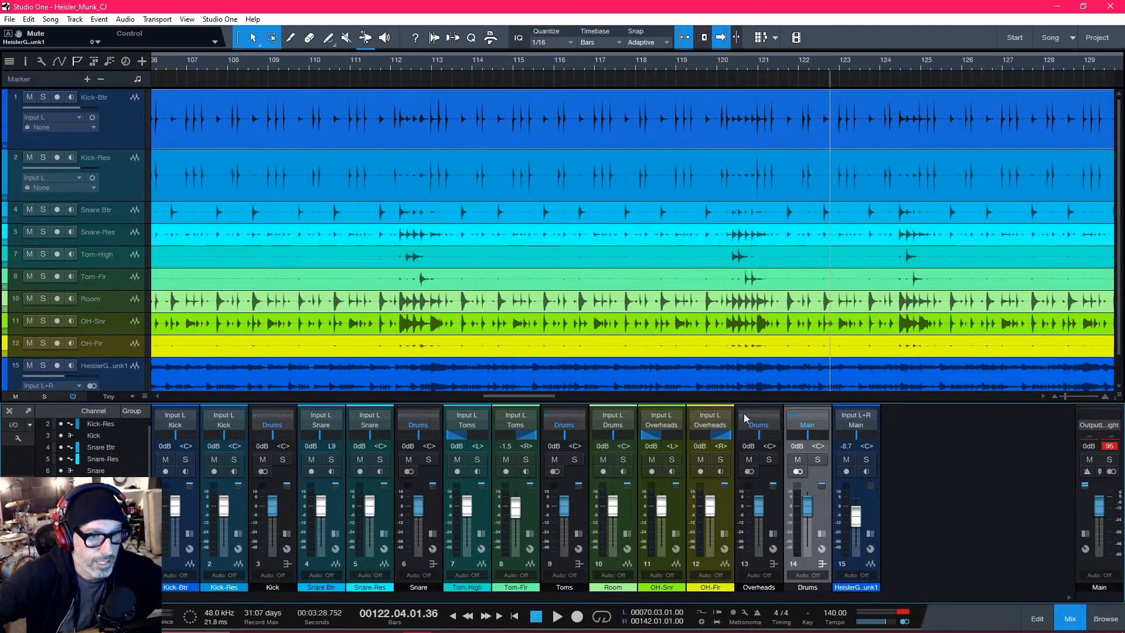
Step: Show the mixer inserts and open the HoRNet VU Meter on Kick-Btr, placed over the upper tracks
left_click(18, 571)
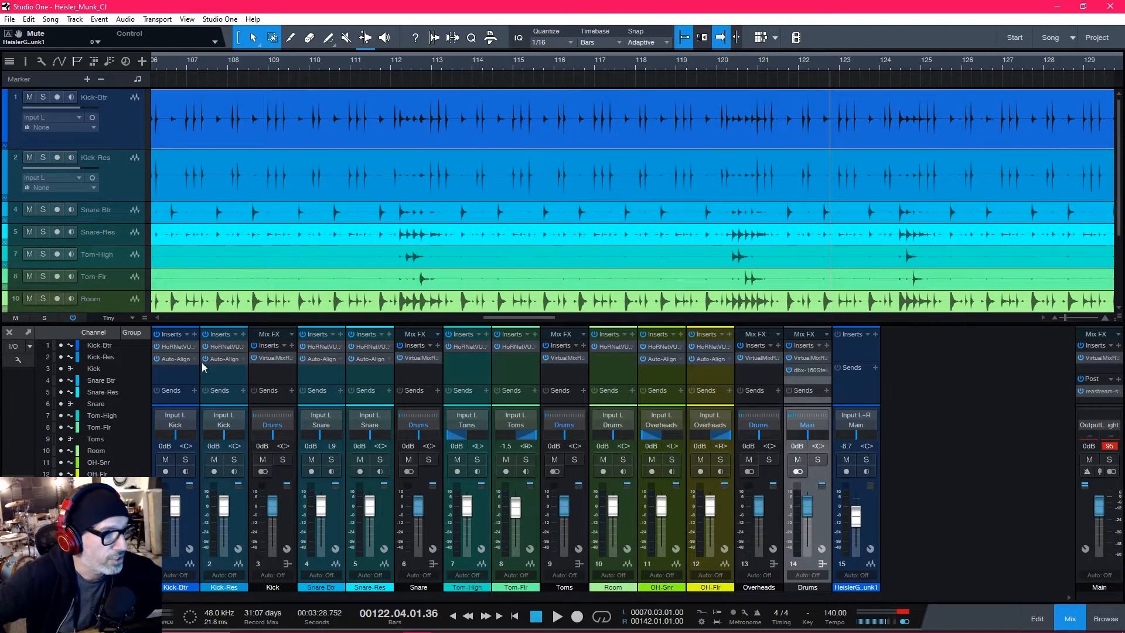
left_click(177, 347)
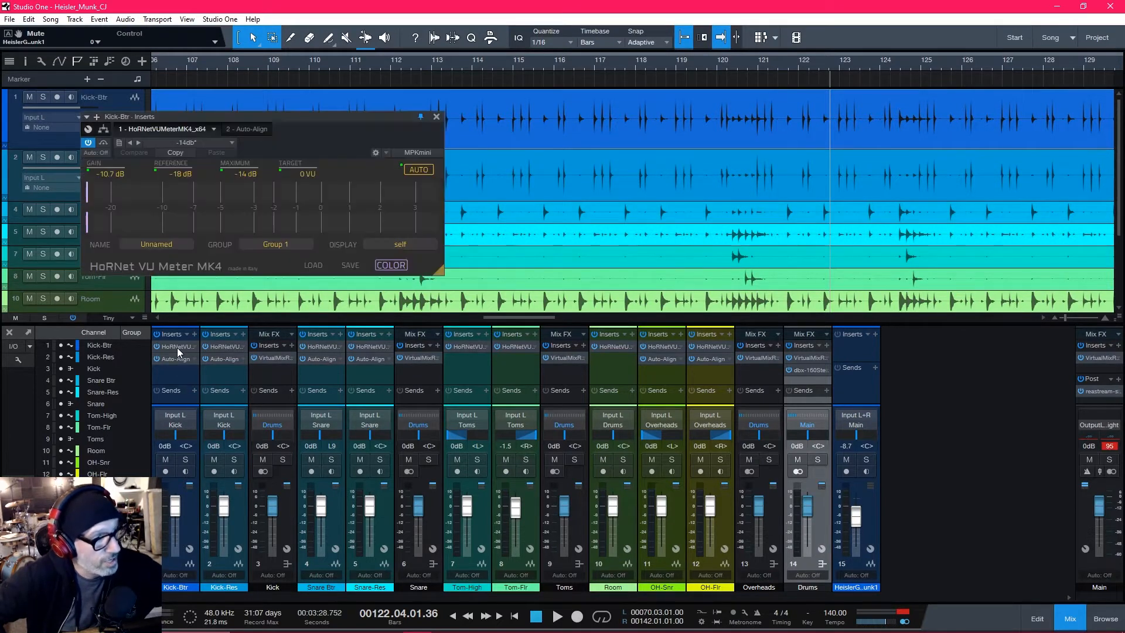
left_click_drag(221, 117, 639, 90)
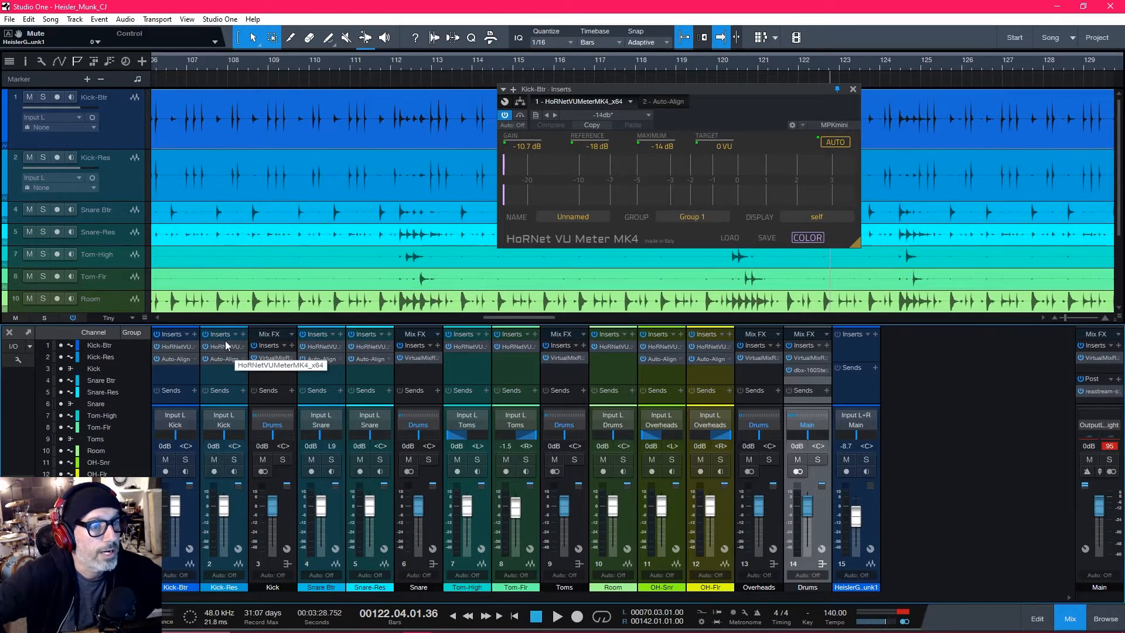
left_click_drag(753, 92, 566, 113)
left_click(174, 347)
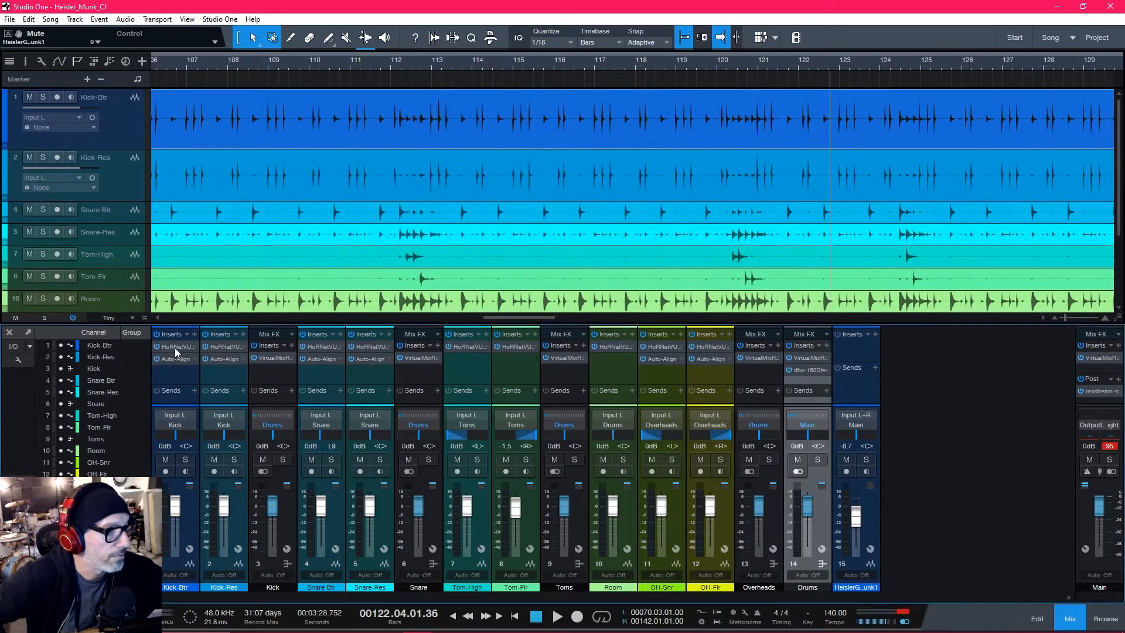
left_click(178, 346)
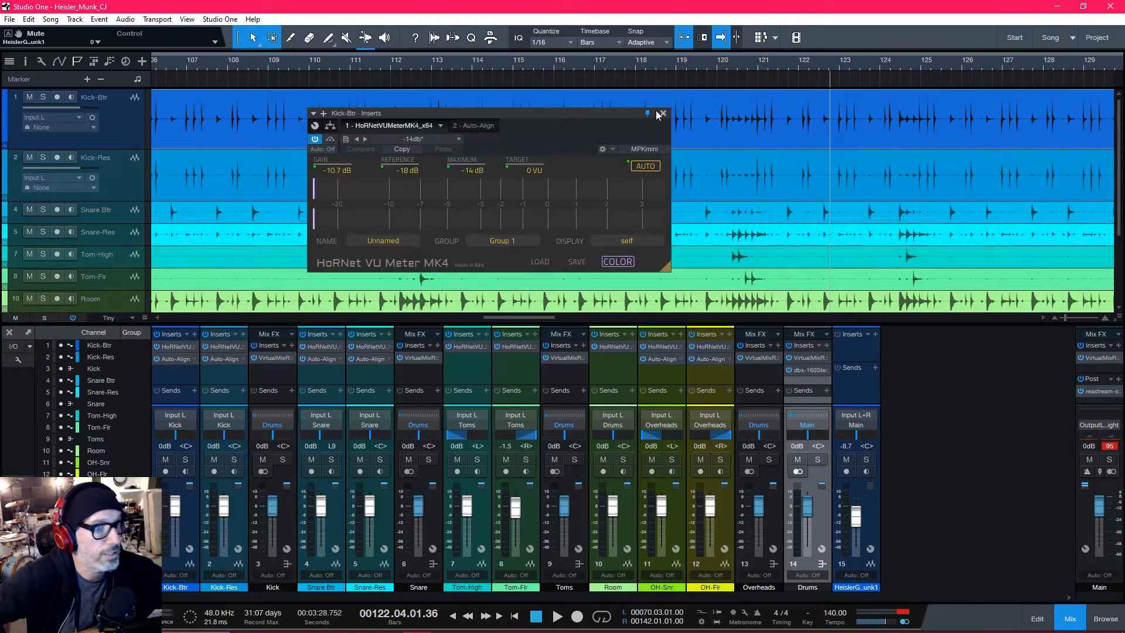
left_click_drag(617, 113, 449, 104)
Step: Open the Kick-Res HoRNet VU Meter beside the Kick-Btr one and solo the Kick bus
left_click(219, 346)
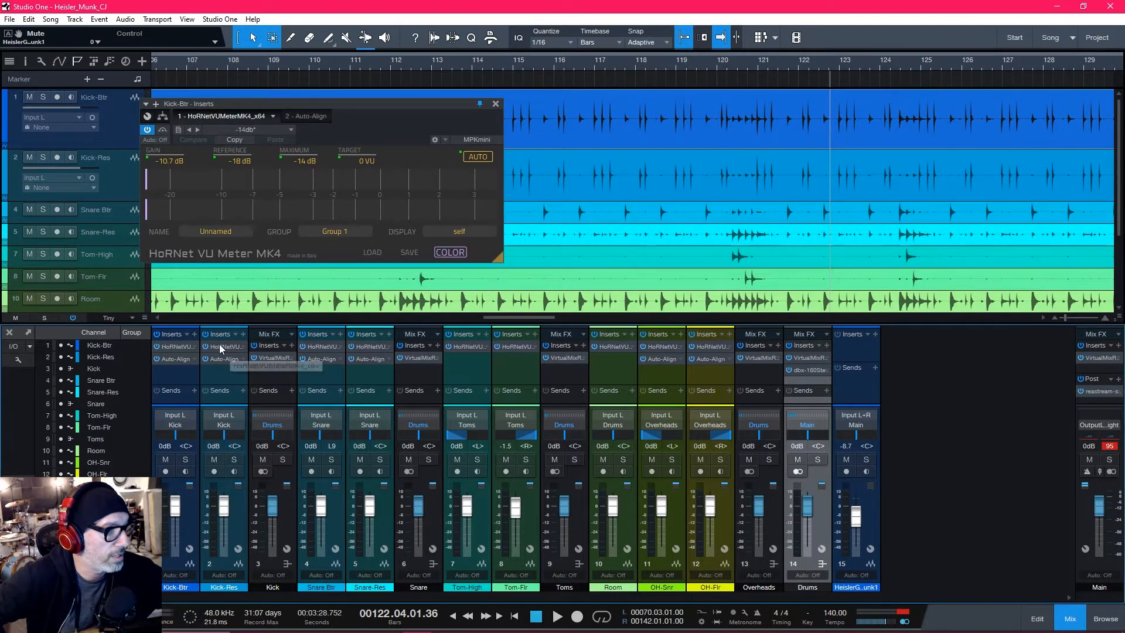
left_click_drag(729, 261, 805, 103)
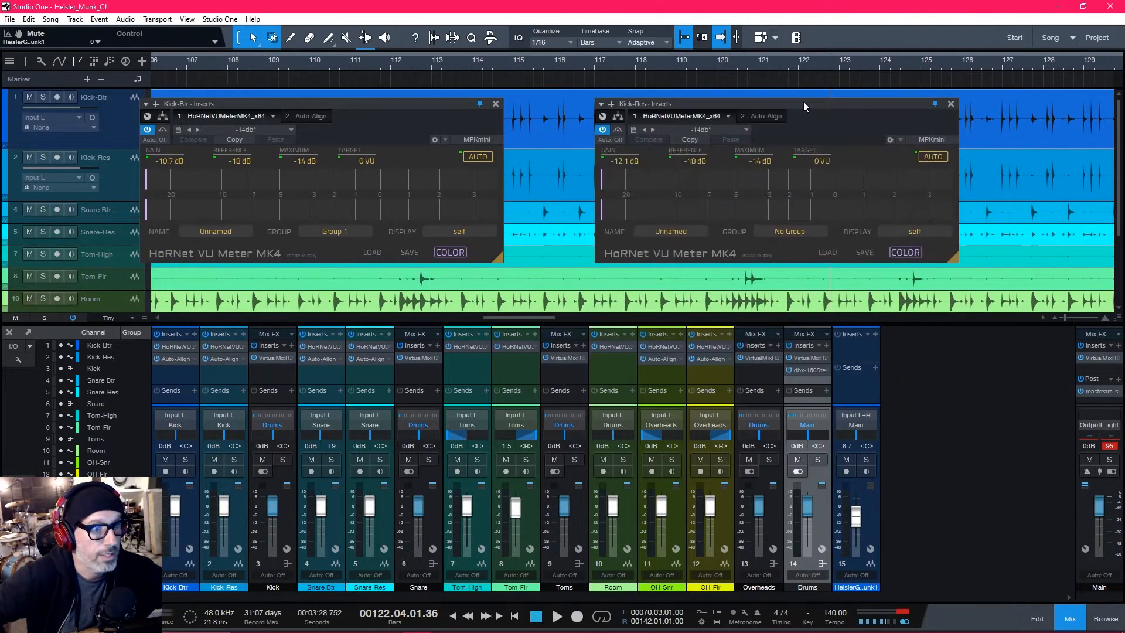
left_click(283, 458)
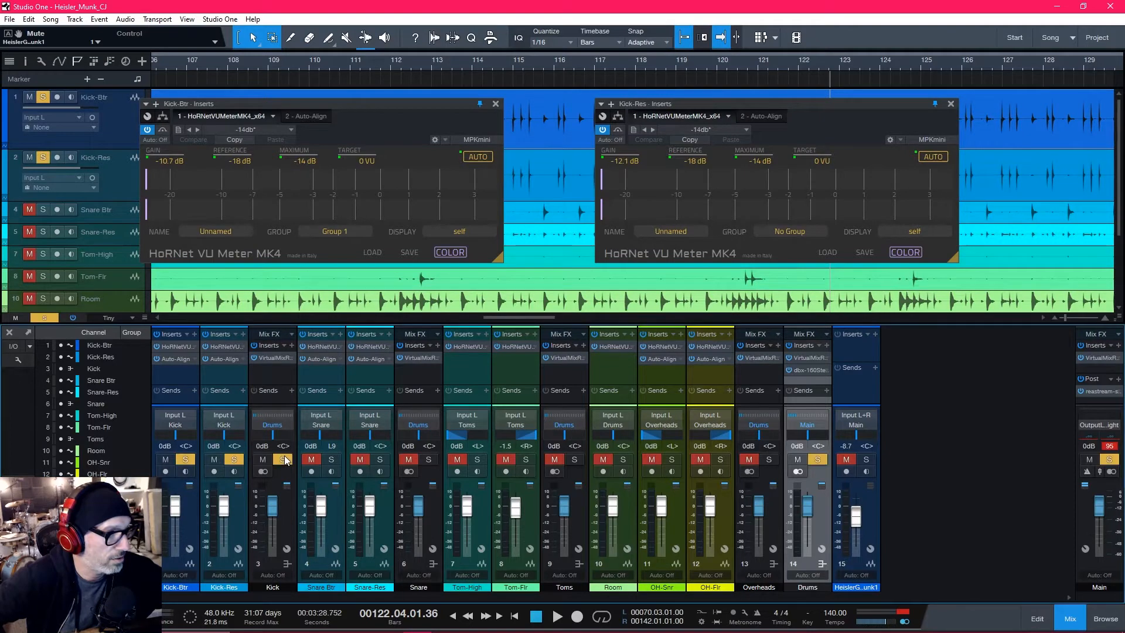
left_click_drag(342, 103, 421, 114)
left_click_drag(724, 103, 730, 114)
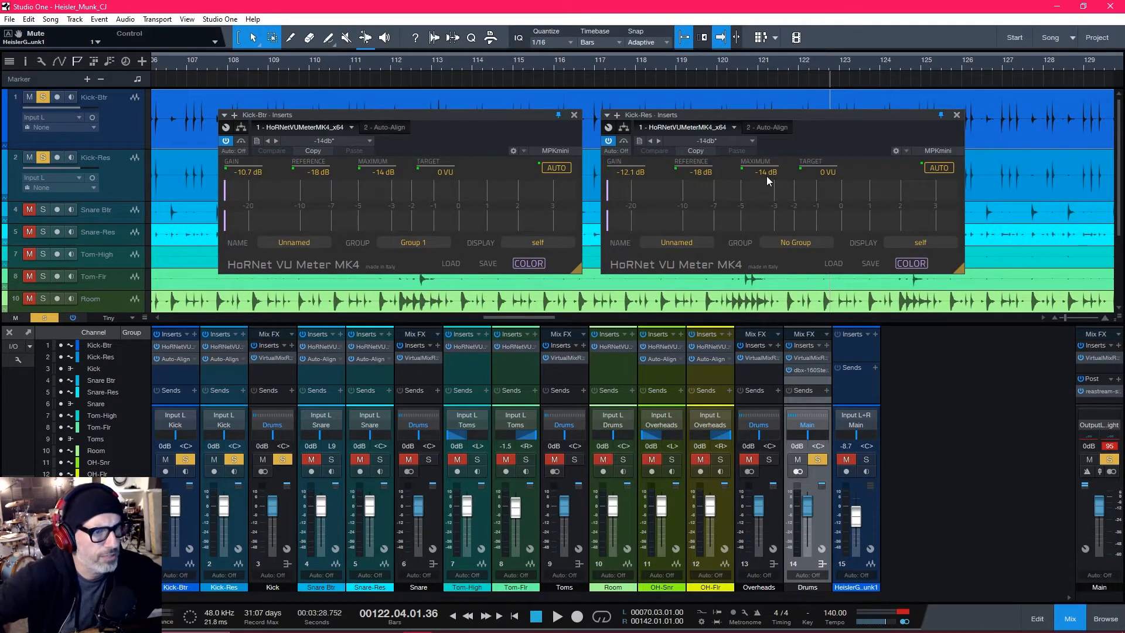
Step: Assign the VU meters of Kick-Btr and Kick-Res both to Group 1
left_click(413, 242)
left_click(414, 267)
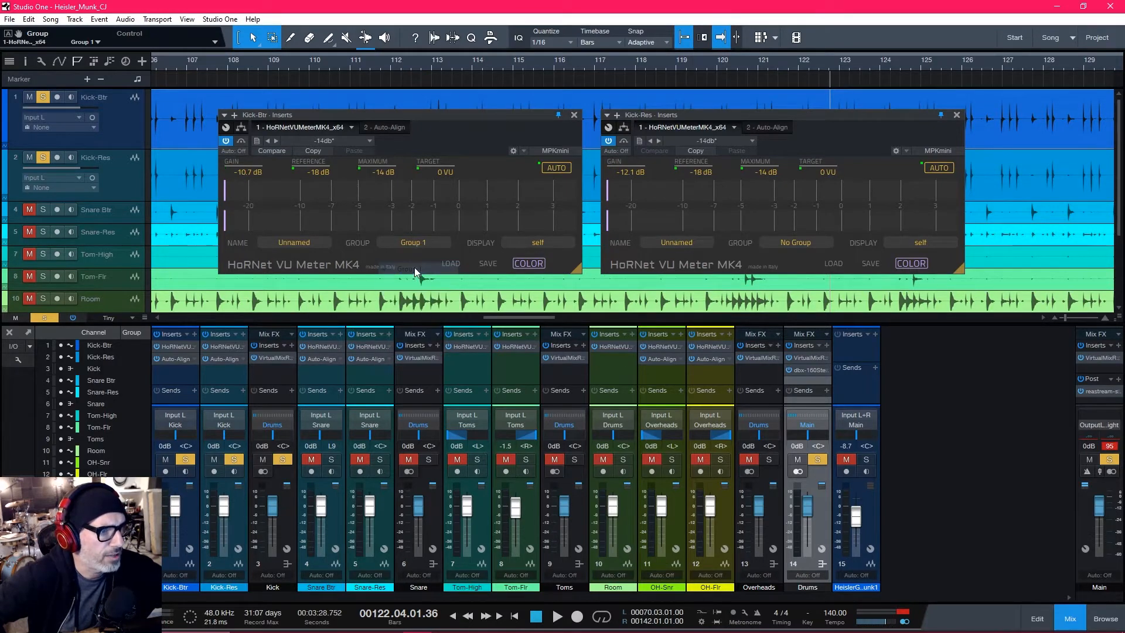
left_click(792, 241)
left_click(797, 265)
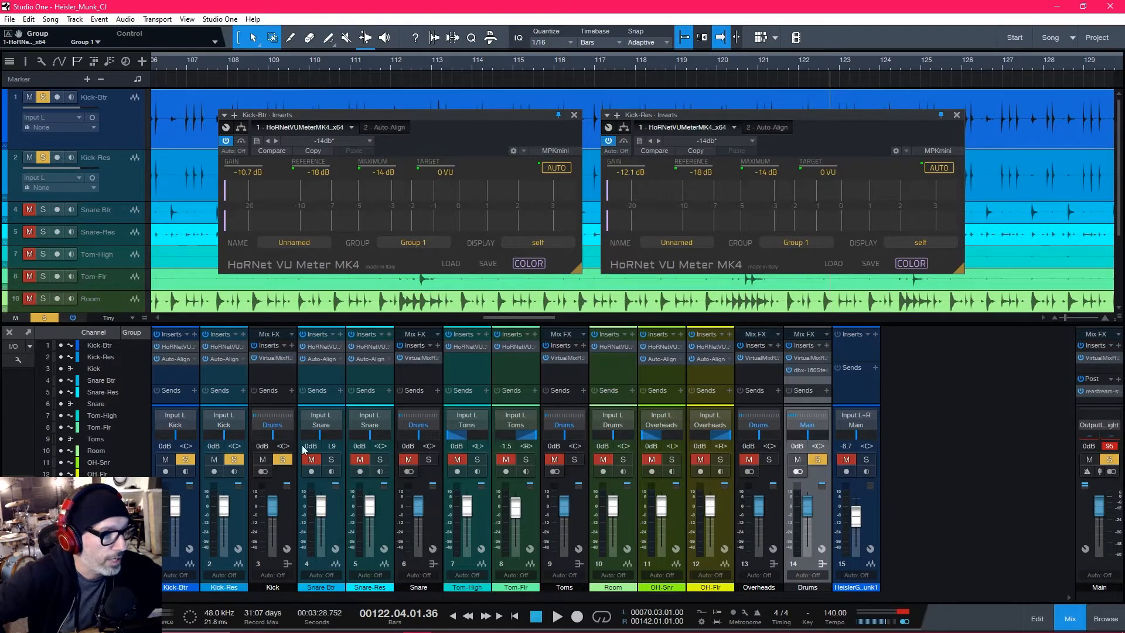
Step: Bring the whole song into view with the kick waveforms uncovered and play the soloed kicks from bar 33
left_click_drag(319, 67, 359, 17)
left_click(346, 59)
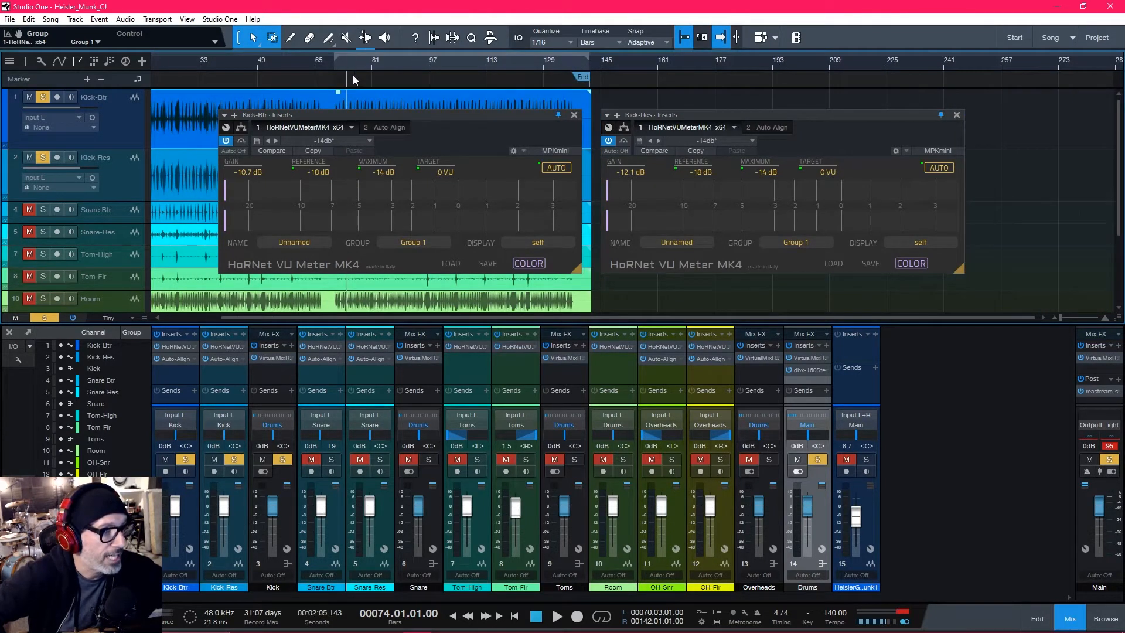
left_click_drag(381, 115, 381, 351)
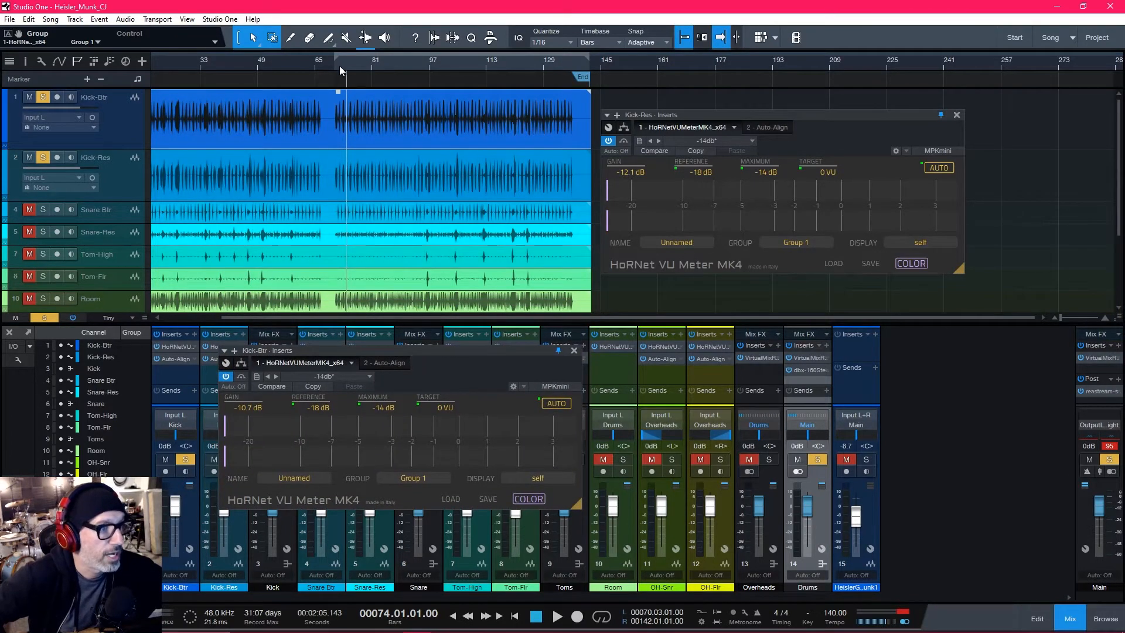
left_click_drag(231, 63, 275, 53)
left_click_drag(168, 62, 258, 62)
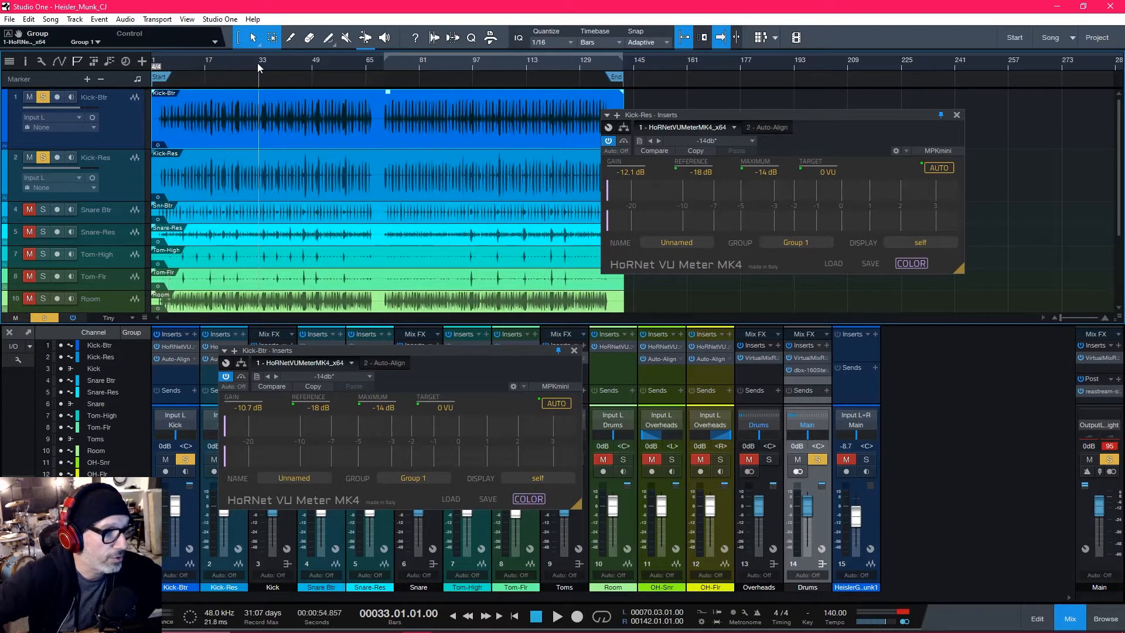
key("space")
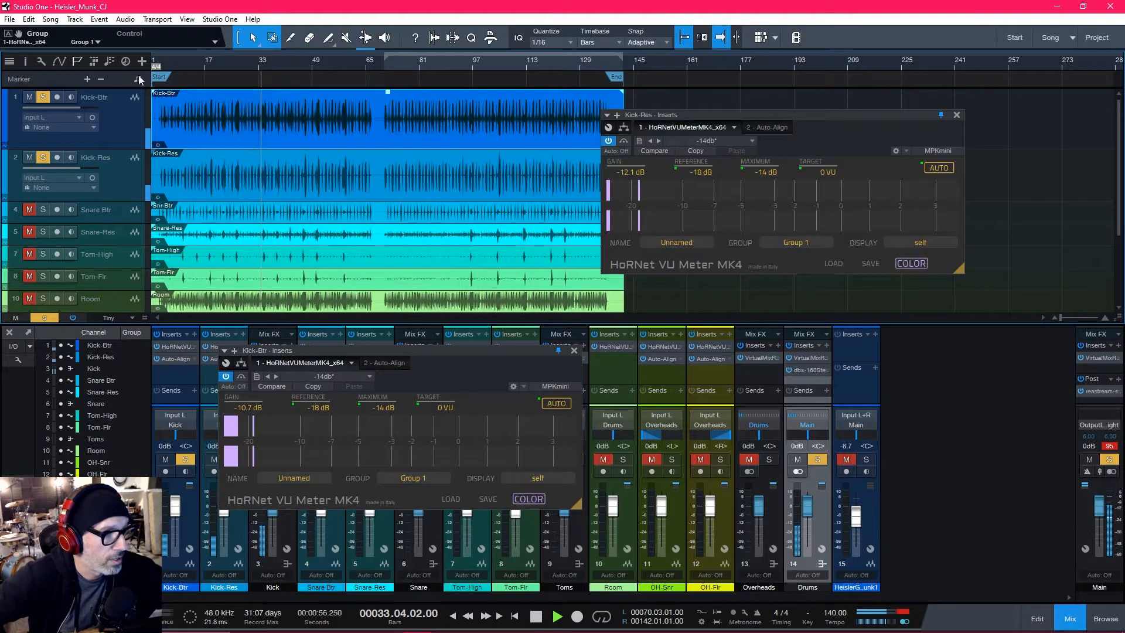
Step: Play the soloed kick tracks from bar 71 in short passes to check their level, and stop
left_click(381, 64)
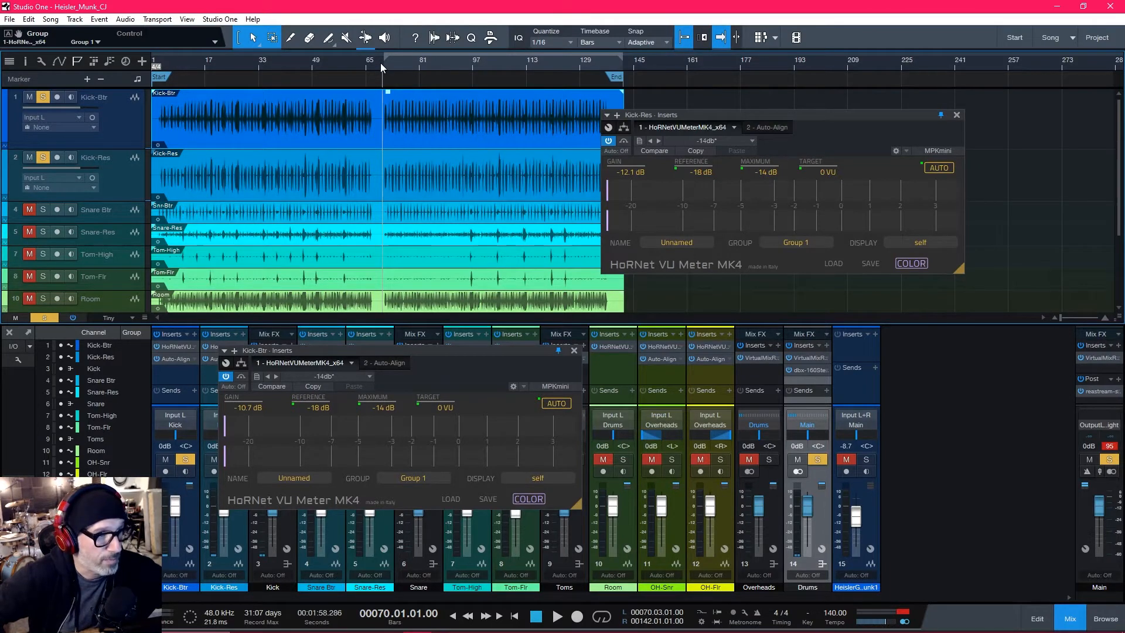
left_click(385, 64)
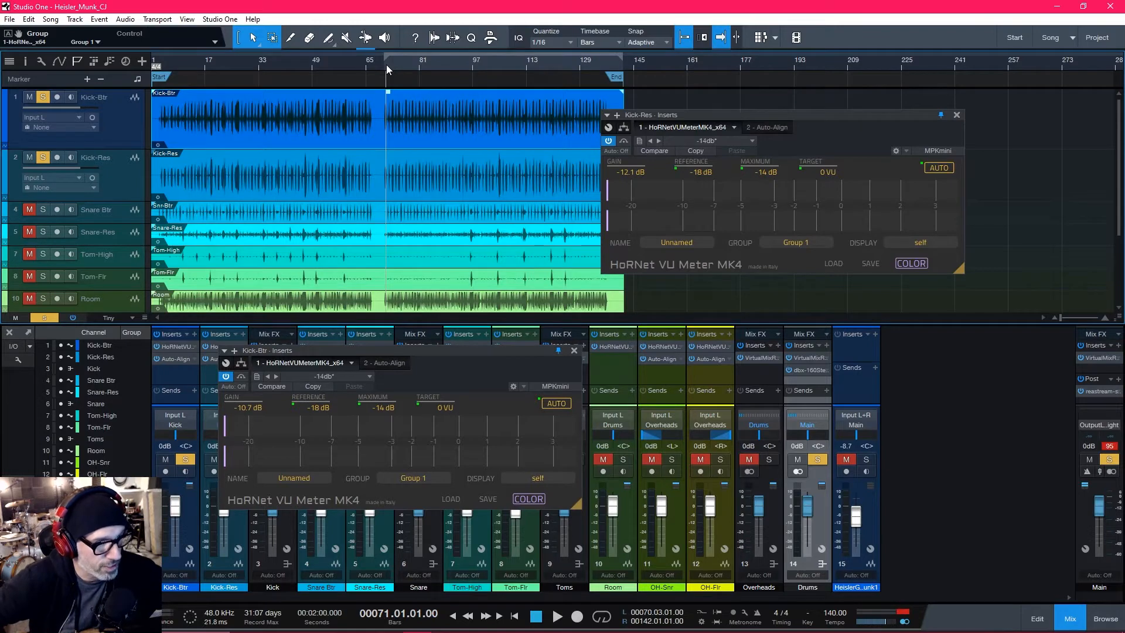
key("space")
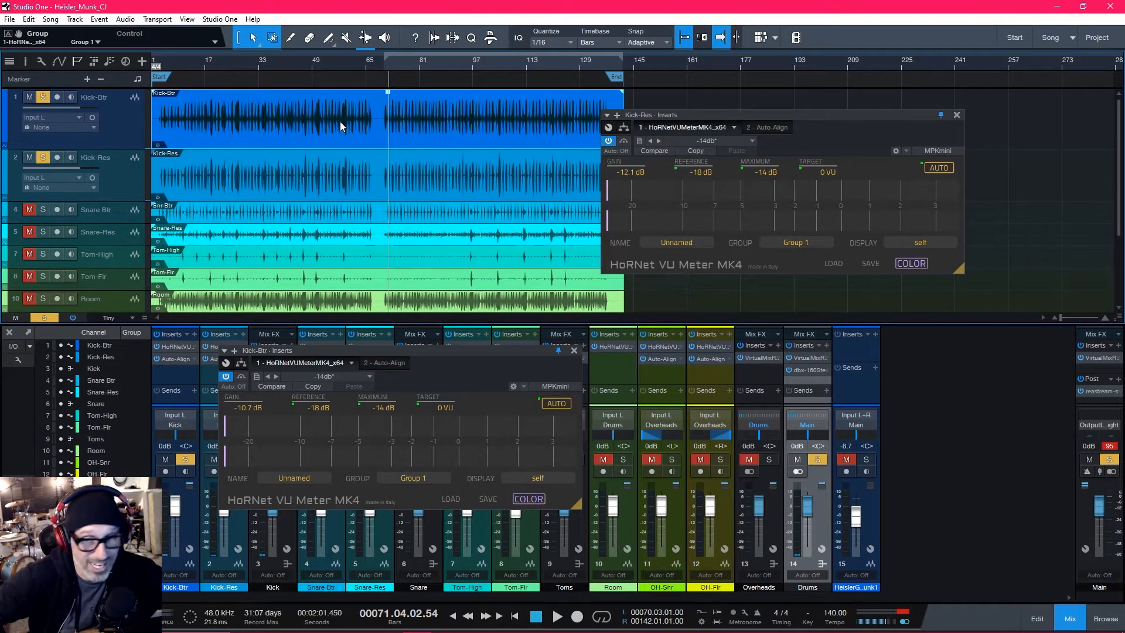
key("space")
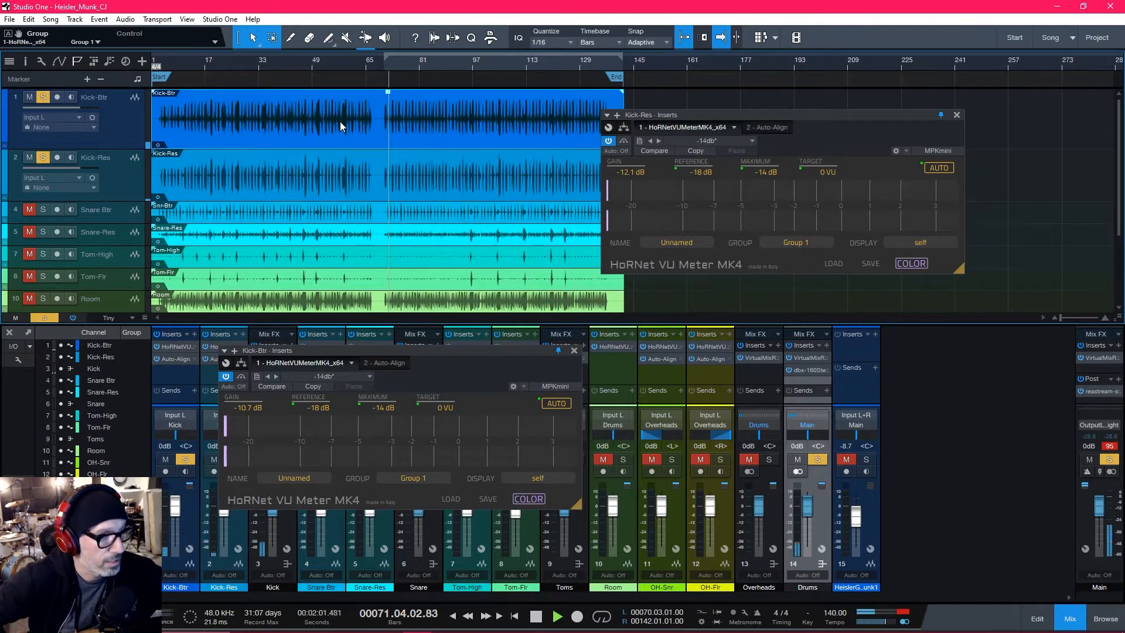
key("space")
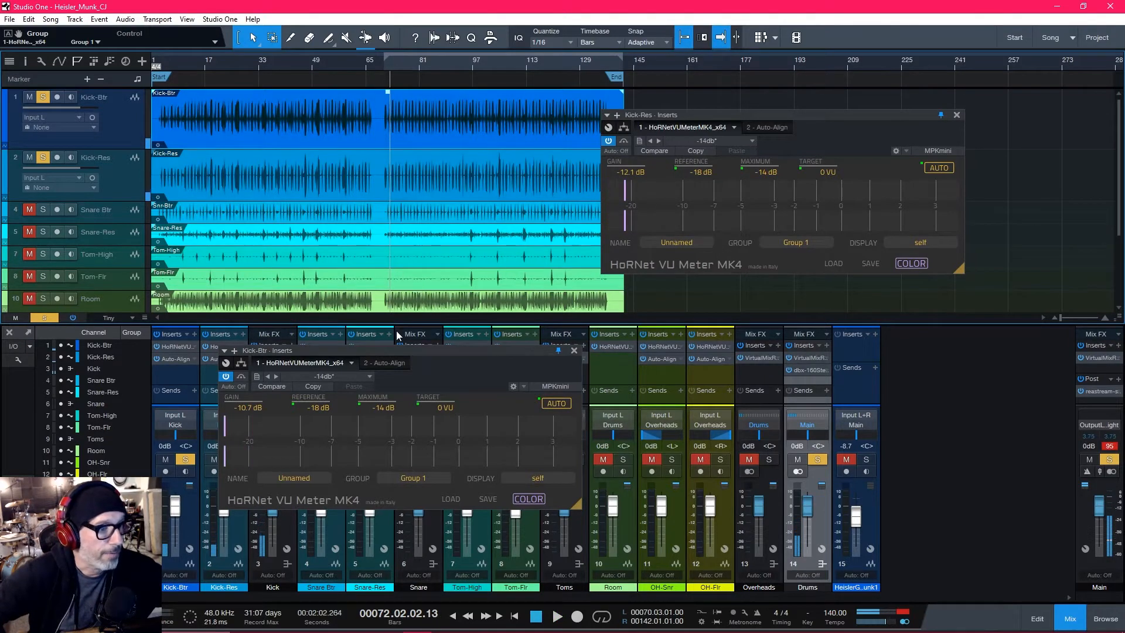
Step: Auto-set the gain of the grouped kick VU meters during playback from bar 72, and close both meters
left_click_drag(407, 352, 406, 186)
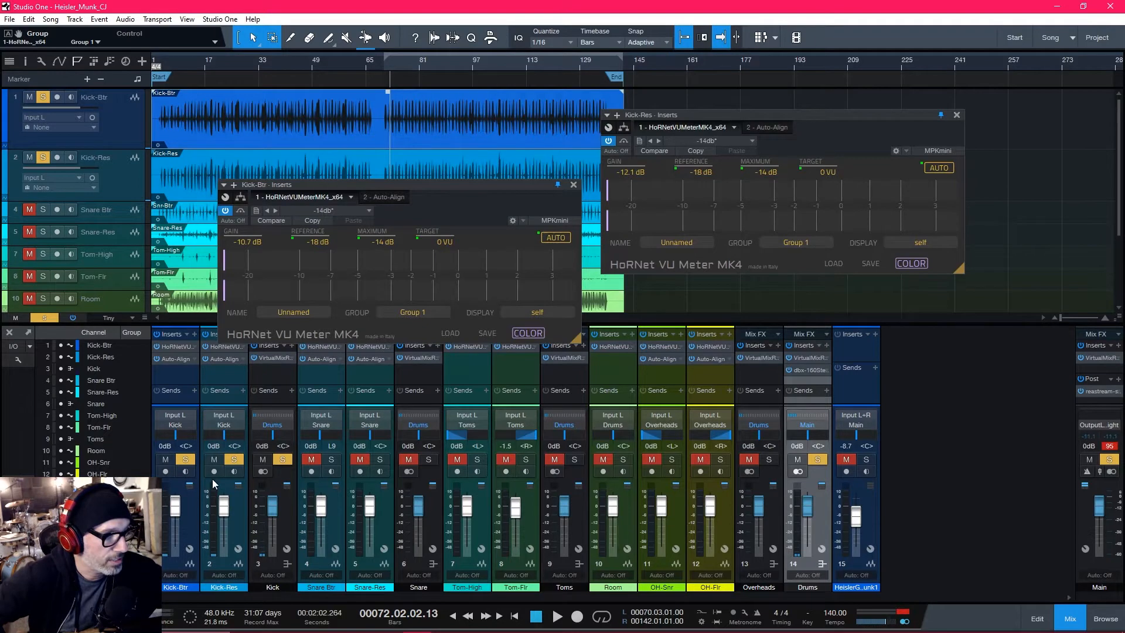
key("space")
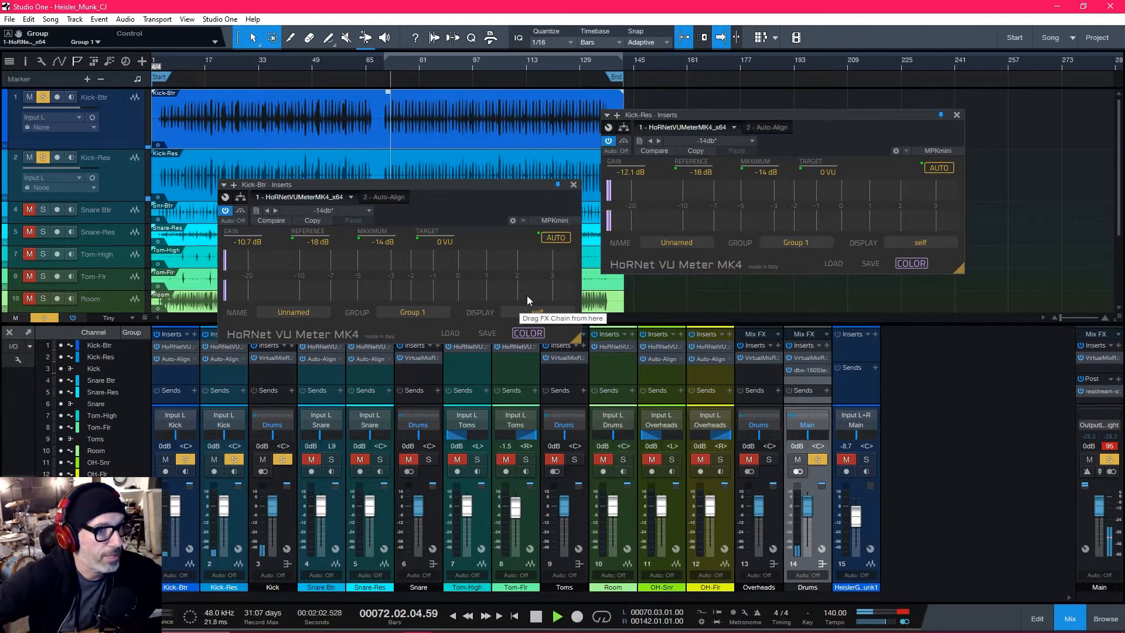
left_click(556, 237)
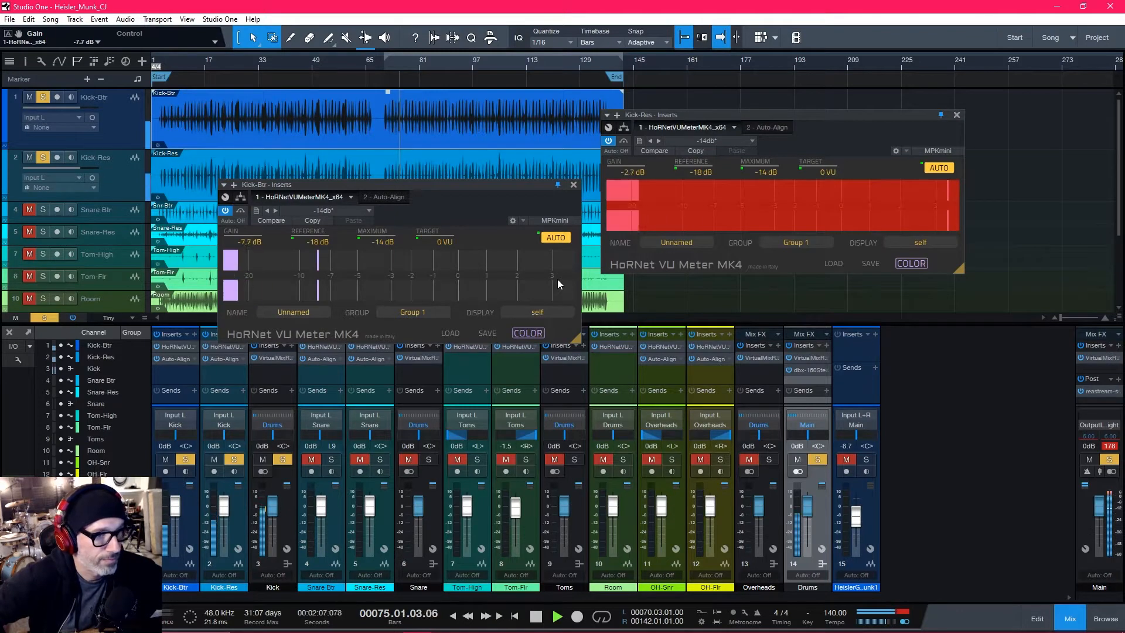
left_click(572, 184)
left_click(956, 115)
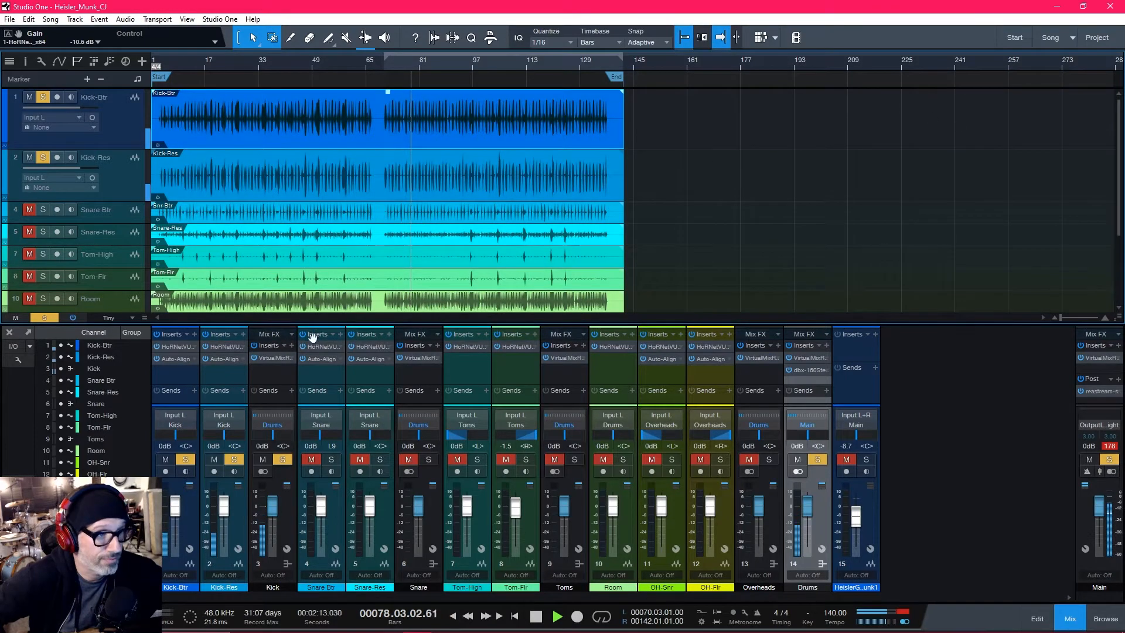
Step: Open the Auto-Align inserts of Kick-Btr and Kick-Res and arrange them side by side over a closer timeline view
left_click_drag(438, 64, 466, 84)
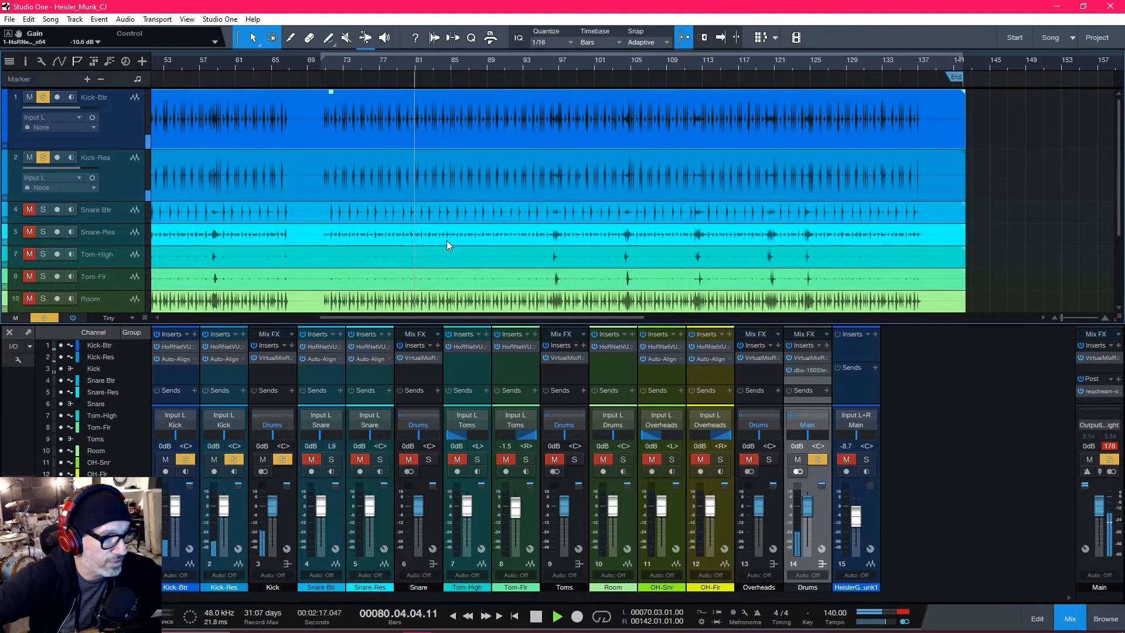
left_click(177, 359)
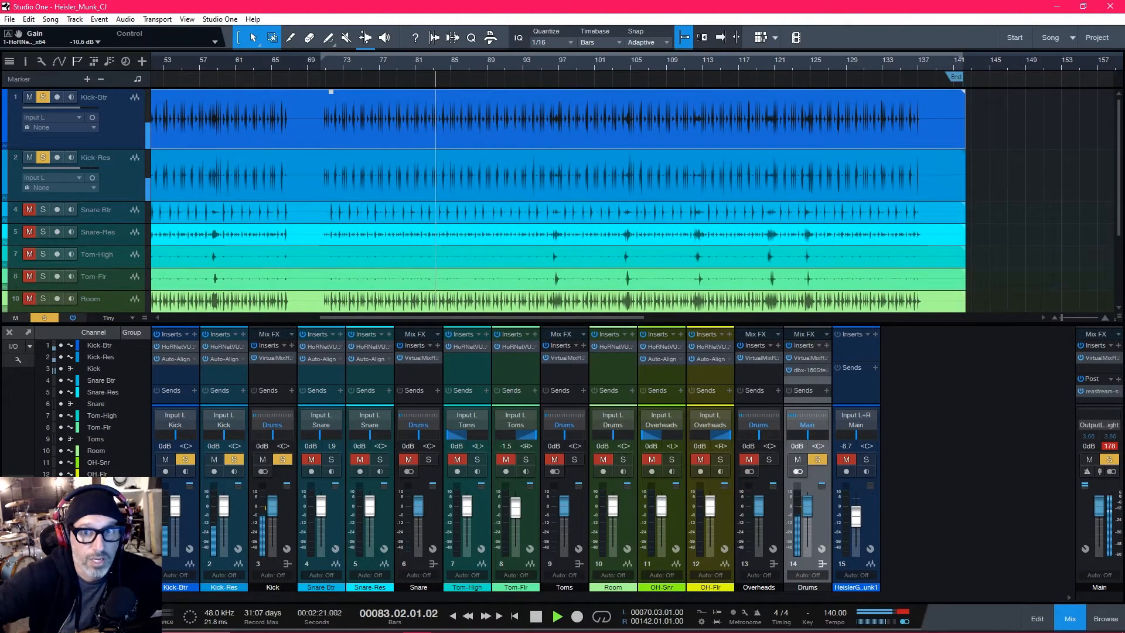
left_click_drag(361, 56, 377, 56)
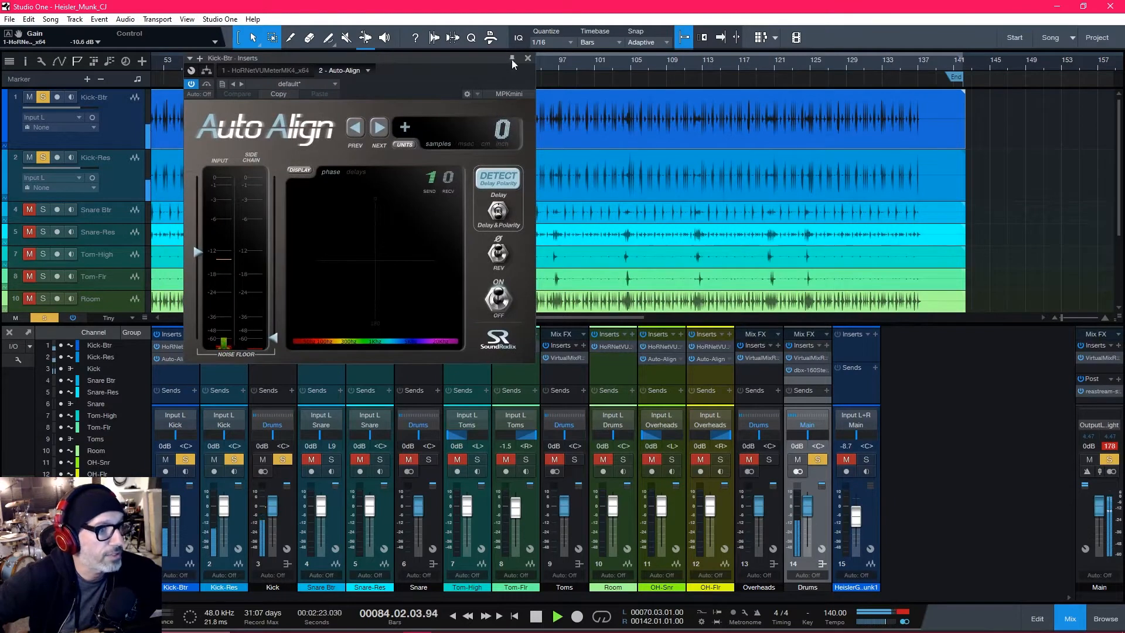
left_click_drag(324, 56, 384, 114)
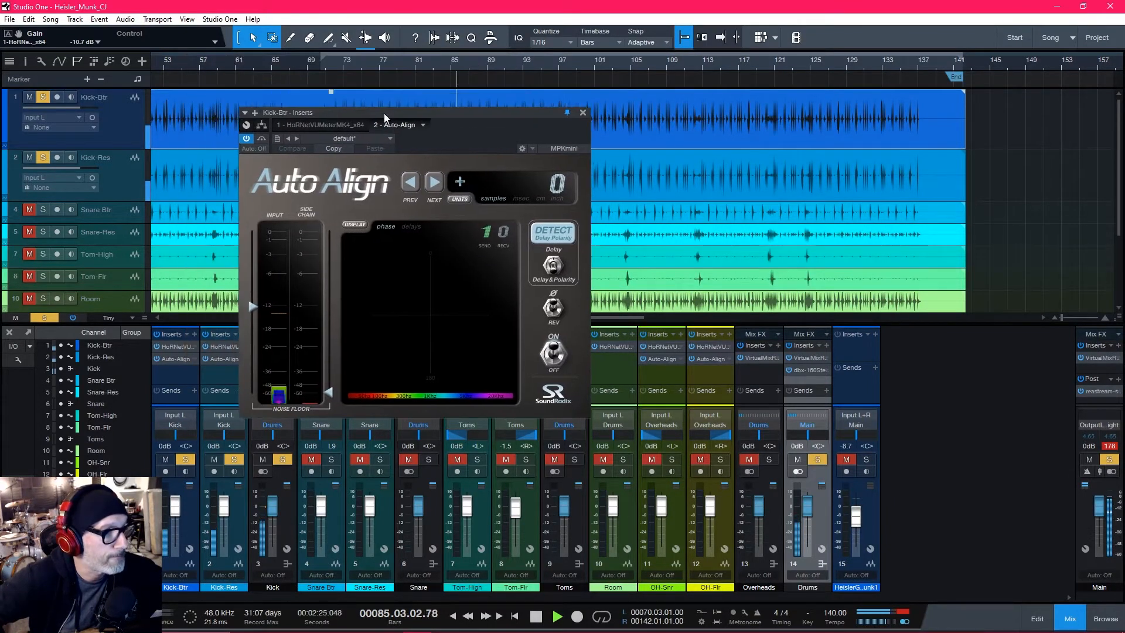
left_click(224, 359)
left_click_drag(495, 245, 767, 122)
left_click_drag(494, 115, 413, 169)
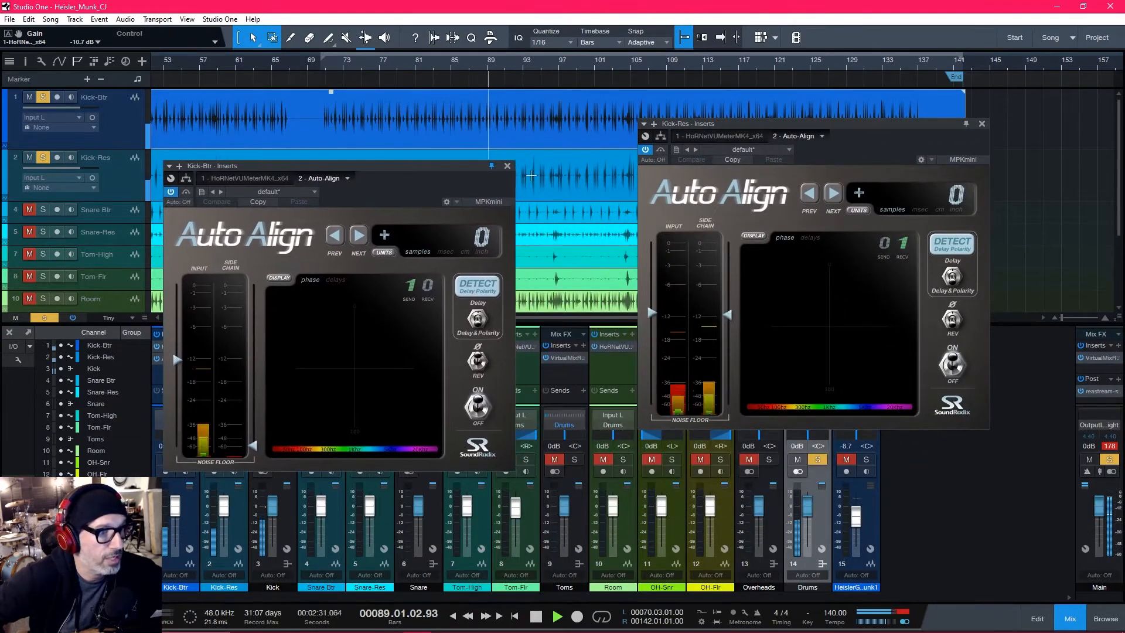
Step: Raise the input threshold of Kick-Btr's Auto-Align slightly and start its delay and polarity detection
left_click_drag(725, 122, 652, 145)
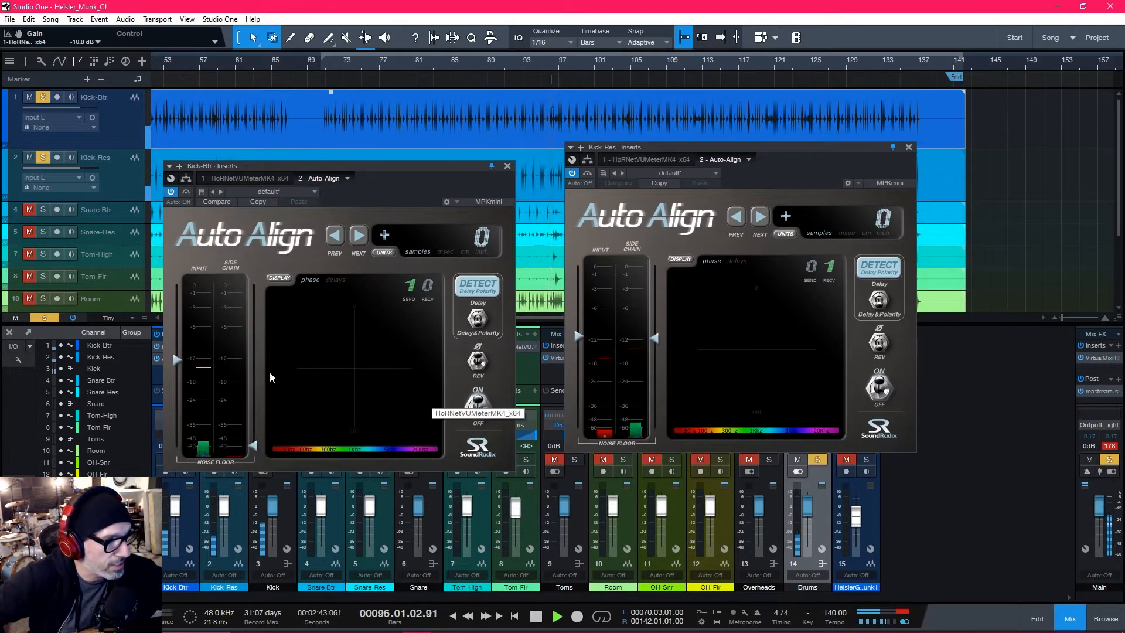
mouse_move(177, 360)
left_mouse_down()
mouse_move(175, 449)
mouse_move(195, 393)
mouse_move(194, 360)
mouse_move(178, 368)
mouse_move(181, 358)
left_mouse_up()
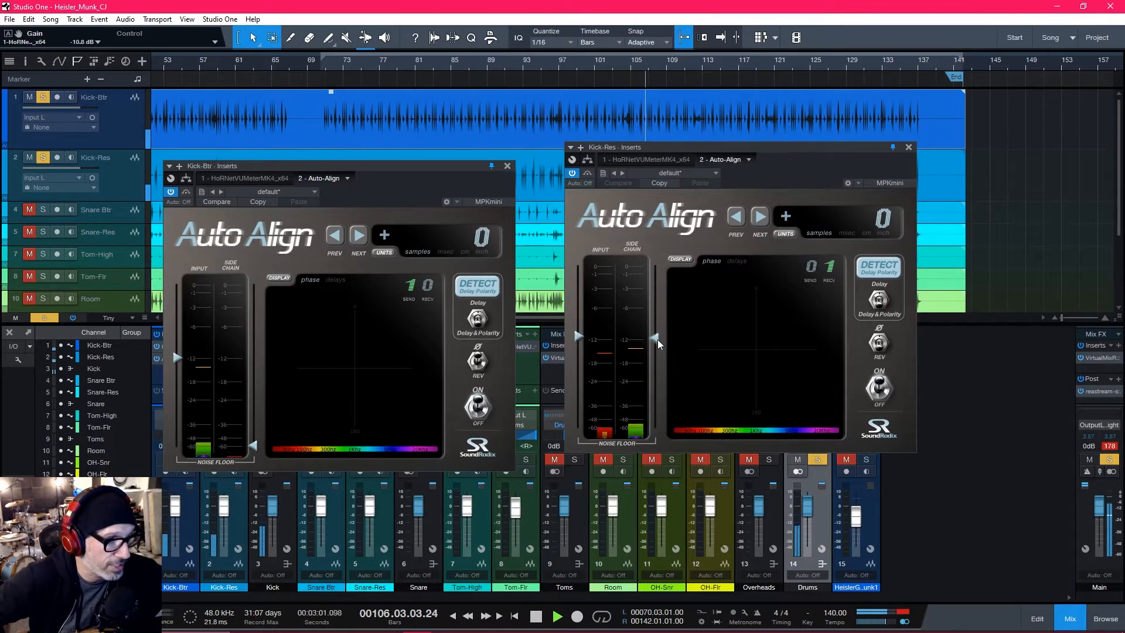
left_click(476, 287)
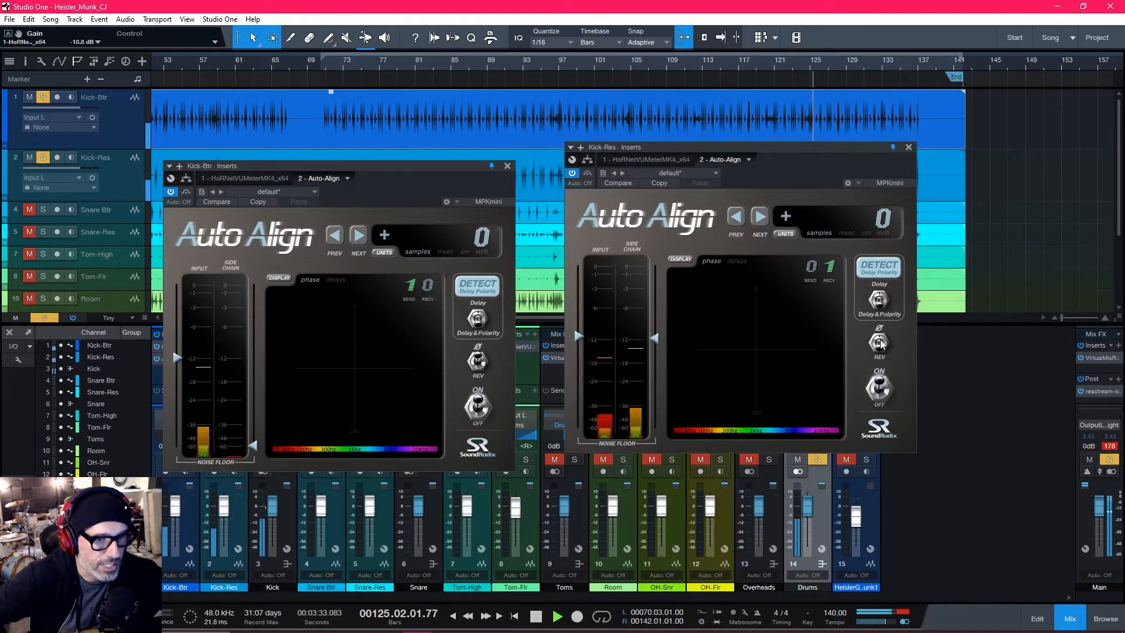
Step: Loop playback of the kick section from around bar 73 and close both Auto-Align windows
left_click(345, 65)
left_click(602, 617)
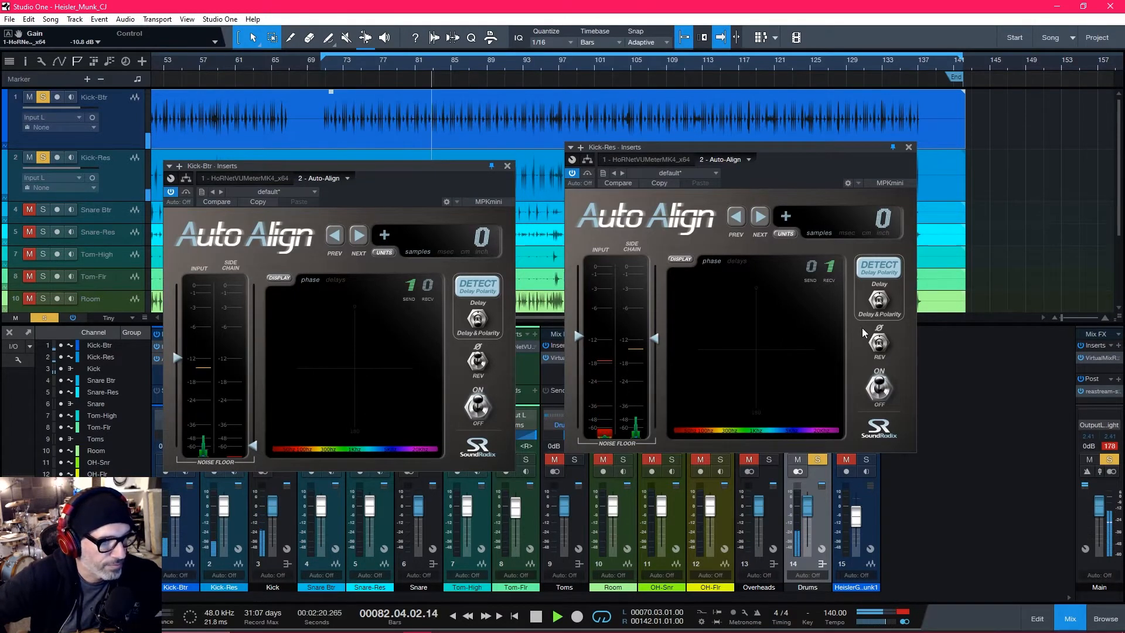
left_click(507, 165)
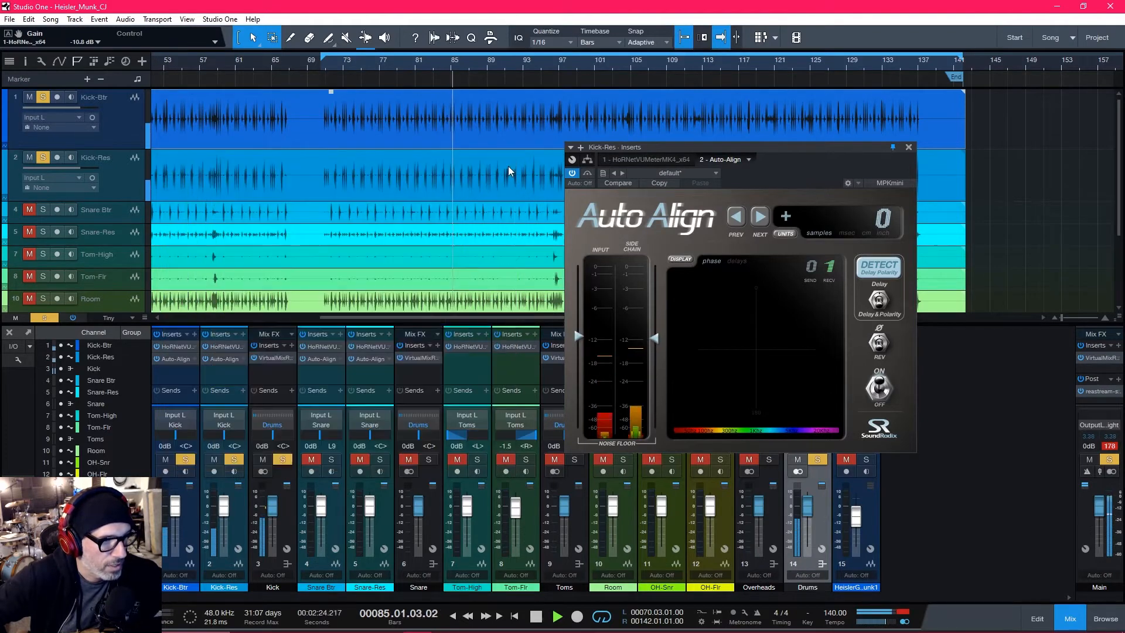
left_click(908, 147)
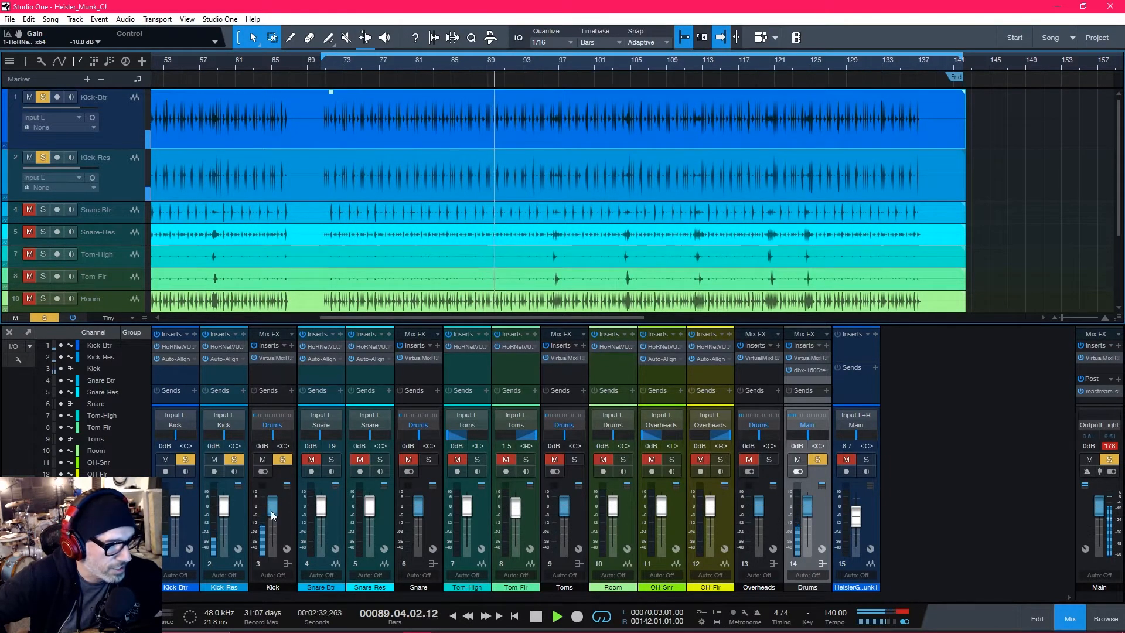
Step: Reset the Main channel's clip indicator, stop playback and open Virtual Mix Rack on the Kick bus
left_click(1109, 446)
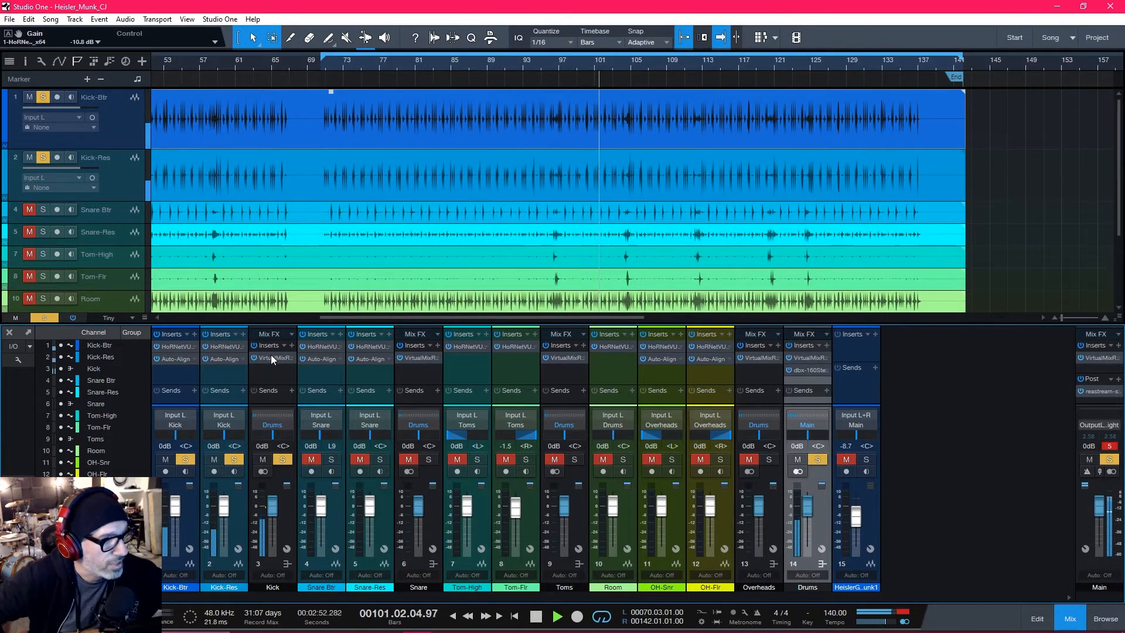
key("space")
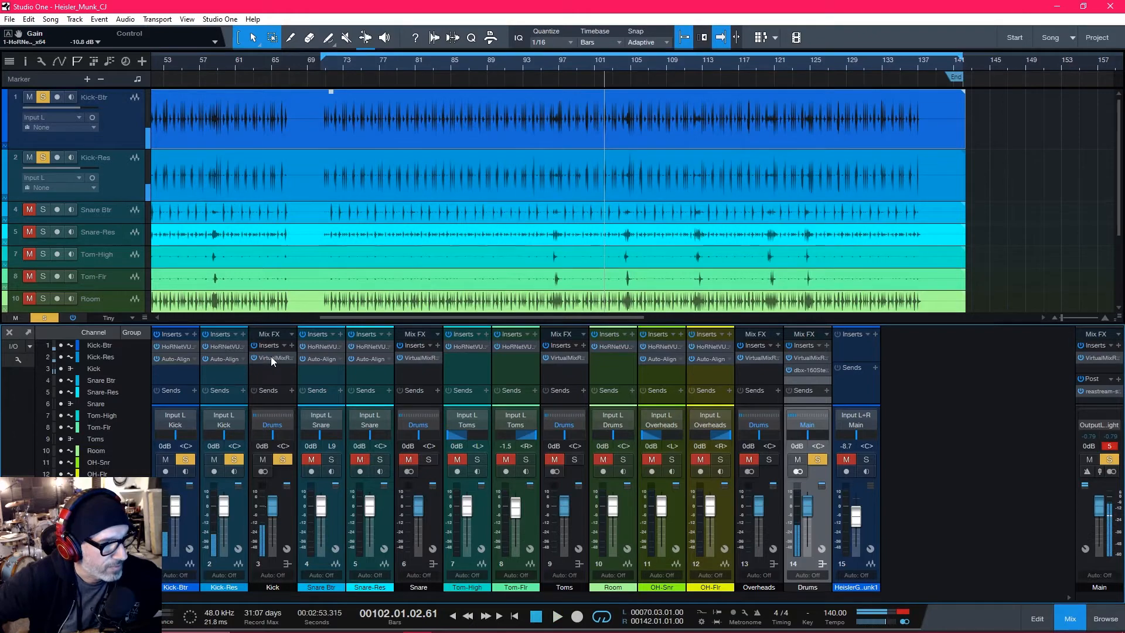
left_click(270, 356)
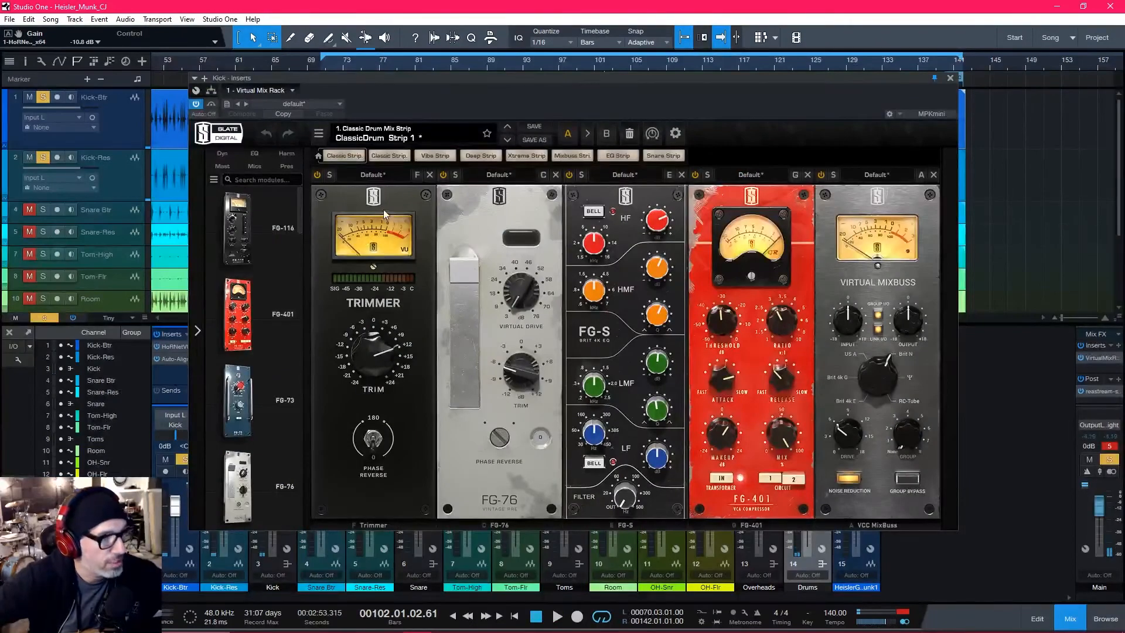
left_click_drag(449, 75, 565, 96)
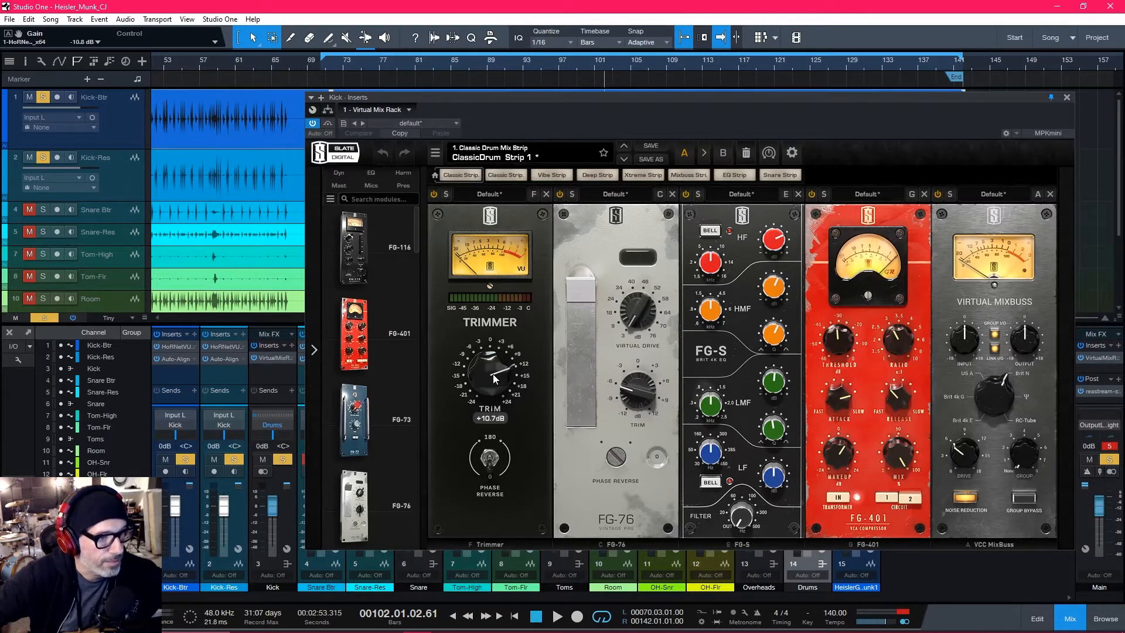
Step: Lower the Kick bus Trimmer to +8.40 dB and turn down the FG-76 trim
left_click_drag(495, 379, 495, 384)
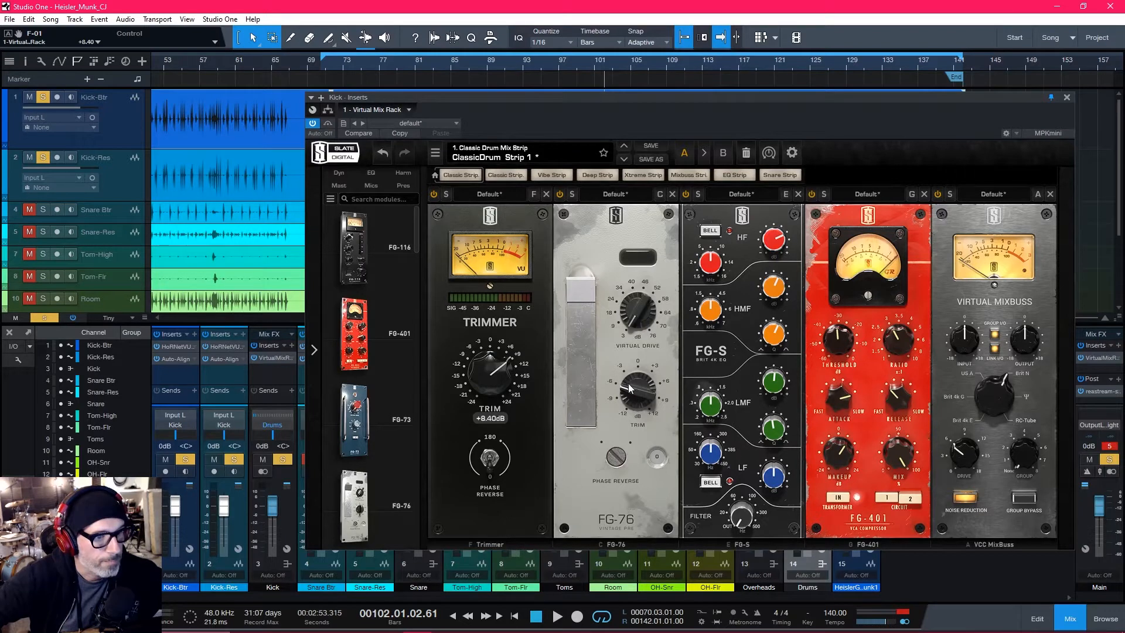
left_click_drag(633, 388, 626, 398)
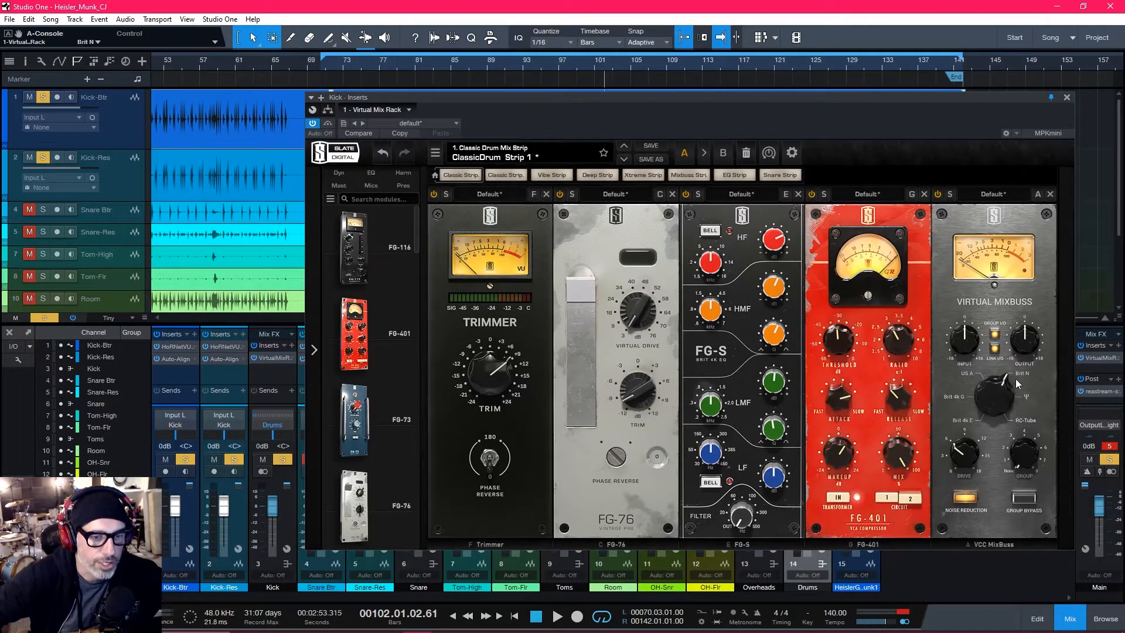
mouse_move(494, 97)
left_mouse_down()
mouse_move(497, 125)
mouse_move(515, 117)
mouse_move(498, 113)
left_mouse_up()
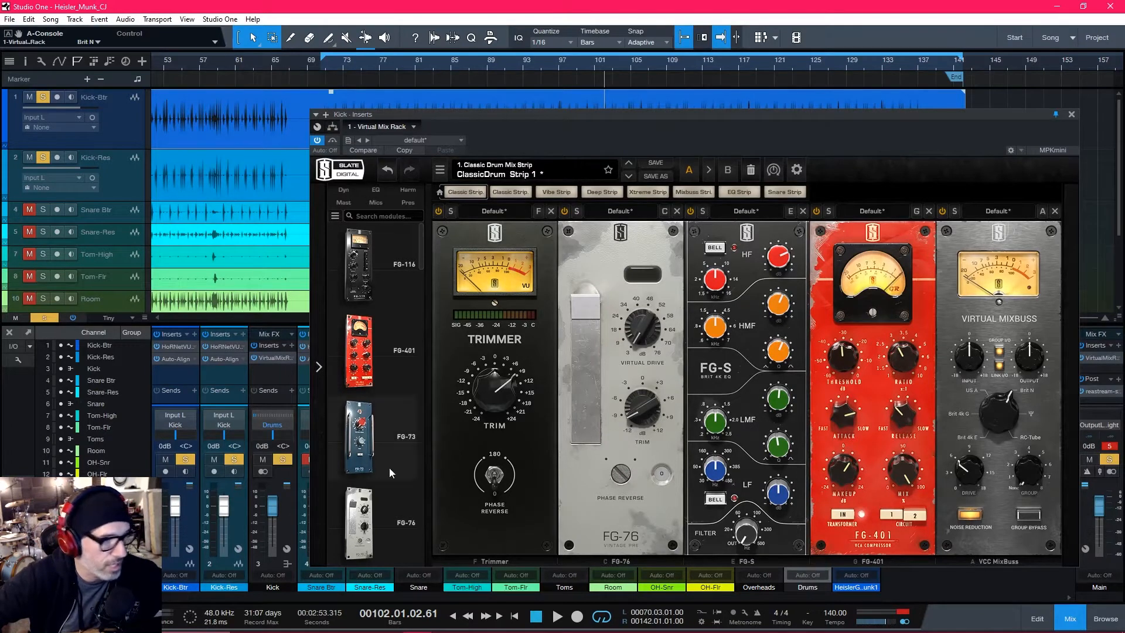
Step: Play from bar 73 and set the Kick bus Trimmer to +12.2 dB and the FG-76 trim to -8.13 dB
left_click(348, 68)
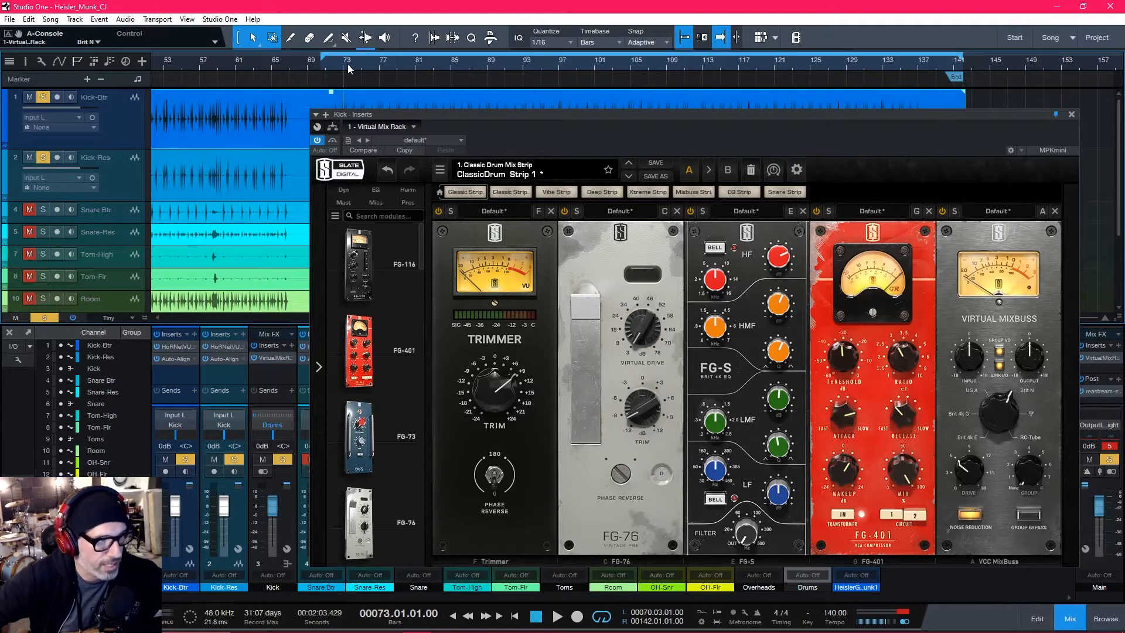
key("space")
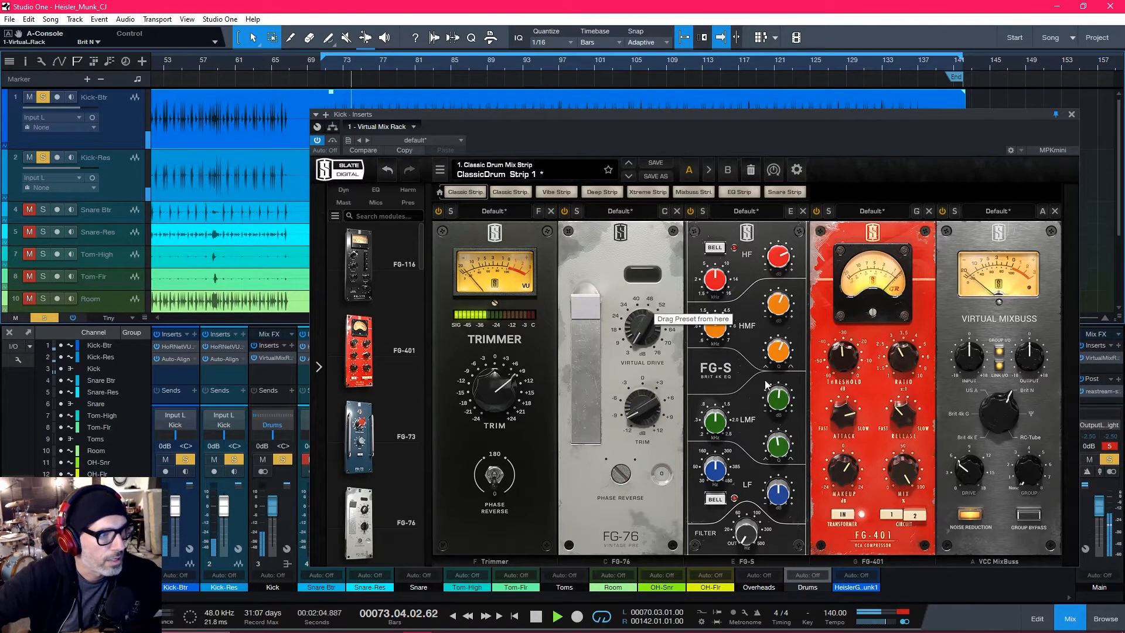
mouse_move(643, 416)
left_mouse_down()
mouse_move(648, 339)
mouse_move(642, 408)
left_mouse_up()
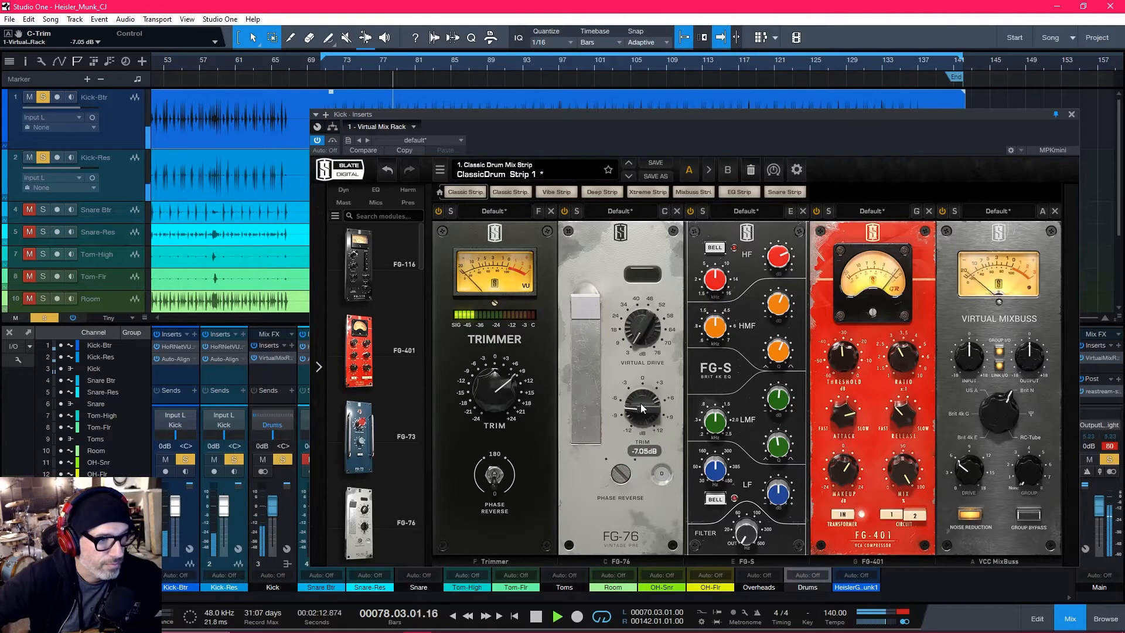
left_click_drag(497, 404, 499, 385)
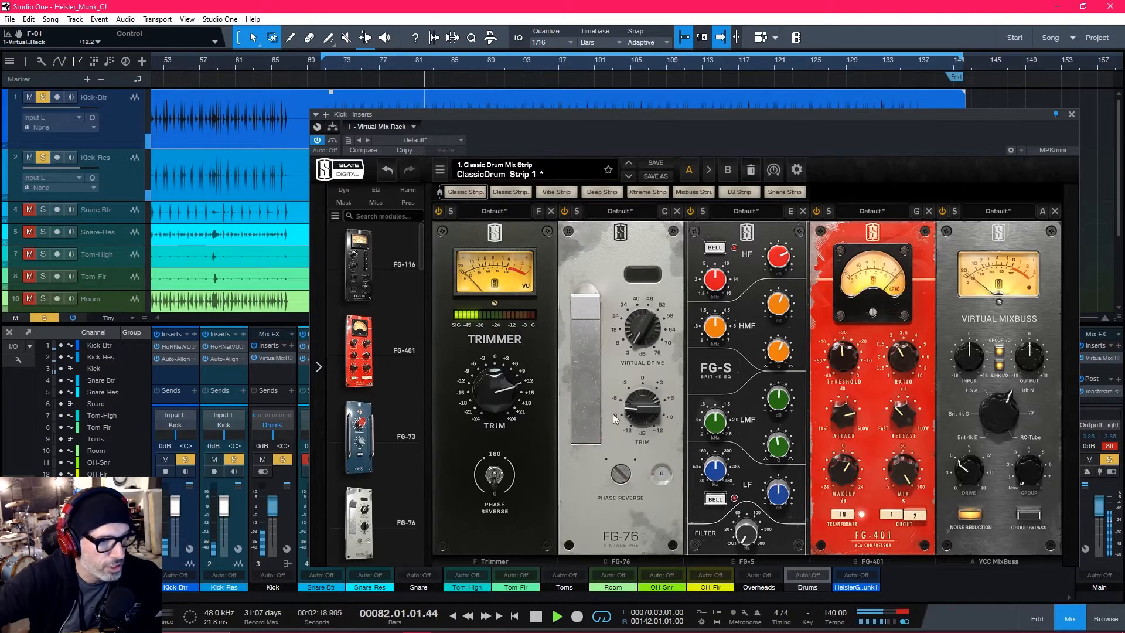
left_click_drag(630, 406, 625, 444)
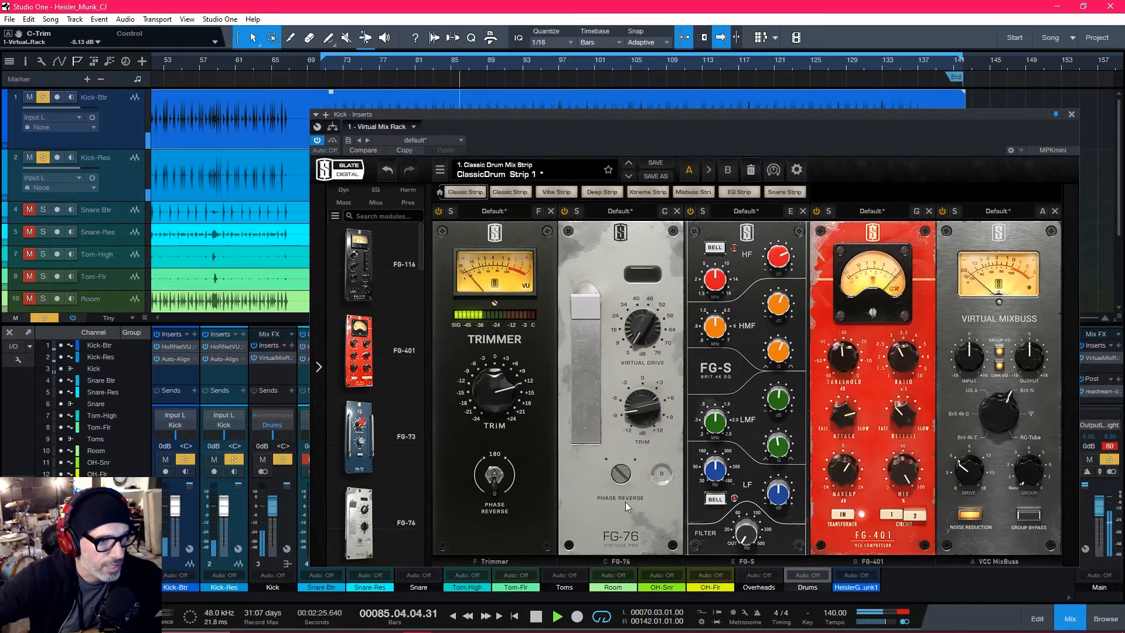
Step: Try the FG-76 phase reverse, then lower its trim to -10.7 dB and reset the Main clip indicator
left_click(621, 474)
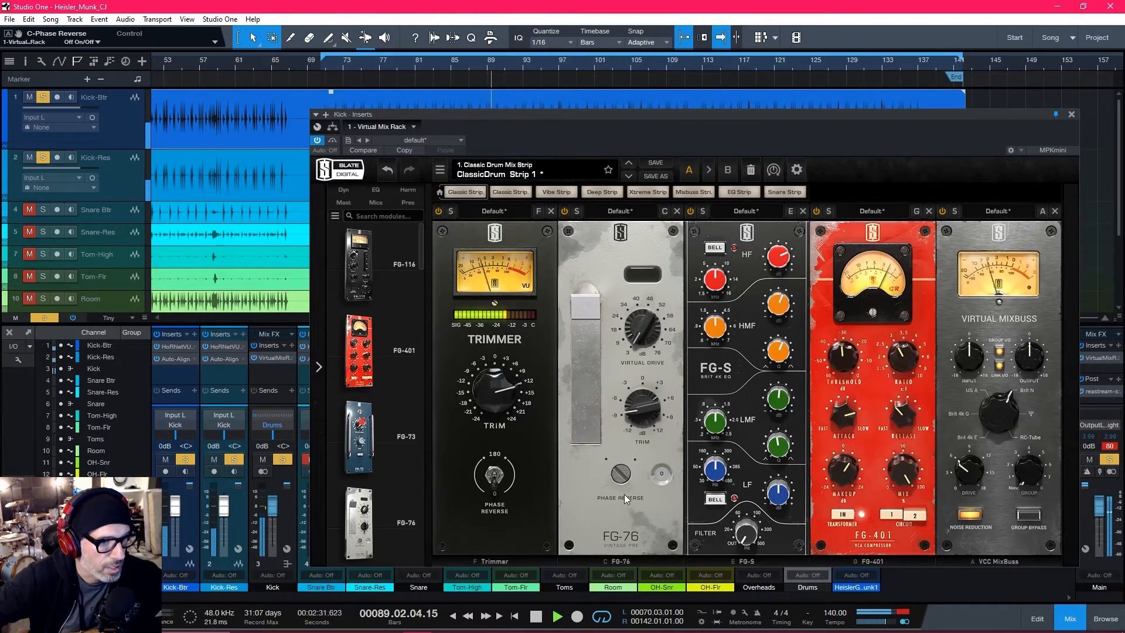
mouse_move(643, 429)
left_mouse_down()
mouse_move(639, 396)
mouse_move(630, 438)
left_mouse_up()
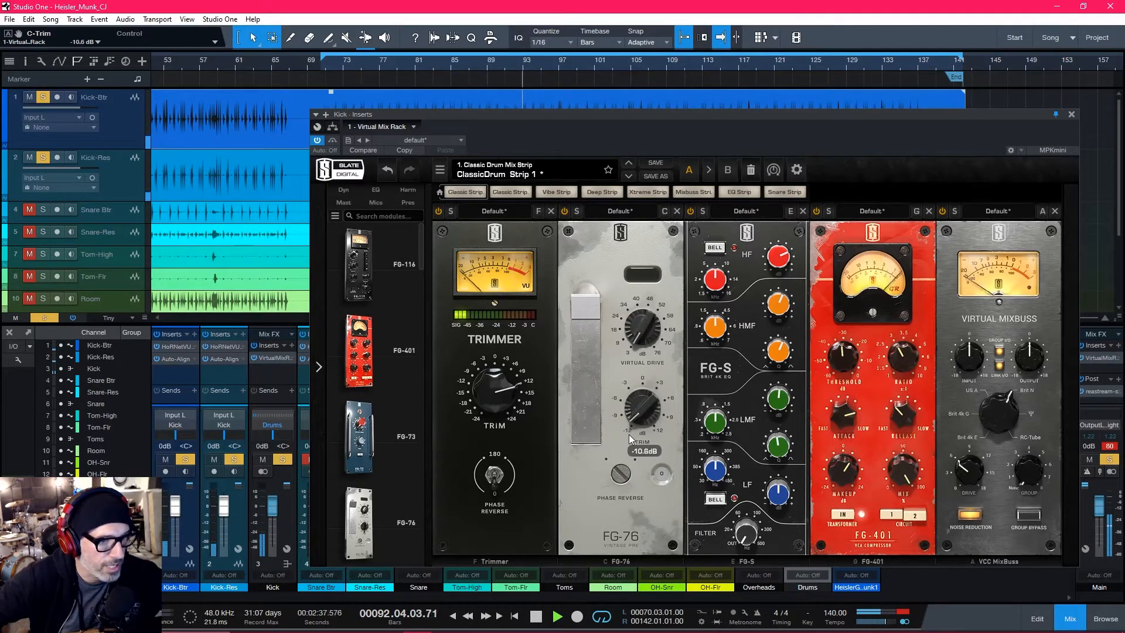
left_click(1111, 448)
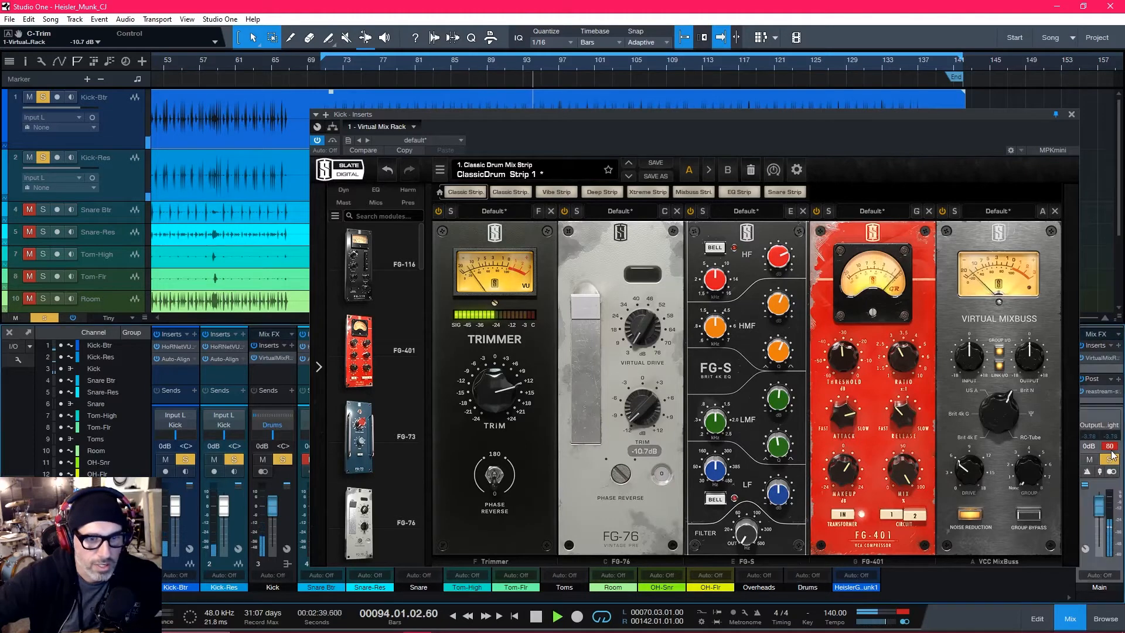
Step: Try FG-76 trims of -9.12, -10.1 and -10.3 dB, resetting the Main clip indicator between tries, and settle on -10.7 dB
mouse_move(653, 421)
left_click_drag(817, 128, 762, 116)
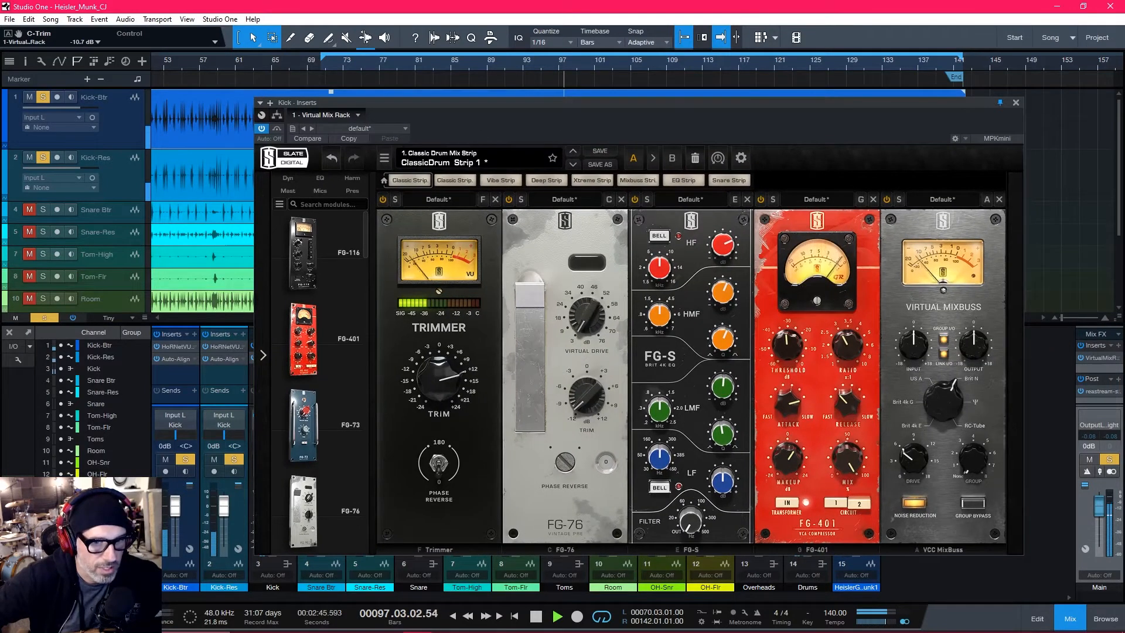
mouse_move(582, 404)
left_click_drag(582, 404, 577, 392)
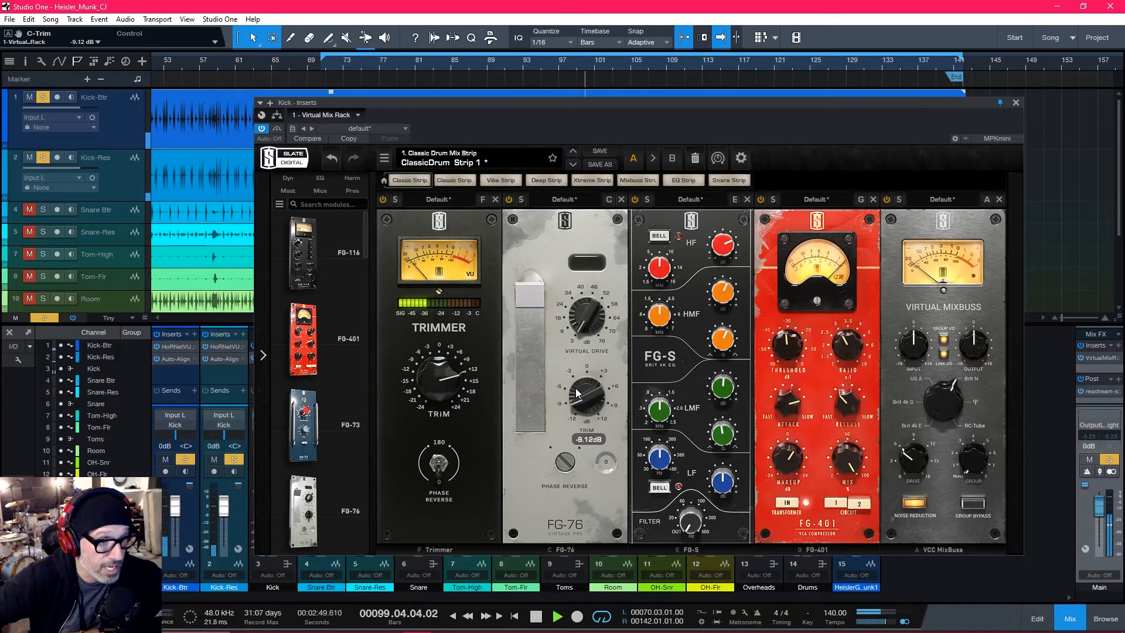
left_click_drag(577, 392, 577, 396)
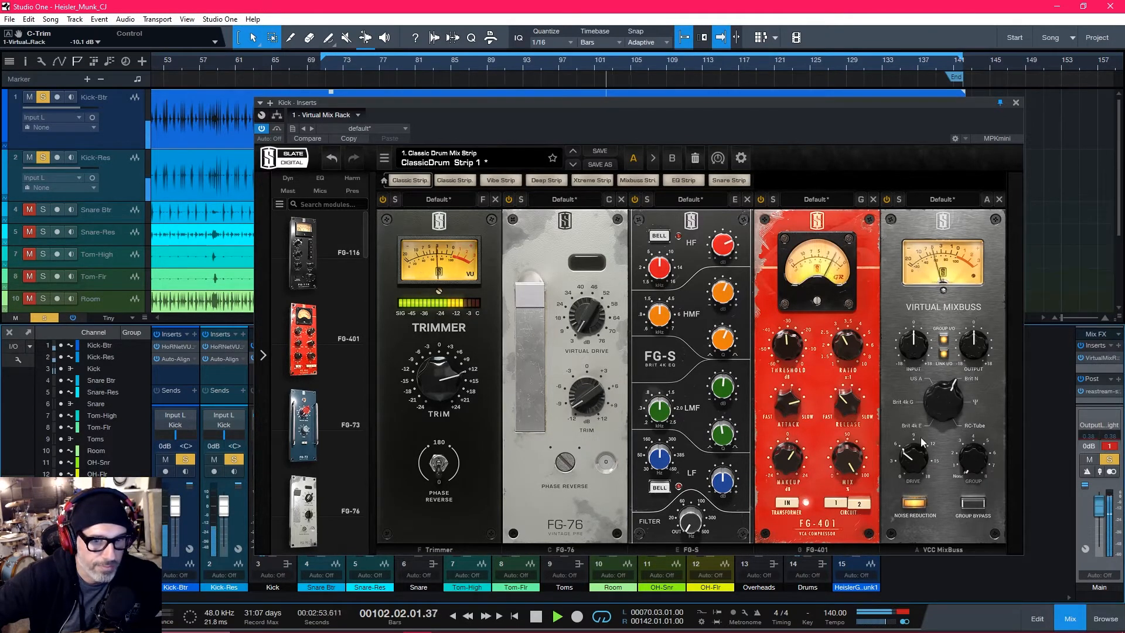
mouse_move(580, 410)
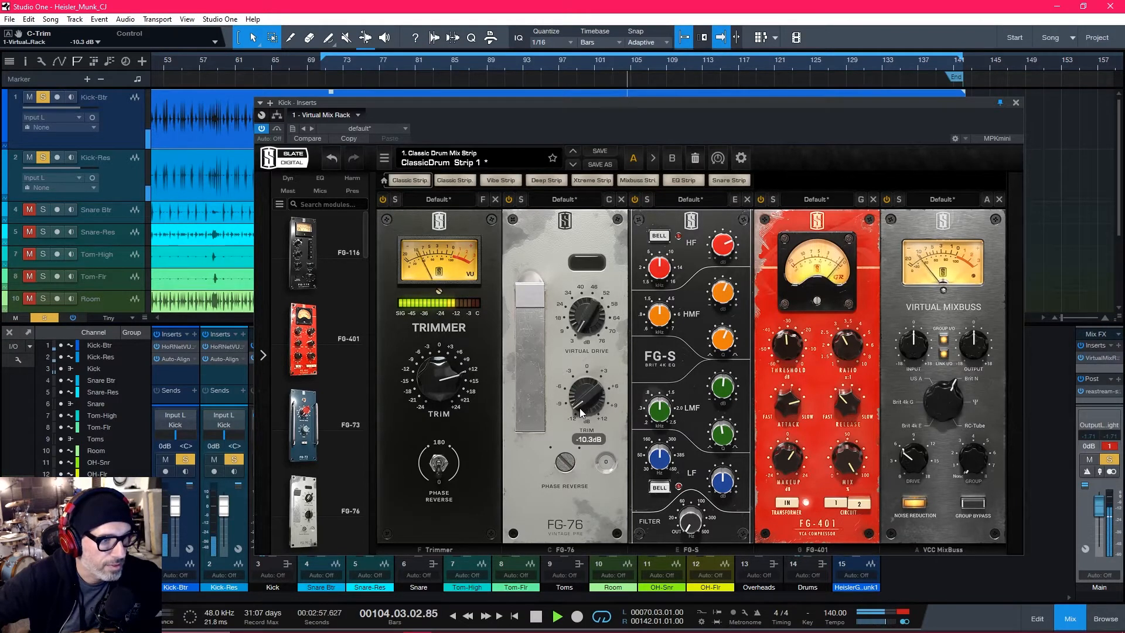
left_click(1109, 447)
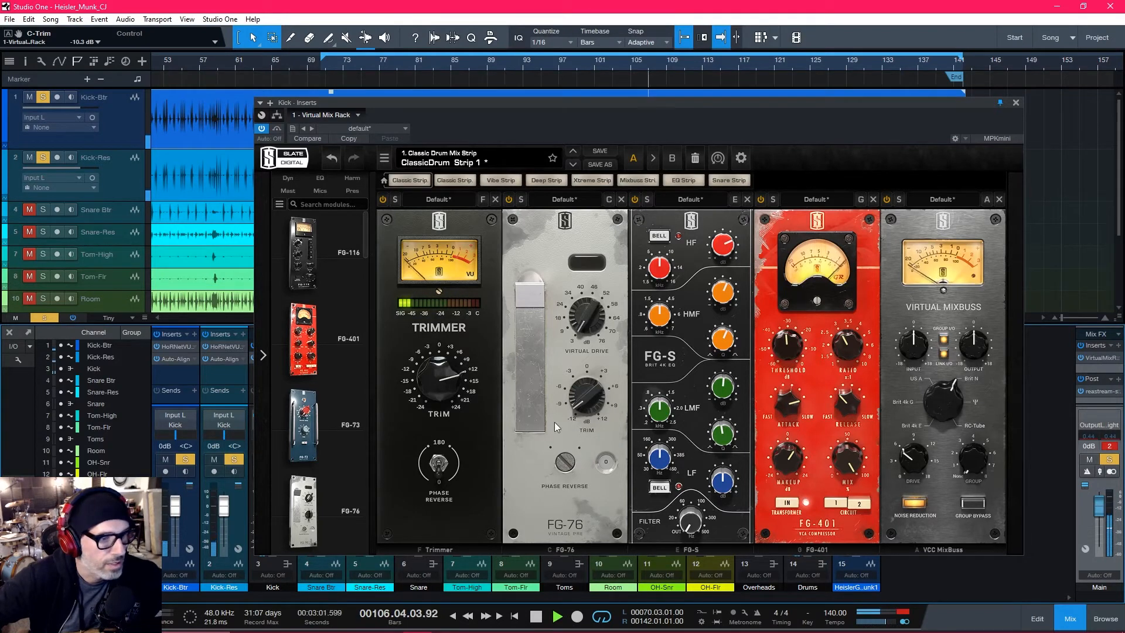
left_click_drag(575, 408, 575, 411)
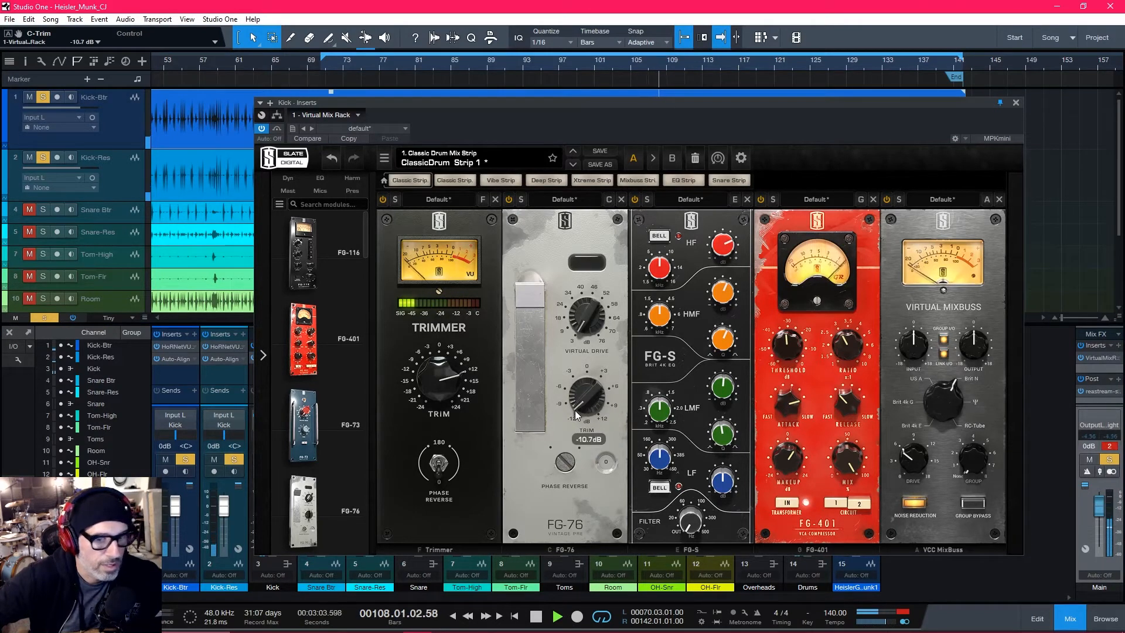
left_click(1109, 447)
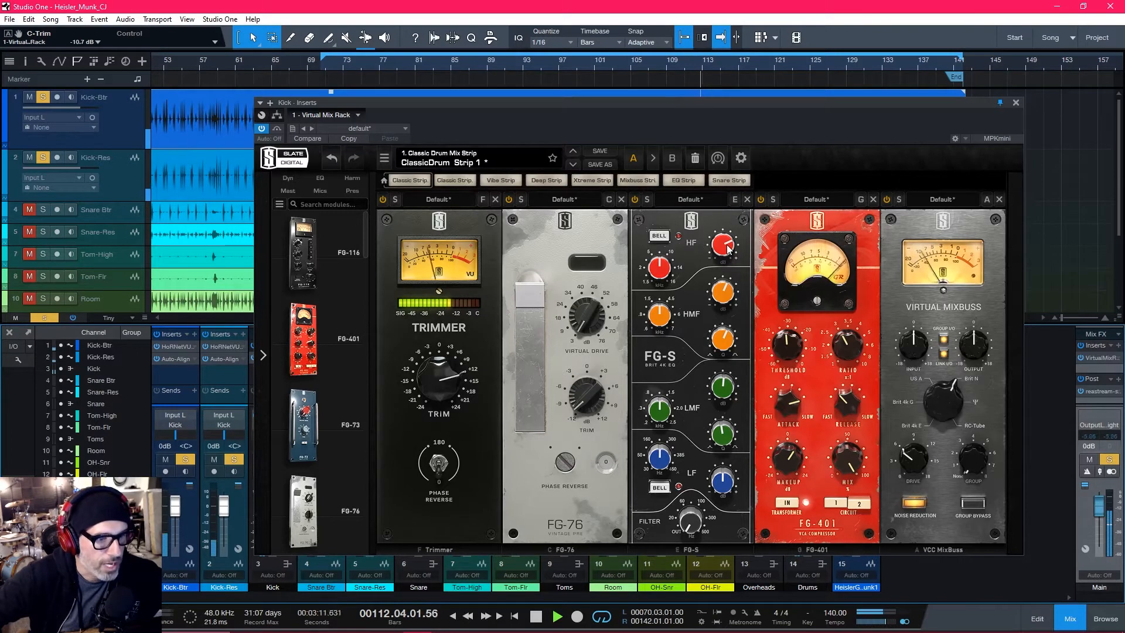
Step: Sweep the FG-S EQ's HF gain up to about +13.7 dB by ear and settle it at +5.12 dB
left_click_drag(717, 243, 718, 247)
left_click_drag(727, 286, 729, 223)
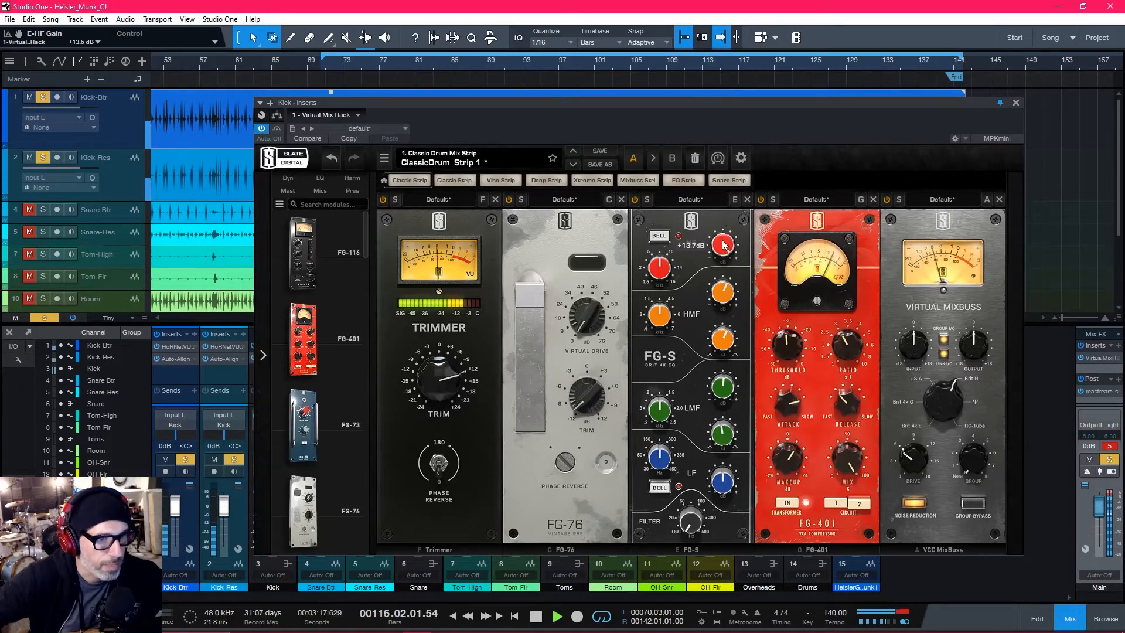
left_click_drag(725, 249, 725, 265)
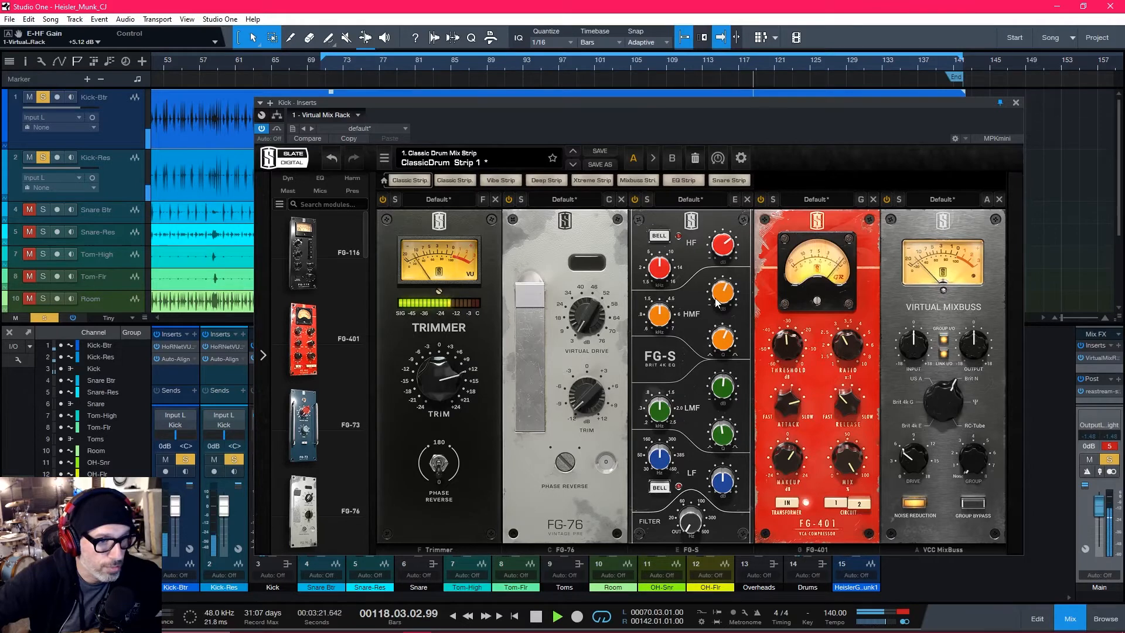
Step: Set the Q of the FG-S EQ's high-mid band to 1.51 during playback
mouse_move(722, 299)
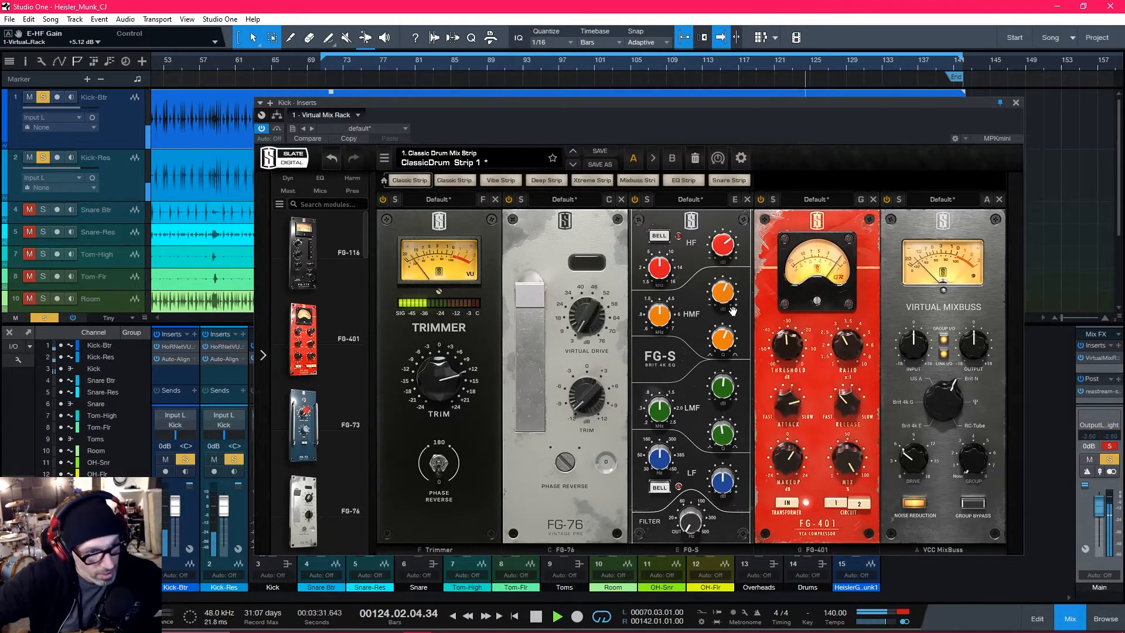
mouse_move(729, 343)
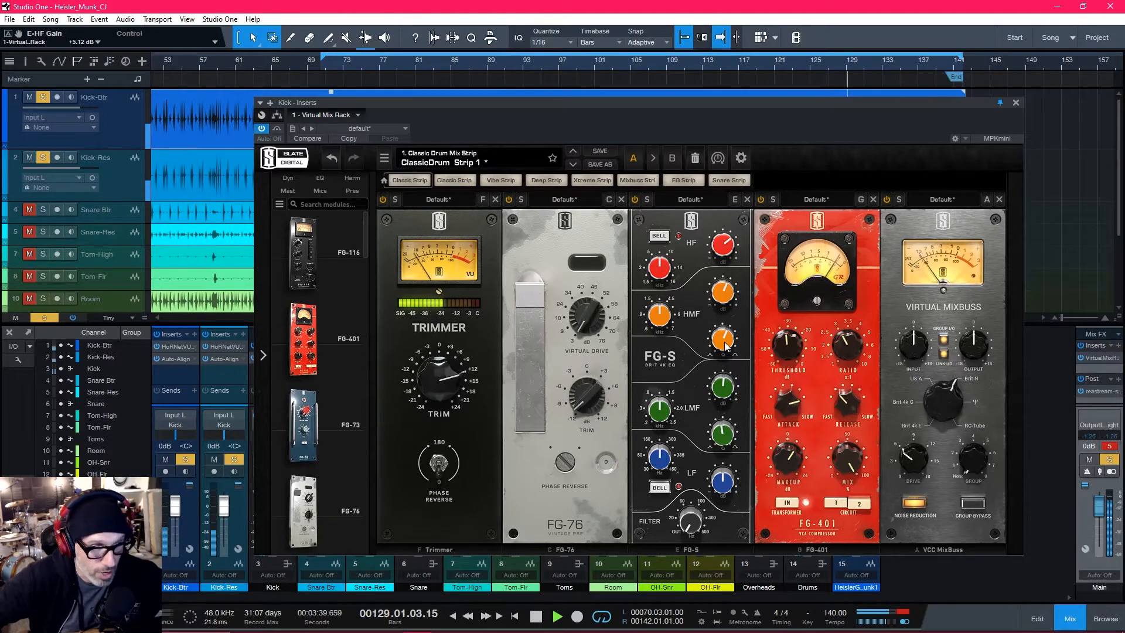
left_click_drag(726, 346, 729, 410)
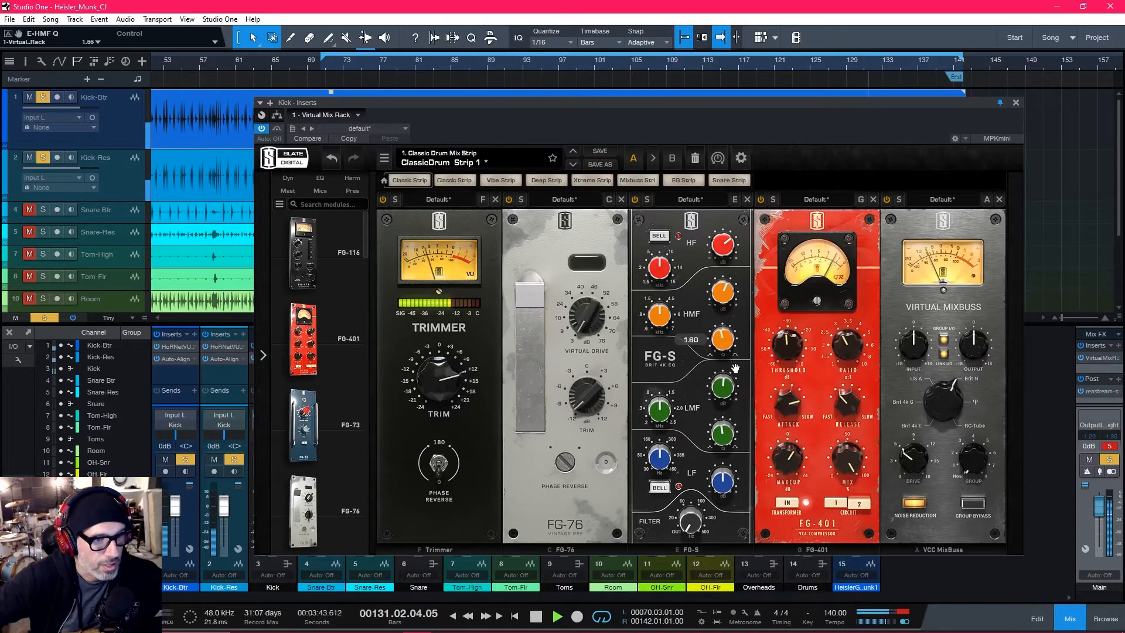
left_click_drag(746, 333, 747, 378)
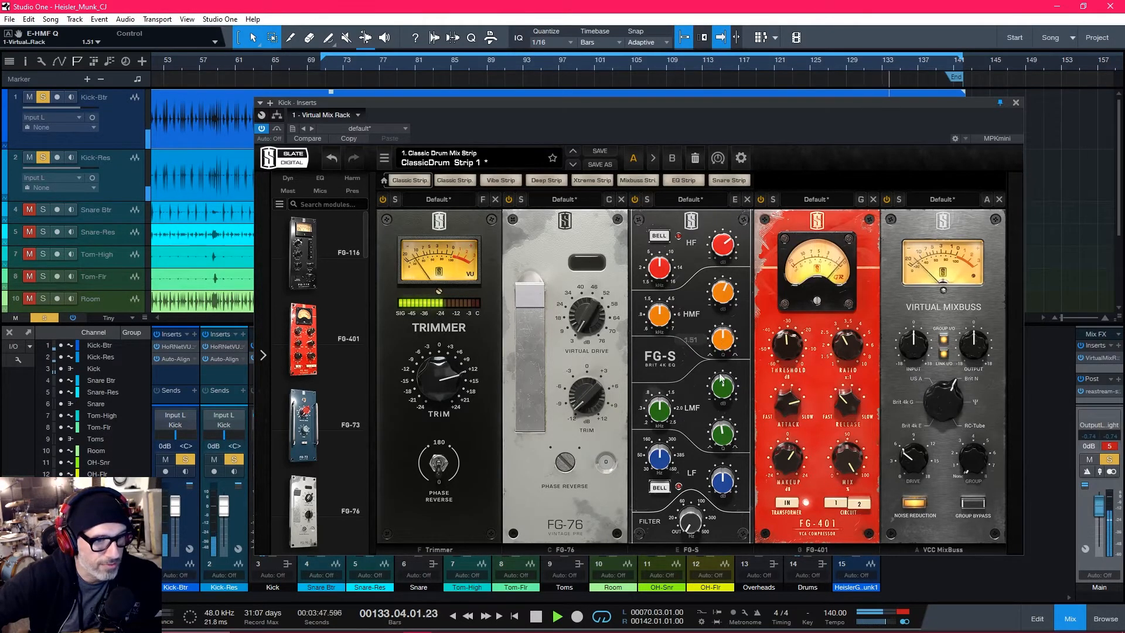
mouse_move(725, 396)
mouse_move(727, 435)
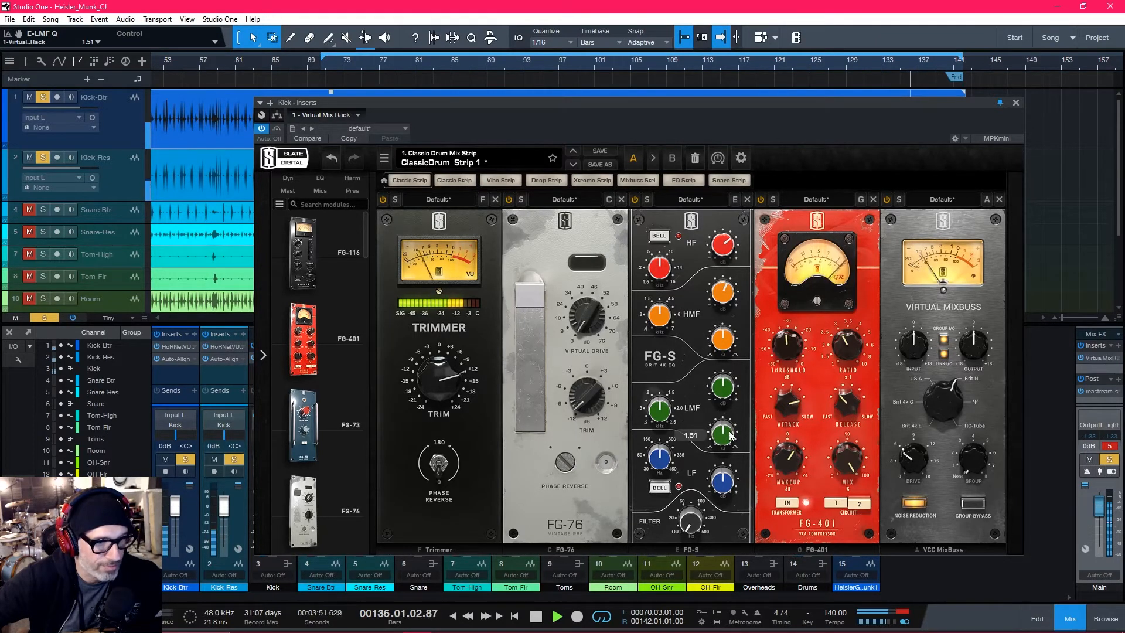
Step: Set the FG-S low-mid Q to 1.48 and low-frequency gain to +2.27 dB, with the playback loop ending at bar 138
mouse_move(731, 437)
left_mouse_down()
mouse_move(731, 447)
mouse_move(732, 427)
left_mouse_up()
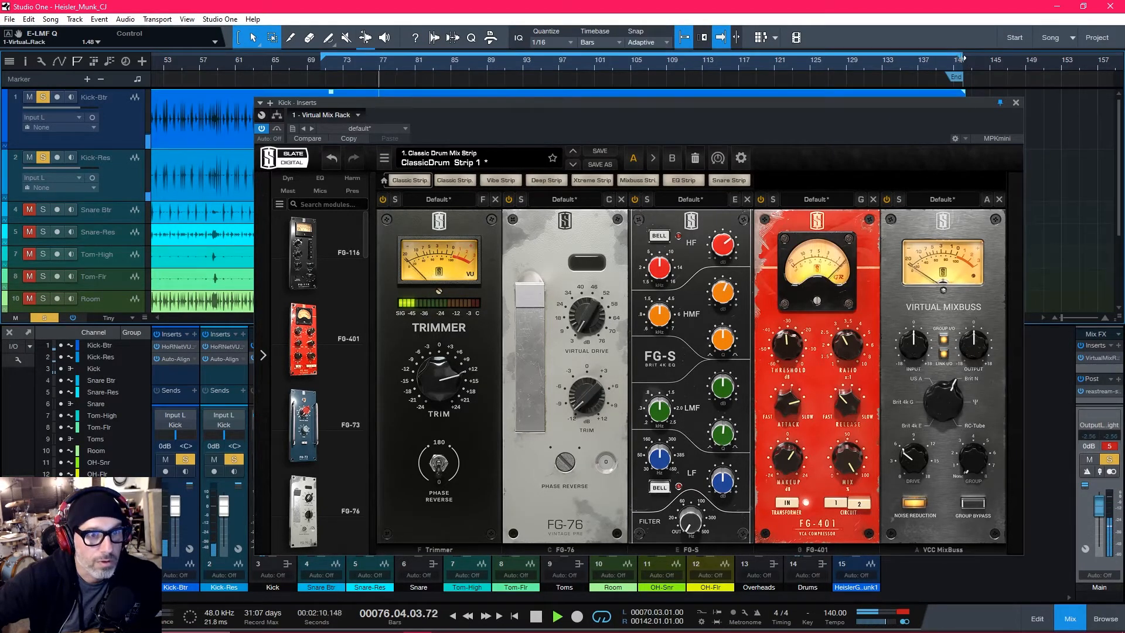
left_click_drag(964, 57, 926, 55)
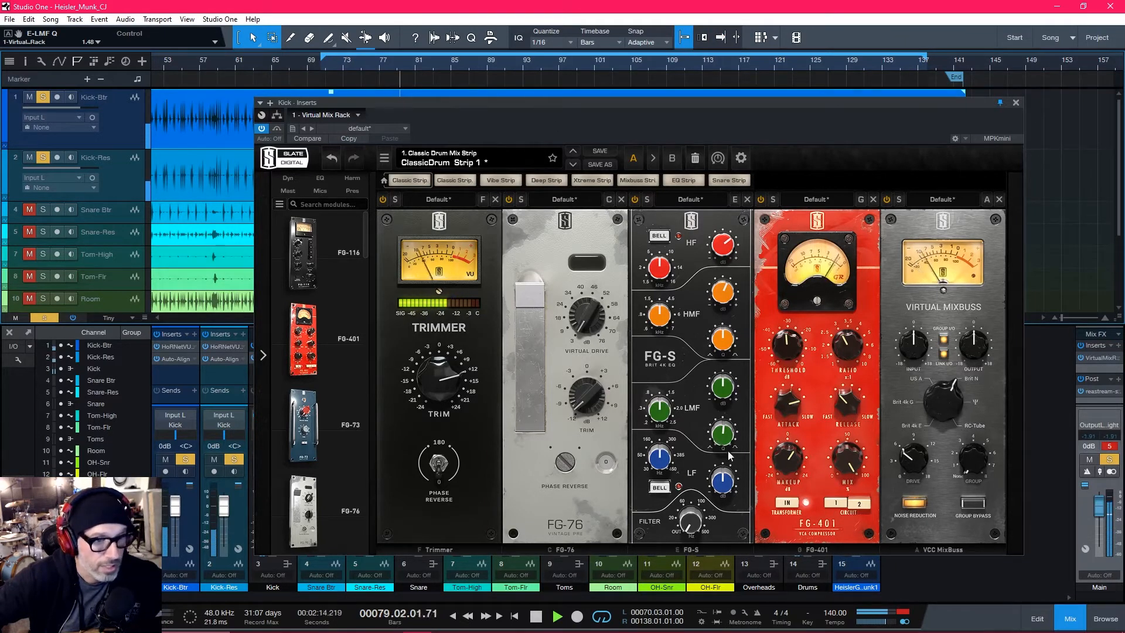
left_click_drag(722, 481, 731, 421)
left_click_drag(725, 488, 725, 526)
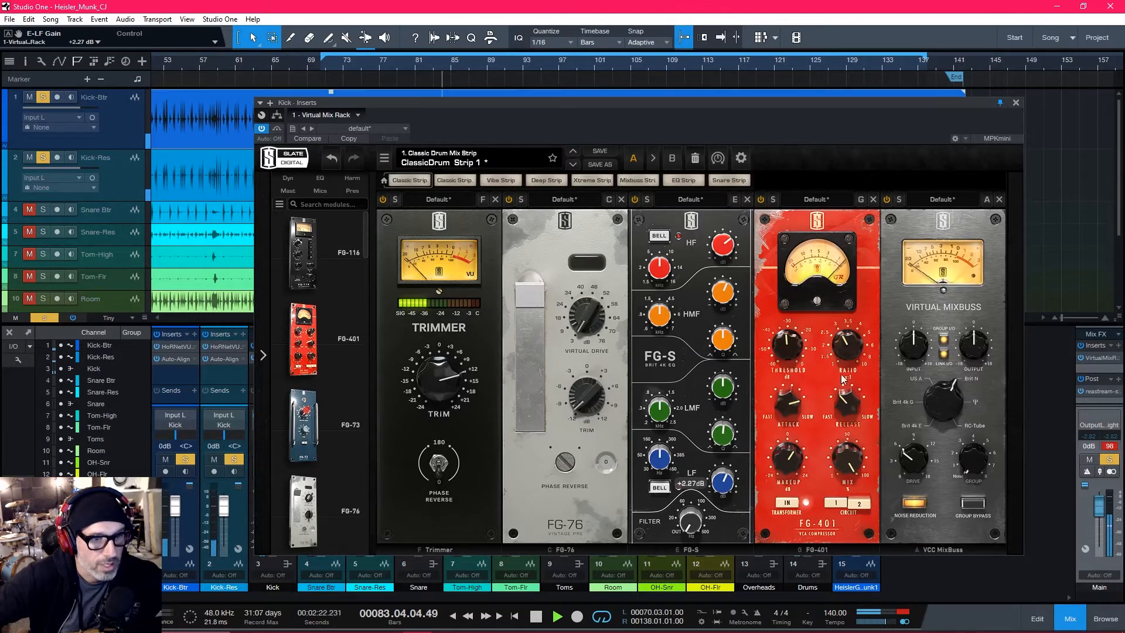
Step: Adjust the FG-401 compressor's threshold and compare the kick with the module bypassed and active
mouse_move(787, 356)
left_mouse_down()
mouse_move(790, 343)
mouse_move(789, 359)
left_mouse_up()
left_click(760, 201)
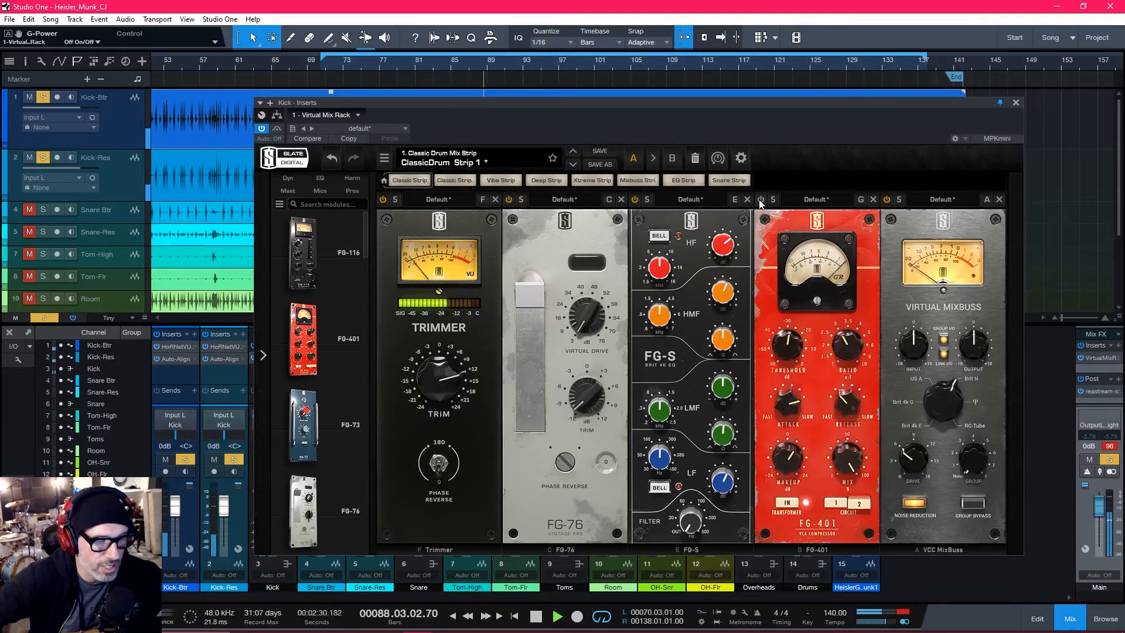
left_click(760, 200)
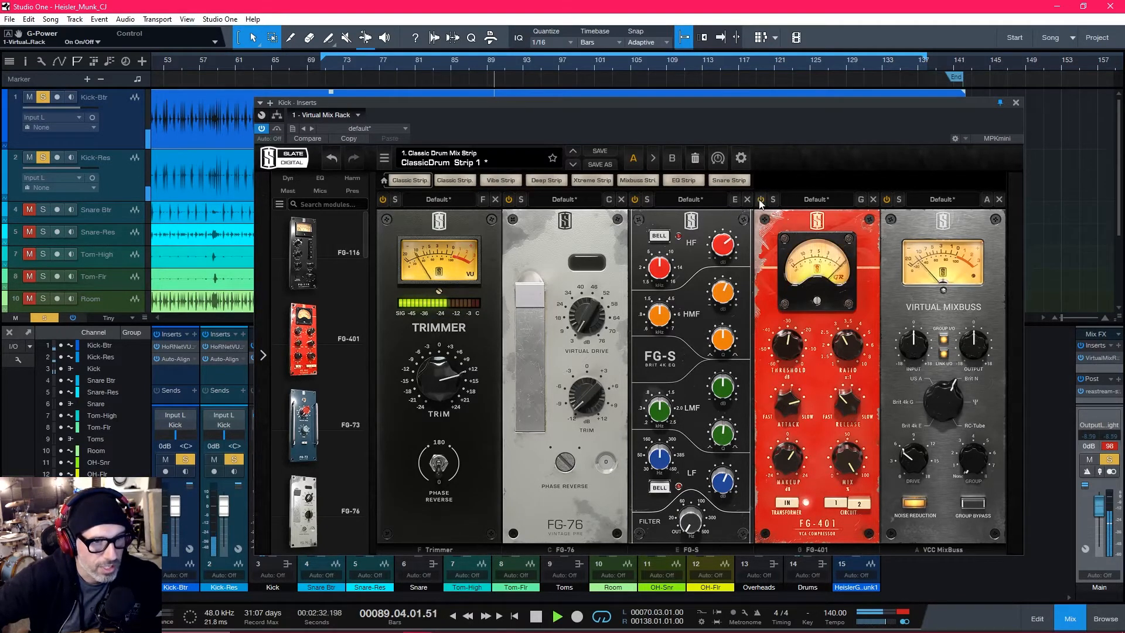
Step: Set the FG-401's ratio to 3, attack to 1 and make-up gain to +7.77 dB, and reset the Main clip indicator
mouse_move(850, 353)
left_mouse_down()
mouse_move(853, 344)
mouse_move(852, 367)
left_mouse_up()
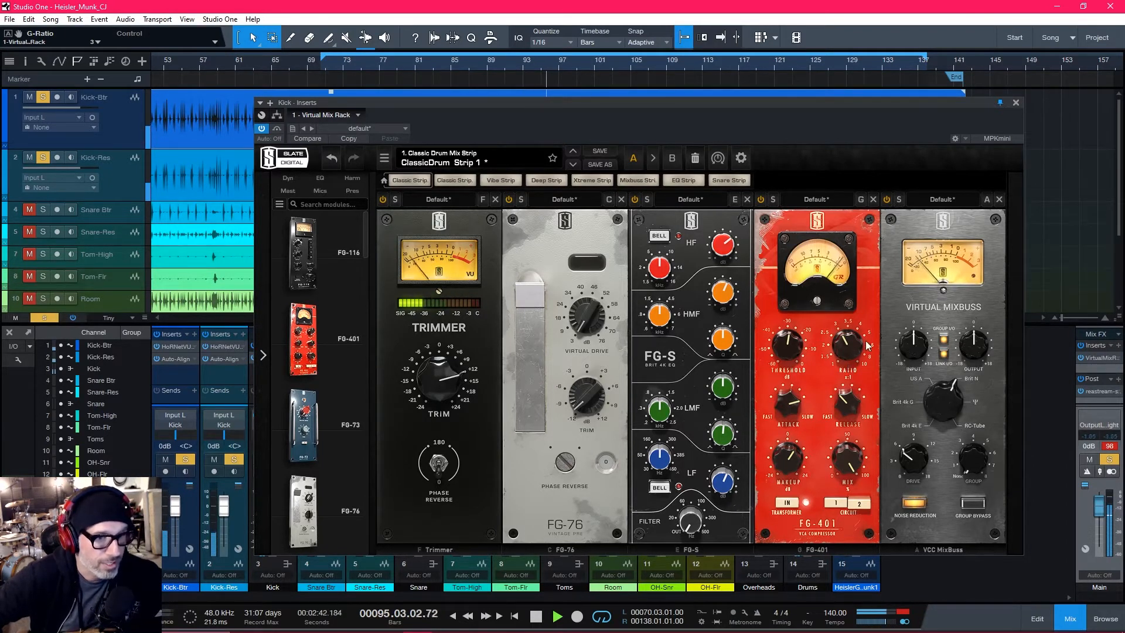
left_click_drag(852, 339, 782, 298)
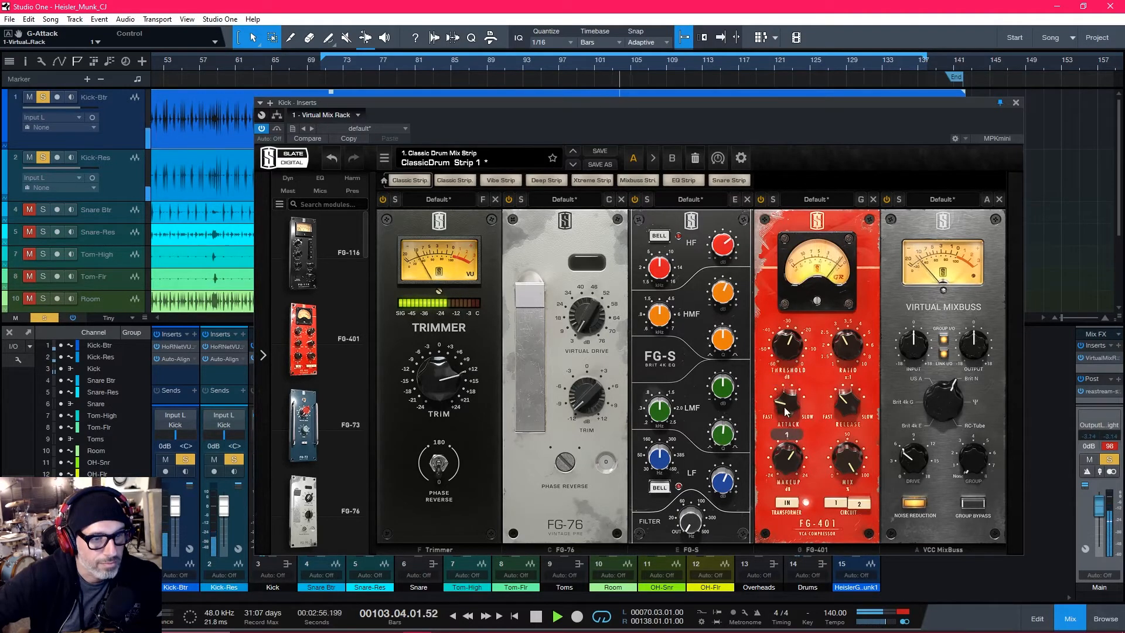
left_click_drag(785, 450, 785, 455)
left_click(1106, 446)
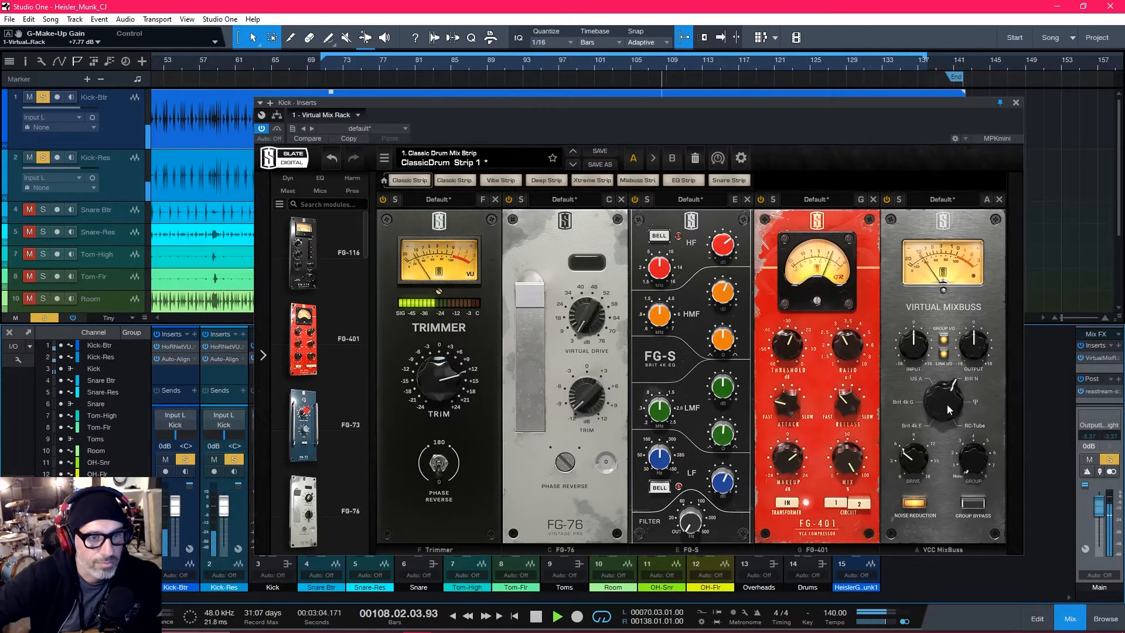
Step: Reopen the Kick bus's Virtual Mix Rack to compare the processed and bypassed sound, and close it
left_click(1016, 103)
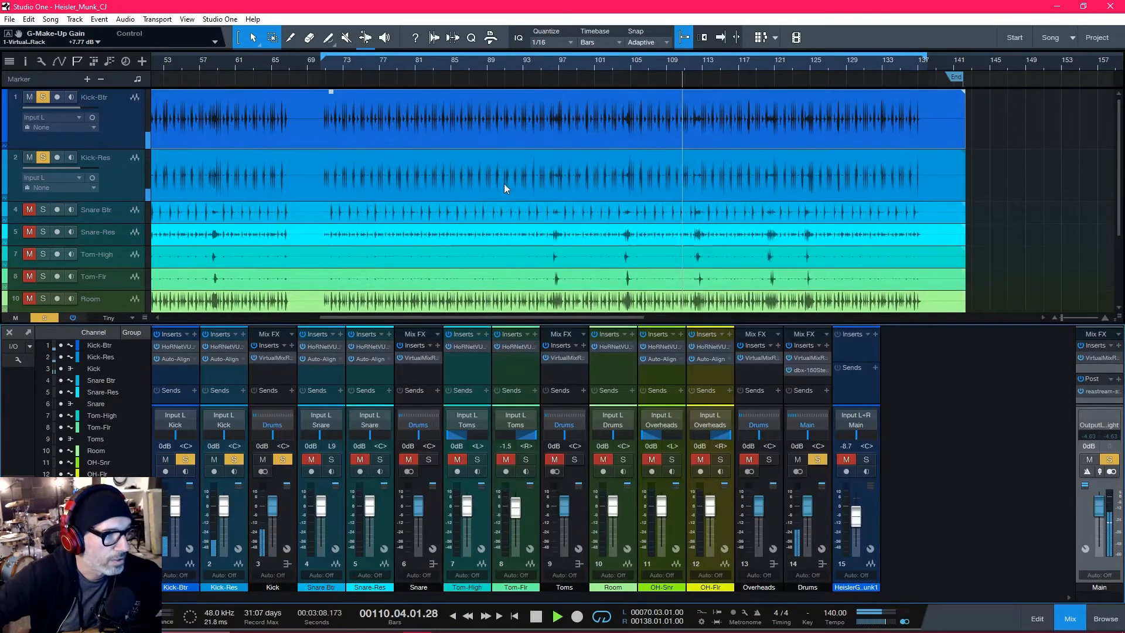
double_click(275, 359)
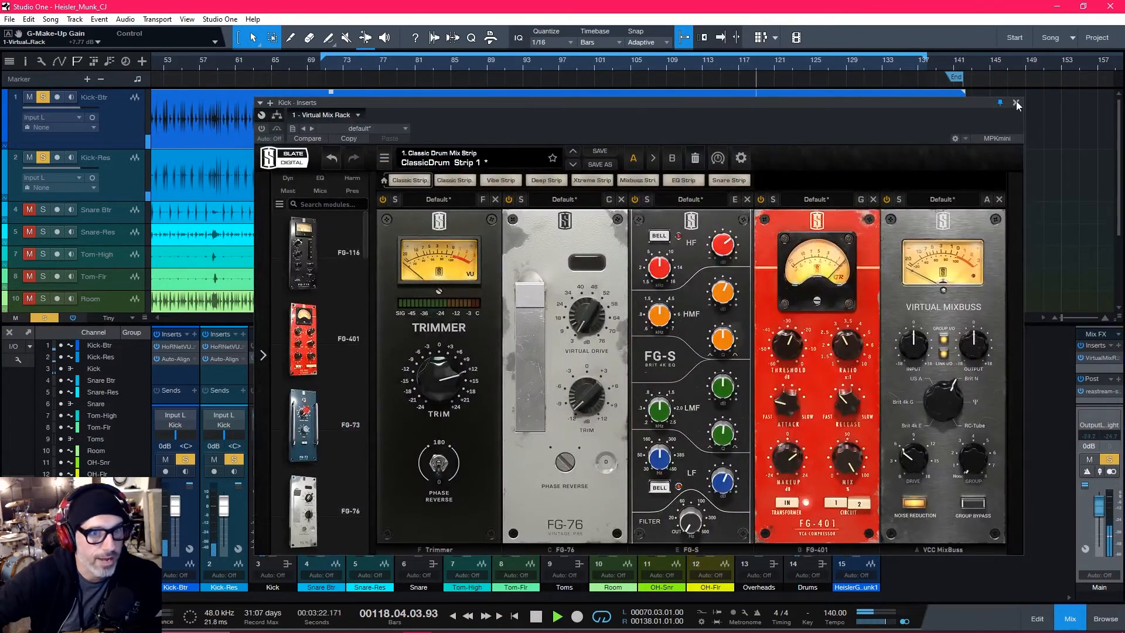
left_click(1016, 102)
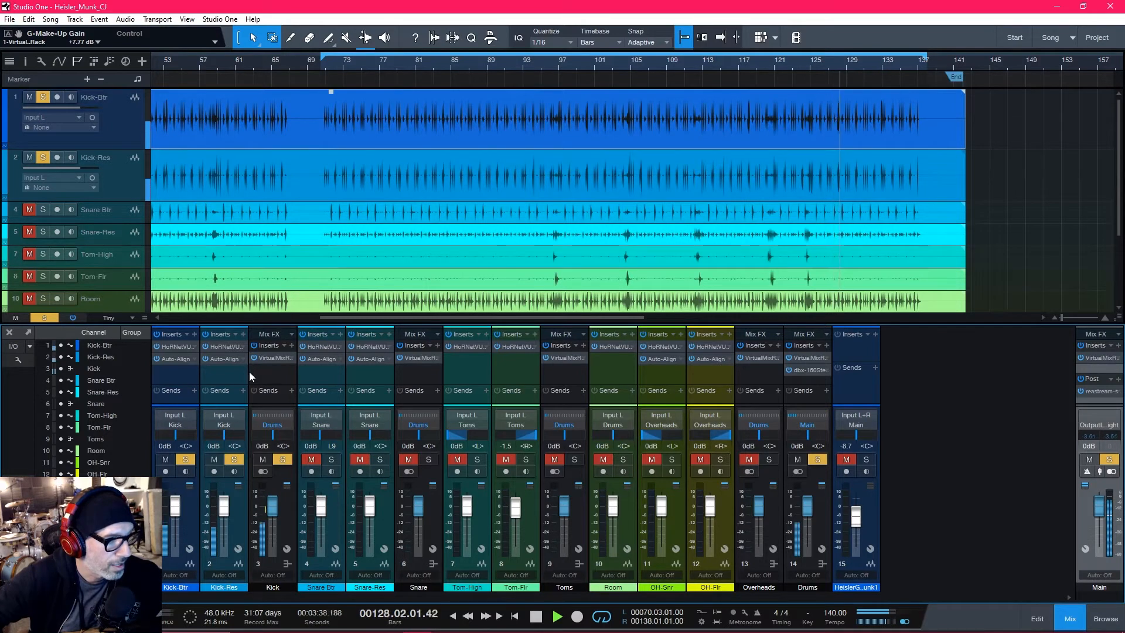
Step: Unsolo the Kick bus and solo the Snare-Res and Snare Btr channels instead
left_click(282, 461)
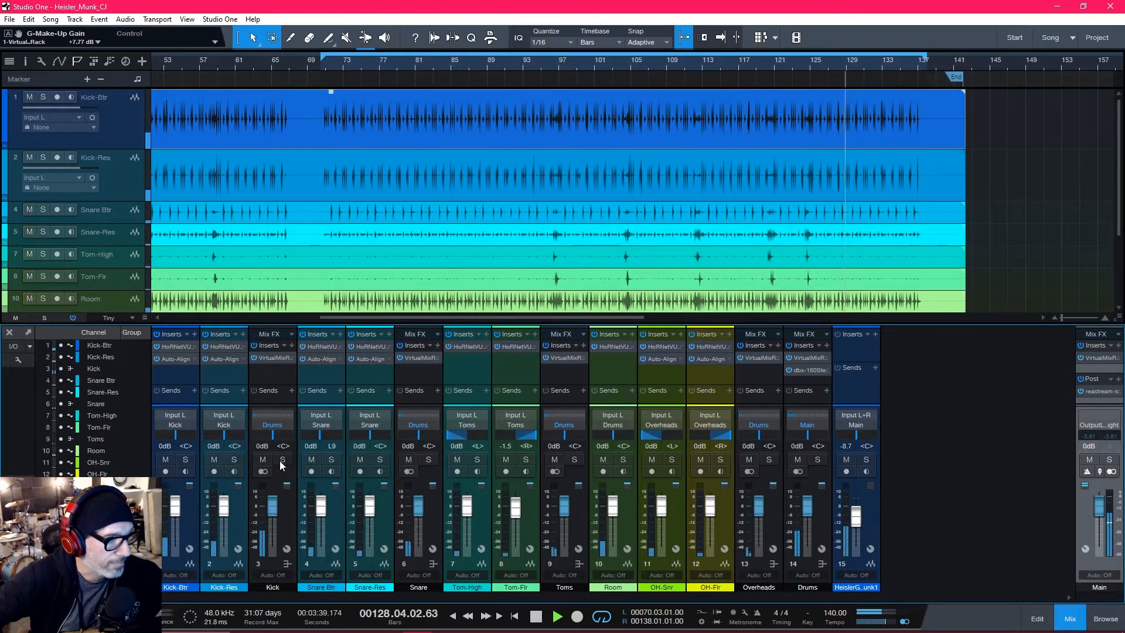
left_click(379, 460)
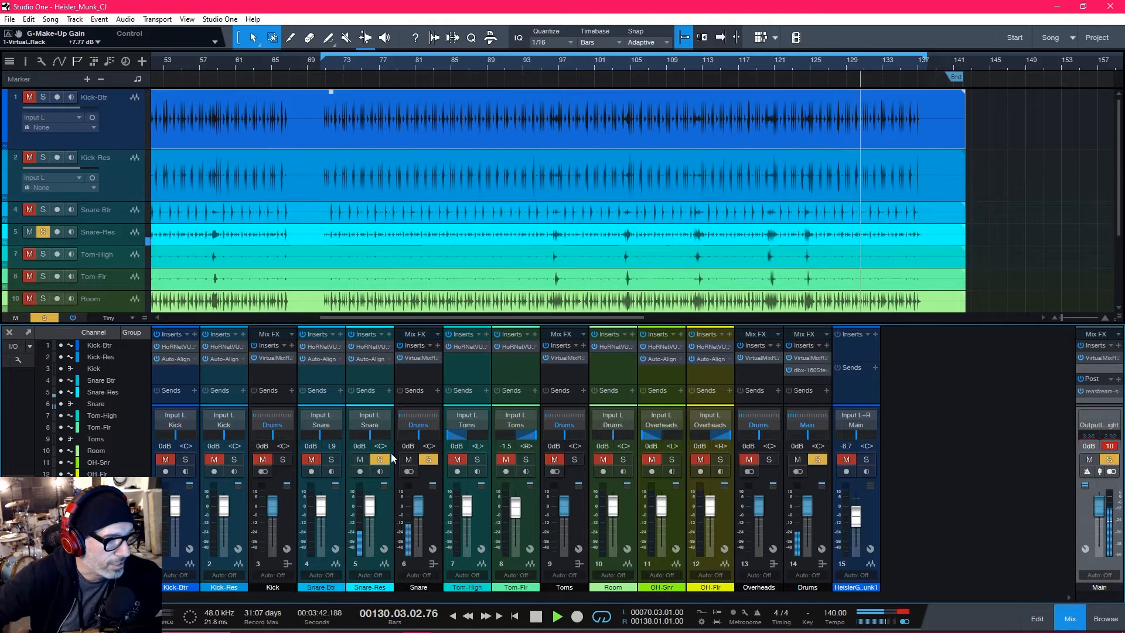
left_click(331, 460)
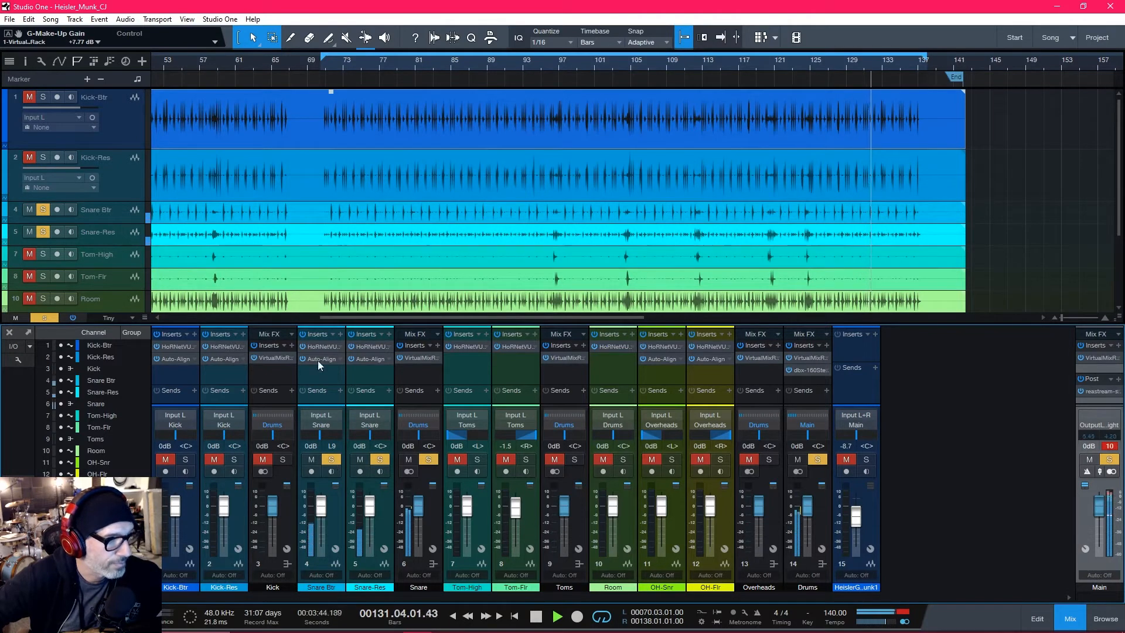
Step: Open the HoRNet VU Meters of Snare Btr and Snare-Res side by side, keeping the Snare Btr window pinned open
left_click(312, 345)
left_click_drag(533, 241, 257, 125)
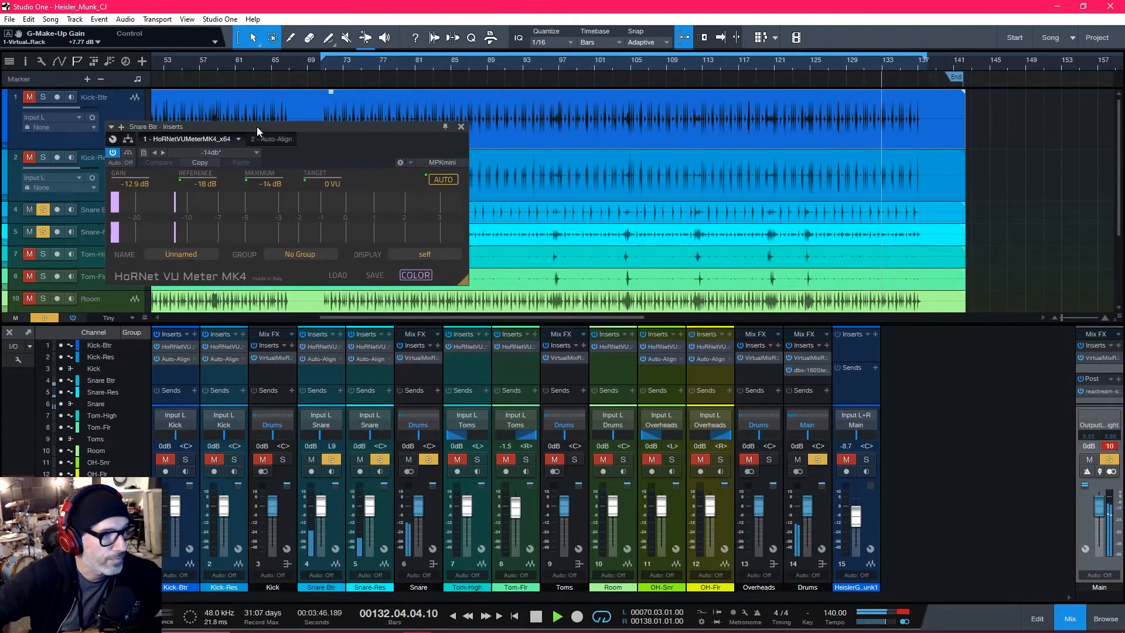
left_click(443, 125)
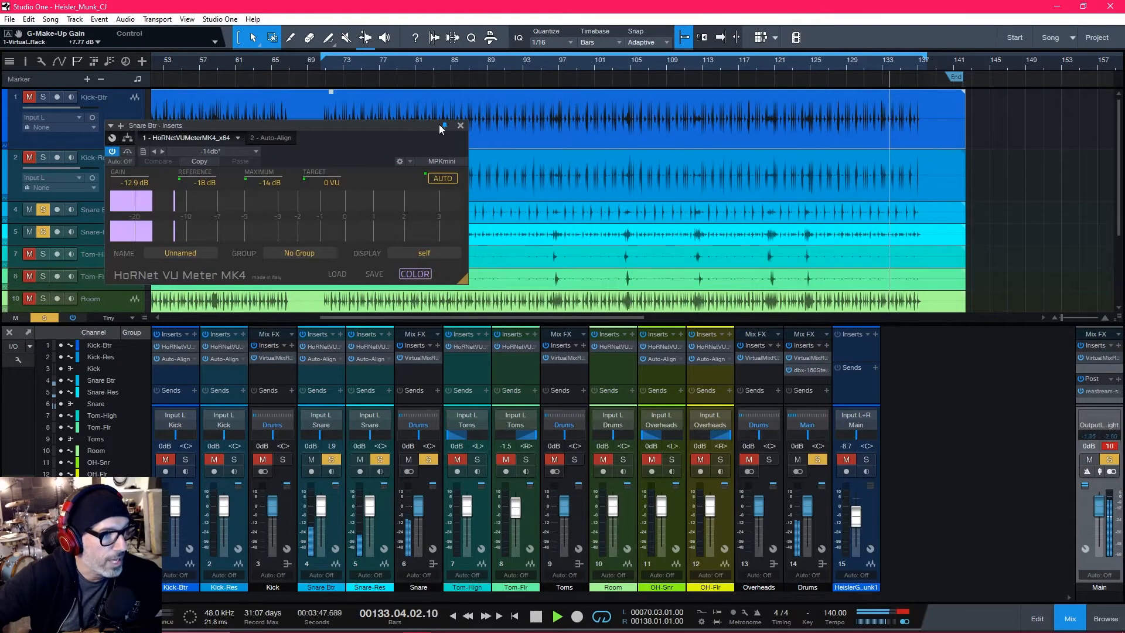
left_click(366, 347)
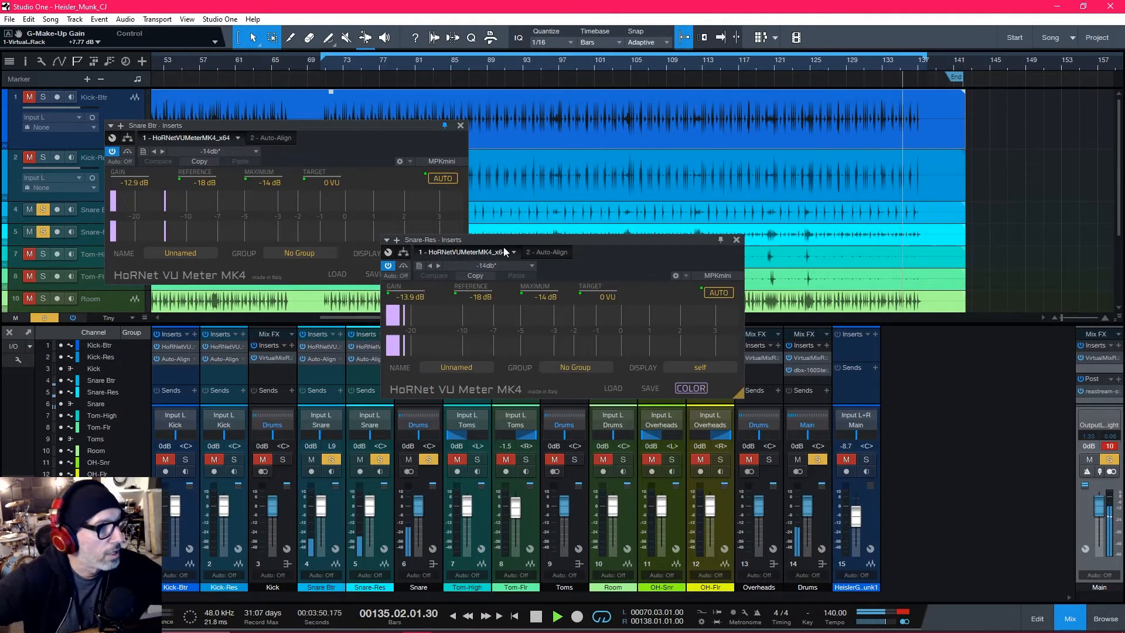
left_click_drag(517, 239, 634, 131)
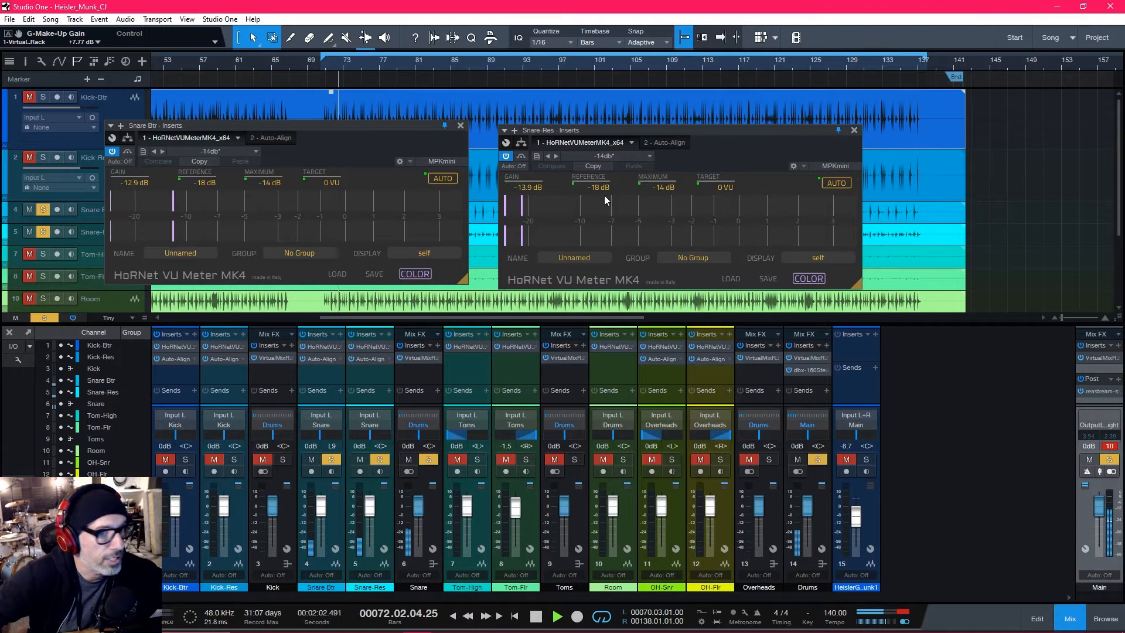
Step: Assign both snare VU meters to Group 2, run their automatic gain adjustment during playback, and close both meters
left_click(287, 252)
left_click(294, 292)
left_click(689, 257)
left_click(690, 296)
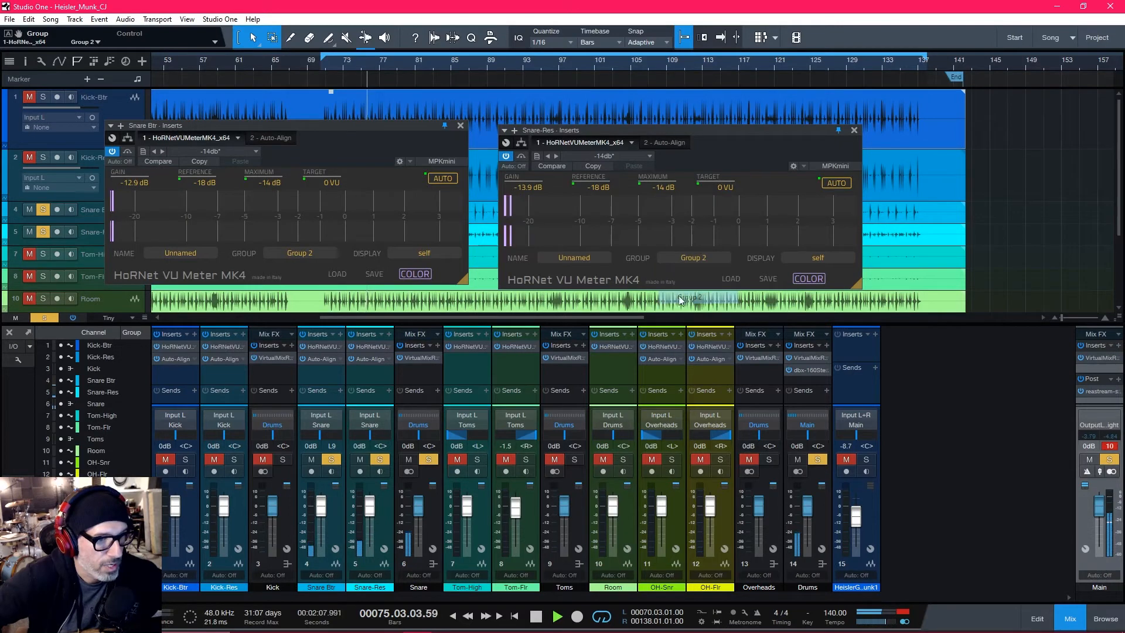
left_click(443, 178)
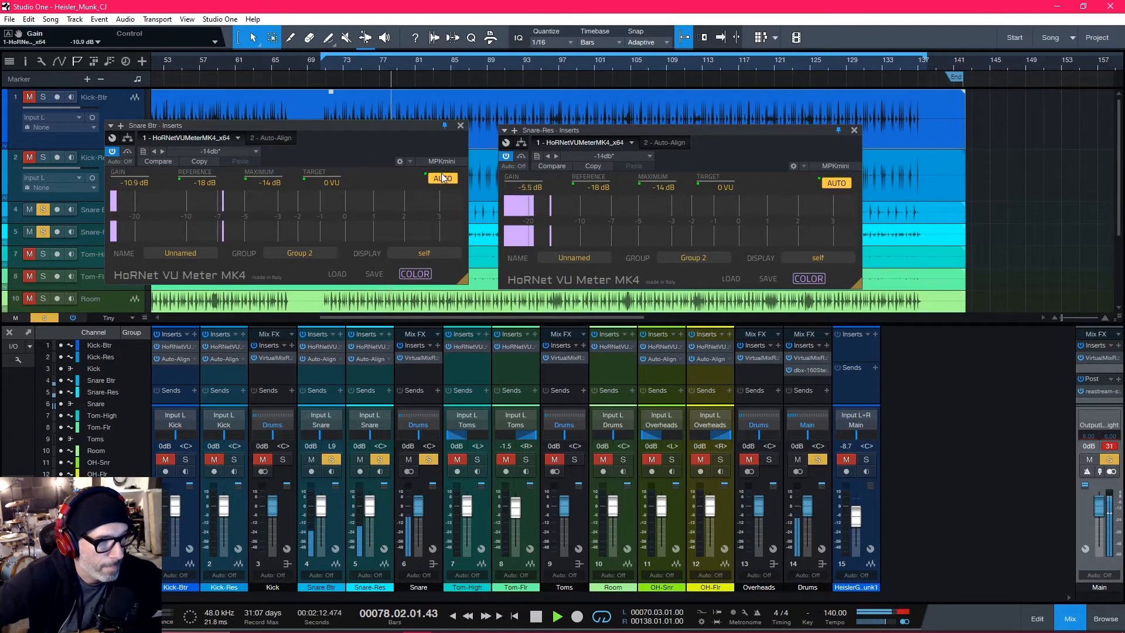
left_click(460, 125)
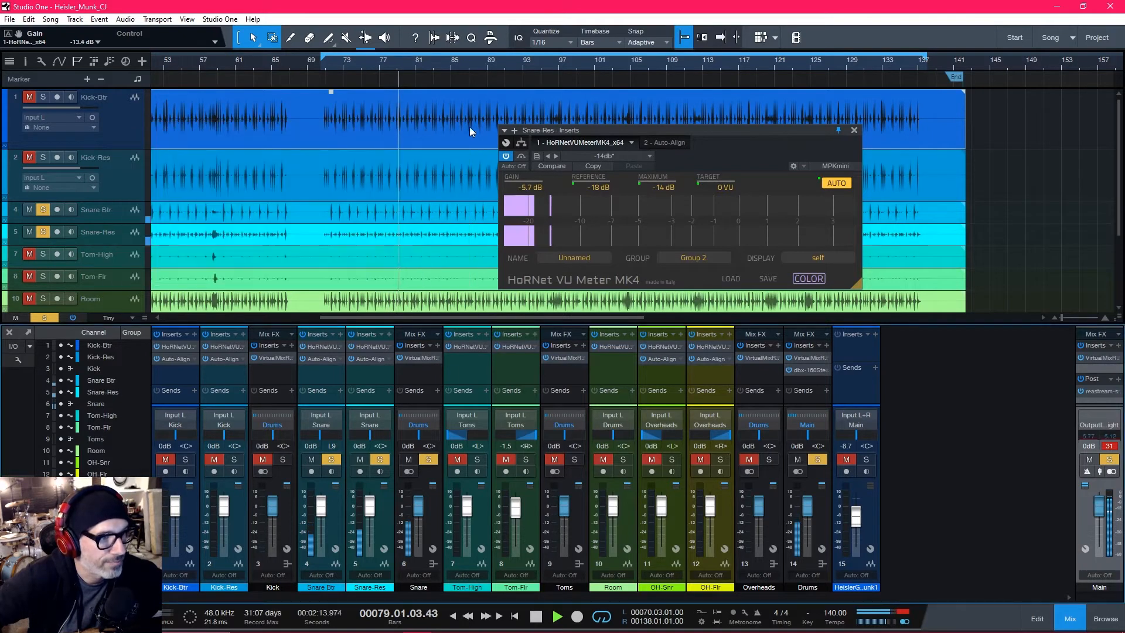
left_click(854, 130)
Step: Open the Auto-Align plug-ins of Snare Btr and Snare-Res and arrange their windows side by side
left_click(322, 359)
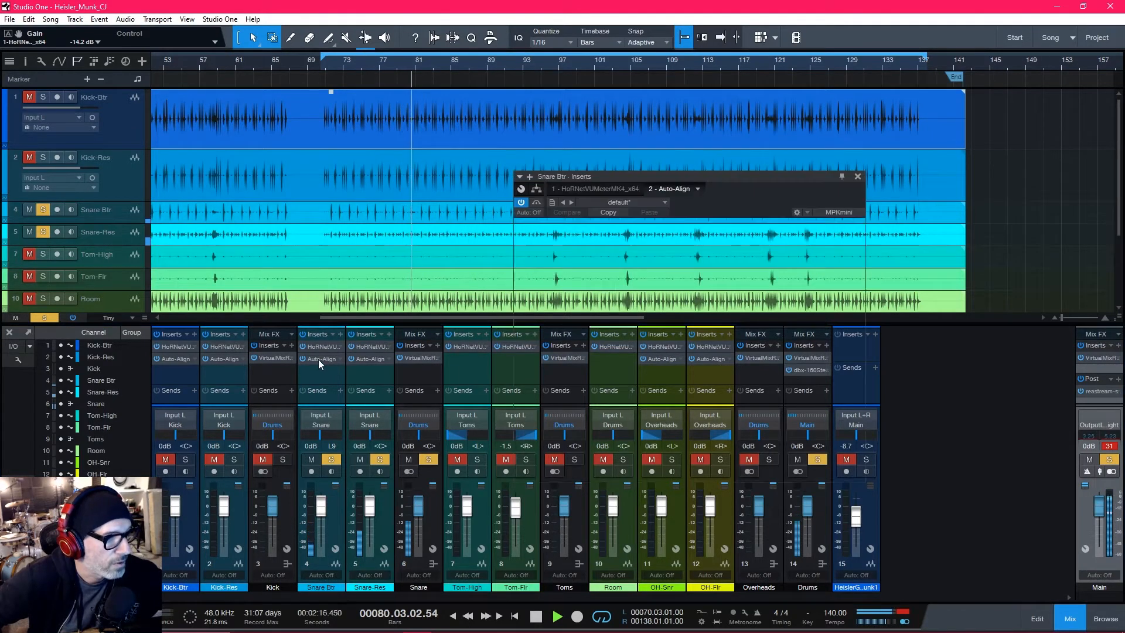
left_click(371, 358)
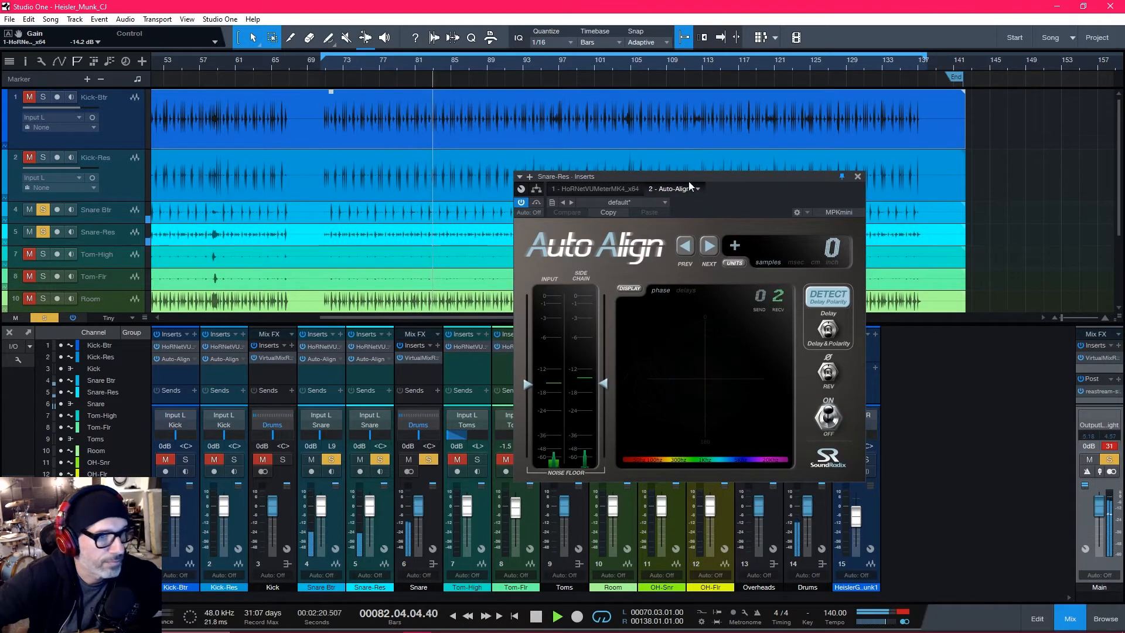
left_click_drag(683, 190, 811, 191)
left_click(325, 357)
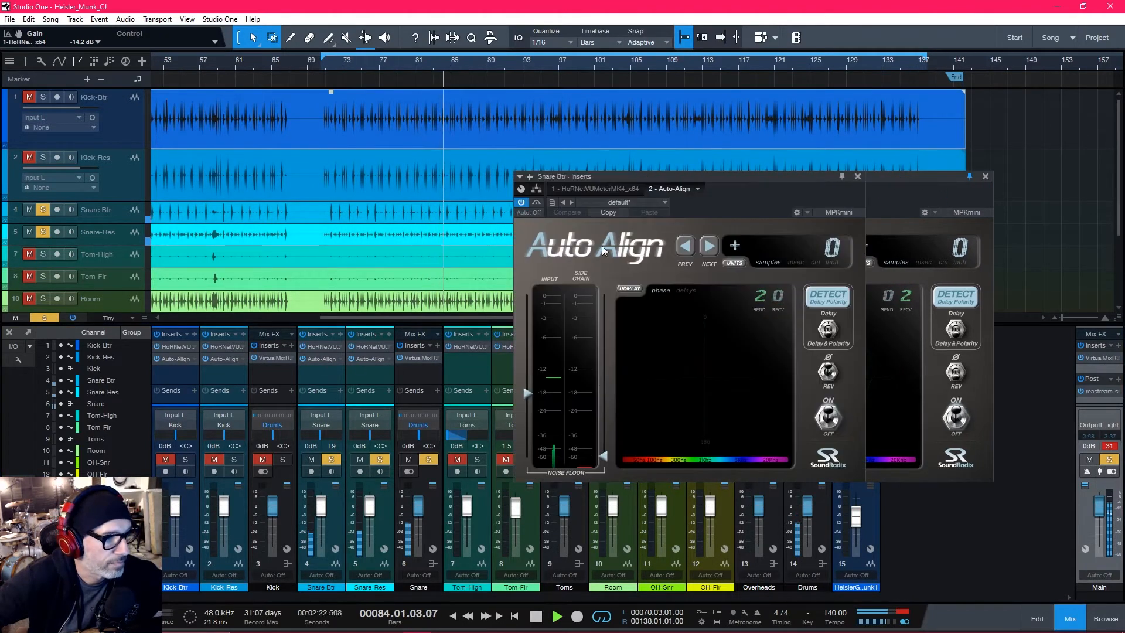
left_click_drag(674, 178, 374, 167)
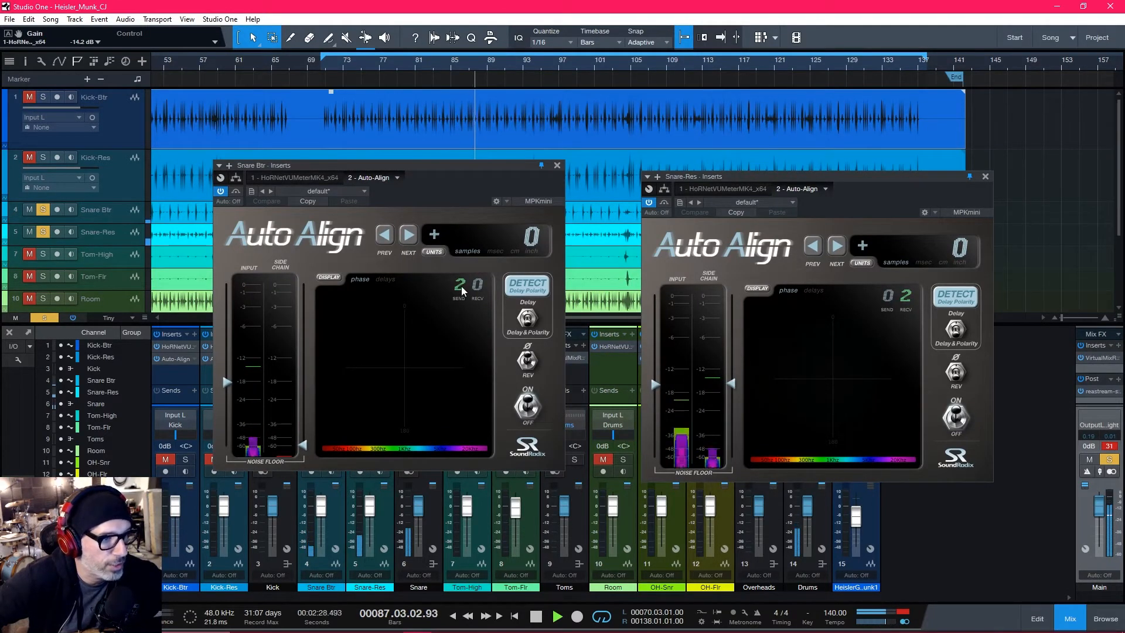
left_click_drag(452, 168, 505, 136)
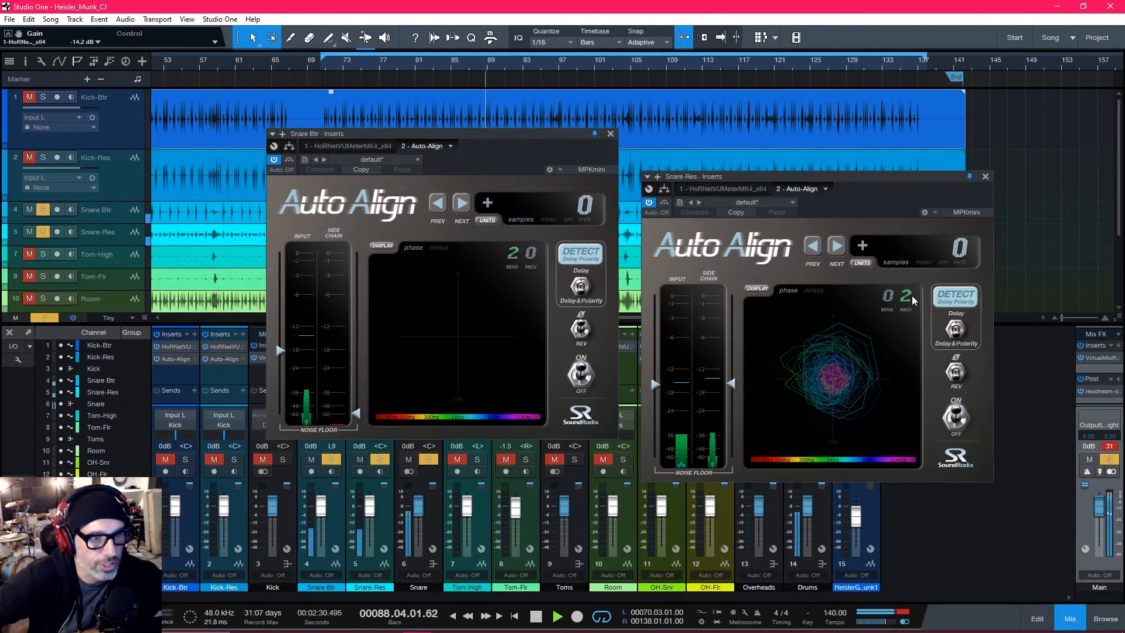
left_click_drag(395, 134, 423, 121)
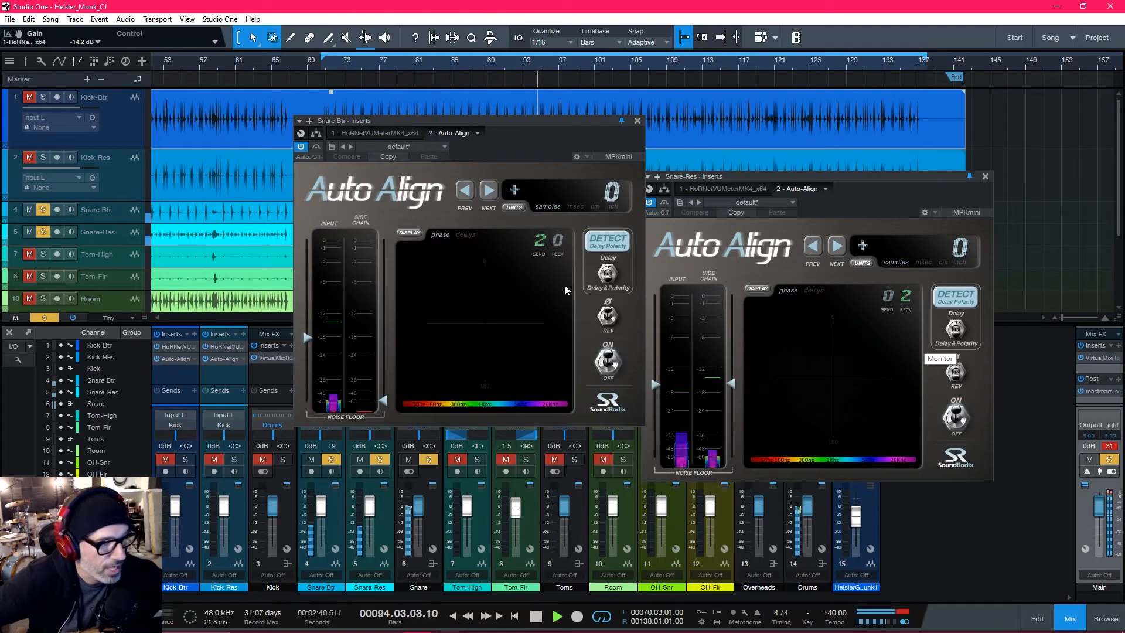
Step: Try detecting the snare microphones' delay with the Snare Btr input and both Snare-Res Auto-Align thresholds at about -12 dB
left_click_drag(315, 344, 314, 315)
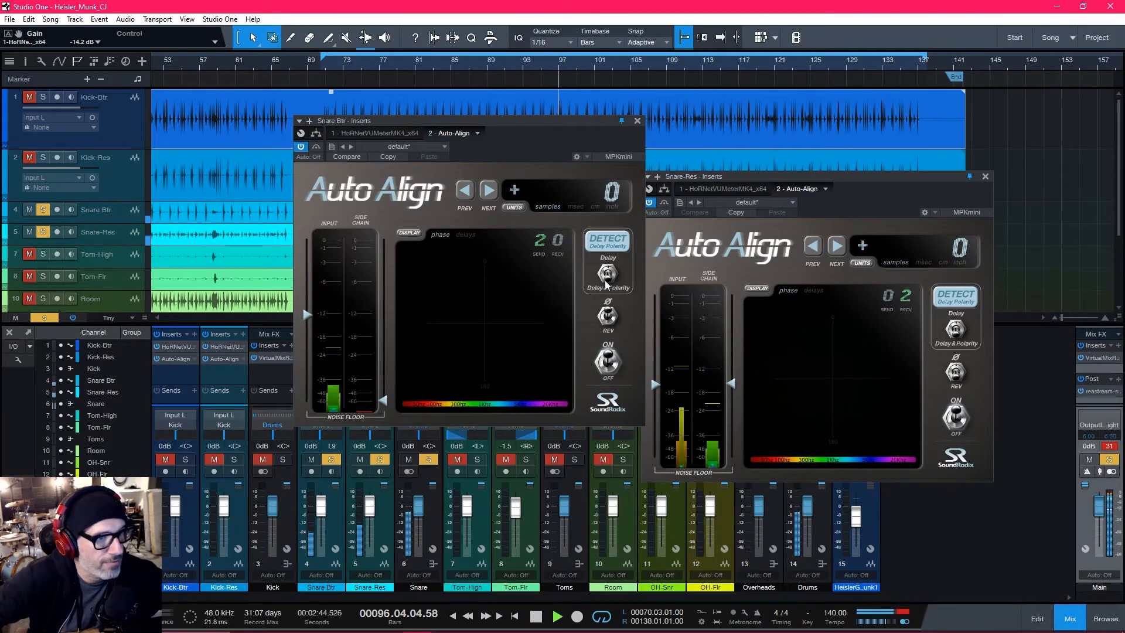
left_click(607, 241)
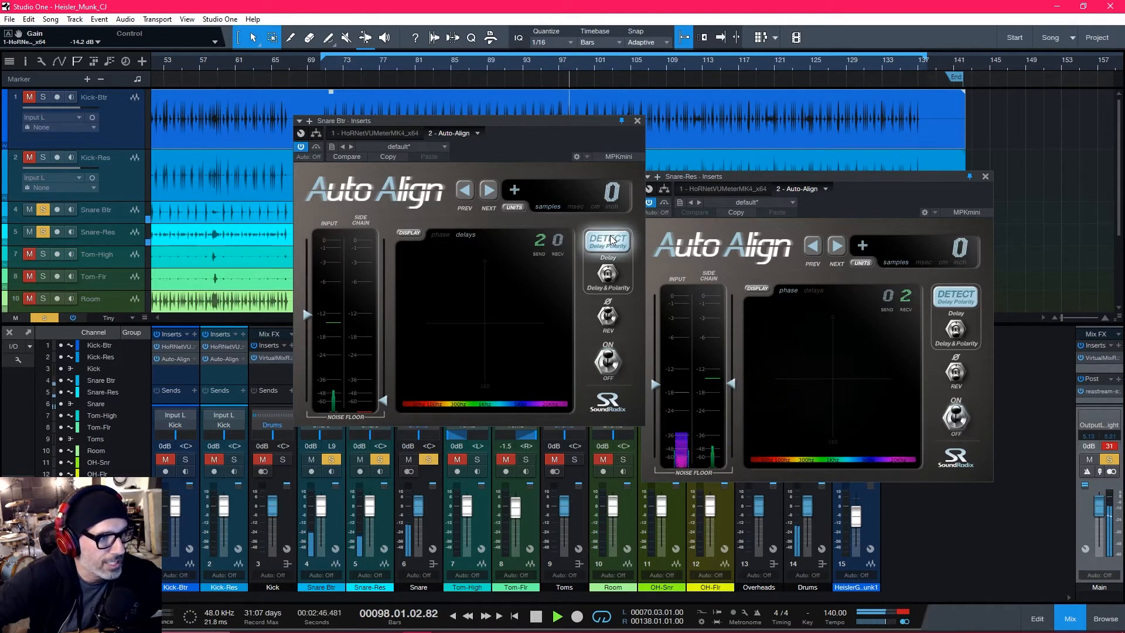
left_click_drag(655, 384, 653, 373)
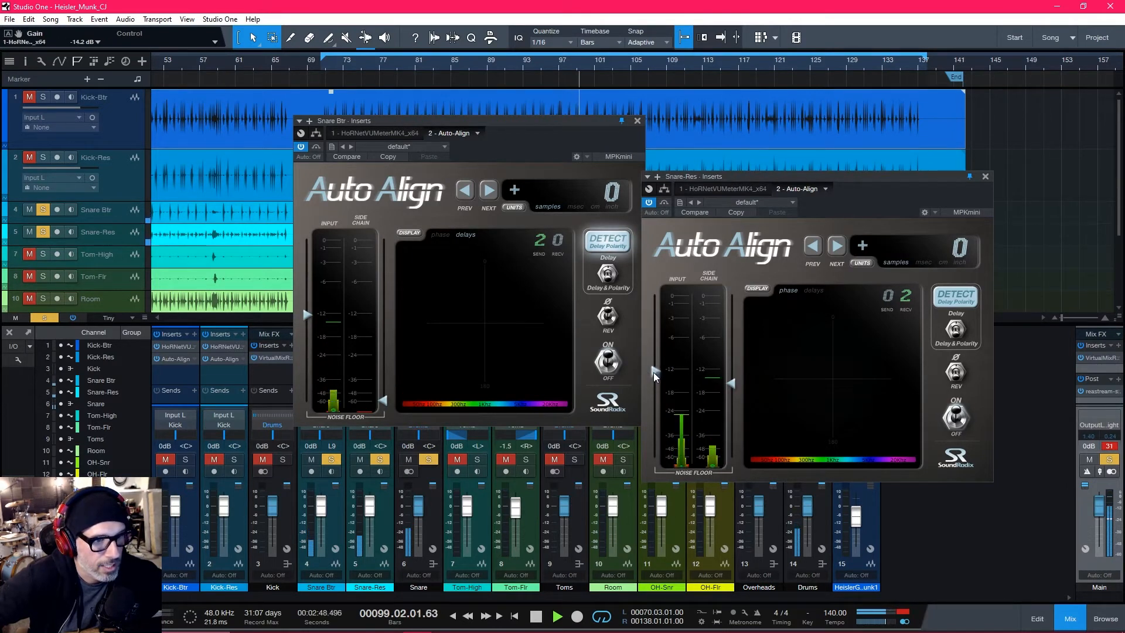
left_click_drag(732, 382, 735, 373)
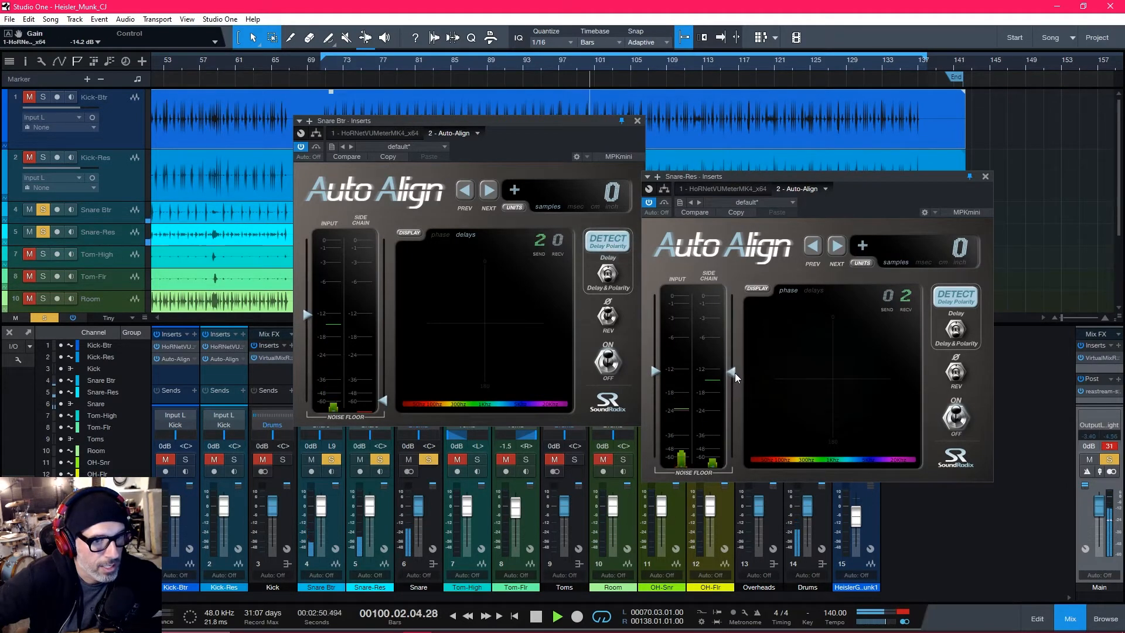
left_click(963, 300)
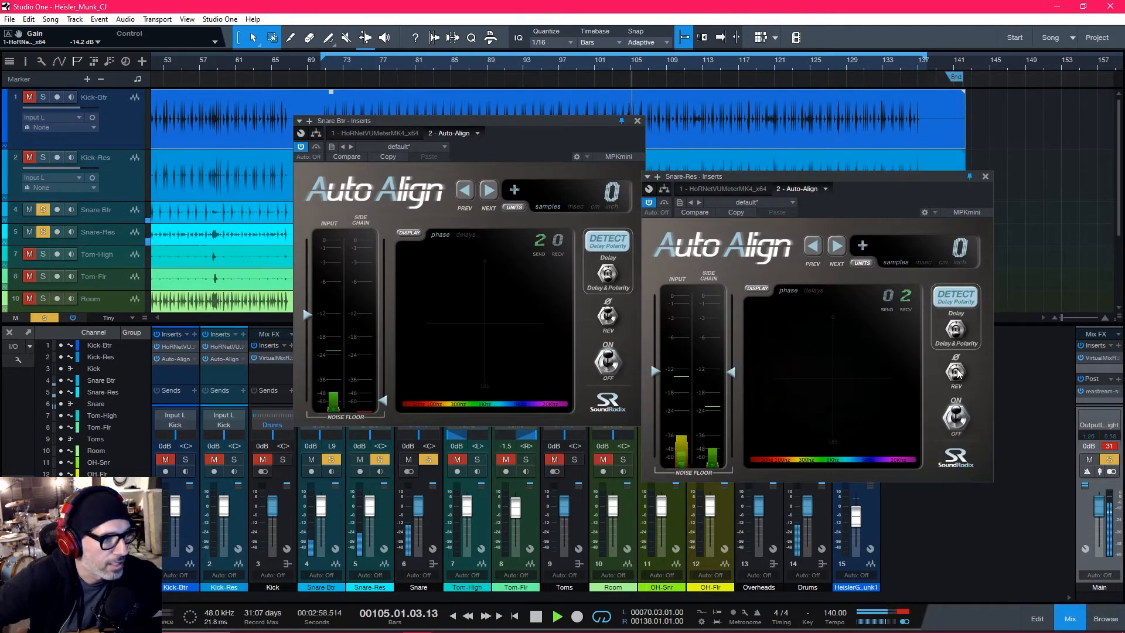
Step: Raise the Auto-Align thresholds to about -6 dB on Snare Btr and about -8 dB on Snare-Res, and run detection on both
left_click_drag(304, 314, 307, 300)
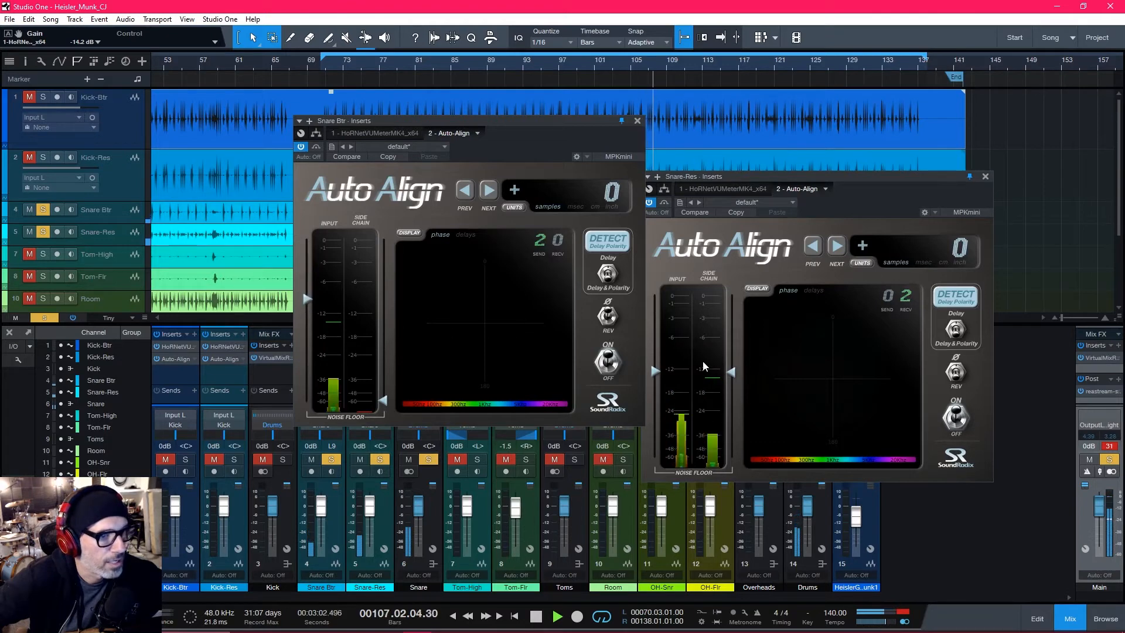
left_click_drag(653, 371, 656, 354)
left_click_drag(731, 371, 733, 348)
left_click_drag(313, 303, 309, 286)
left_click(603, 242)
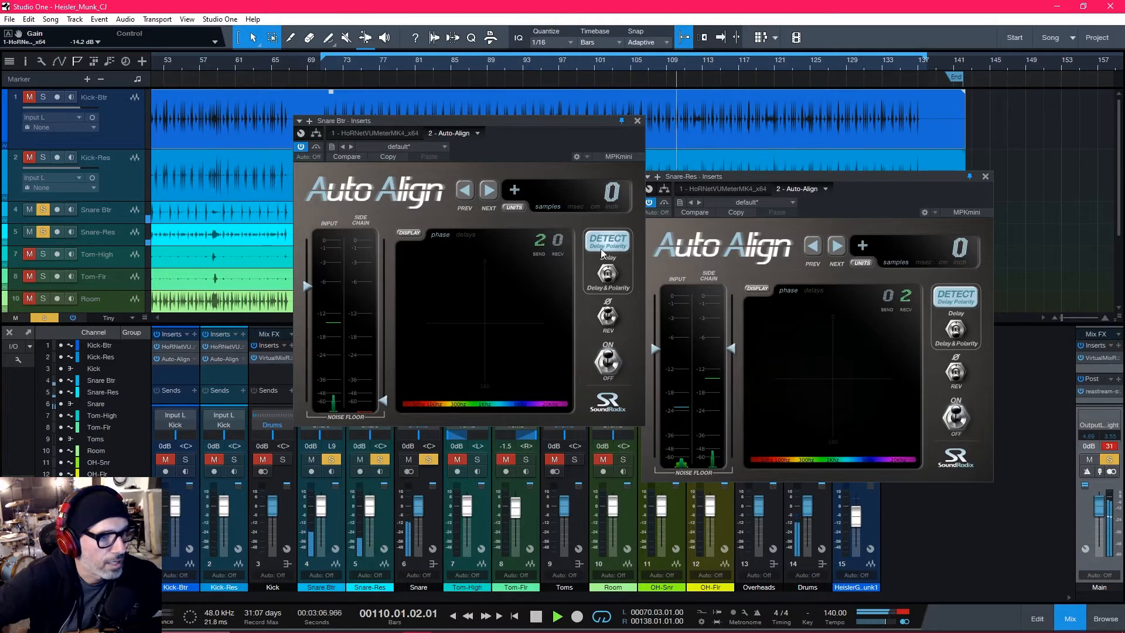
left_click(967, 303)
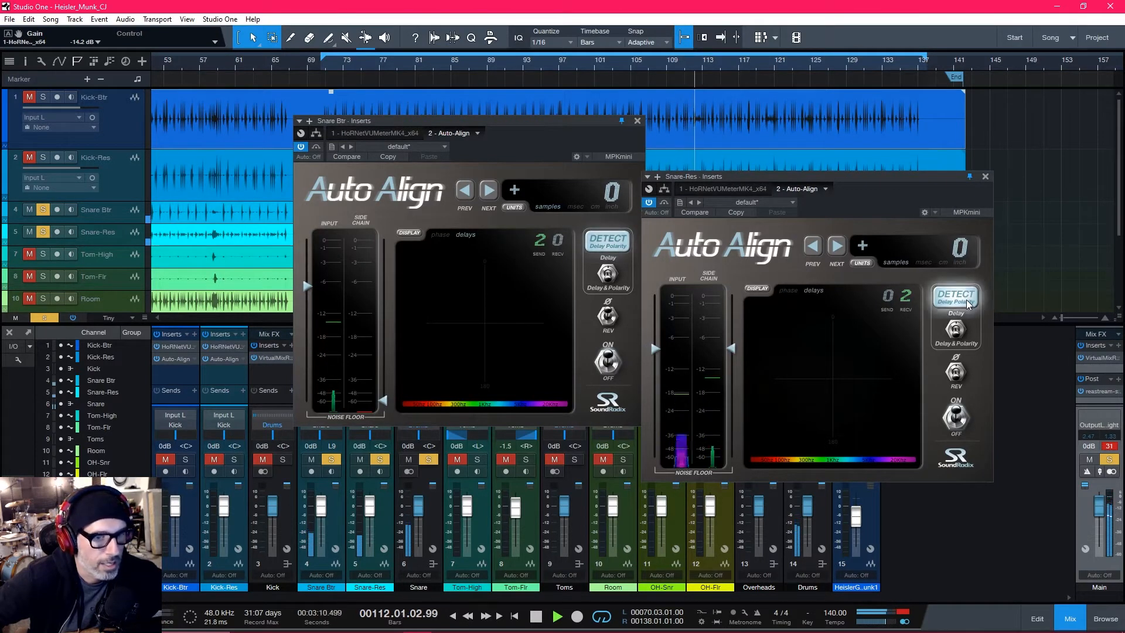
Step: Close both snare Auto-Align windows and open the Virtual Mix Rack of the Snare bus
left_click(986, 179)
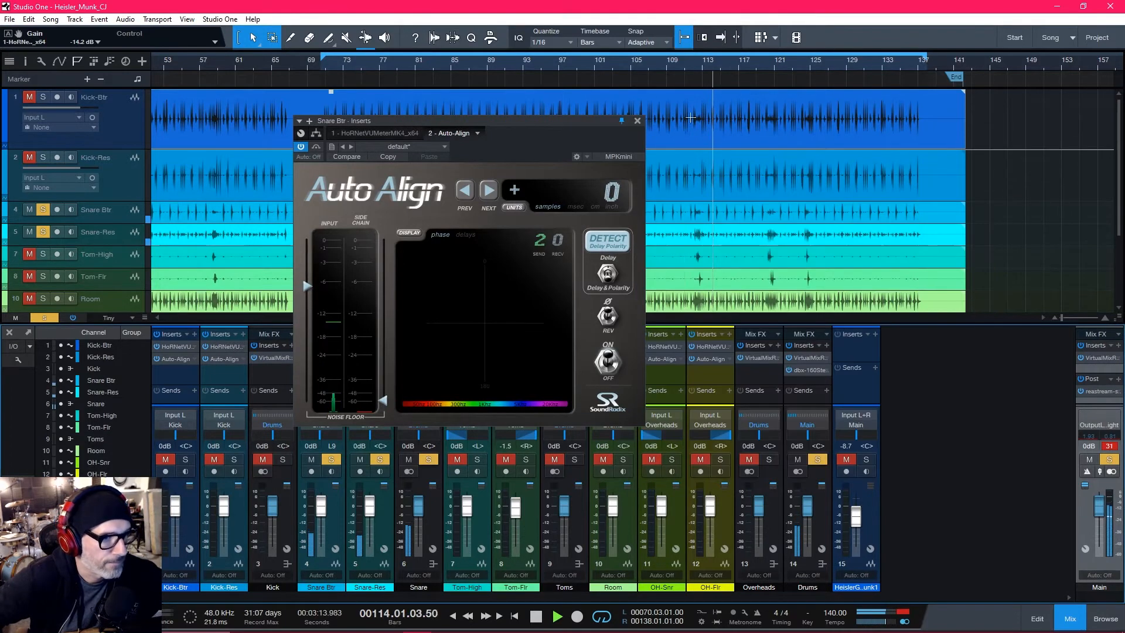
left_click(637, 121)
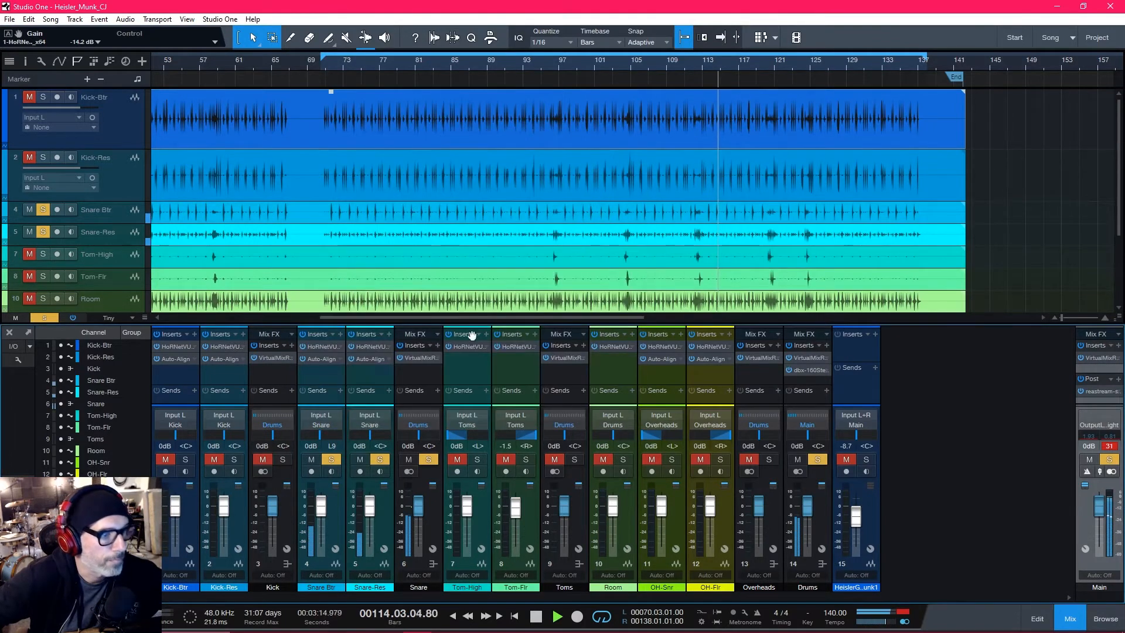
left_click(413, 356)
left_click_drag(740, 82, 713, 63)
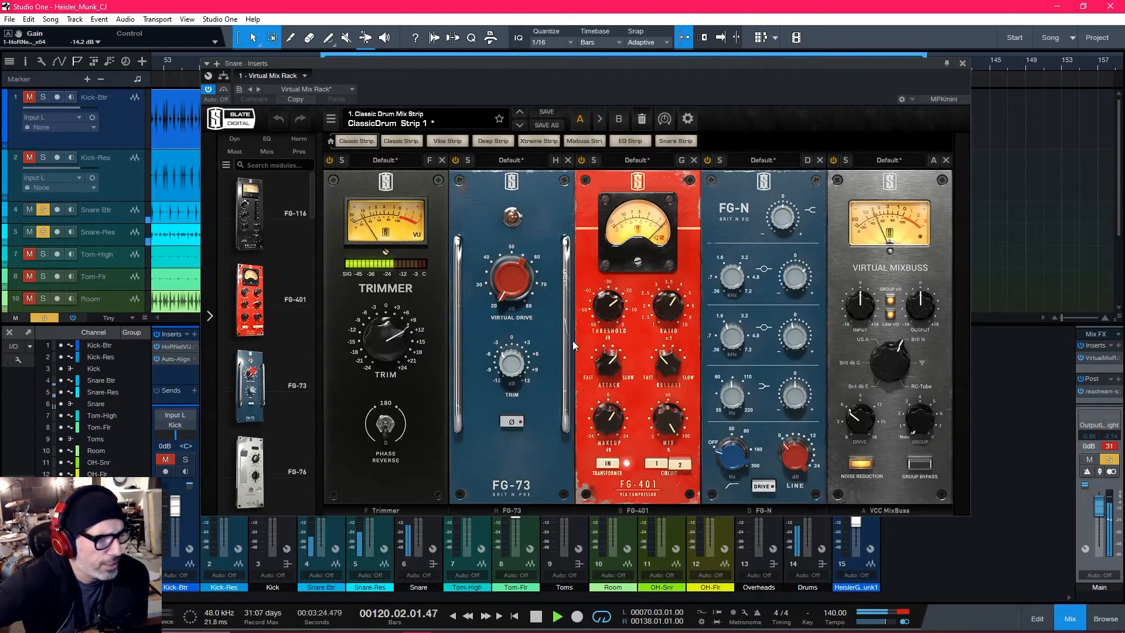
left_click_drag(482, 82, 469, 116)
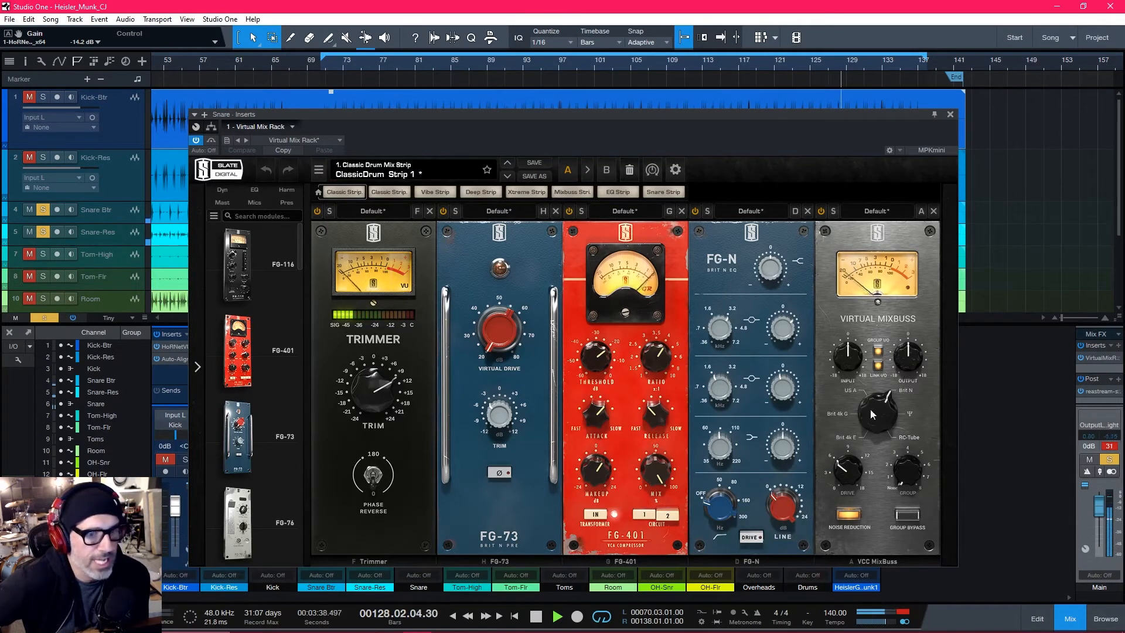
Step: Adjust the gains of the two midrange bands on the Snare bus's FG-N EQ and close Virtual Mix Rack
mouse_move(778, 338)
left_mouse_down()
mouse_move(786, 367)
mouse_move(795, 328)
mouse_move(796, 339)
left_mouse_up()
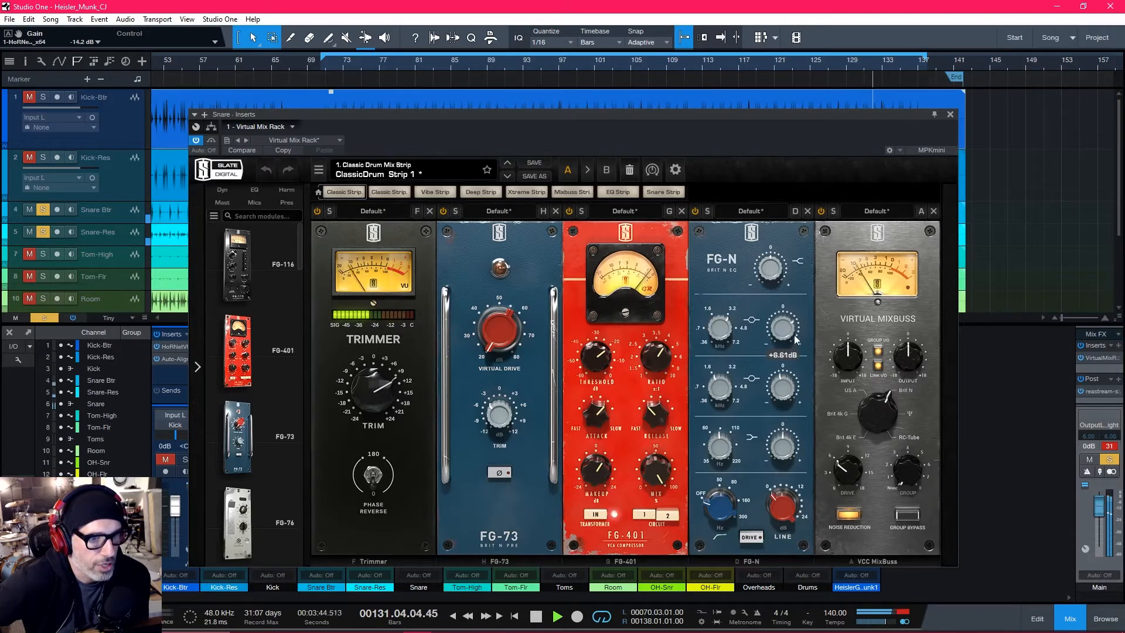
left_click_drag(786, 391, 787, 387)
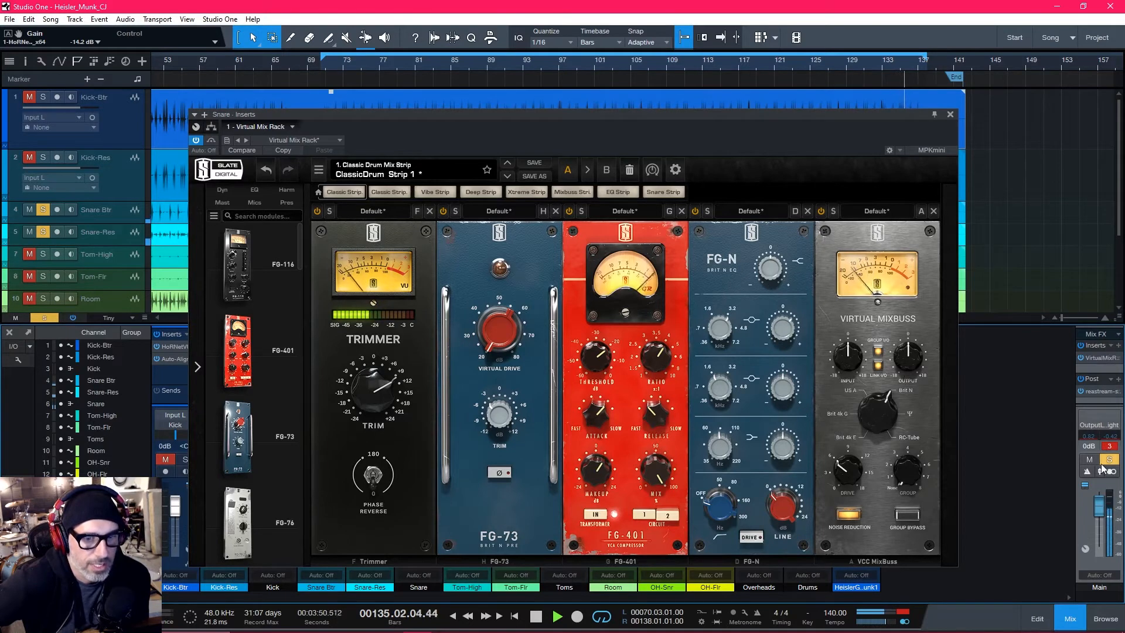
left_click(950, 115)
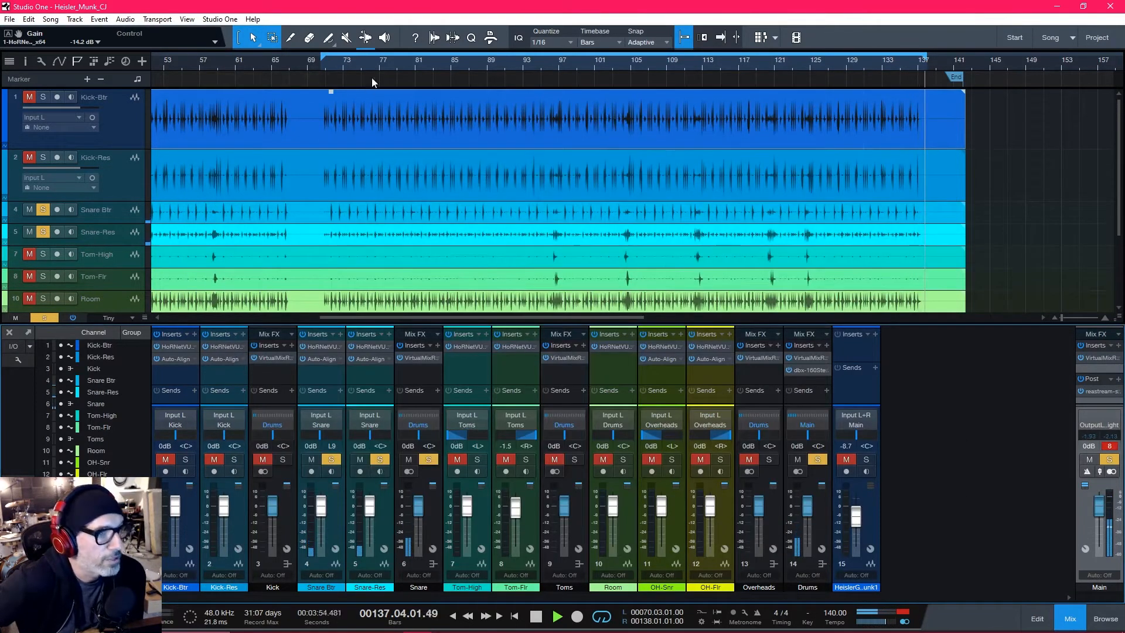
Step: Audition the Kick and Snare buses soloed together, unsolo both, and solo the Toms bus
left_click(283, 459)
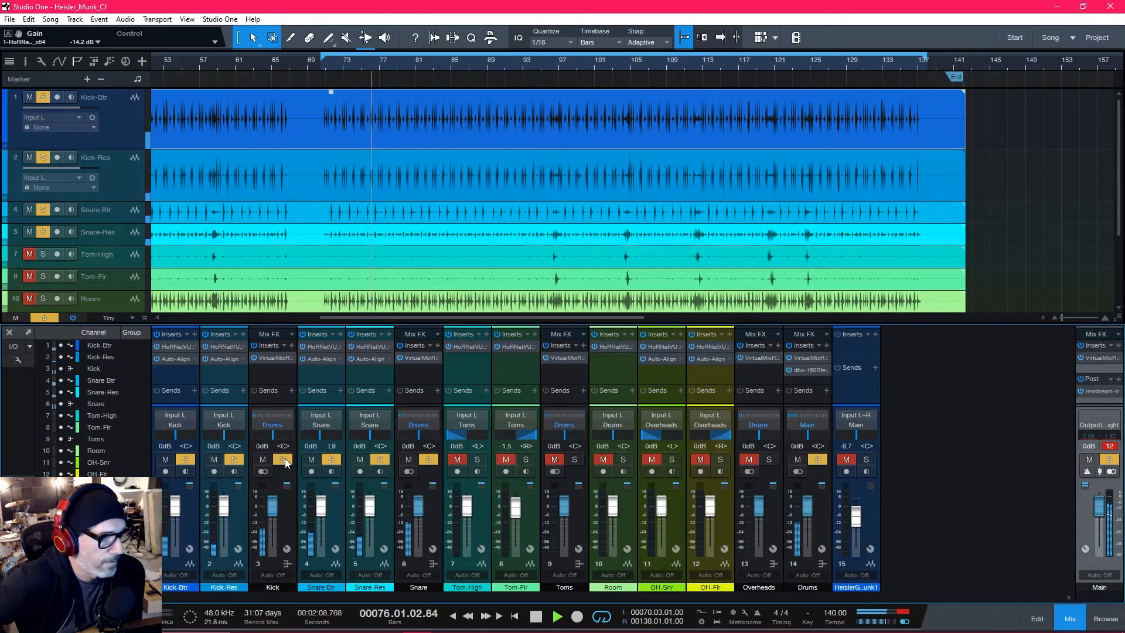
left_click(283, 459)
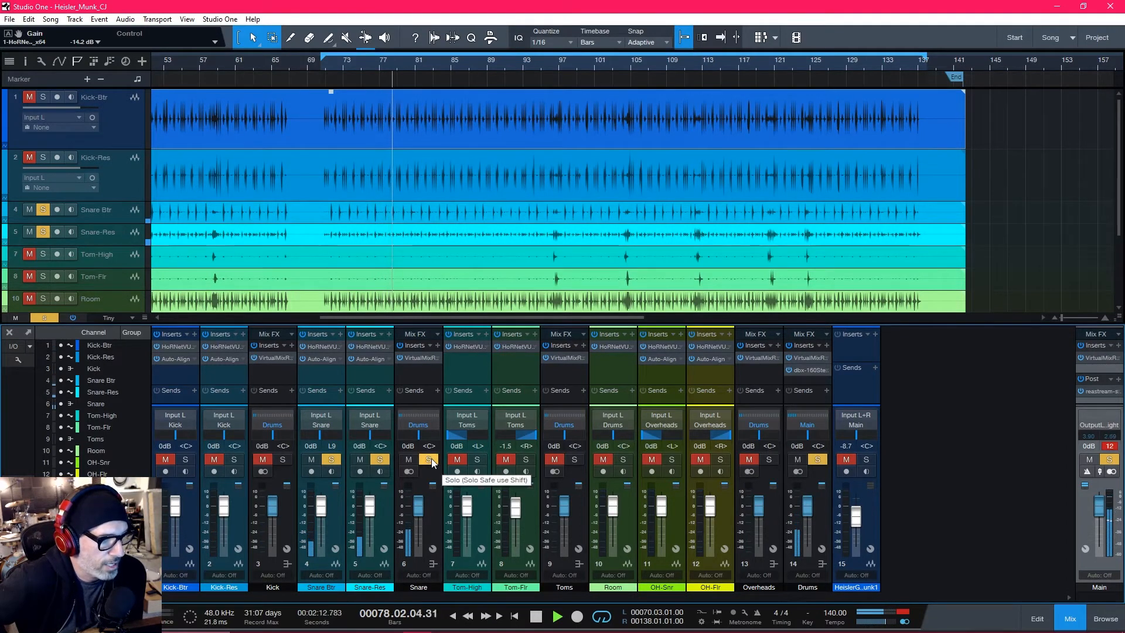
left_click(431, 459)
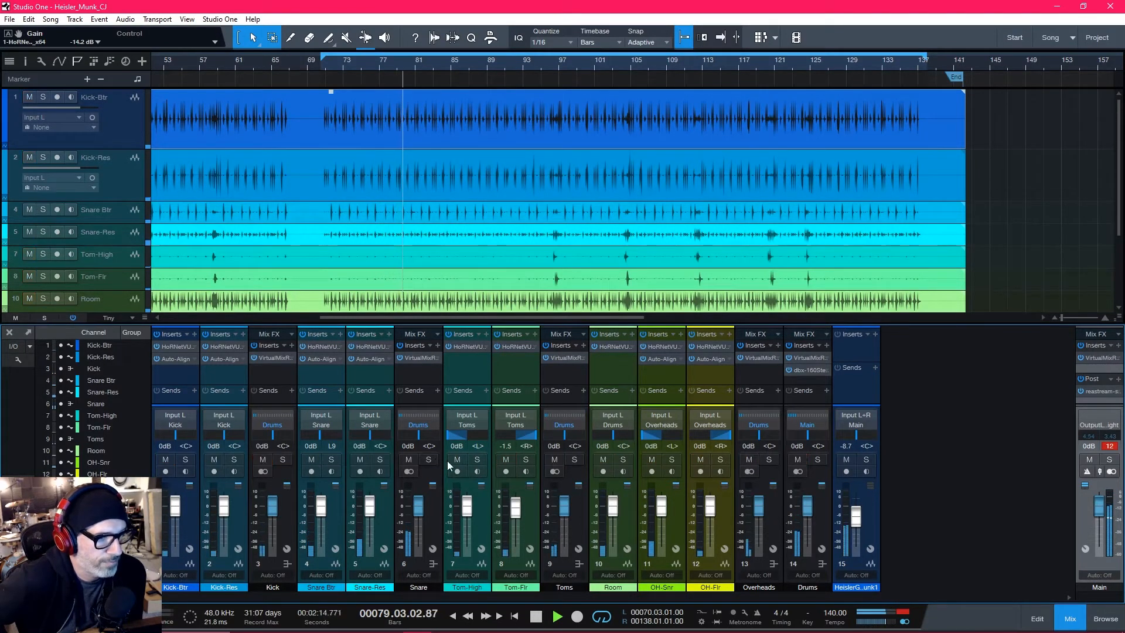
left_click(573, 459)
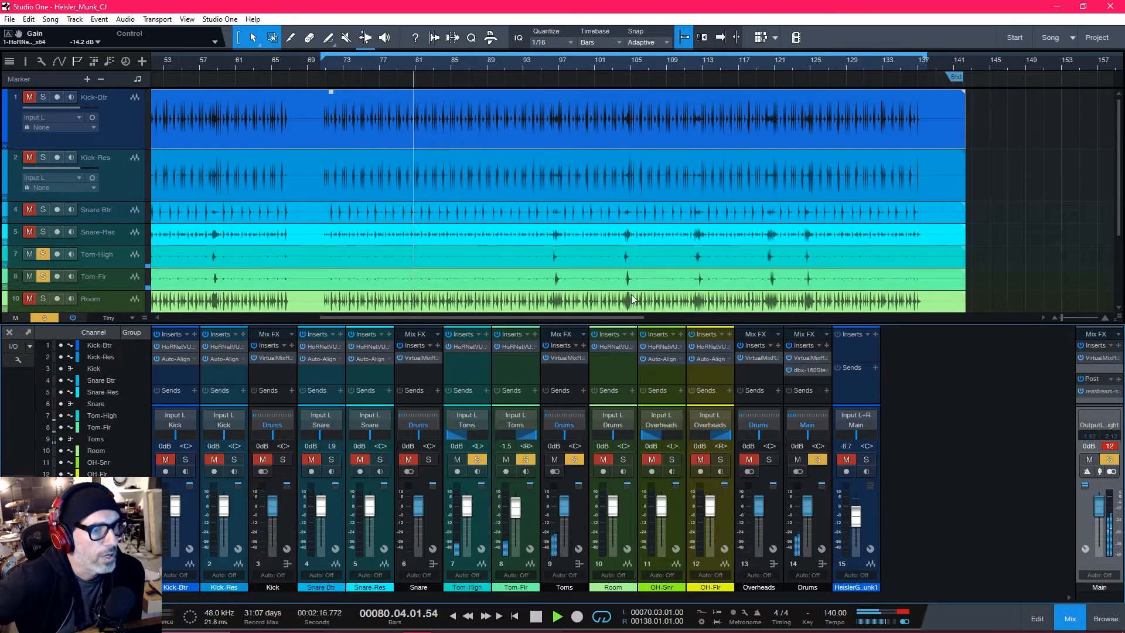
Step: Tighten the playback loop around the first tom fill, from bar 96.01 to 97.03, with autoscroll turned on
left_click_drag(321, 59, 536, 70)
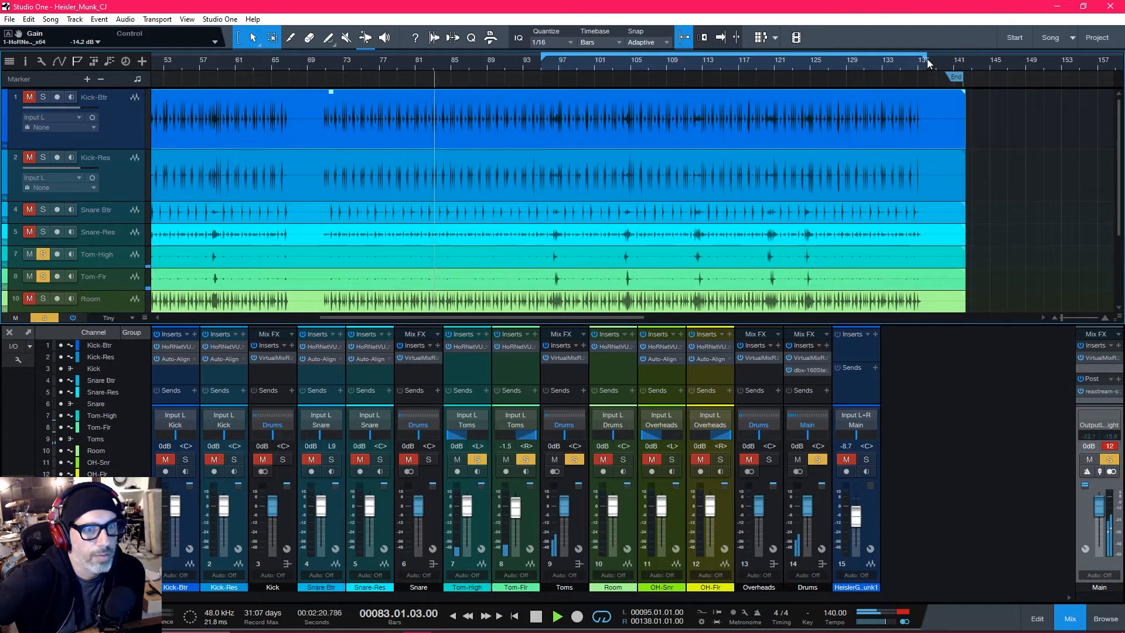
left_click_drag(926, 60, 577, 75)
scroll(555, 62, "up", 5)
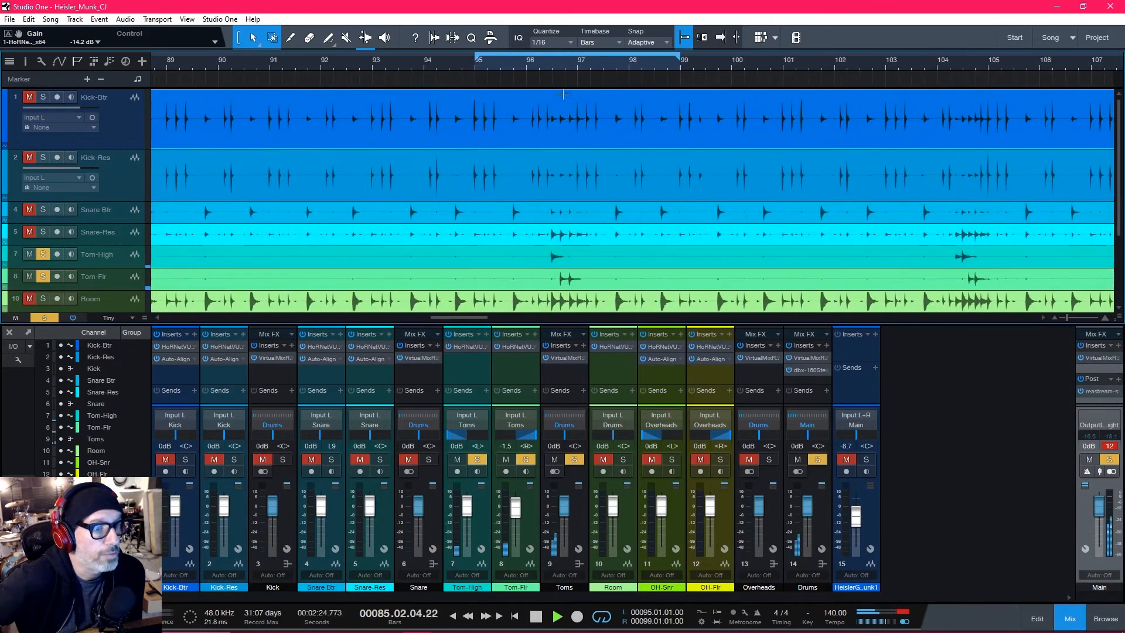
key("f")
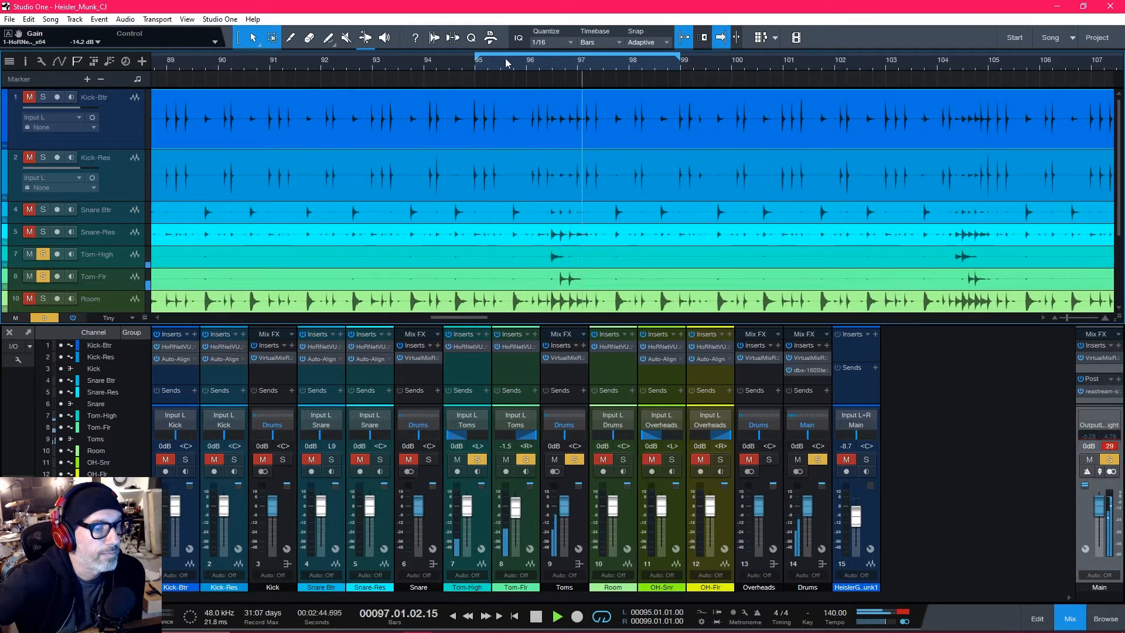
key("f")
left_click_drag(477, 59, 529, 61)
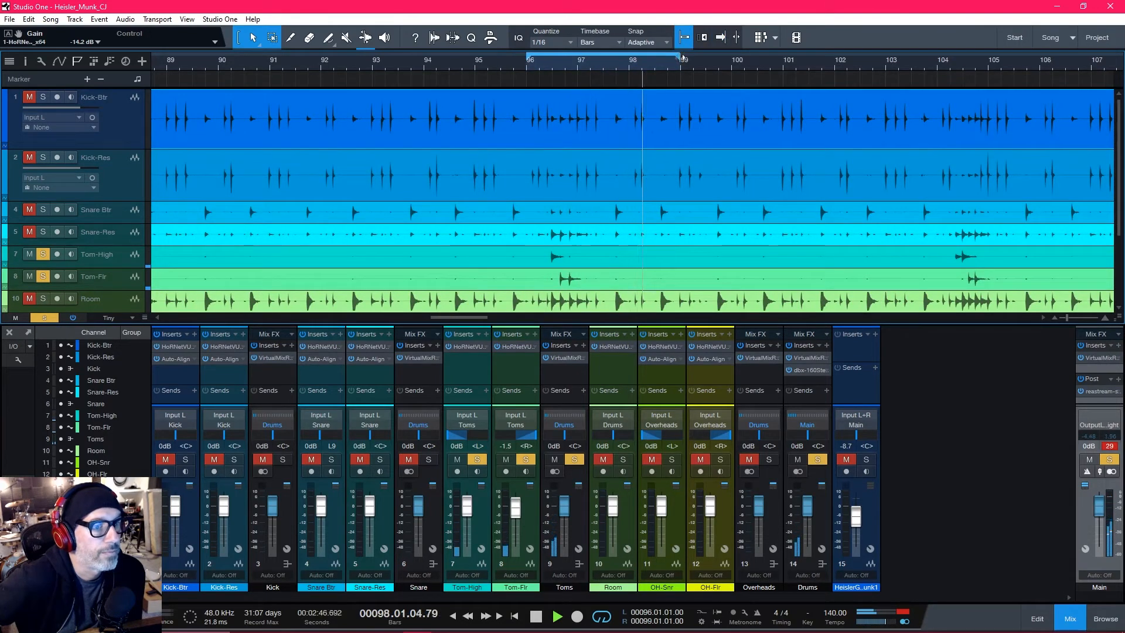
left_click_drag(682, 60, 613, 60)
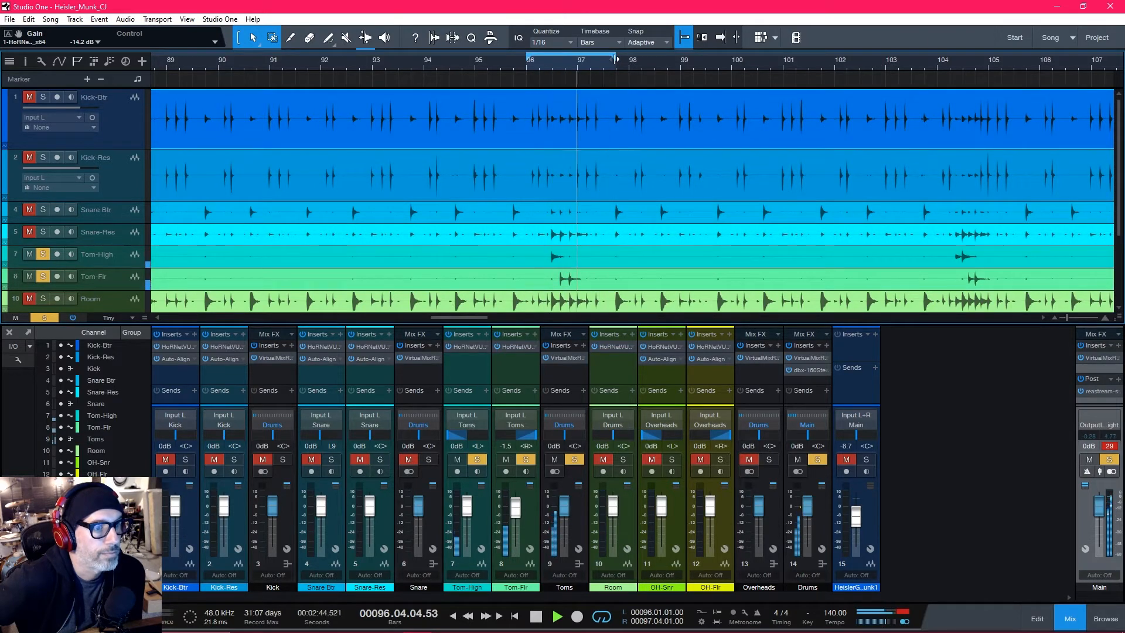
left_click_drag(615, 60, 605, 59)
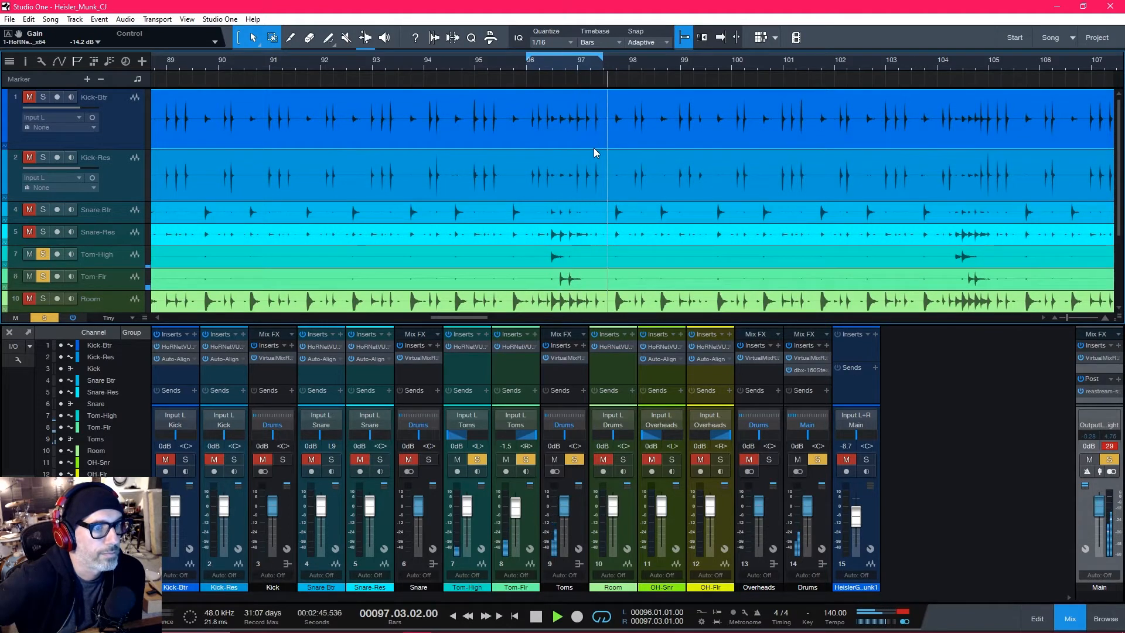
left_click(572, 63)
key("f")
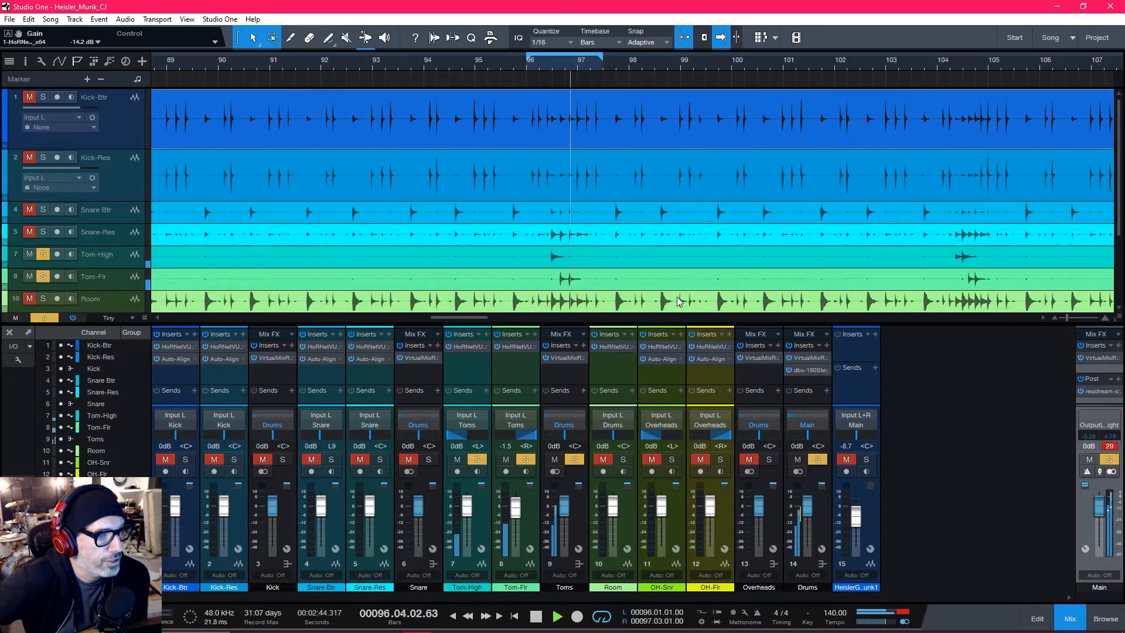
Step: Open the HoRNet VU meters of Tom-High and Tom-Flr, keeping both windows pinned open and placed side by side
left_click_drag(1121, 181, 709, 146)
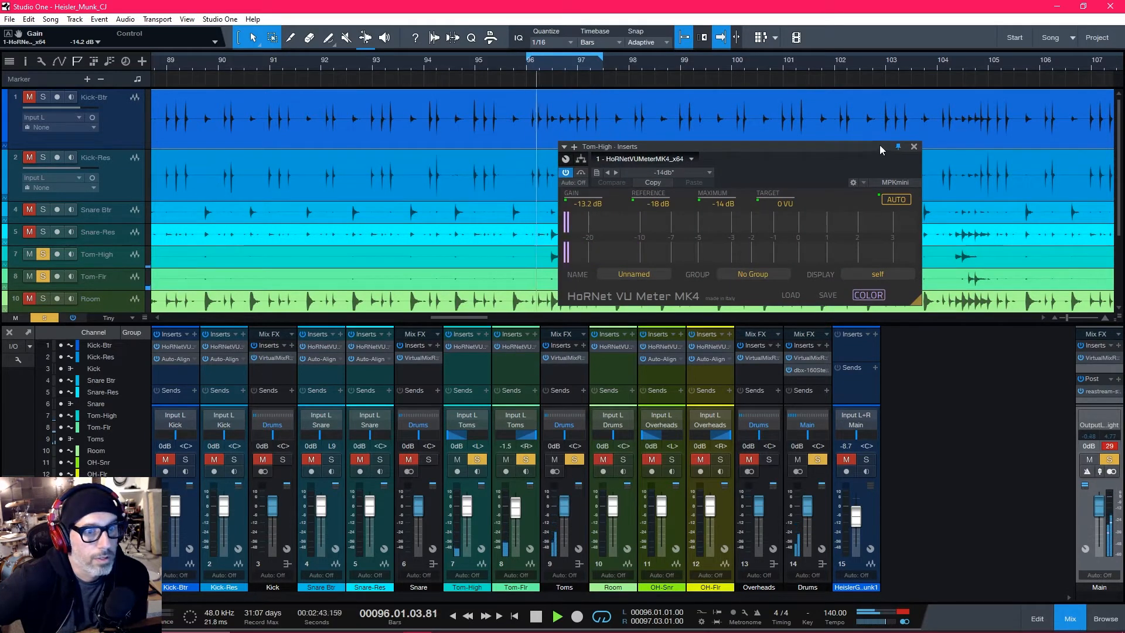
left_click_drag(879, 146, 395, 123)
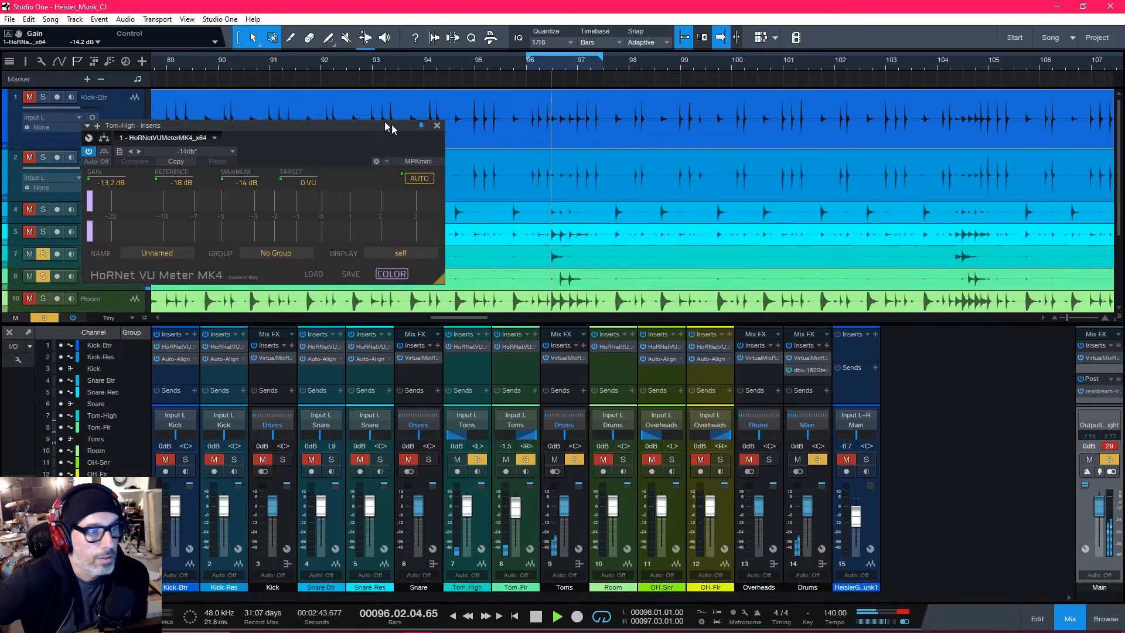
left_click(508, 346)
left_click_drag(711, 149, 730, 111)
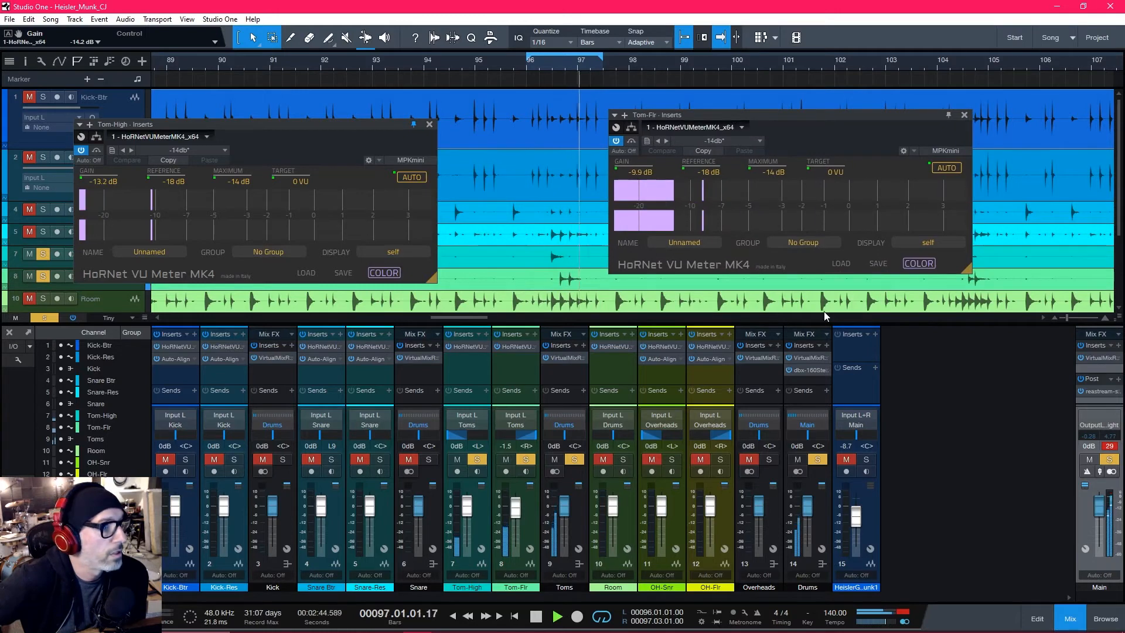
left_click(948, 115)
Step: Assign the Tom-High and Tom-Flr VU meters to Group 3
left_click(270, 251)
left_click(263, 303)
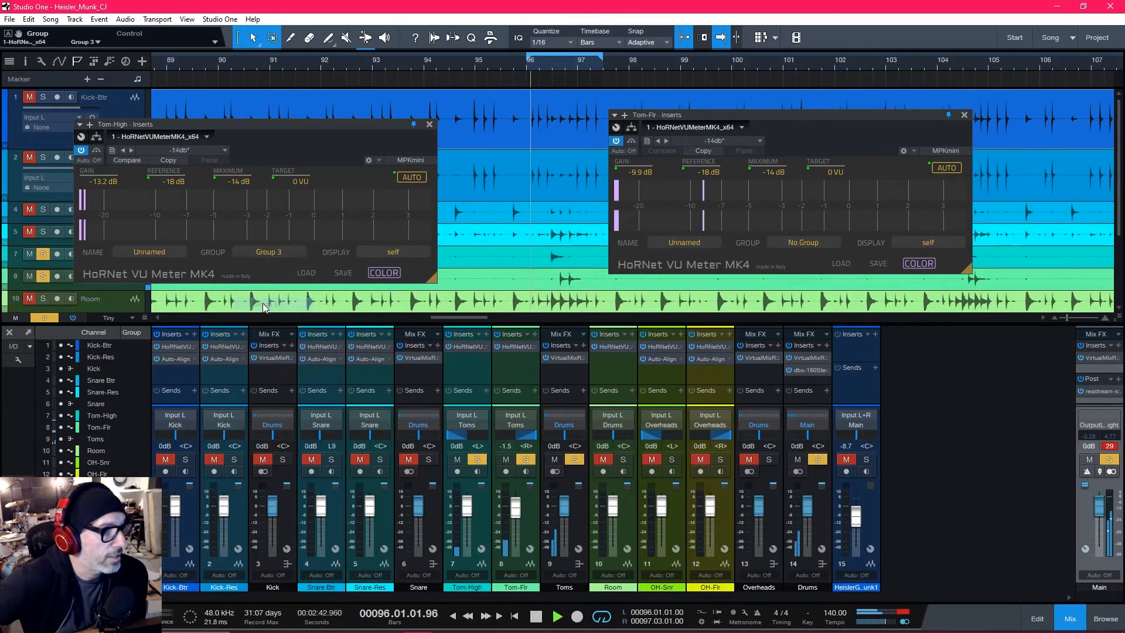
left_click(811, 243)
left_click(788, 300)
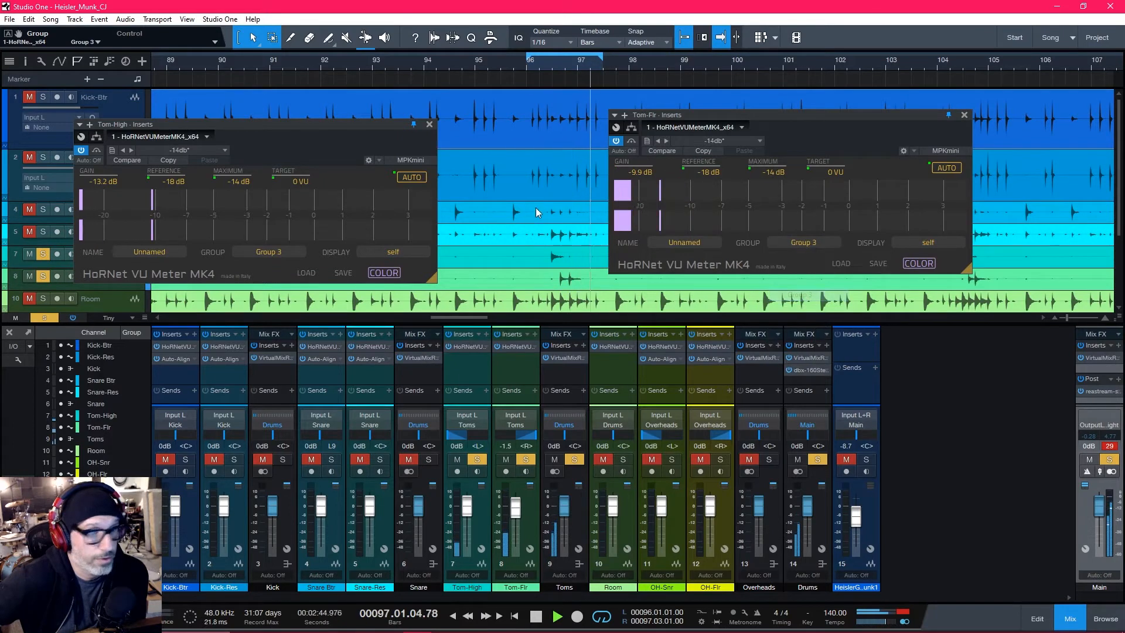
Step: Run the grouped tom meters' automatic gain adjustment during playback and close both meters
left_click(406, 176)
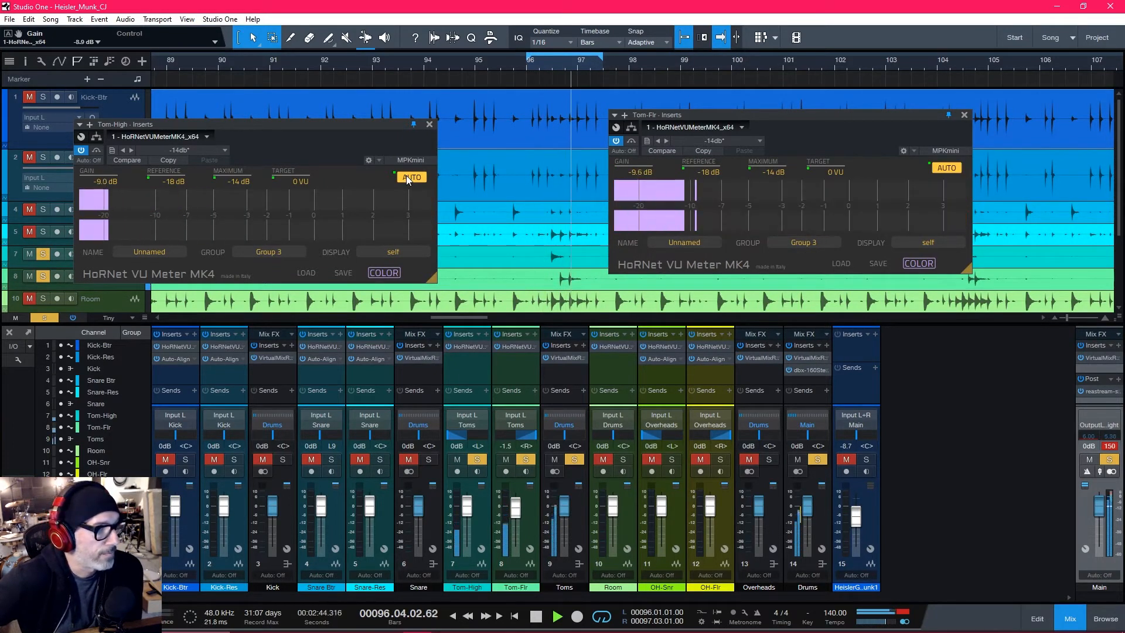
left_click(429, 124)
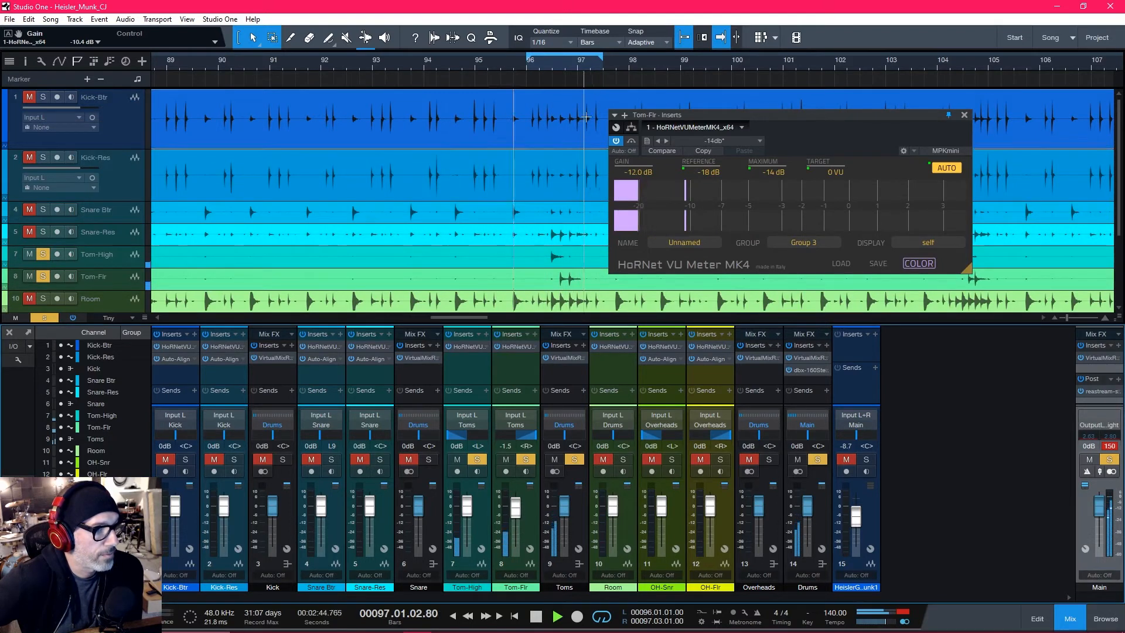
left_click(964, 116)
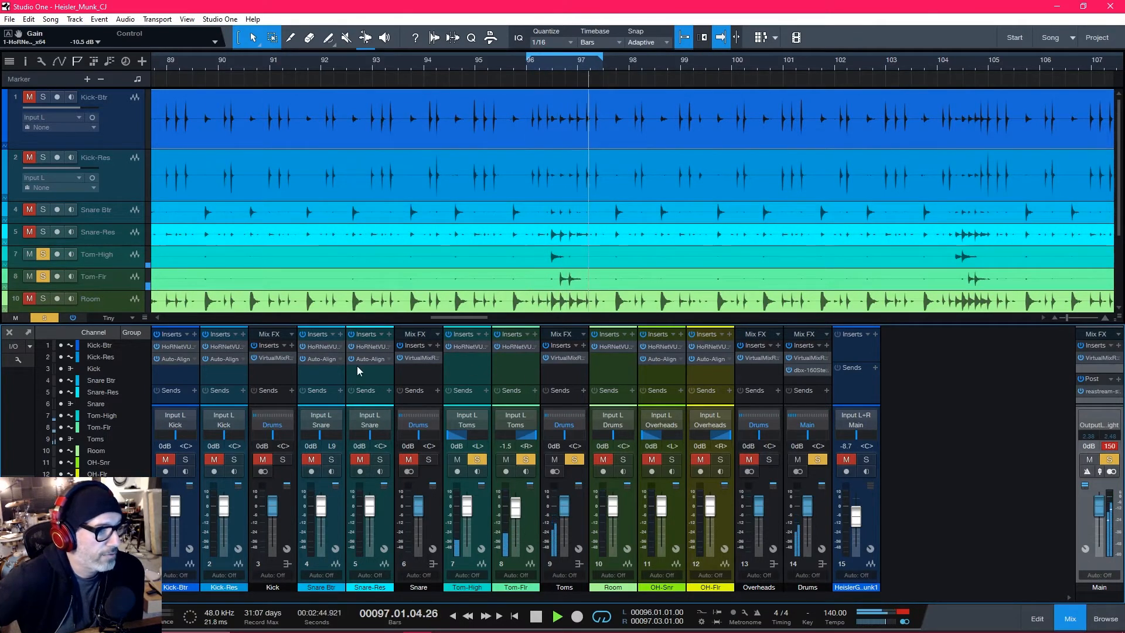
Step: Insert Auto-Align on Tom-High from the effects browser and set its send channel to 4
left_click(1105, 618)
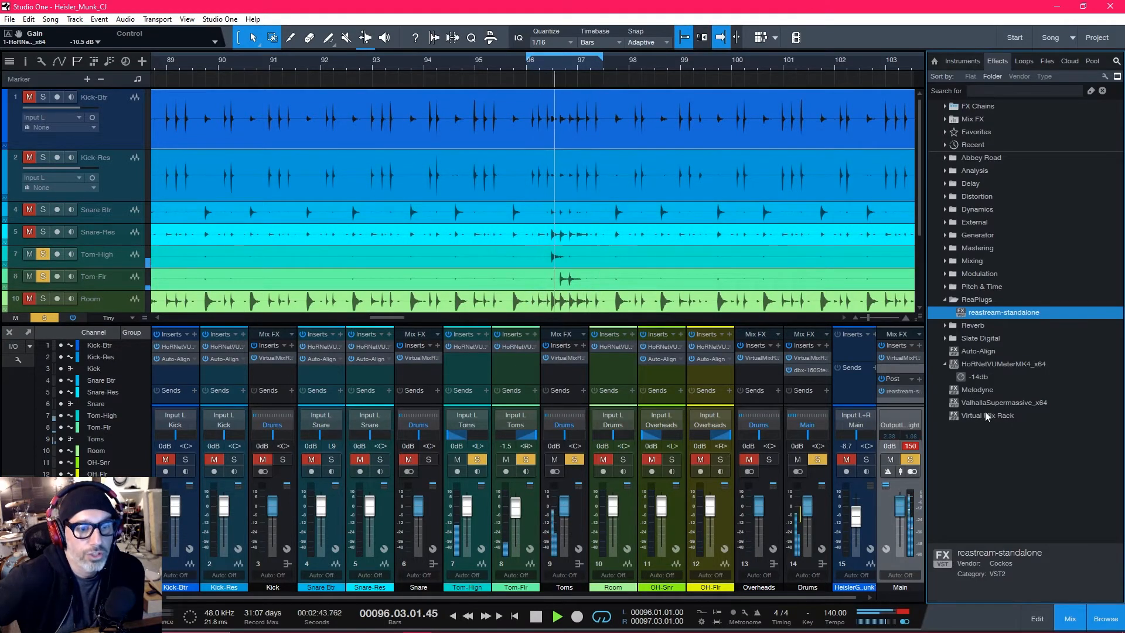
left_click_drag(978, 350, 477, 360)
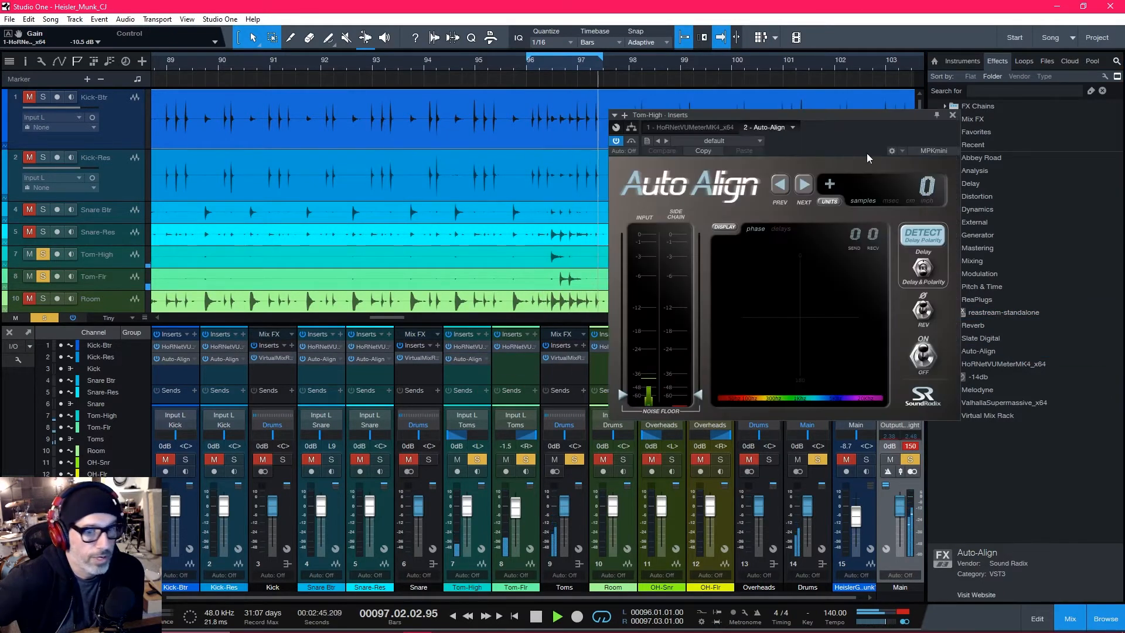
left_click_drag(862, 118, 352, 65)
left_click(346, 189)
scroll(346, 191, "up", 2)
left_click(346, 191)
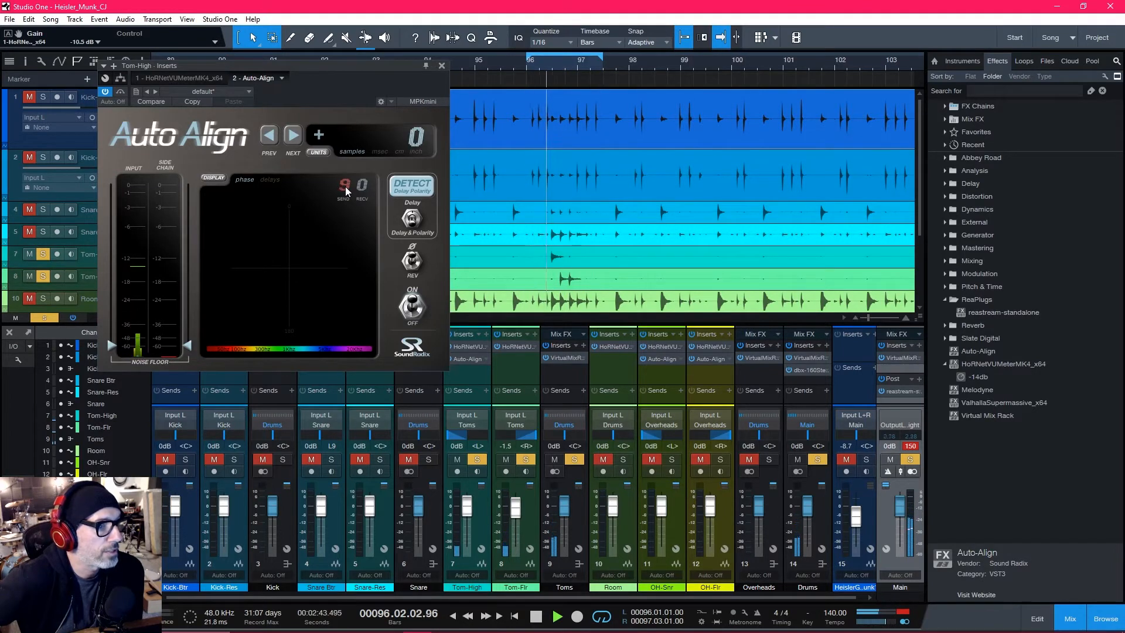
scroll(346, 191, "up", 1)
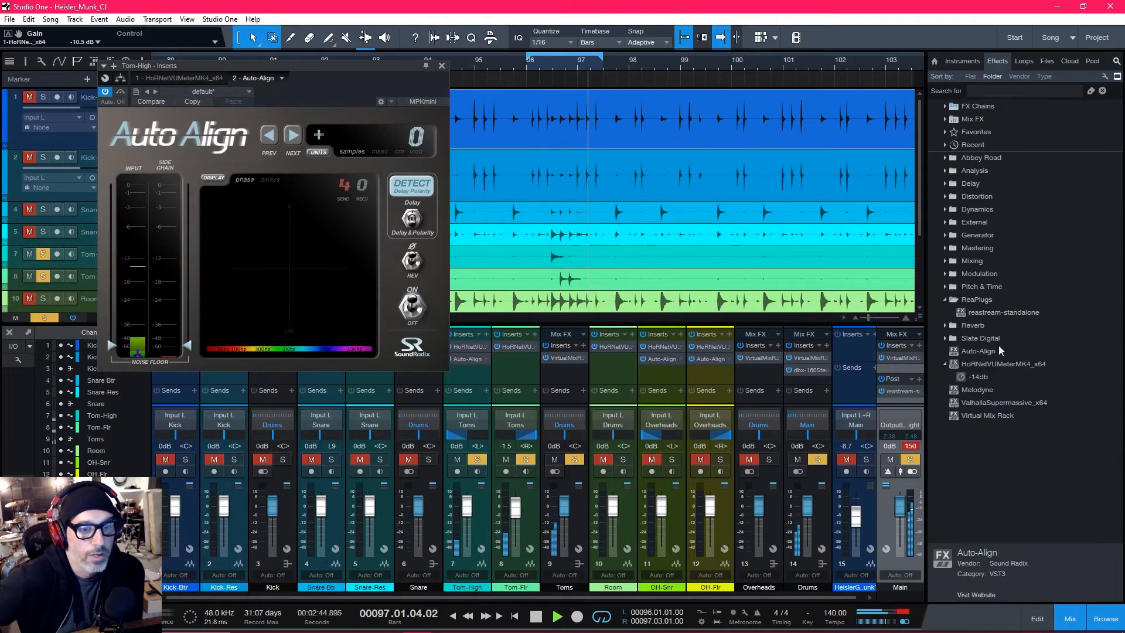
Step: Insert Auto-Align on Tom-Flr and arrange the Tom-High and Tom-Flr plug-in windows side by side
left_click_drag(978, 350, 515, 360)
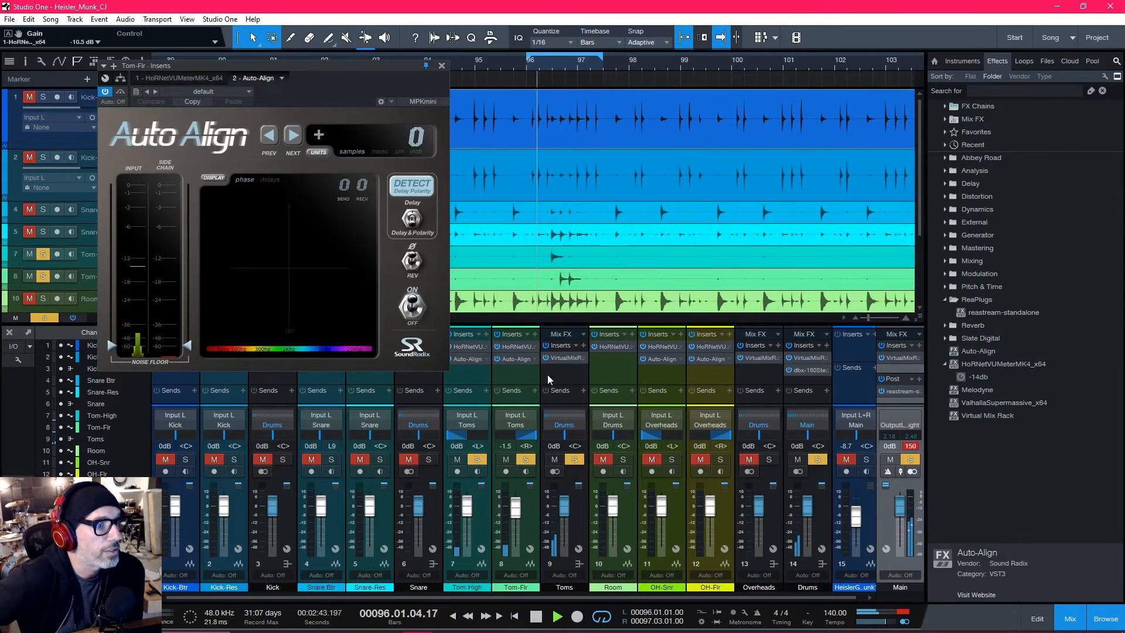
left_click(519, 359)
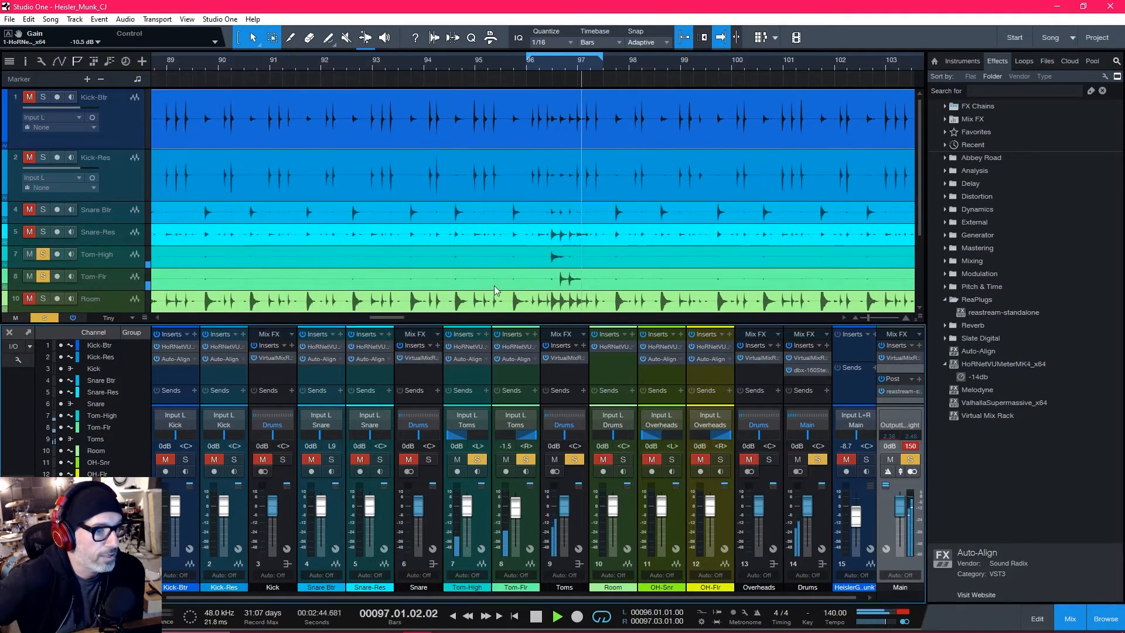
left_click(514, 359)
left_click_drag(634, 86, 889, 77)
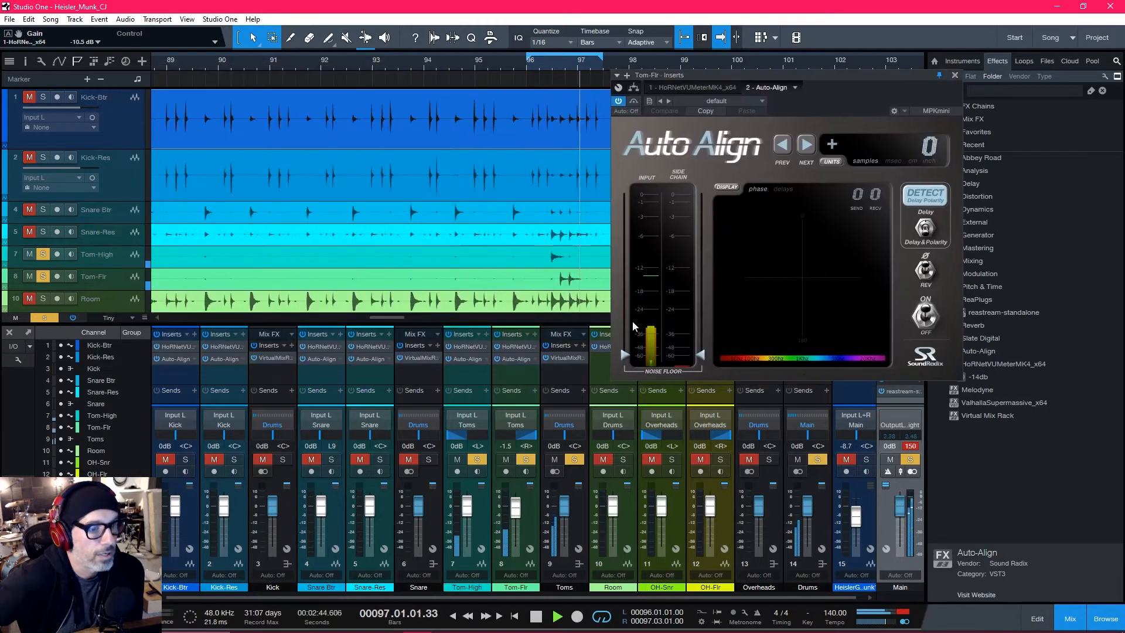
left_click(467, 359)
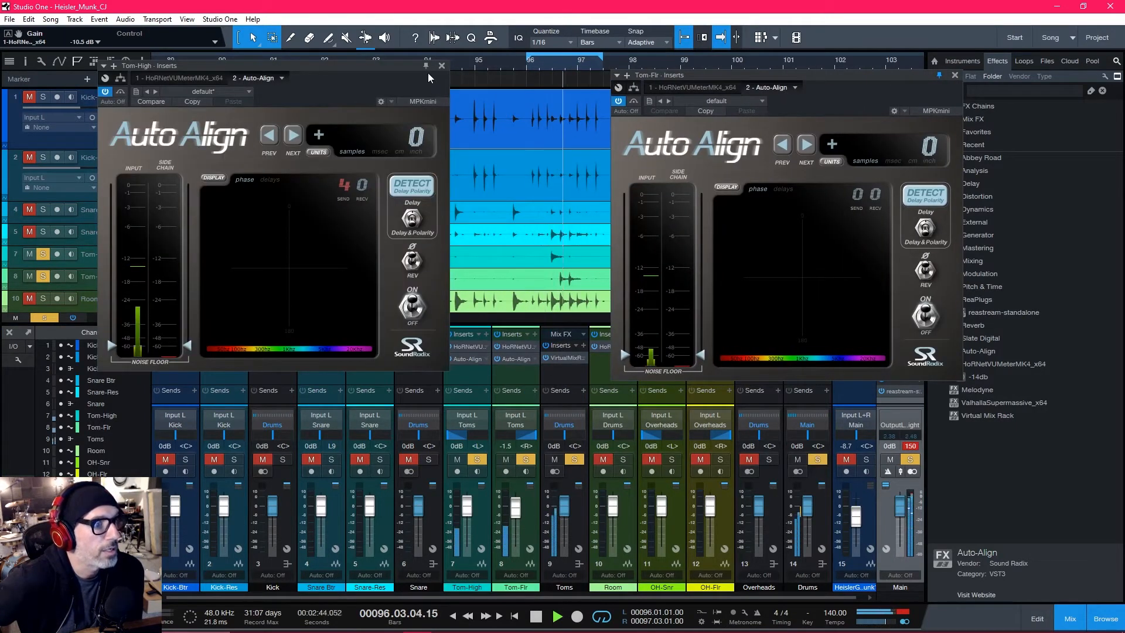
Step: Set the receive channel of Tom-Flr's Auto-Align to 4
left_click(875, 197)
left_click(876, 199)
left_click(875, 198)
left_click(875, 199)
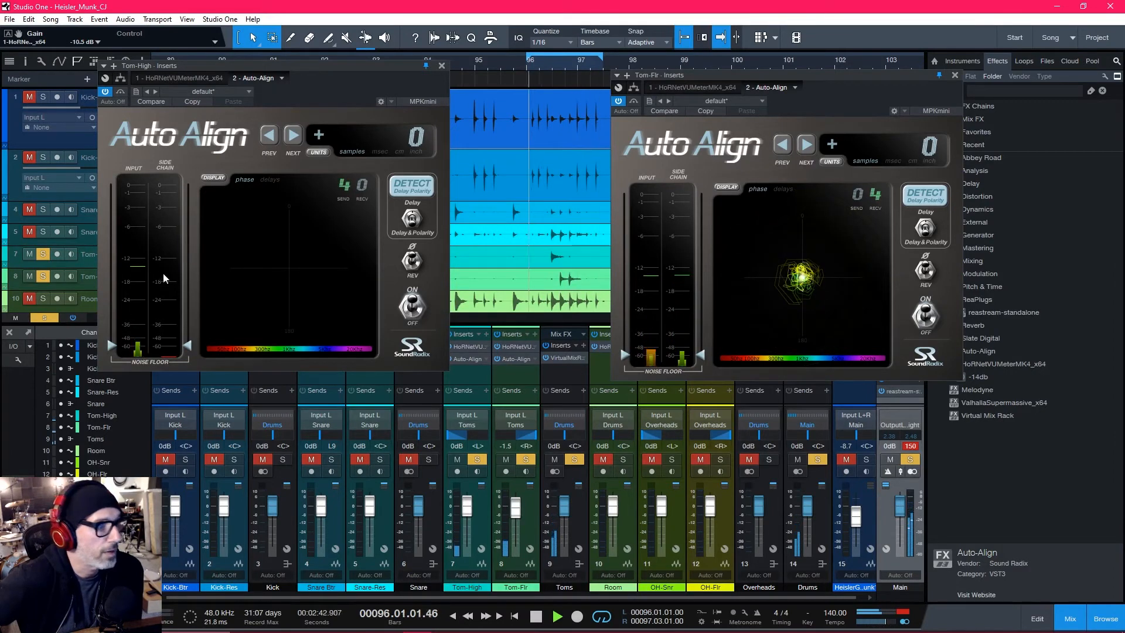
Step: Raise the Auto-Align noise-floor thresholds to about -12 for Tom-High's input and for Tom-Flr's input and side chain
left_click_drag(110, 346, 112, 256)
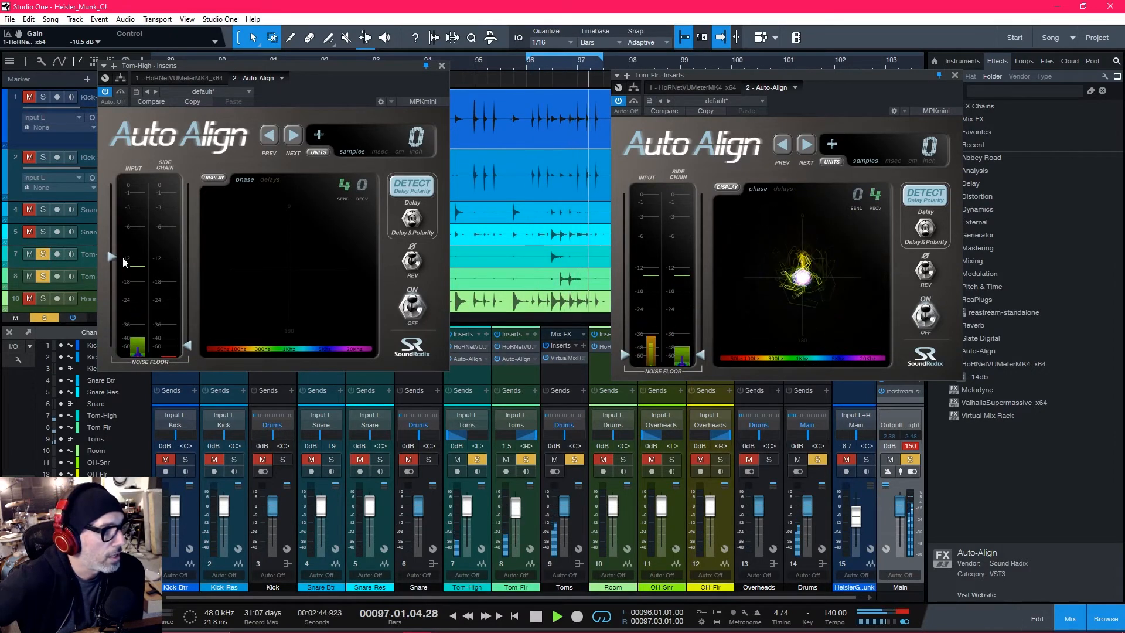
left_click_drag(621, 355, 624, 269)
left_click_drag(699, 354, 701, 265)
Step: Run delay and polarity detection in the Tom-High and Tom-Flr Auto-Align plug-ins and close both plug-in windows
left_click(420, 186)
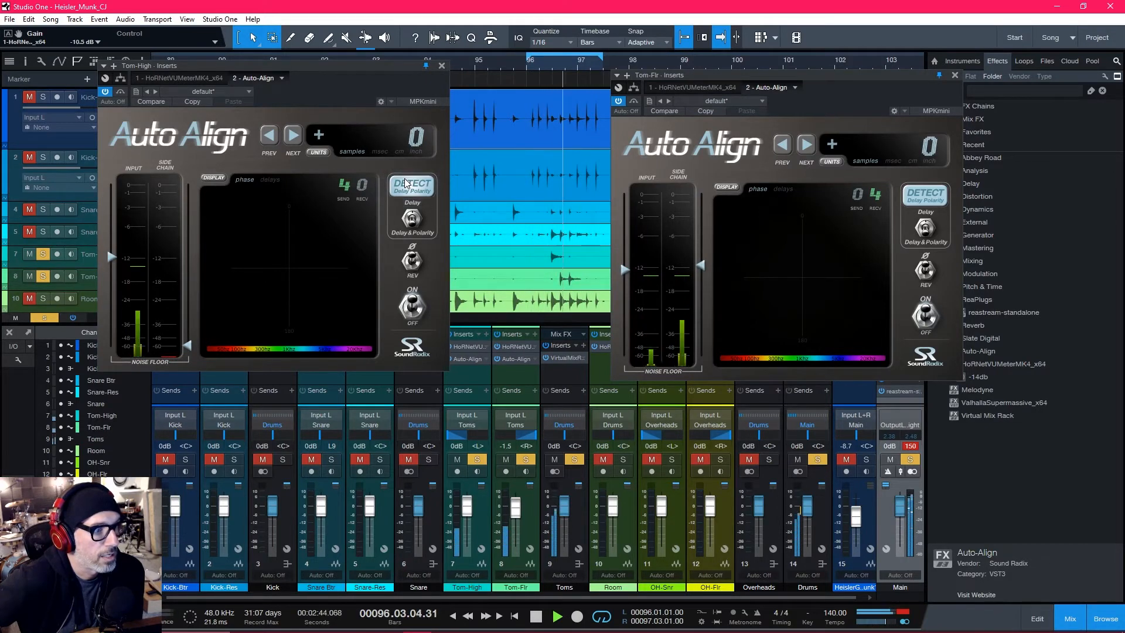
left_click(927, 195)
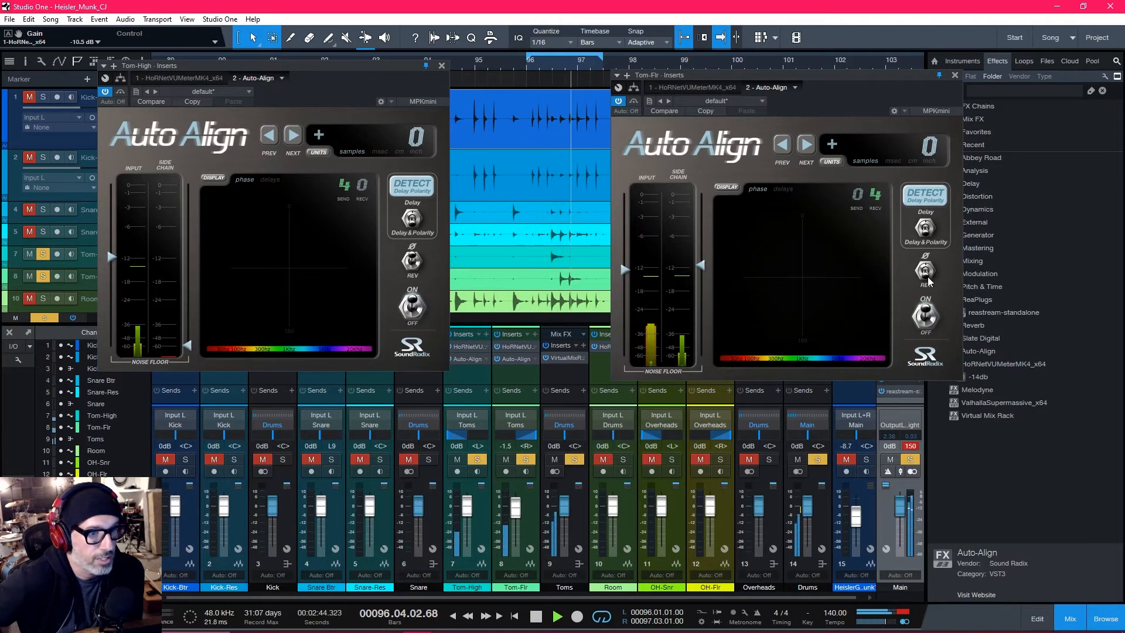
left_click(955, 76)
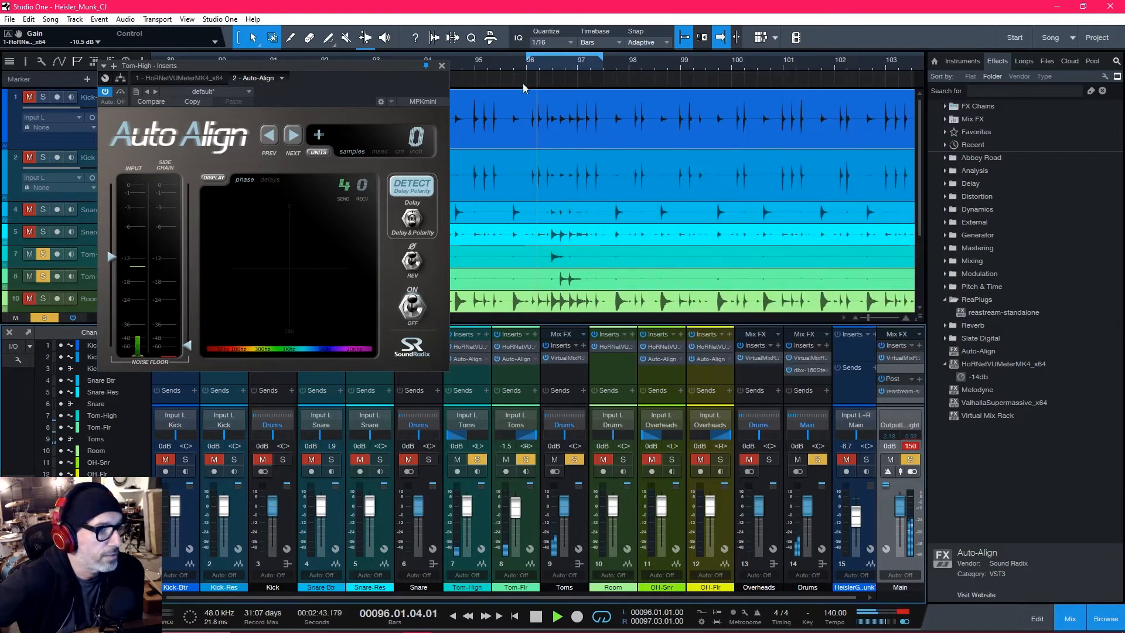
left_click(442, 65)
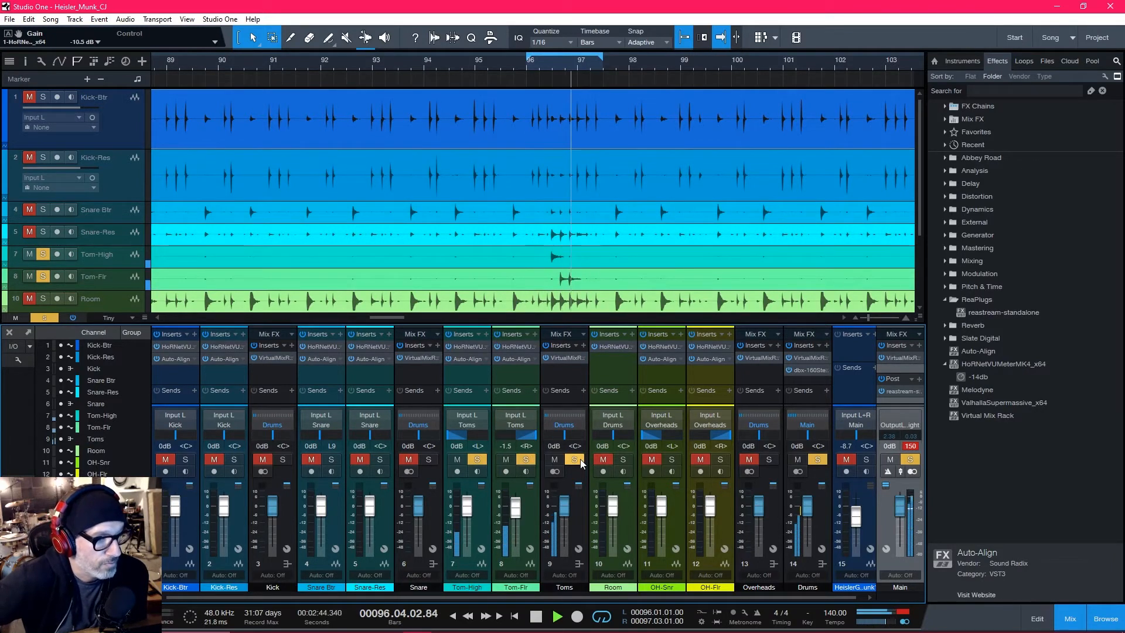
Step: Solo the Snare and Kick buses alongside Toms and extend the playback loop to span bars 95 to 99
left_click(428, 460)
left_click(282, 459)
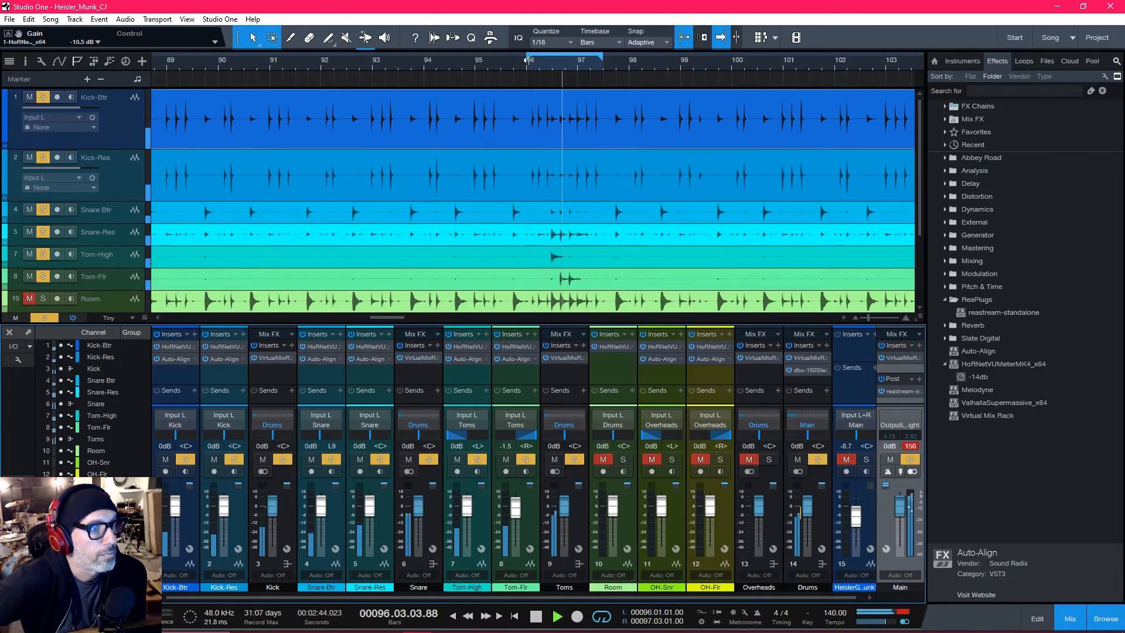
left_click_drag(529, 59, 458, 61)
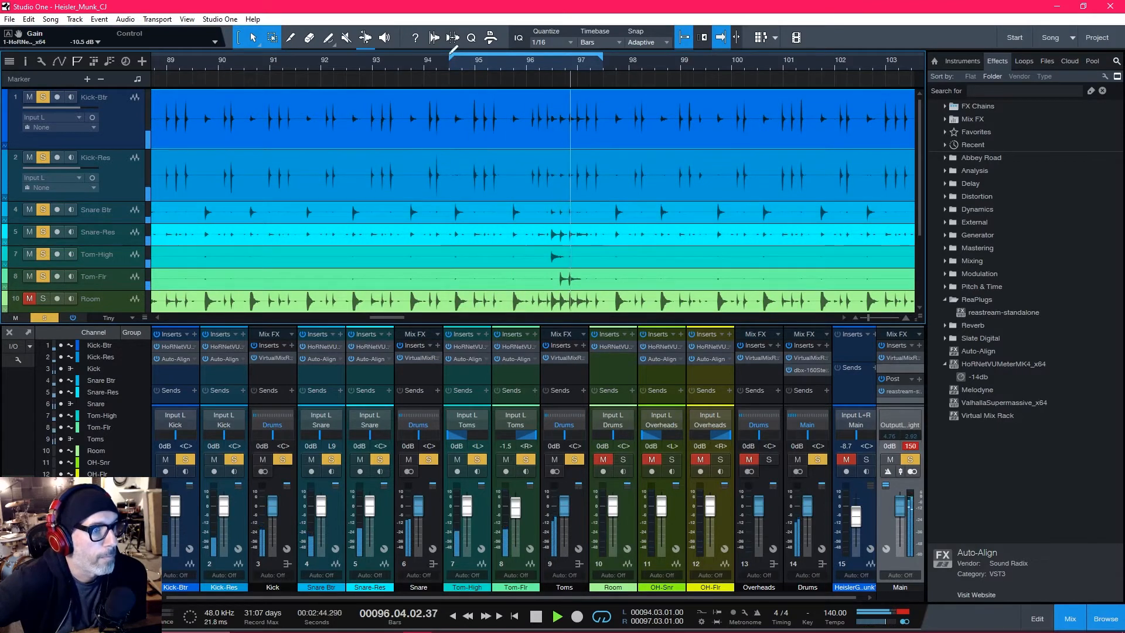
left_click_drag(450, 61, 476, 61)
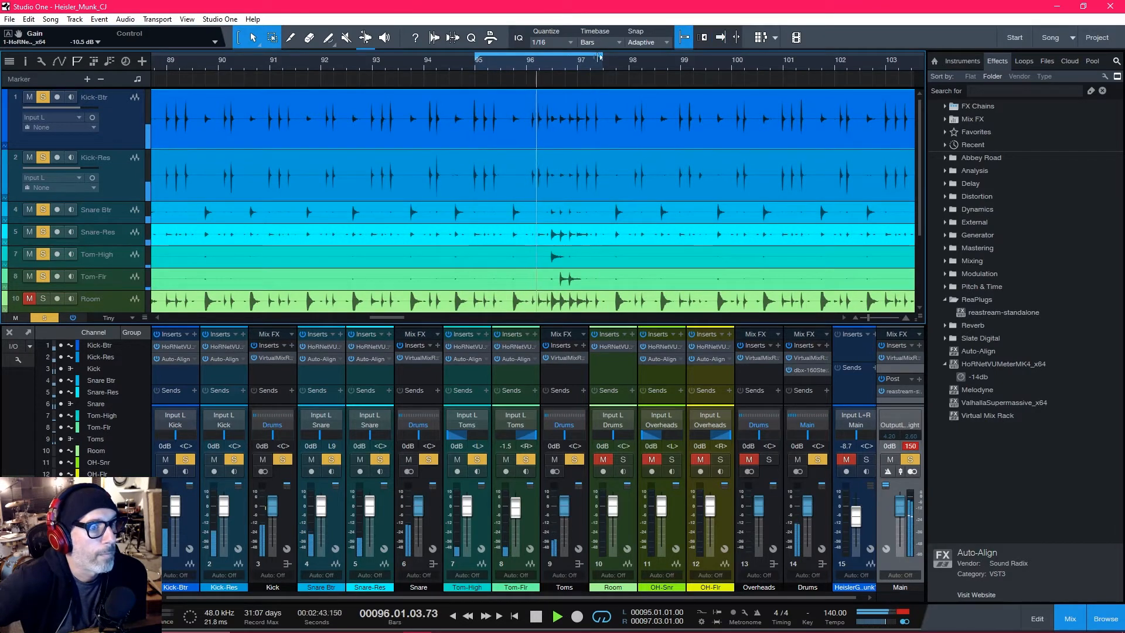
left_click_drag(603, 57, 759, 60)
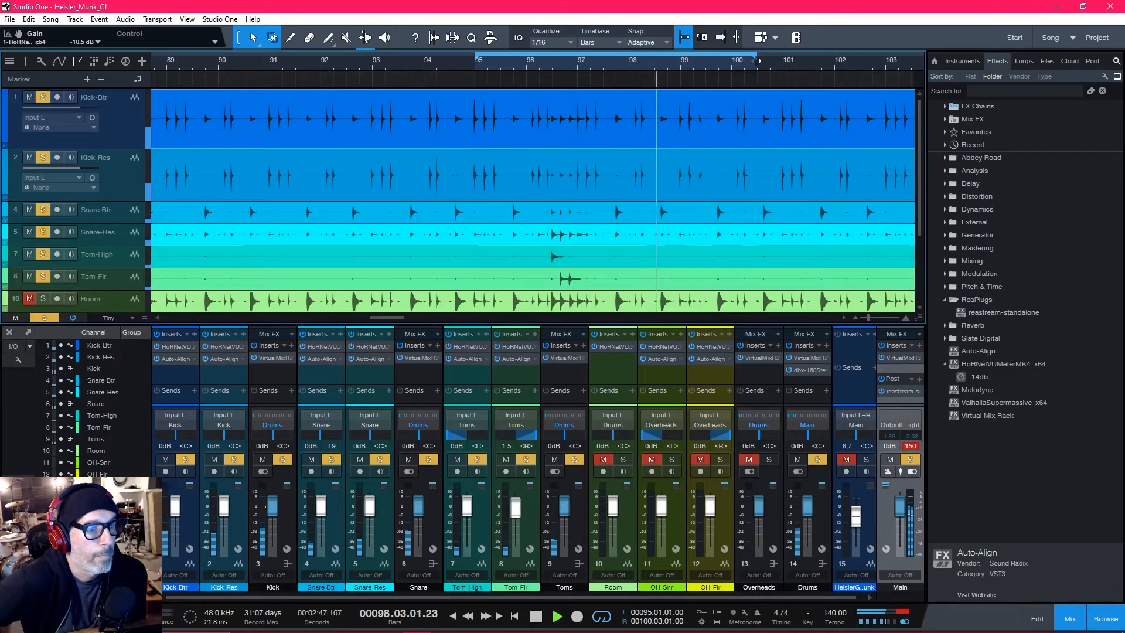
left_click_drag(759, 61, 684, 64)
left_click(629, 61)
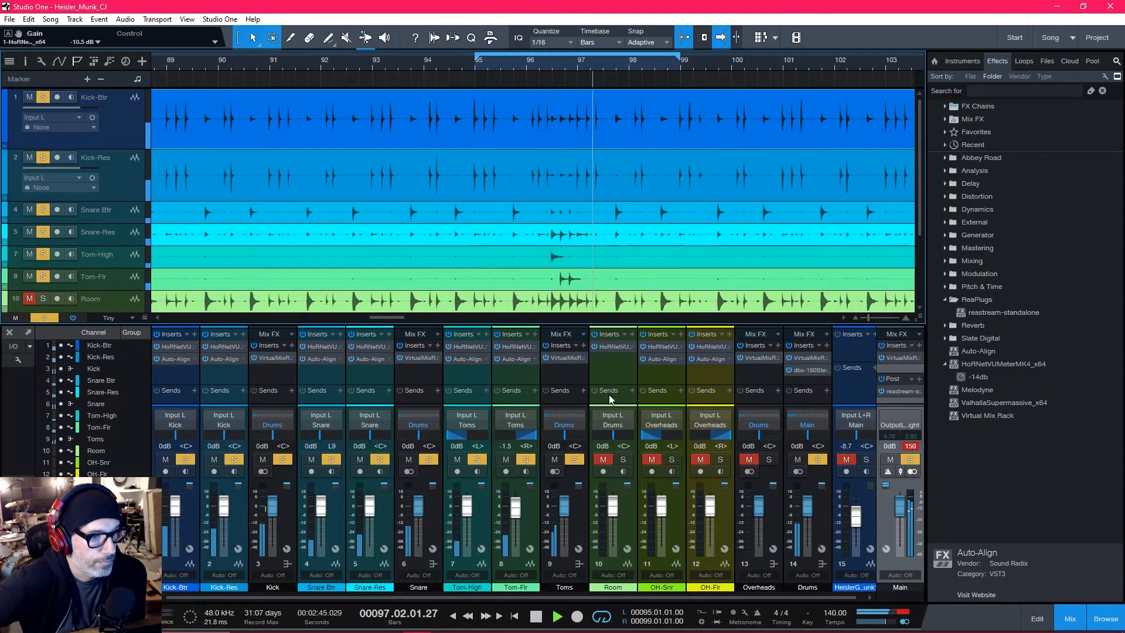
Step: Unmute and solo the Room channel, and remove the solos from the Toms, Snare and Kick buses
left_click(603, 459)
left_click(624, 459)
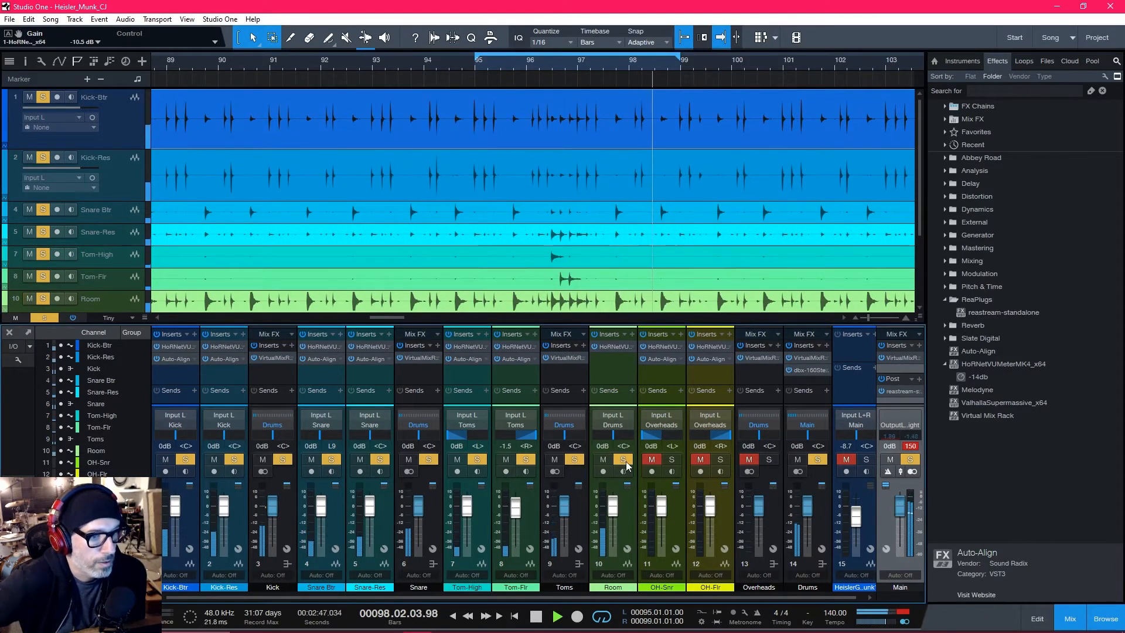
left_click(573, 459)
left_click(428, 459)
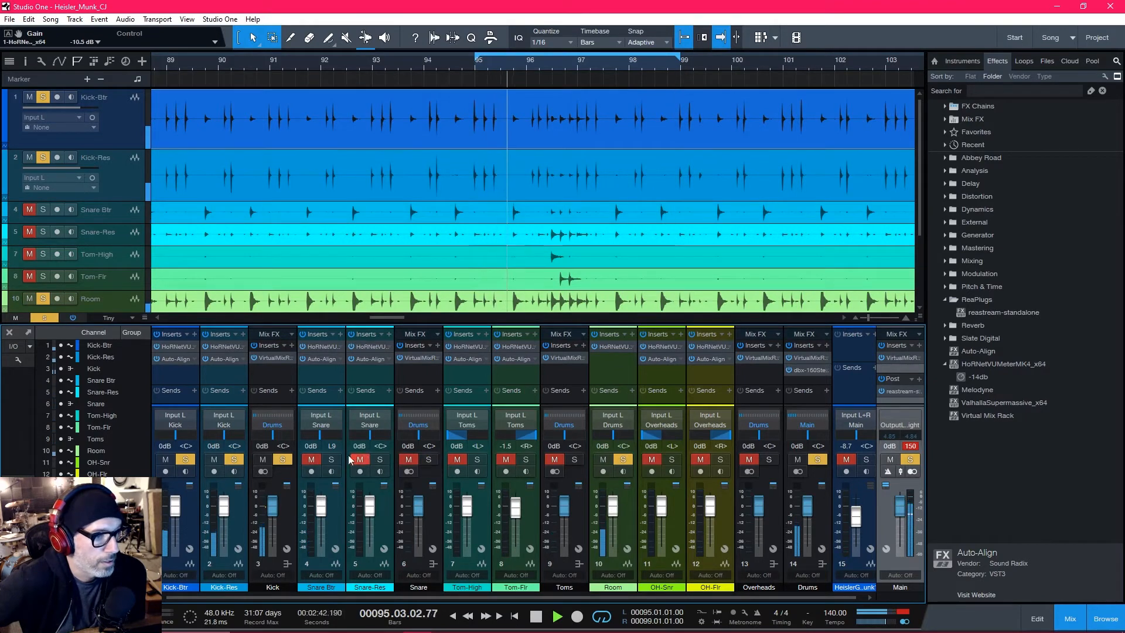
left_click(282, 459)
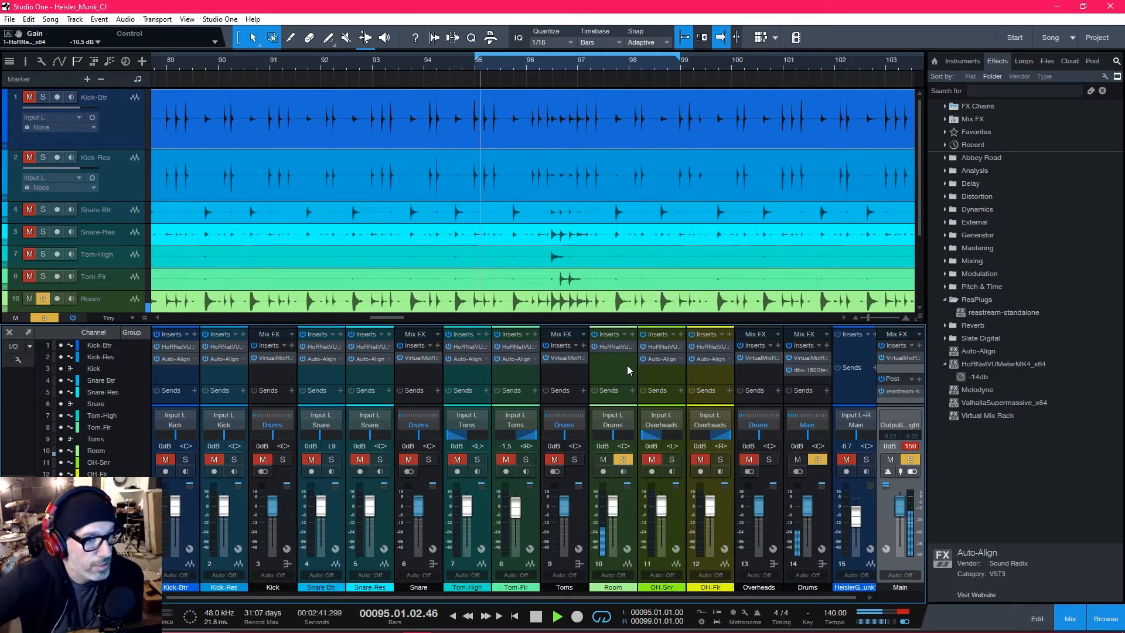
Step: Assign Room's HoRNet VU Meter to Group 5, run its automatic gain adjustment and close the meter
left_click(613, 346)
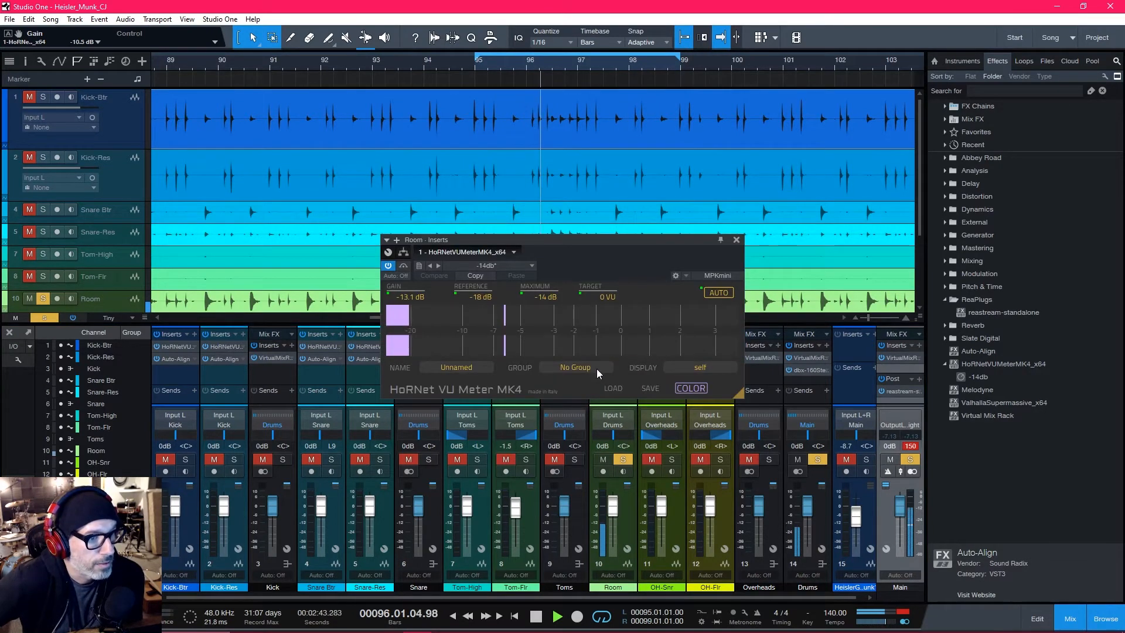
left_click(596, 368)
left_click(577, 446)
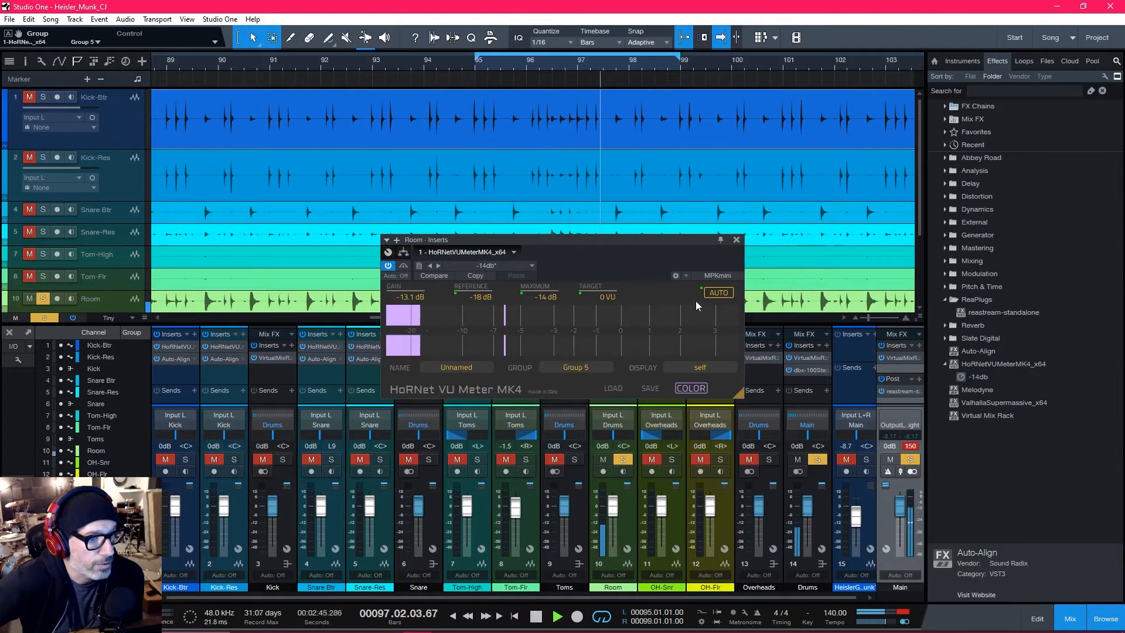
left_click(718, 293)
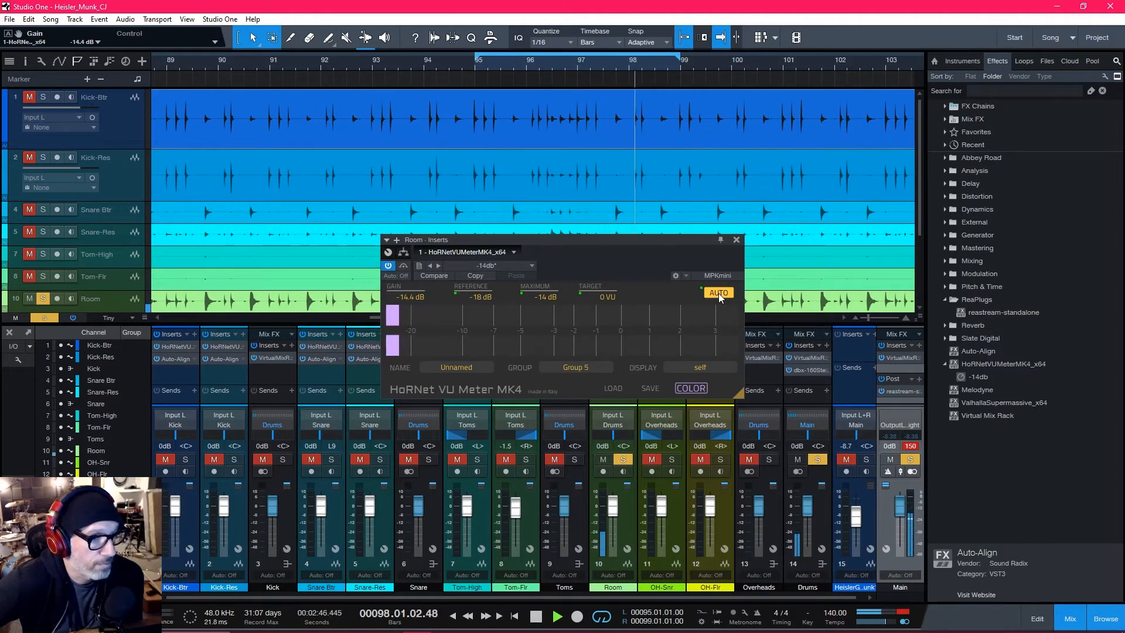
left_click(737, 240)
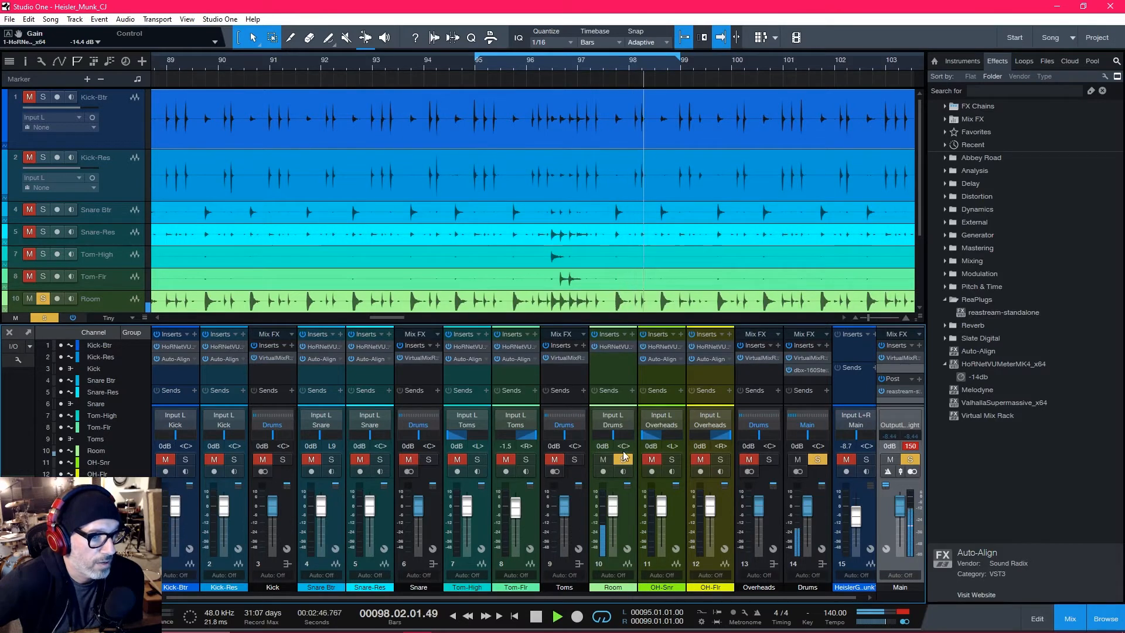
Step: Remove the Room solo and solo the OH-Snr and OH-Flr overhead channels
left_click(623, 459)
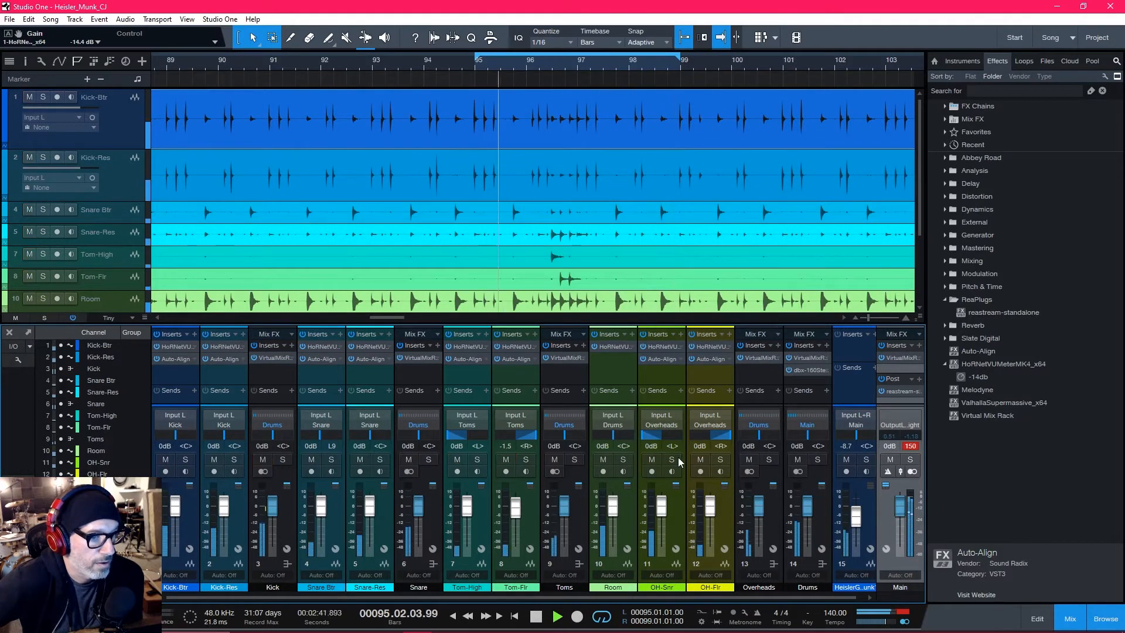
left_click(672, 459)
left_click(720, 459)
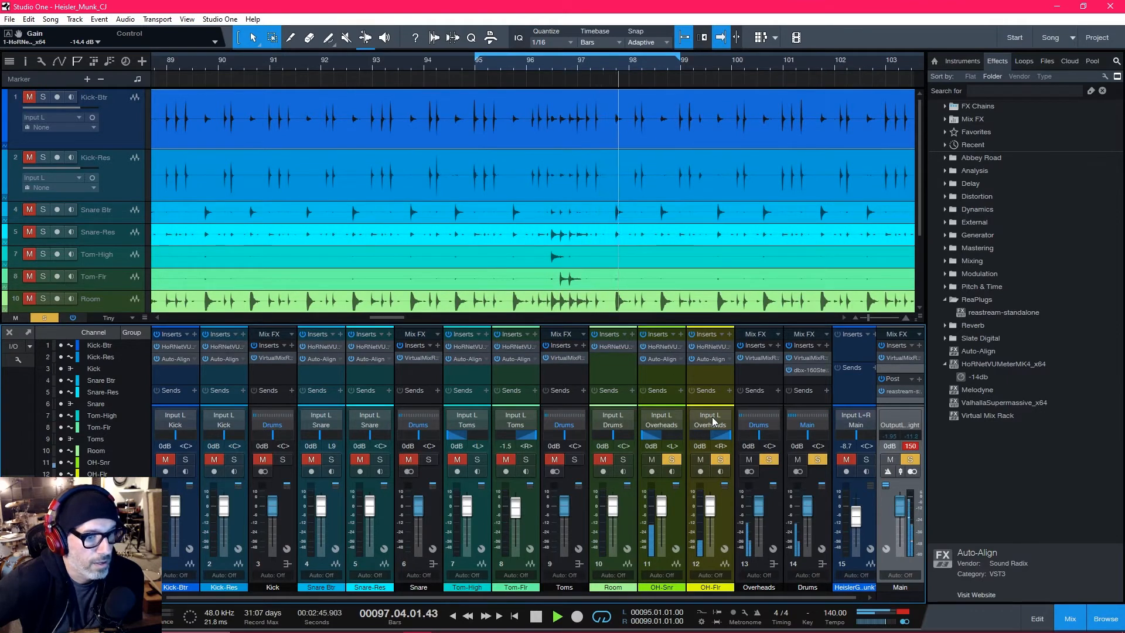
Step: Select the OH-Flr track and enlarge the arrangement area and the track's height to show its waveform more clearly
left_click(711, 380)
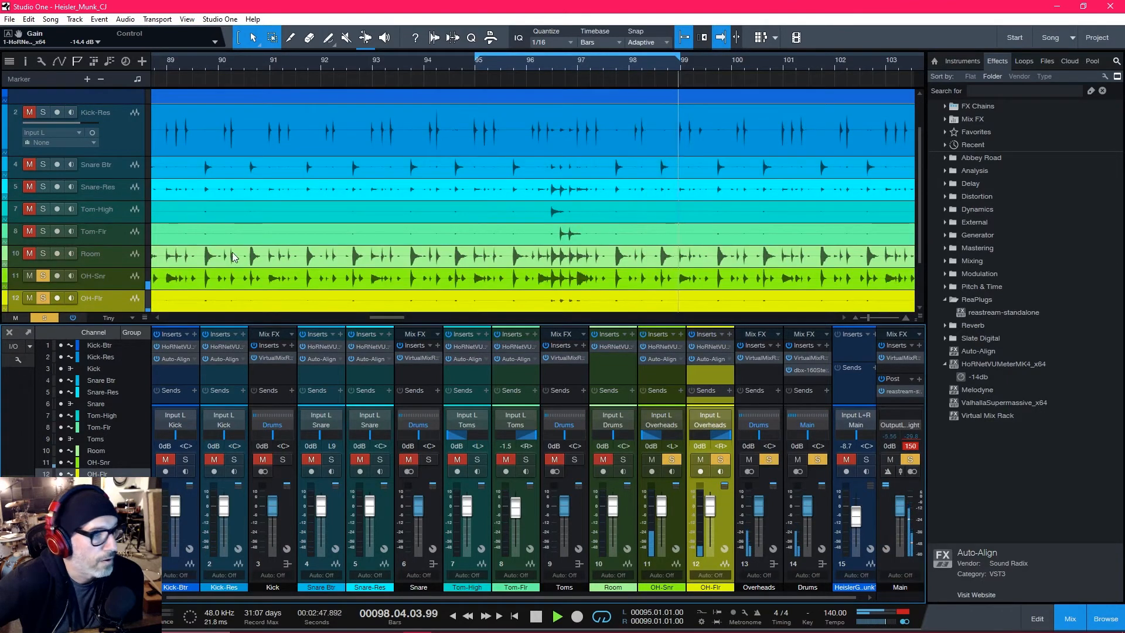
left_click(234, 301)
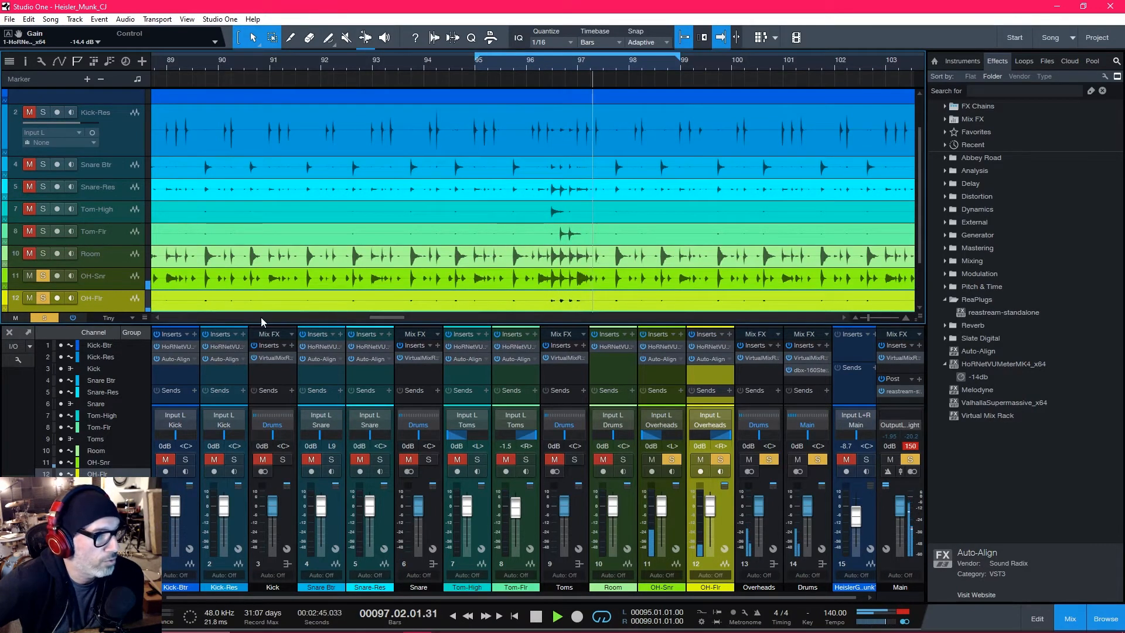
left_click_drag(261, 317, 205, 340)
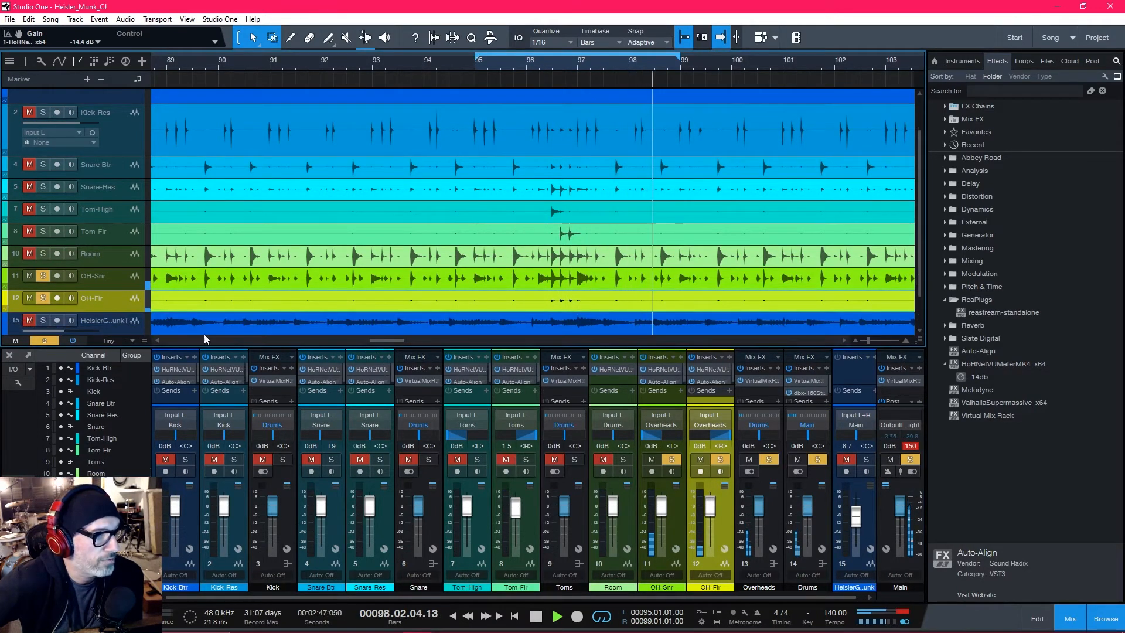
left_click_drag(119, 311, 120, 331)
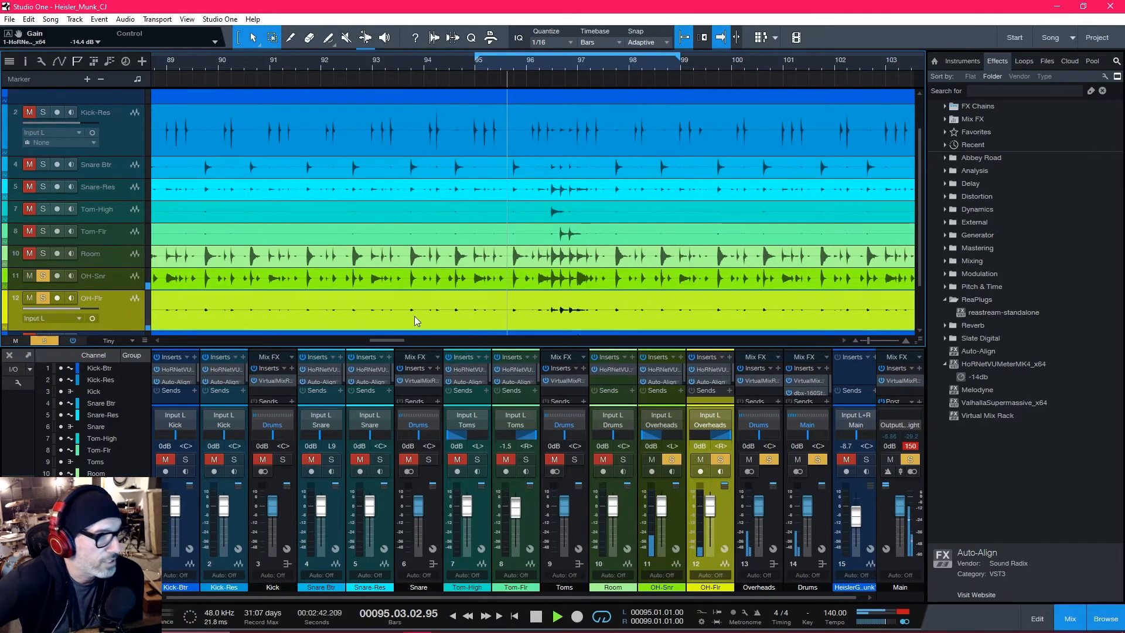
scroll(414, 317, "down", 2)
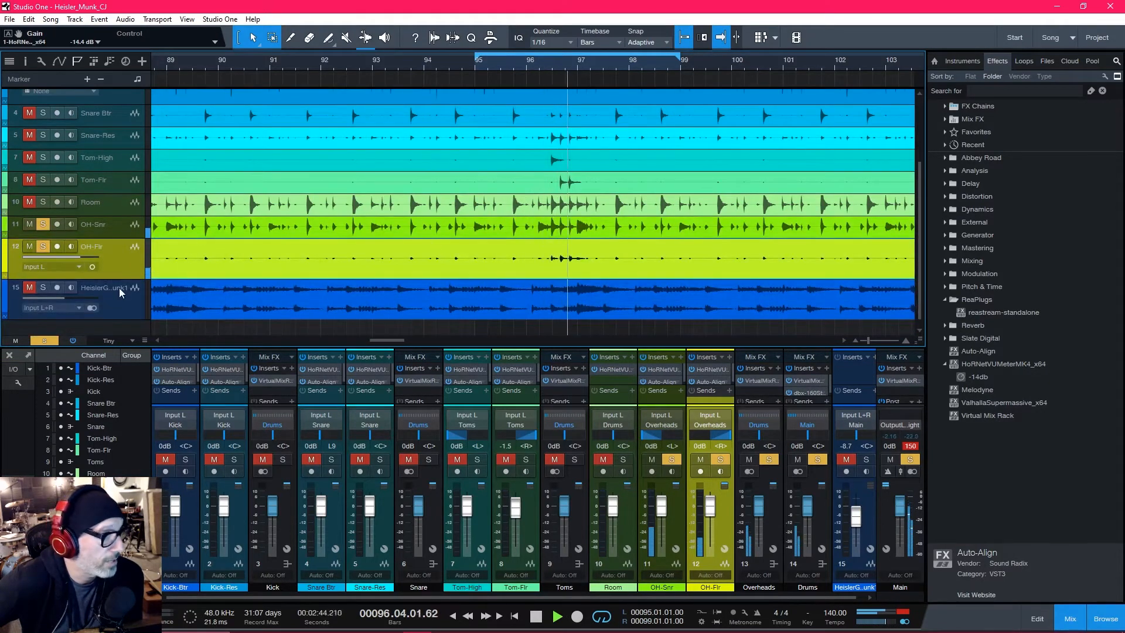
left_click_drag(119, 280, 120, 295)
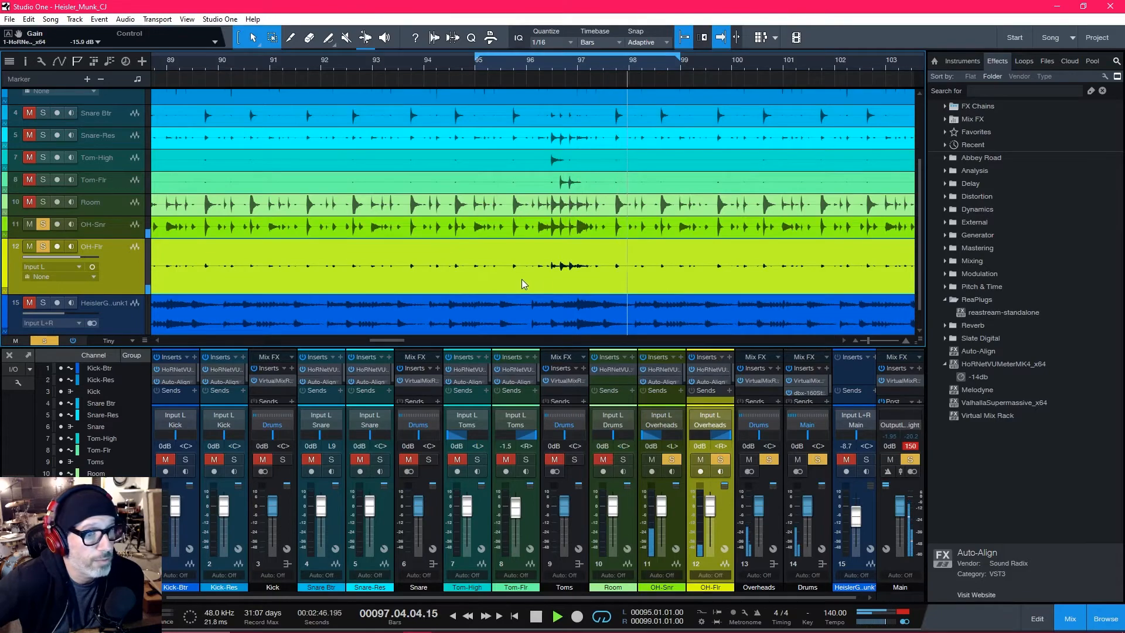
Step: Isolate OH-Flr, raise its audio event's gain across the whole song, and solo OH-Snr together with it again
left_click(43, 223)
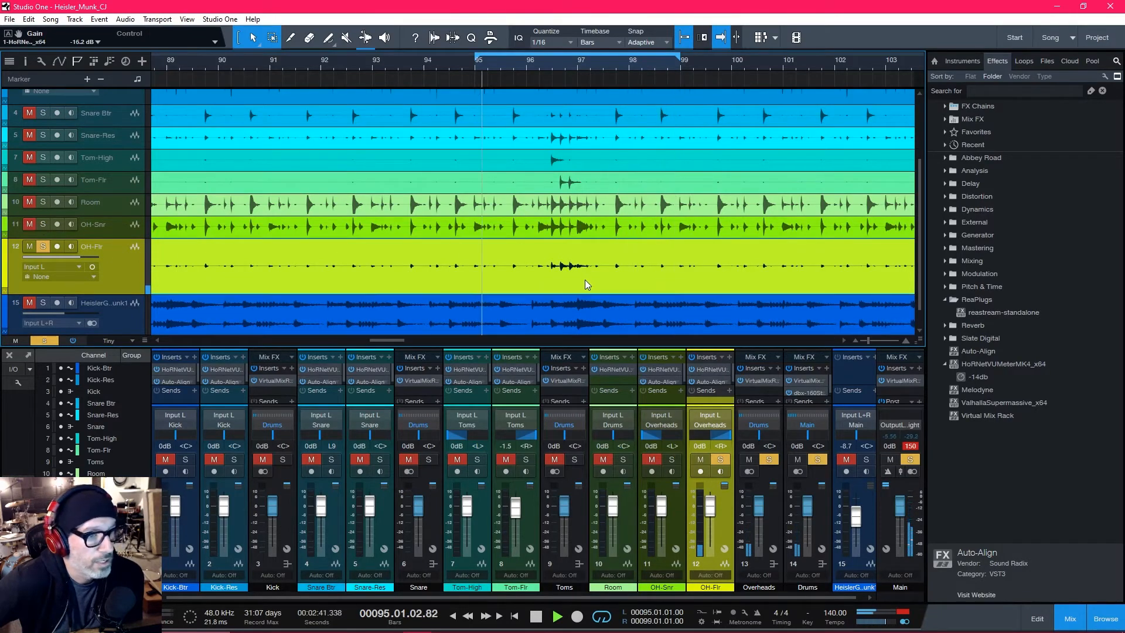
left_click_drag(604, 62, 636, 31)
left_click_drag(468, 247, 471, 230)
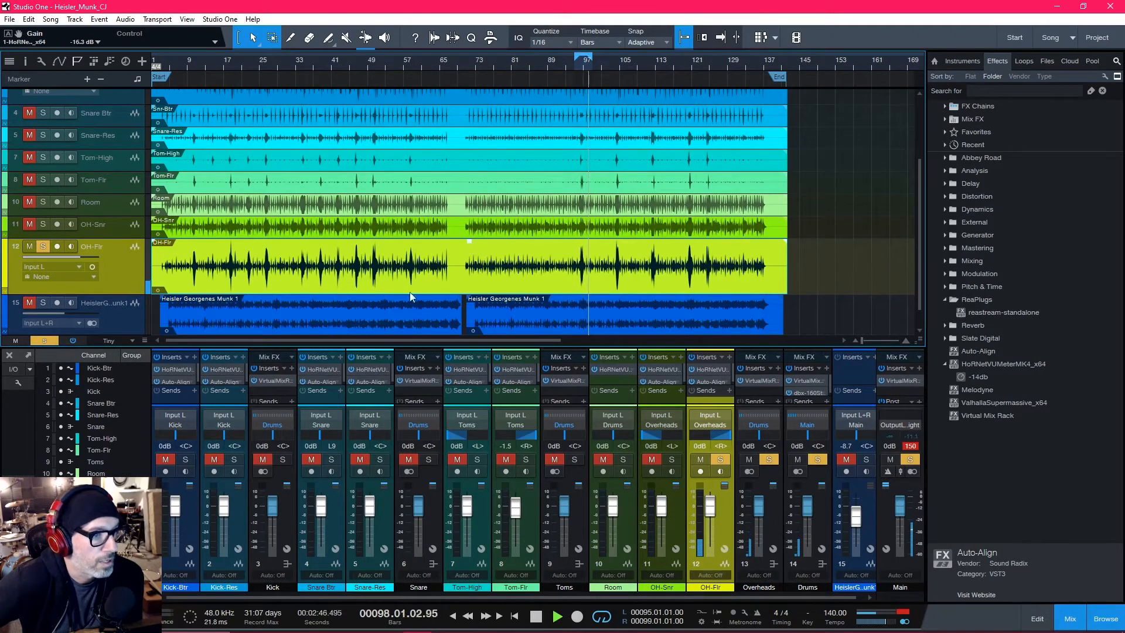
left_click(672, 458)
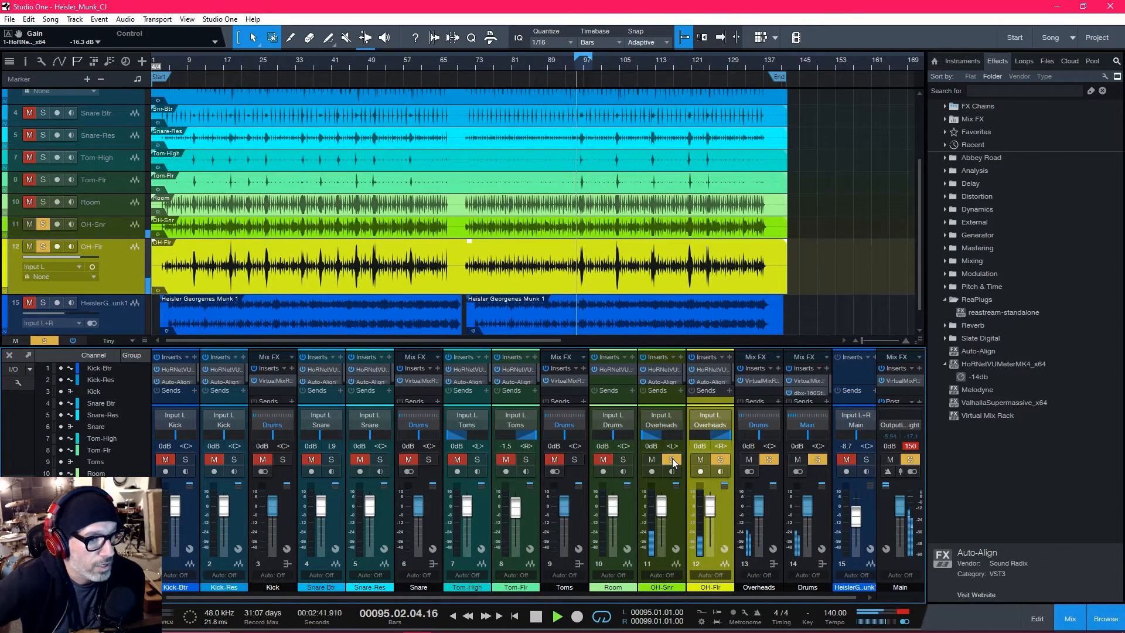
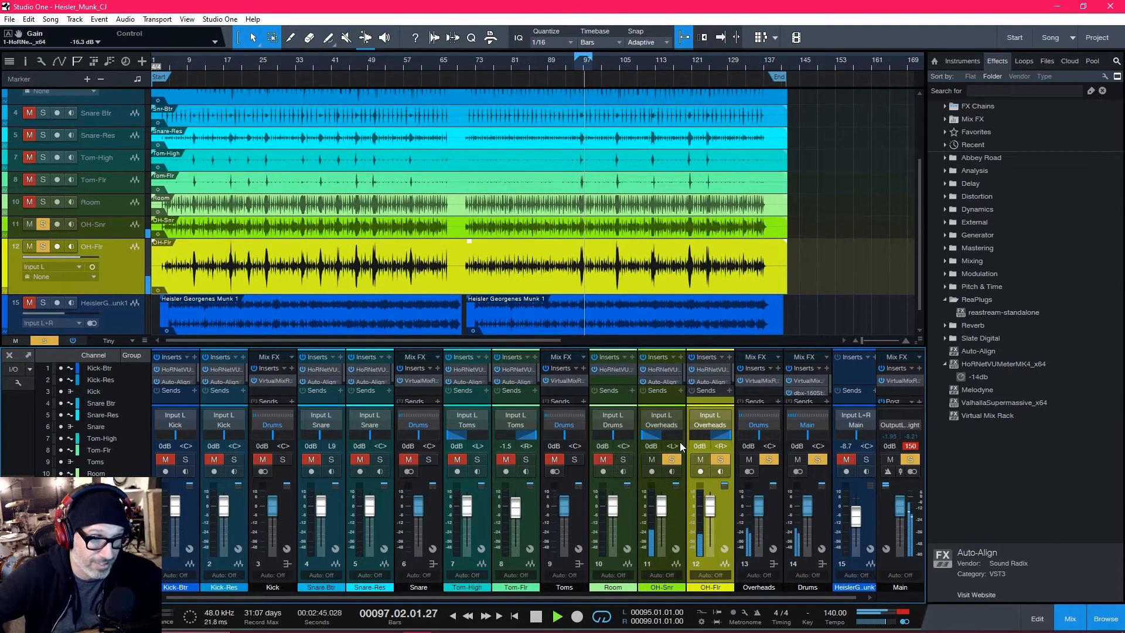
Step: Enlarge the mixer slightly, open OH-Snr's HoRNet VU Meter and assign it to Group 6
left_click_drag(687, 346, 694, 343)
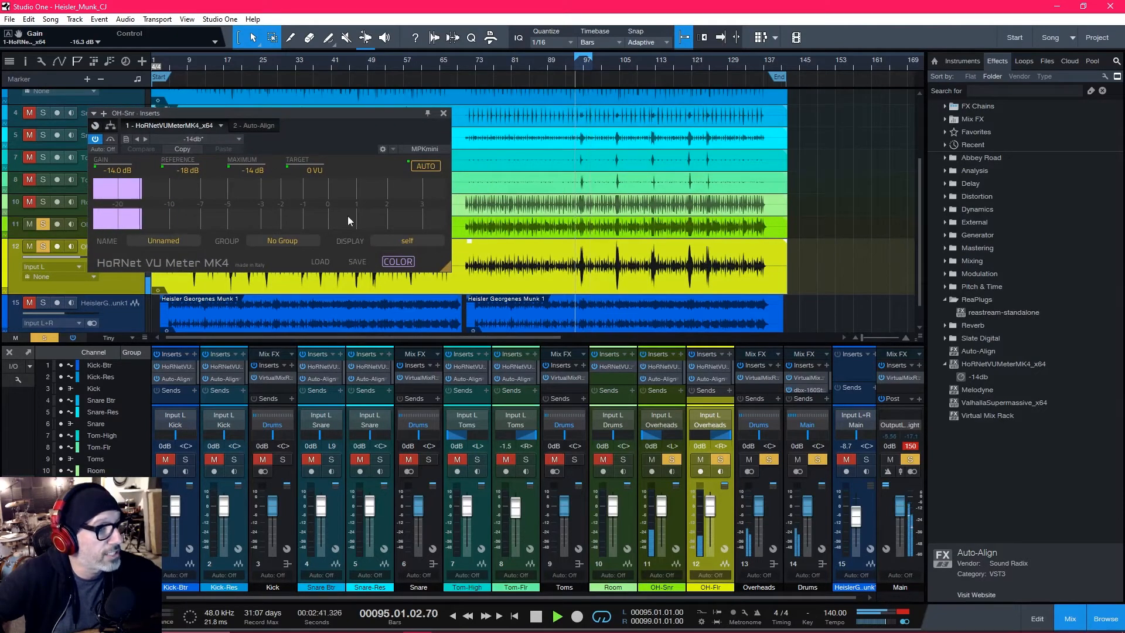
left_click(284, 240)
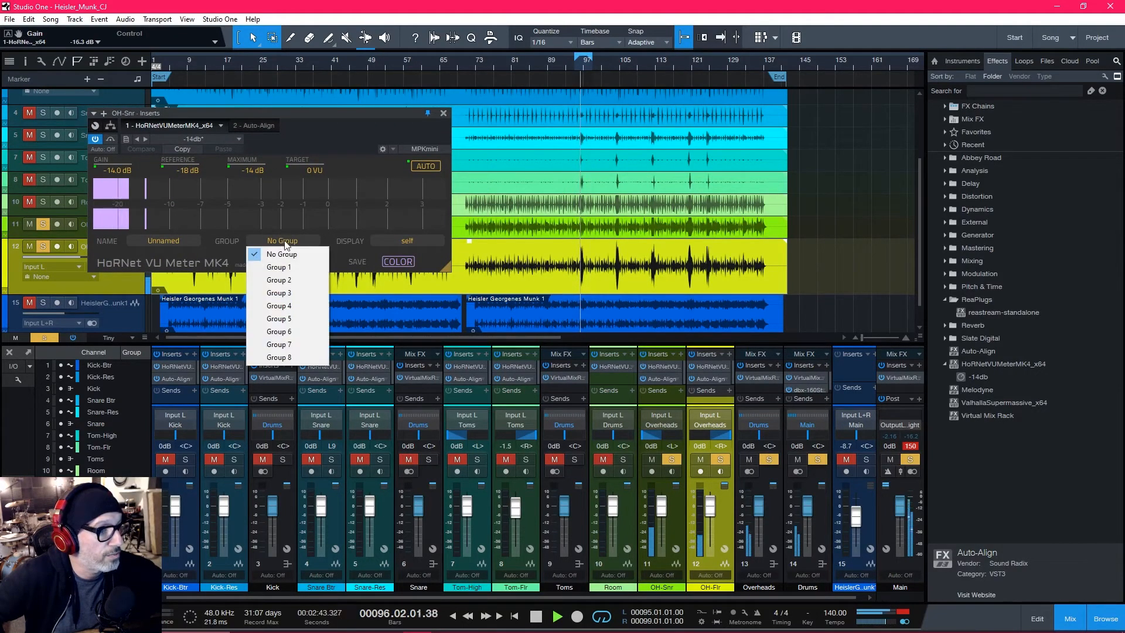
left_click(287, 331)
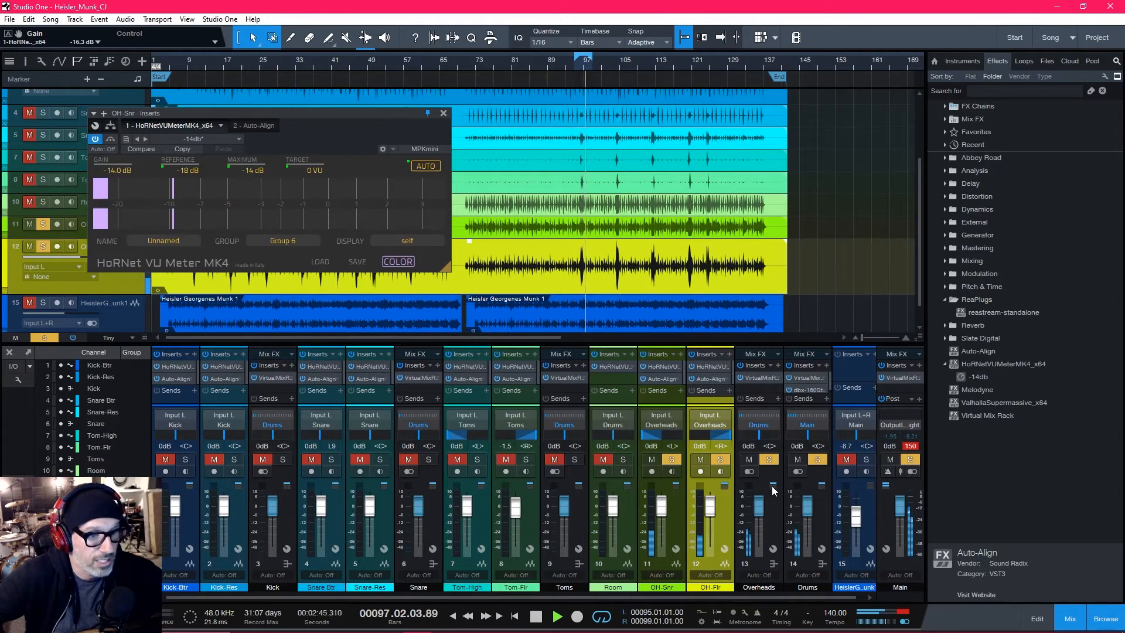
Step: Open OH-Flr's HoRNet VU Meter, place it beside the OH-Snr meter and assign it to Group 6
left_click(706, 364)
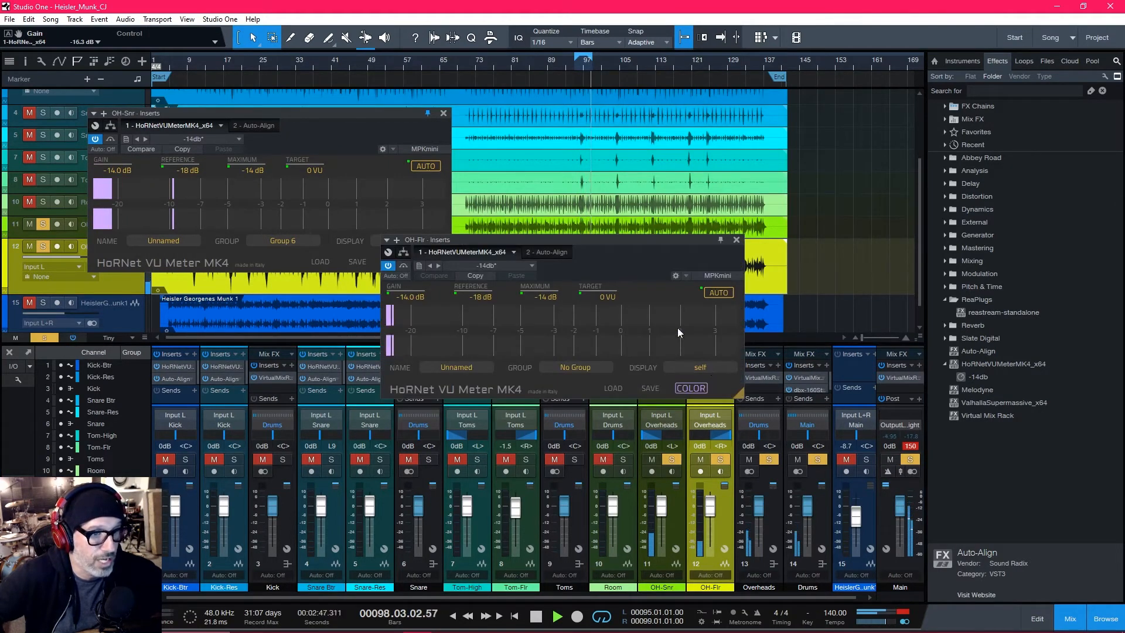
left_click_drag(671, 238, 822, 128)
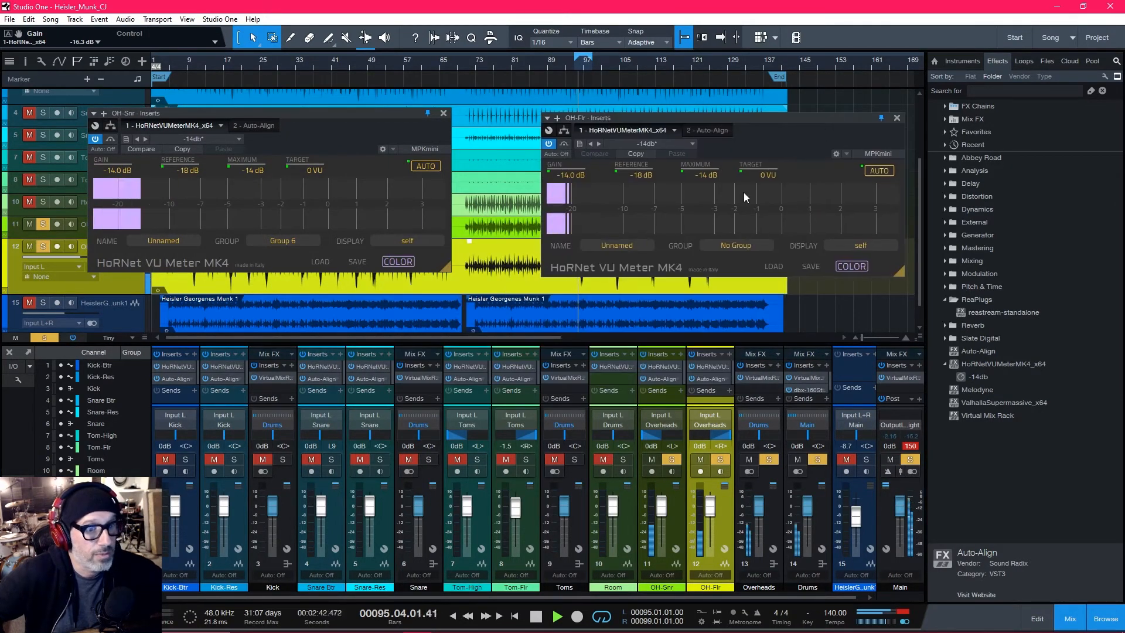
left_click(740, 245)
left_click(731, 334)
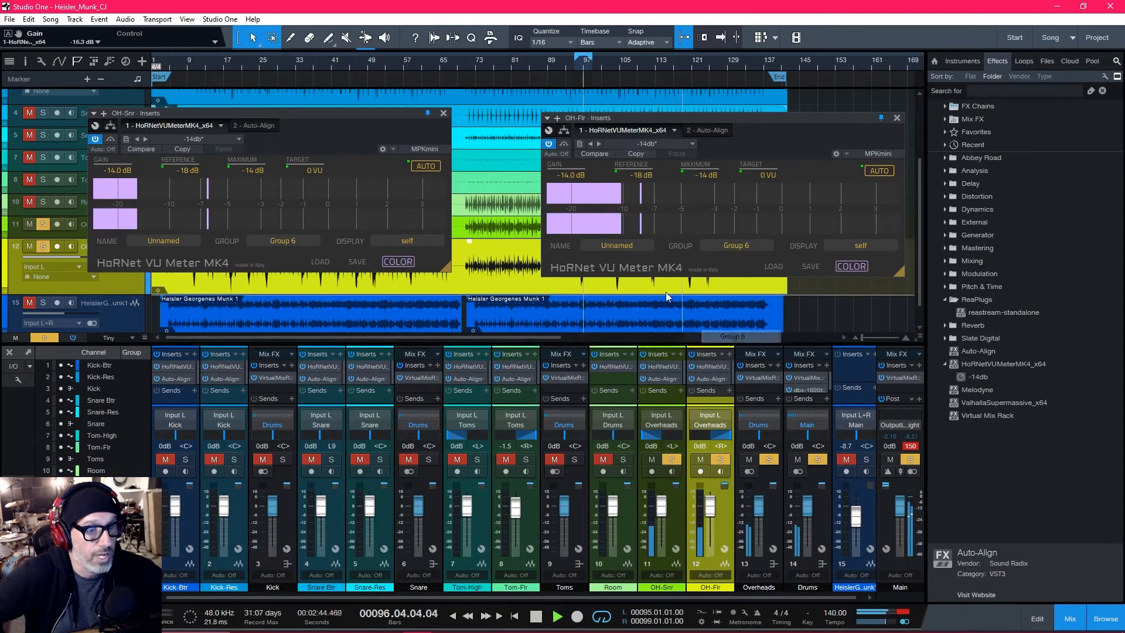
Step: Run automatic gain on the grouped OH-Snr and OH-Flr VU meters, and close both meter windows
left_click(427, 166)
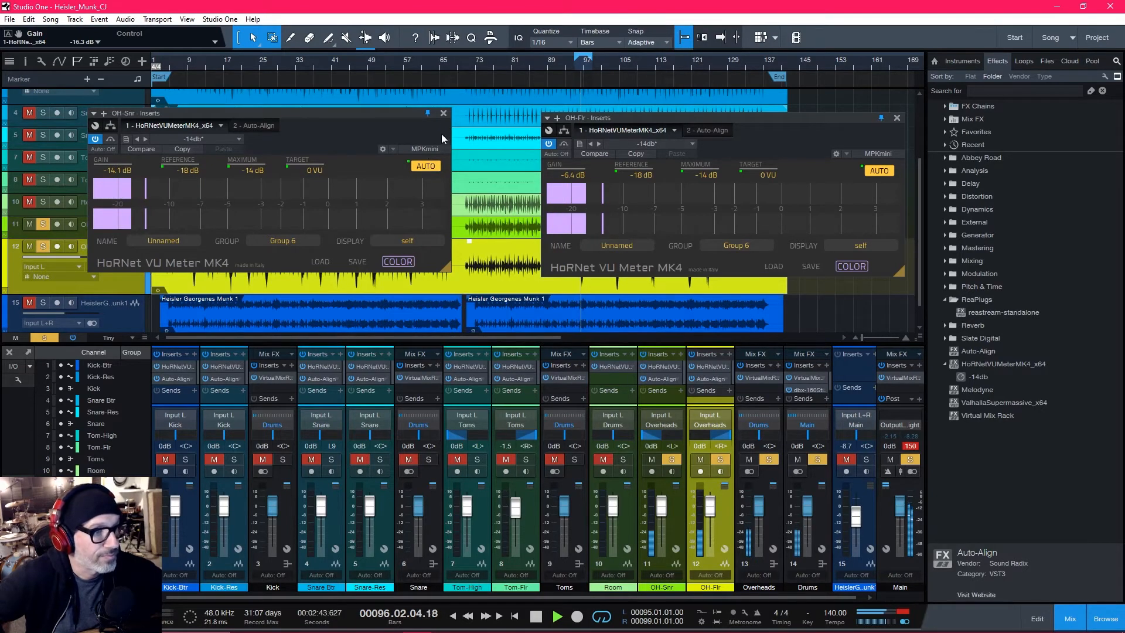
left_click(444, 113)
left_click(897, 118)
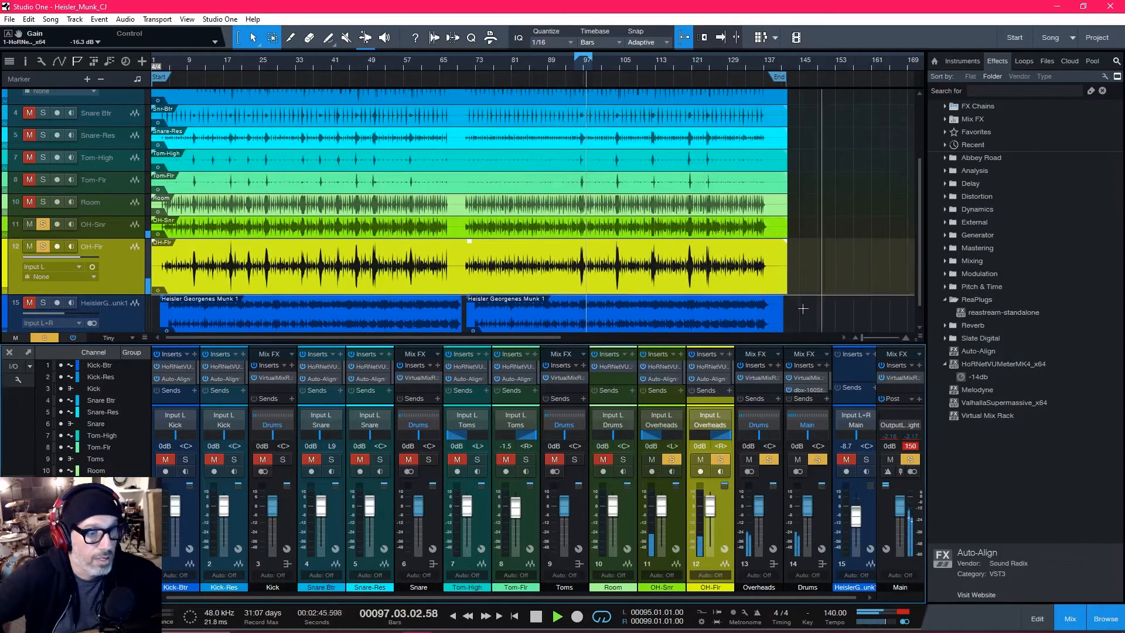
Step: Open the Auto-Align plug-ins of OH-Snr and OH-Flr side by side and pin both windows open
left_click(656, 378)
left_click_drag(618, 269, 350, 214)
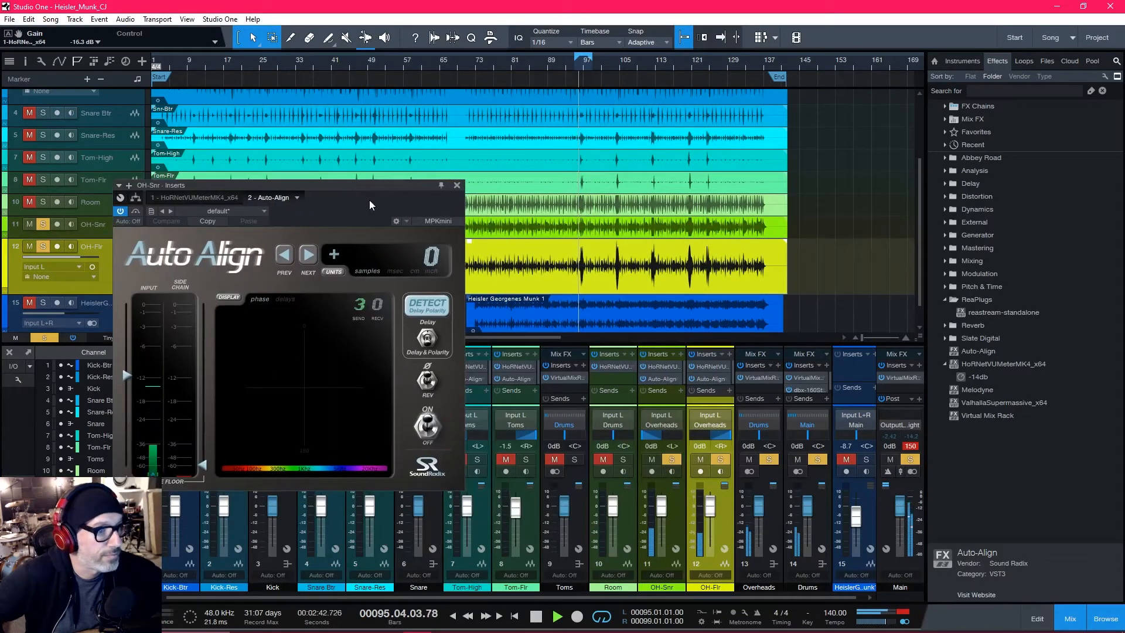
left_click(441, 185)
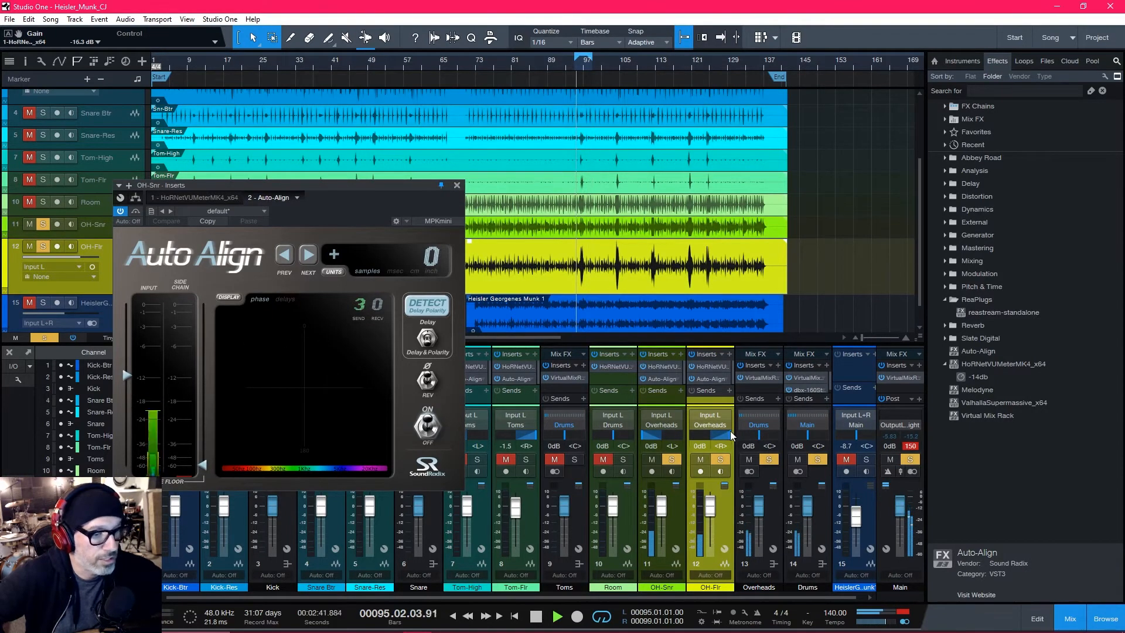
left_click(708, 378)
left_click_drag(603, 241, 713, 182)
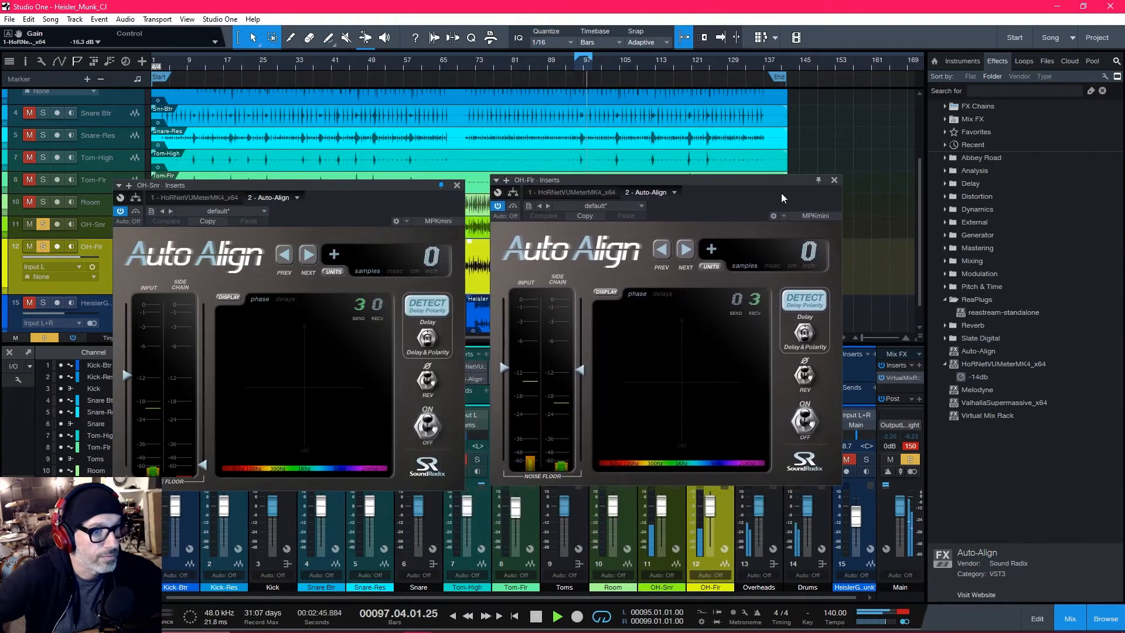
left_click(819, 180)
Step: Detect delay and polarity in both overhead Auto-Align plug-ins and close their windows
left_click(427, 306)
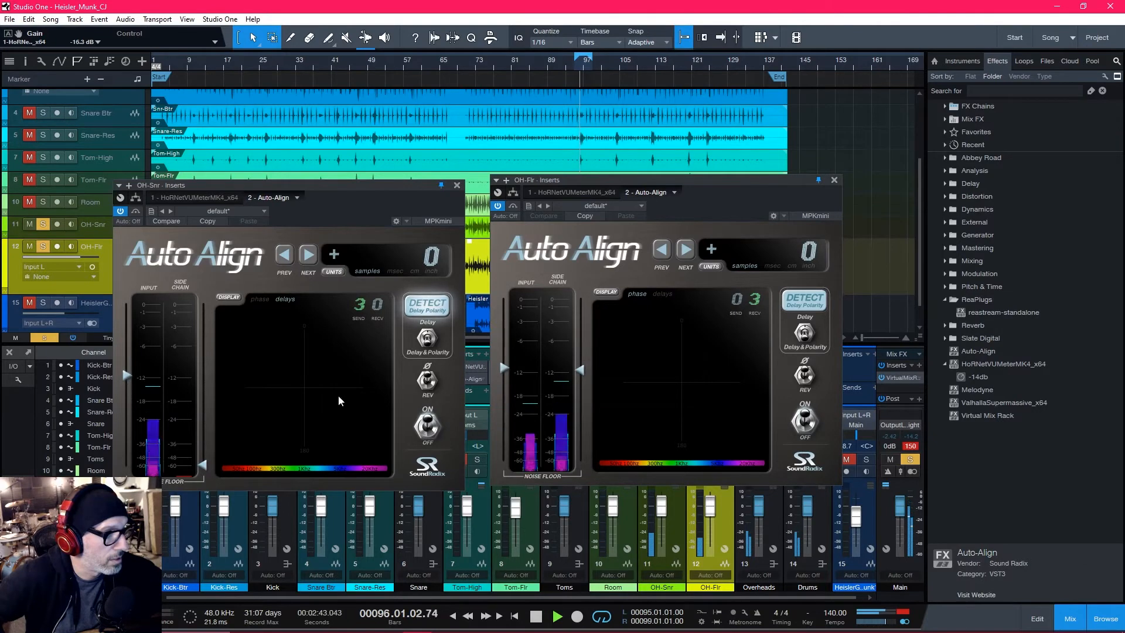
left_click(804, 301)
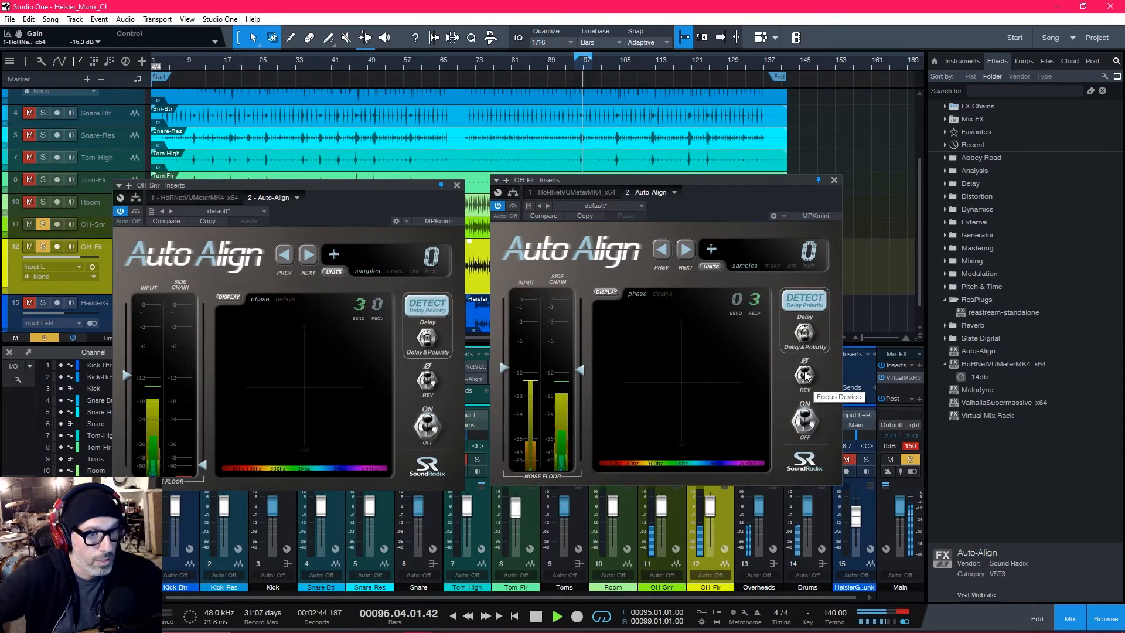
left_click(834, 180)
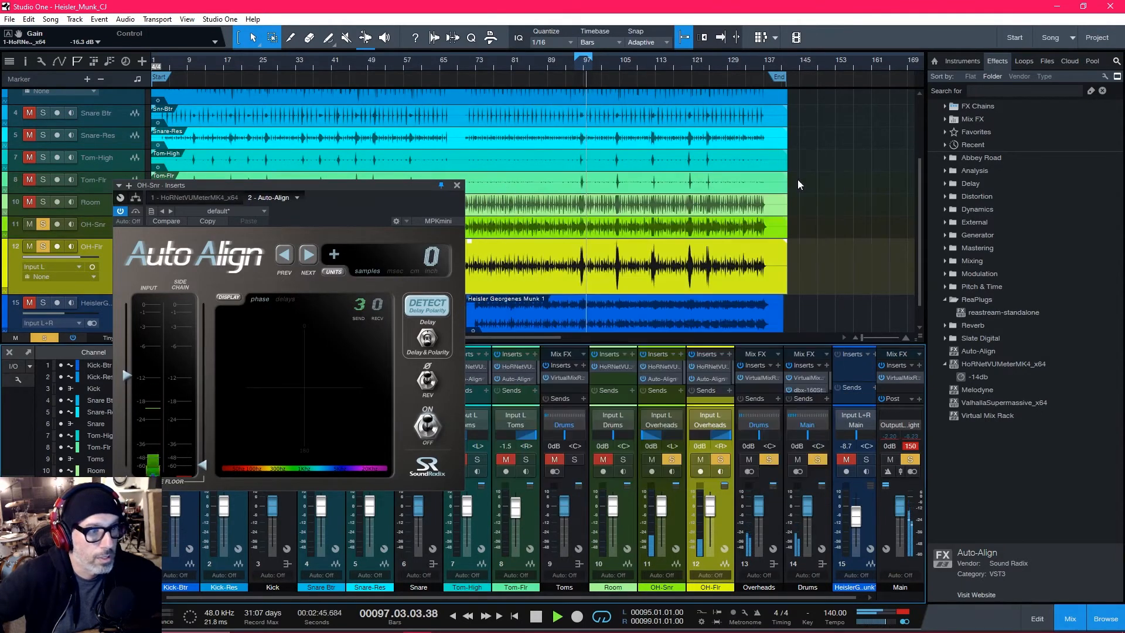
left_click(457, 186)
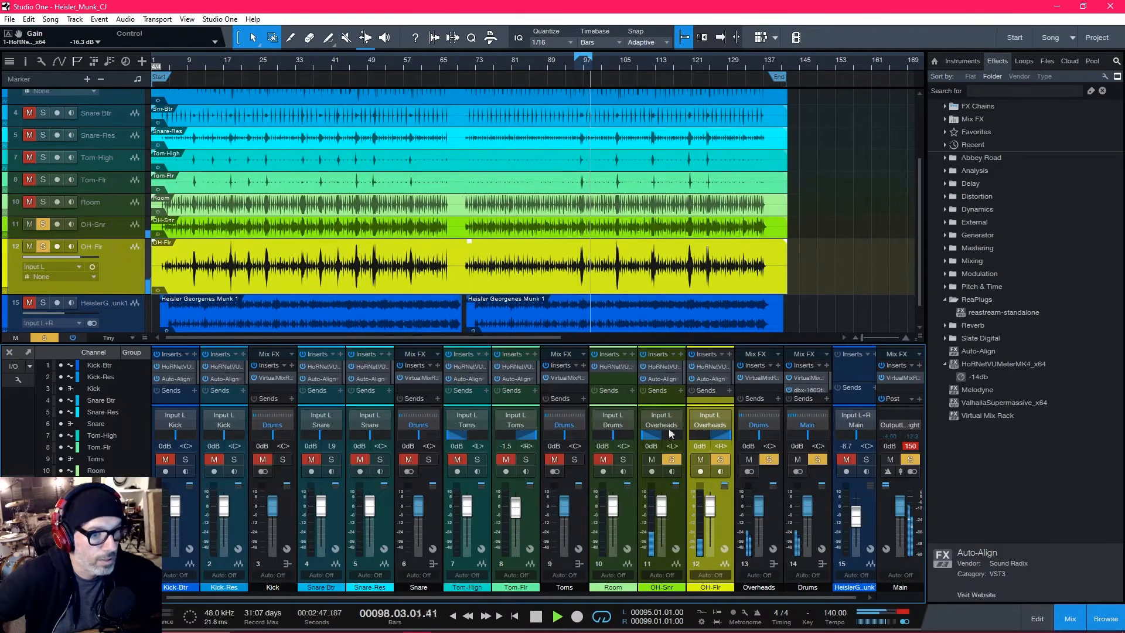
Step: Open the Overheads bus's Virtual Mix Rack and adjust the Revival module's Shimmer and Thickness, leaving Thickness at about -12.8 dB
left_click(758, 379)
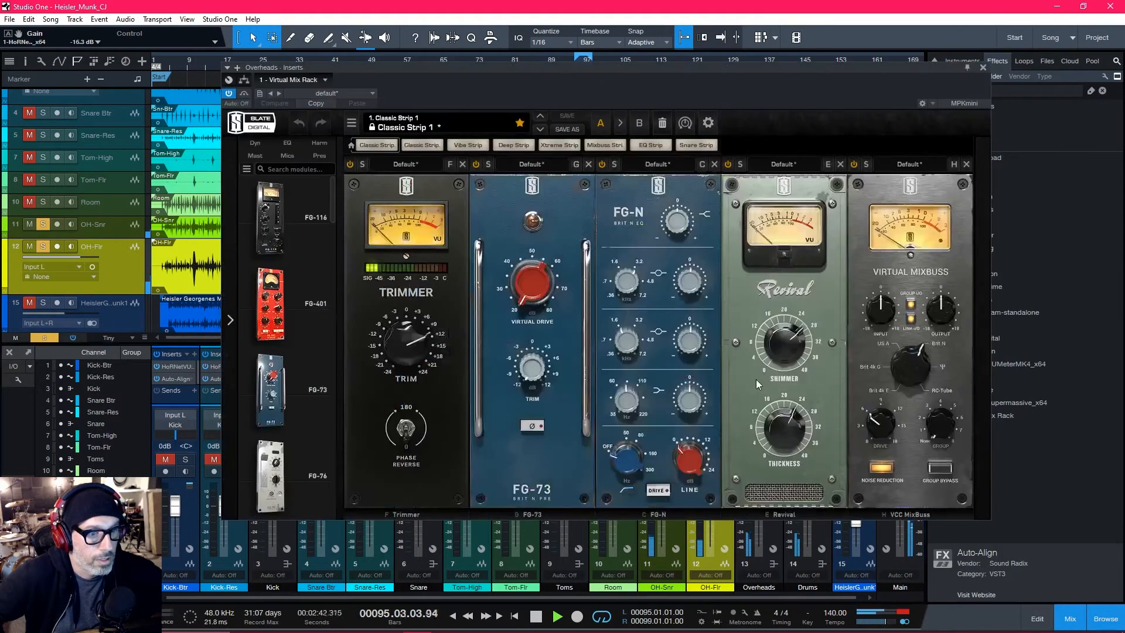
left_click(982, 68)
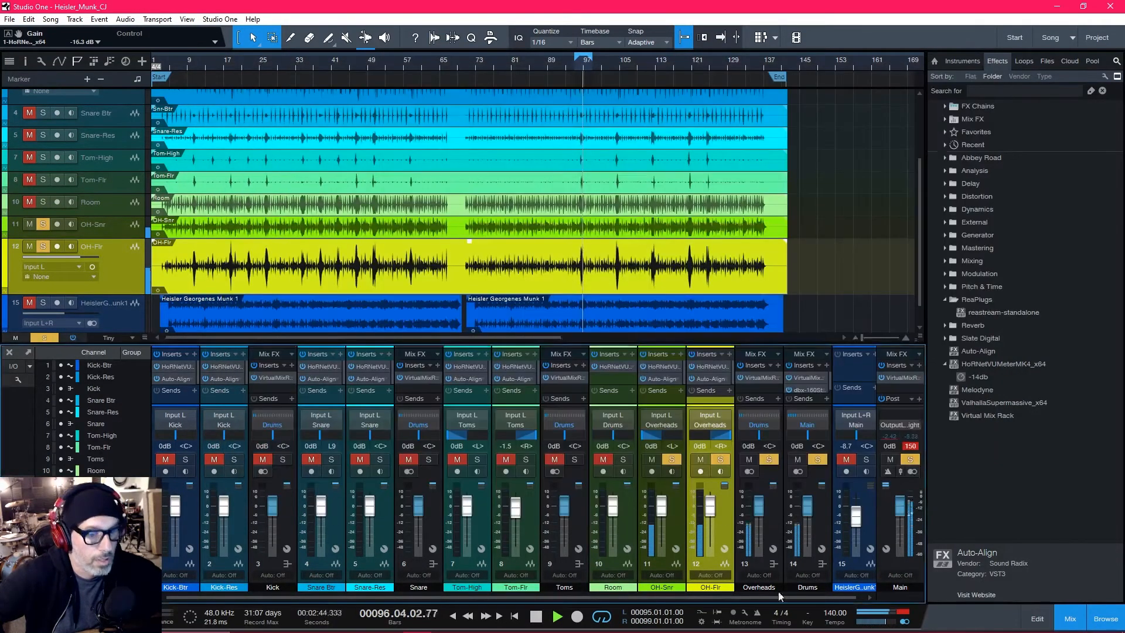
left_click(762, 373)
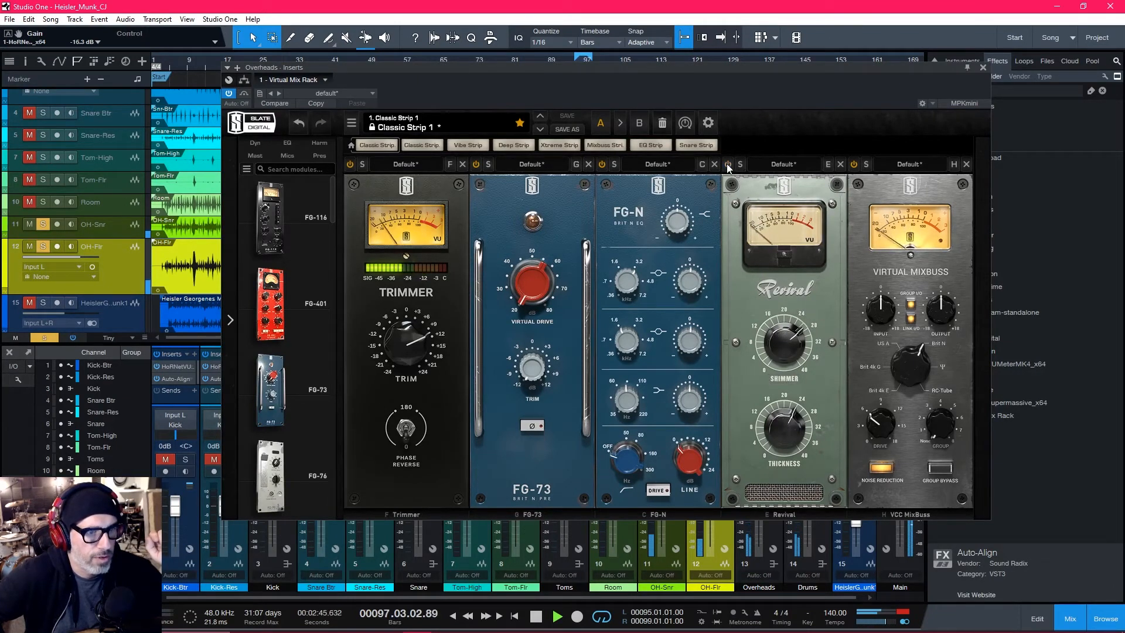
mouse_move(796, 352)
left_mouse_down()
mouse_move(795, 317)
mouse_move(788, 364)
left_mouse_up()
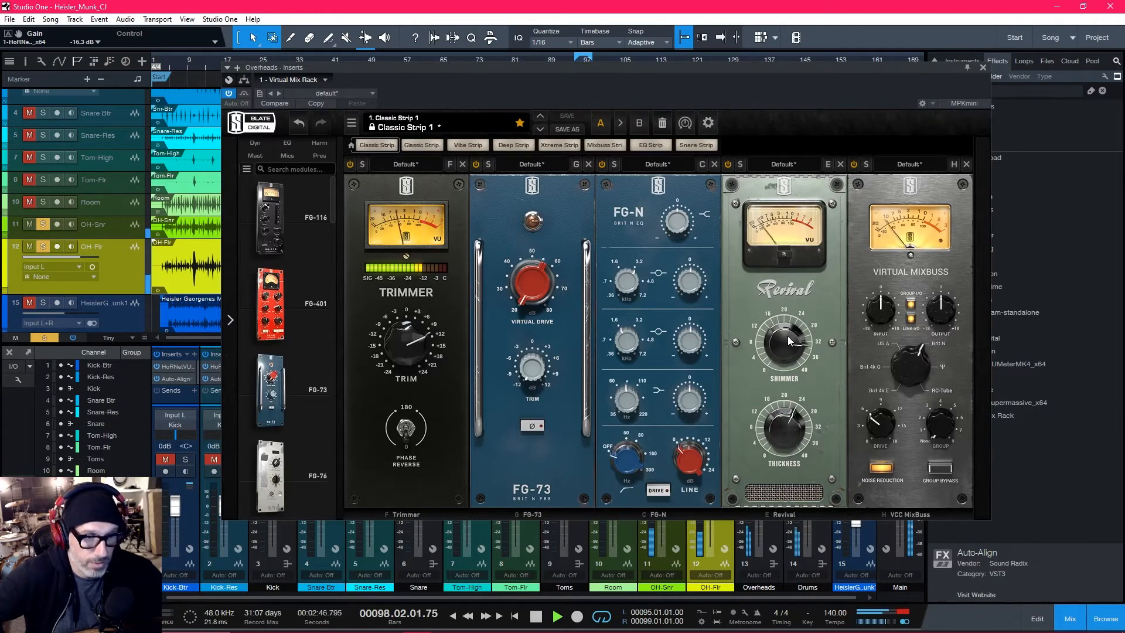
left_click_drag(788, 336, 792, 472)
left_click_drag(782, 353, 797, 267)
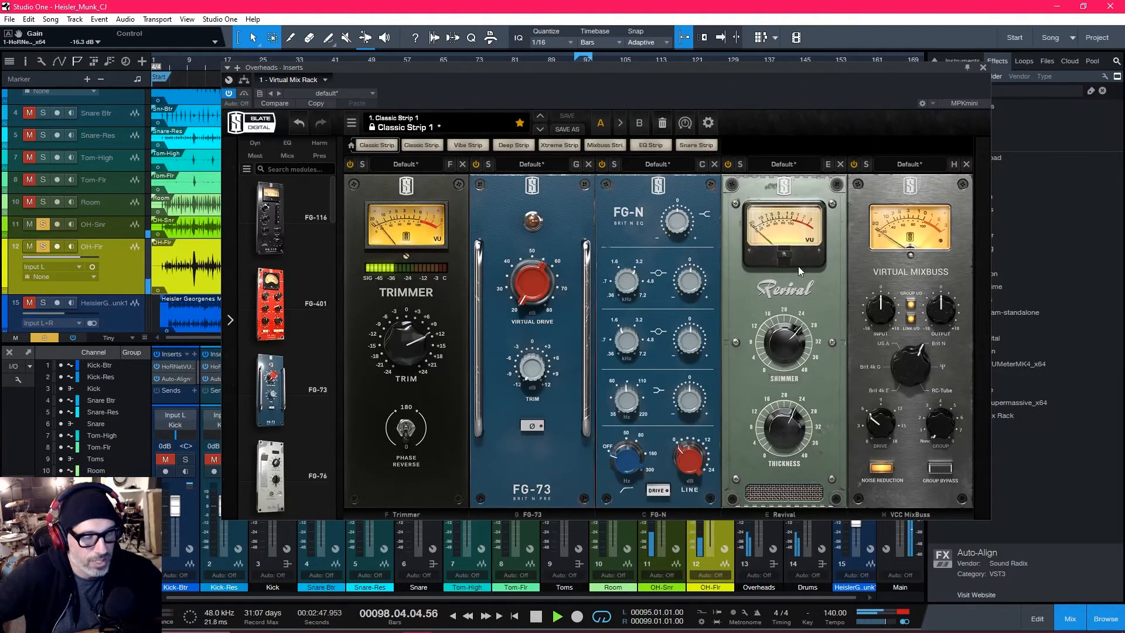
left_click_drag(781, 433, 796, 532)
left_click_drag(792, 486, 793, 434)
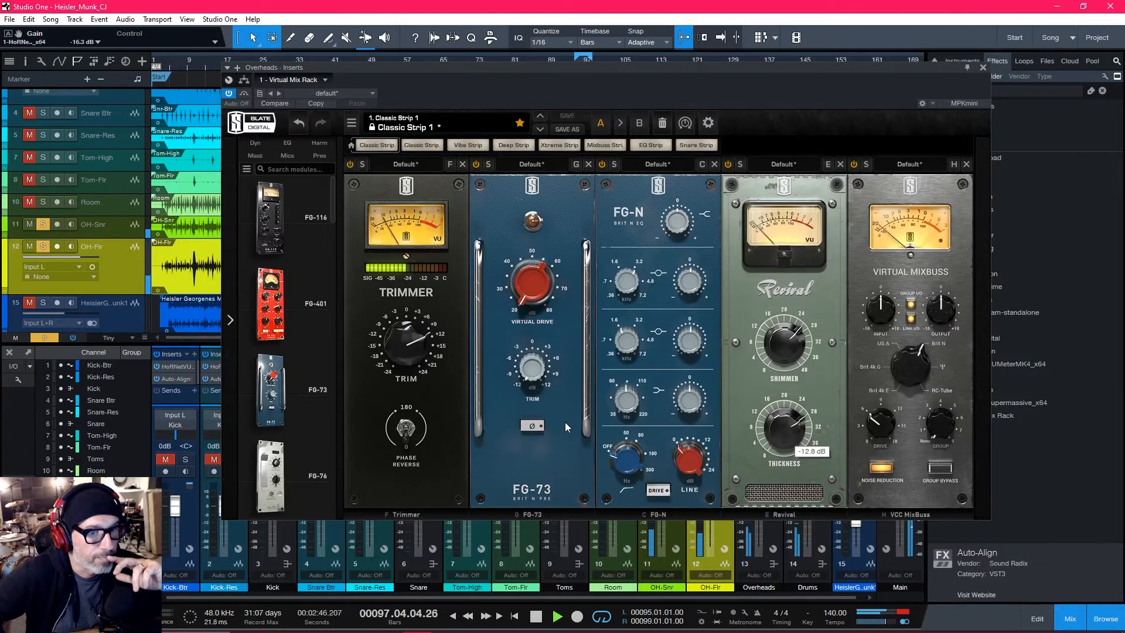
Step: On the Overheads FG-N EQ, boost the low band to about +4.0 dB and cut the low-mid band to about -5.8 dB
mouse_move(698, 398)
left_mouse_down()
mouse_move(704, 346)
mouse_move(692, 415)
left_mouse_up()
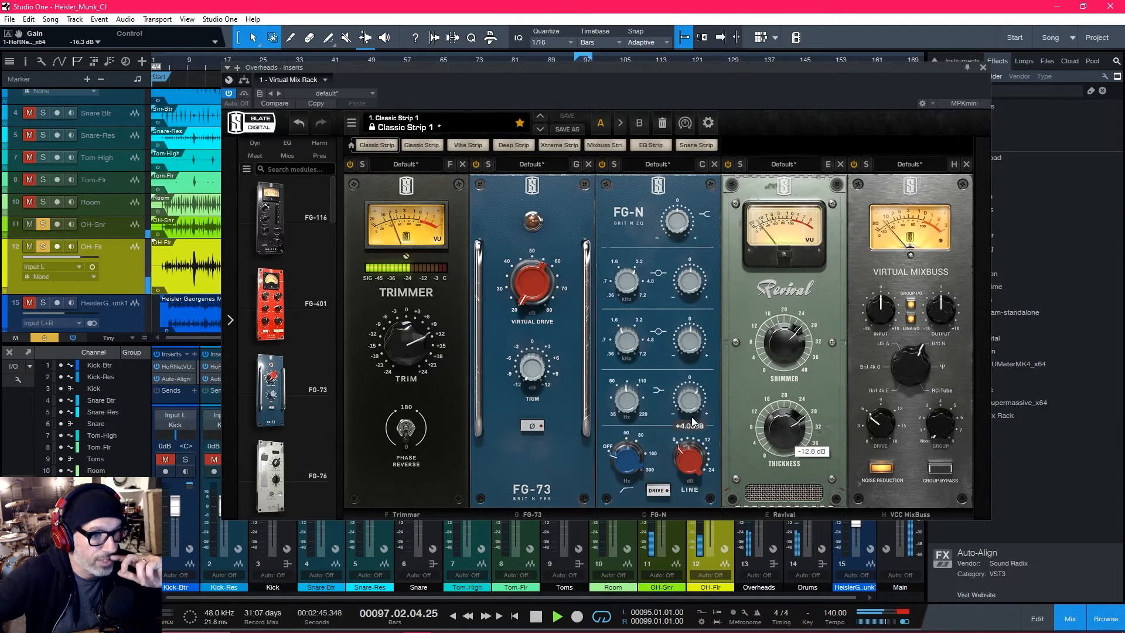
left_click_drag(692, 342, 692, 353)
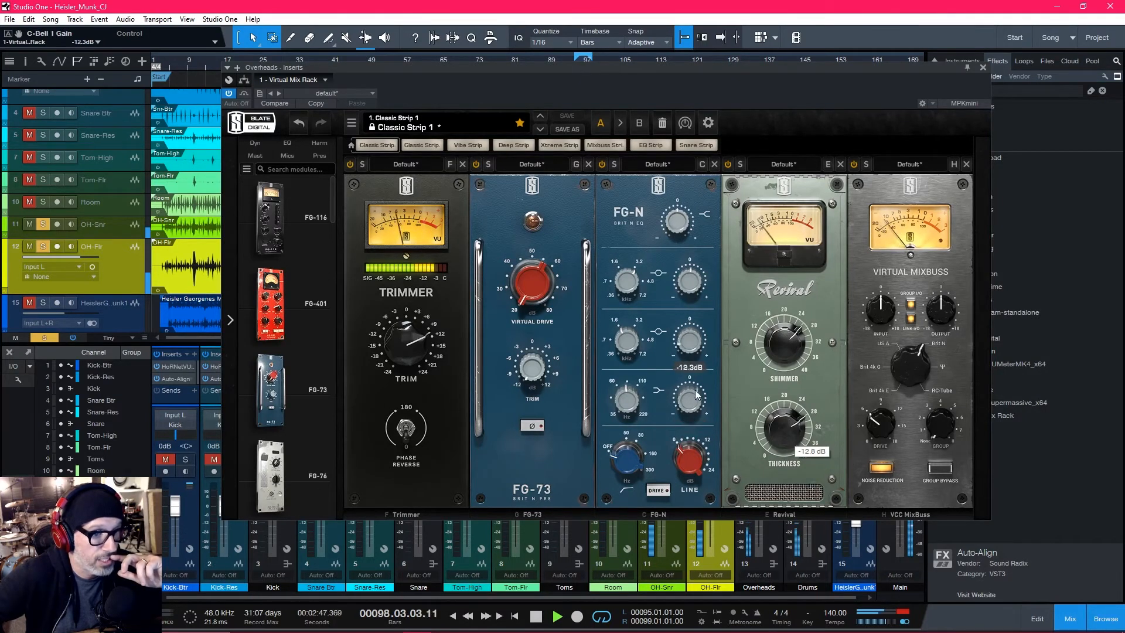
left_click_drag(694, 402, 696, 344)
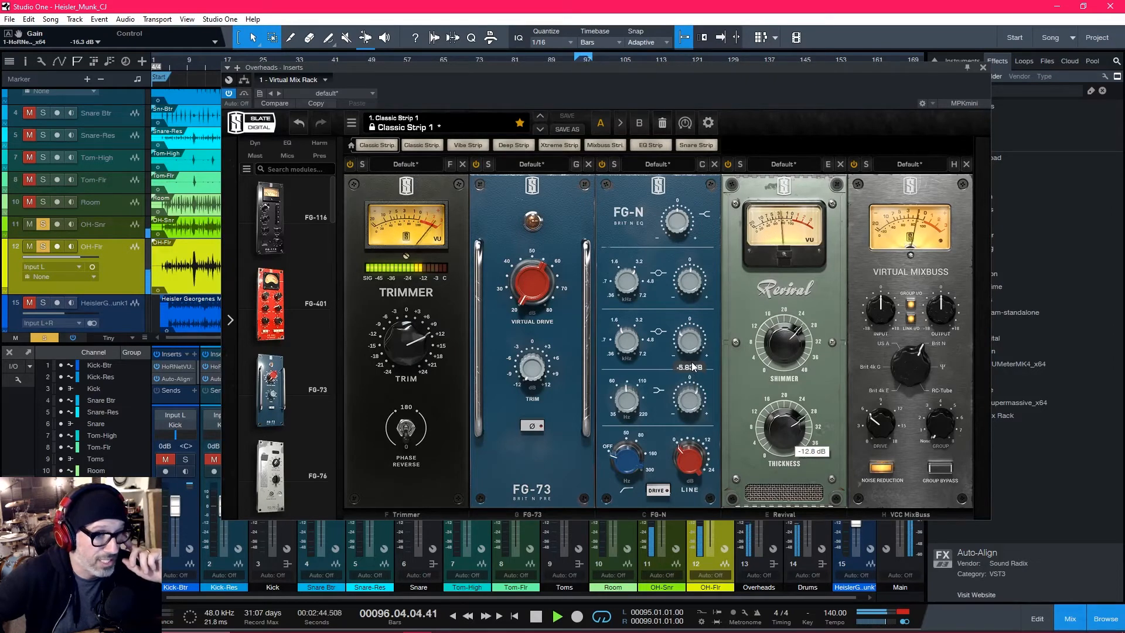
Step: Boost the FG-N's high-mid band to about +3.6 dB and adjust its high shelf gain
left_click_drag(697, 284, 698, 236)
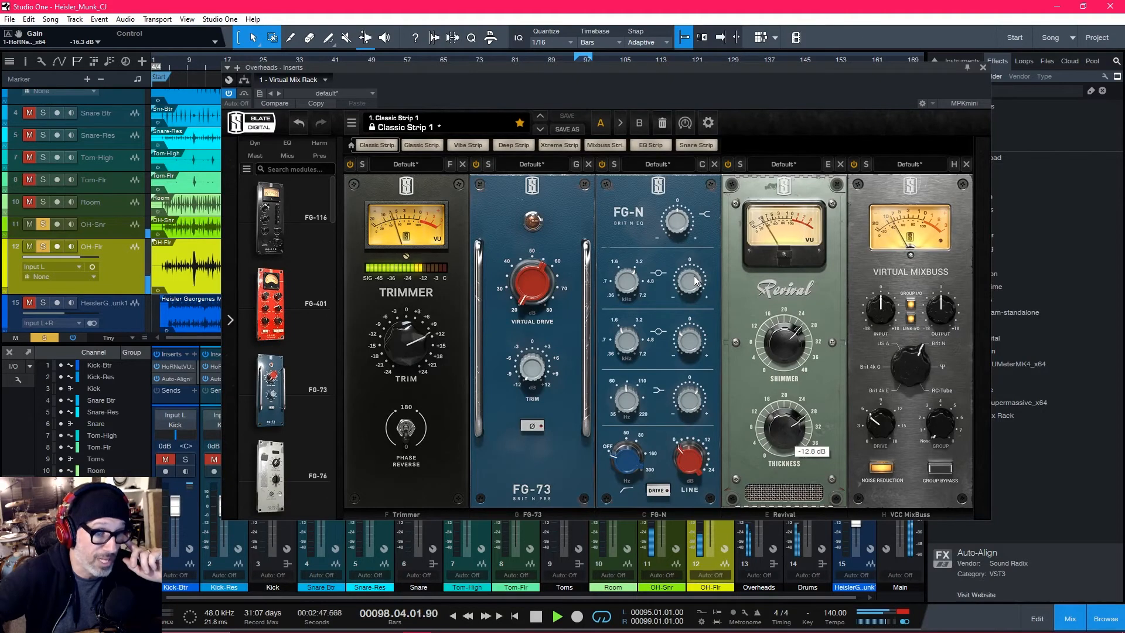
left_click_drag(695, 280, 696, 315)
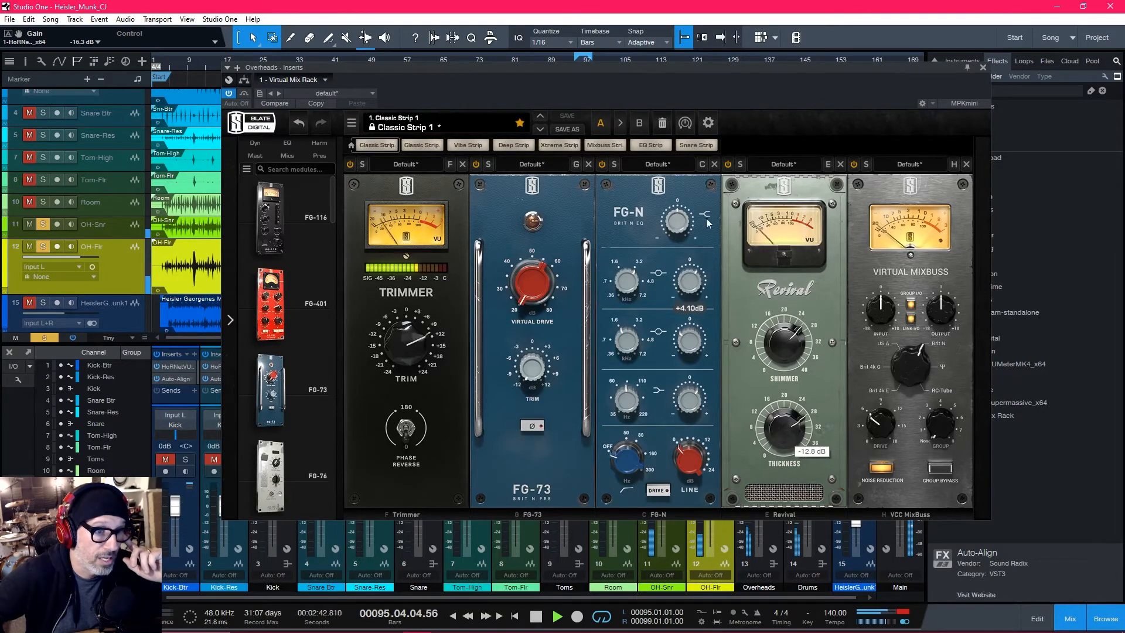
mouse_move(681, 224)
left_mouse_down()
mouse_move(685, 189)
mouse_move(687, 236)
mouse_move(685, 228)
left_mouse_up()
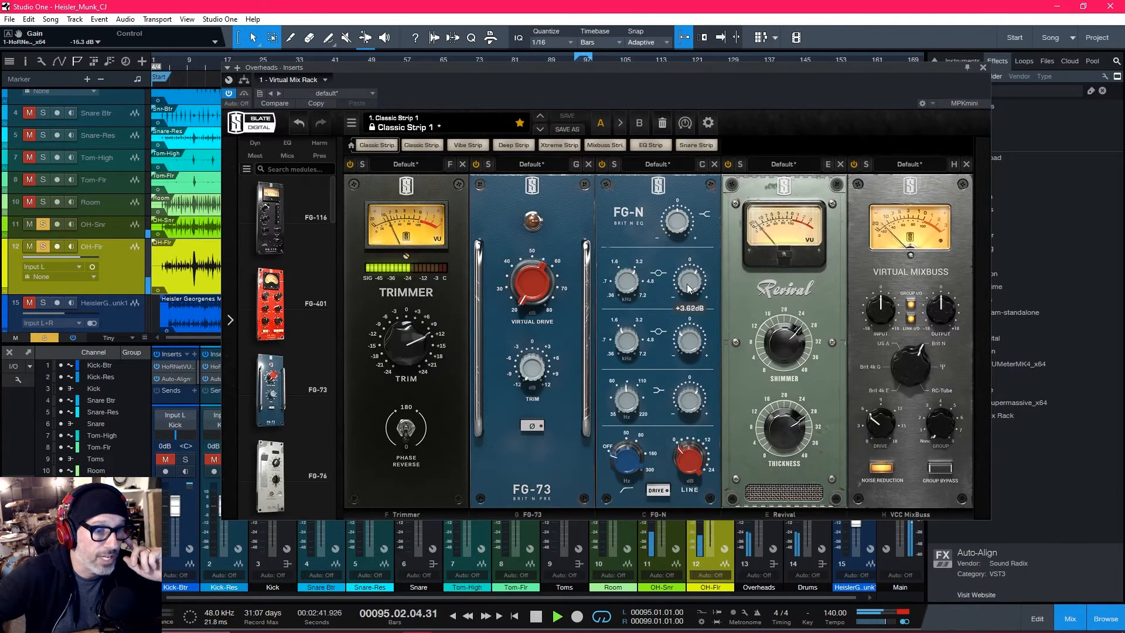
Step: Refine the FG-N to -3.62 dB in the low-mid band and +3.50 dB in the low band, and close the Overheads rack
mouse_move(694, 352)
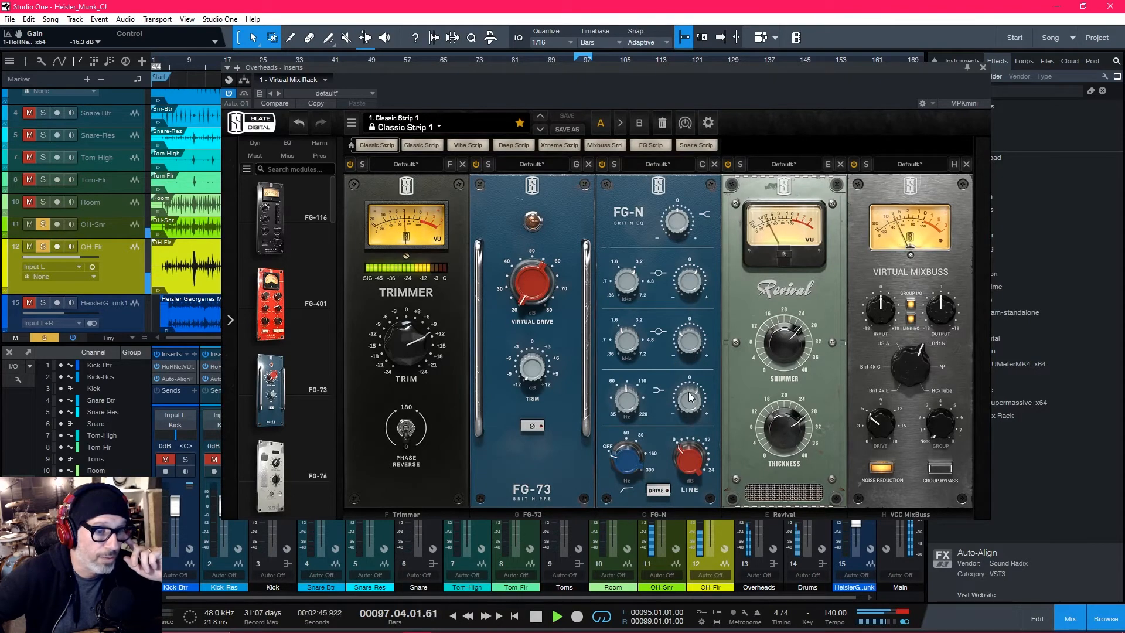
mouse_move(693, 340)
left_mouse_down()
mouse_move(695, 321)
mouse_move(706, 347)
left_mouse_up()
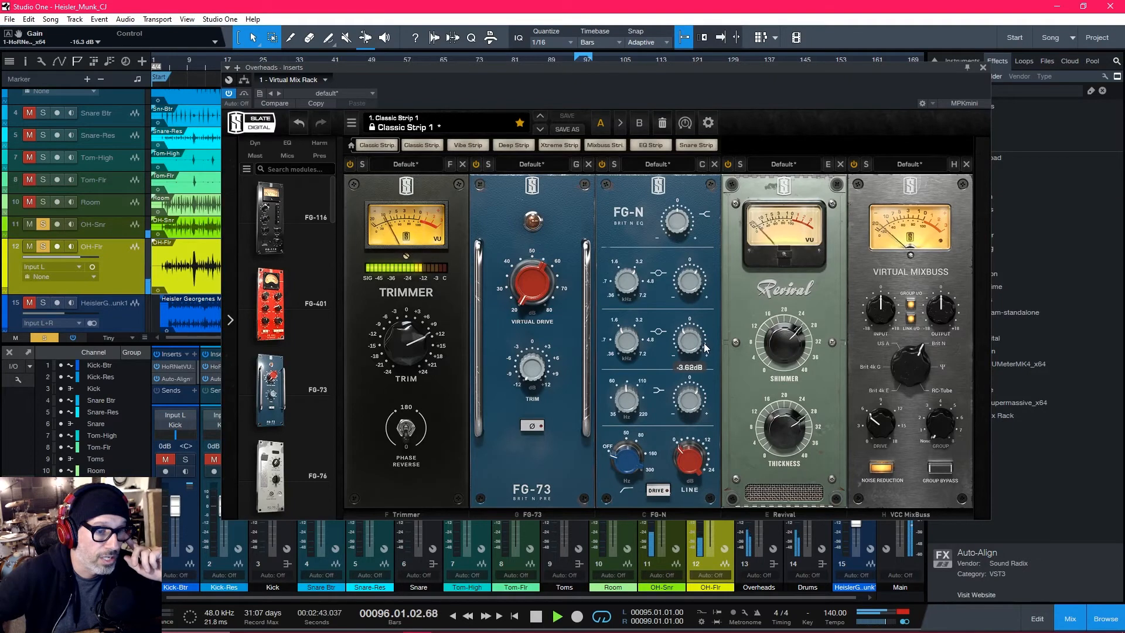
left_click_drag(693, 397, 706, 425)
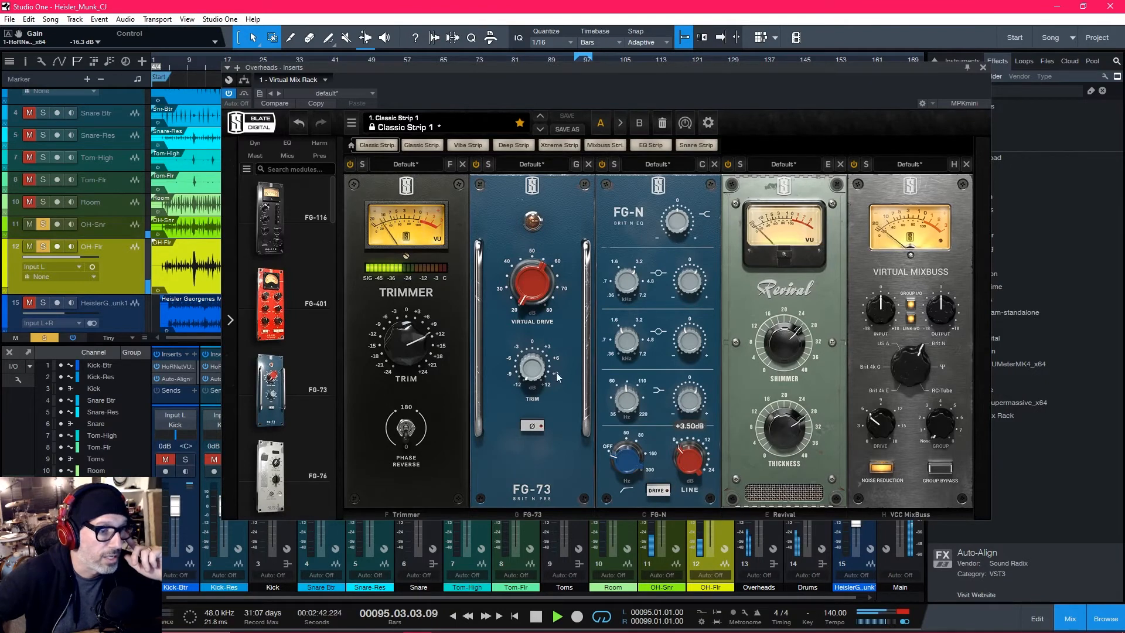
mouse_move(537, 374)
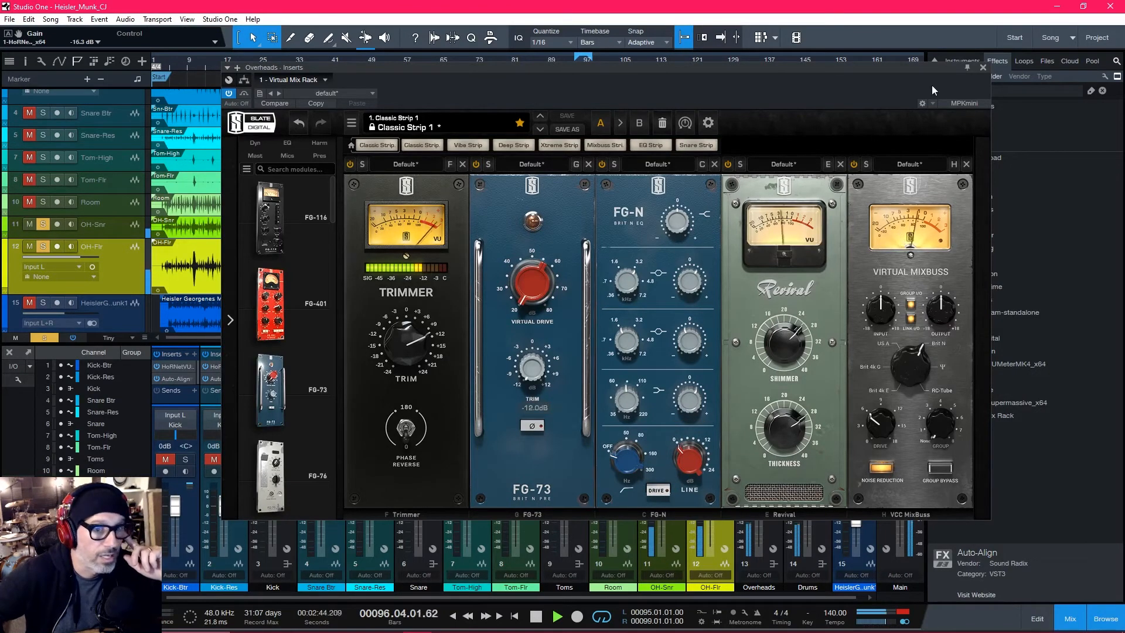
left_click(983, 67)
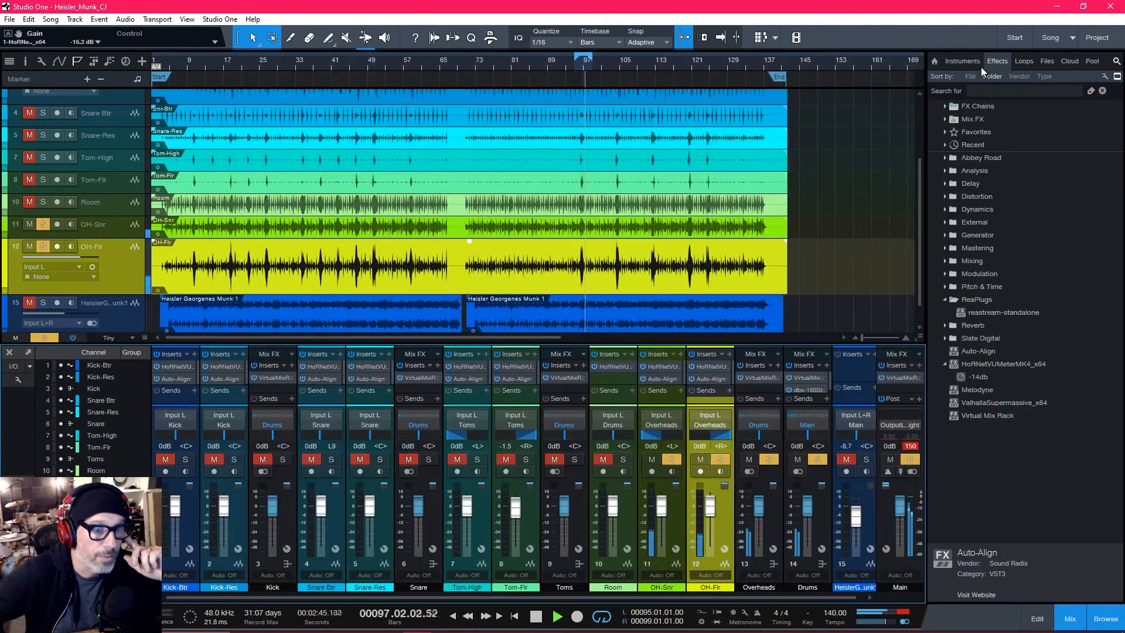
Step: Clear all solos, mute the backing music track, and play the full drum mix from around bar 71 with autoscroll enabled
left_click(768, 460, "alt")
left_click(846, 460)
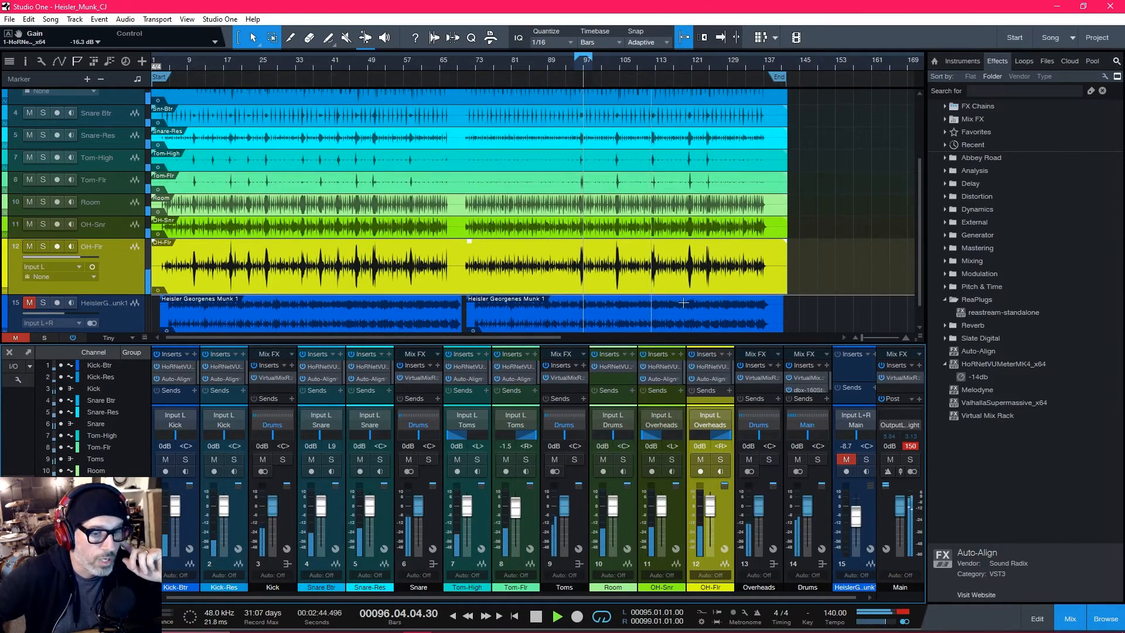
key("f")
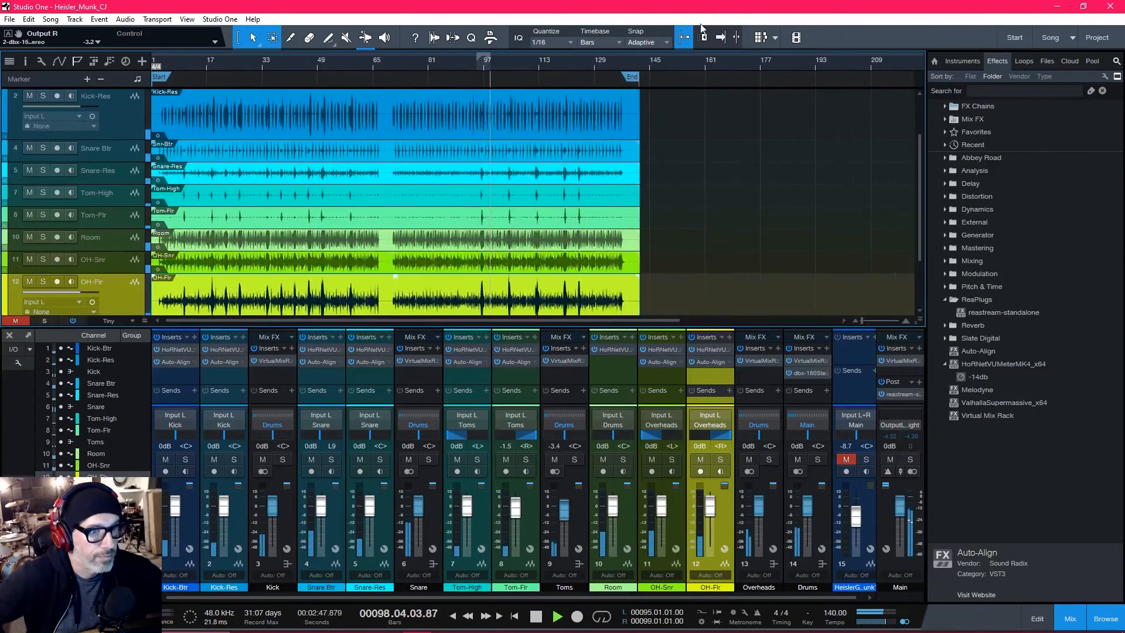
left_click(395, 64)
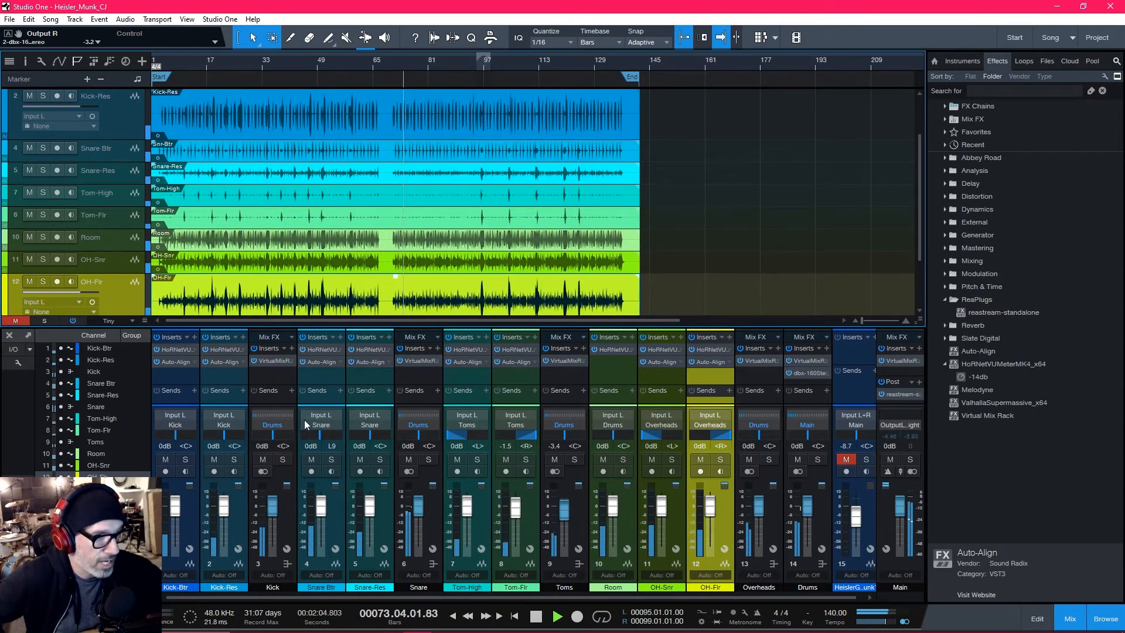
Step: Compare the drums alone and with the backing music by toggling the music track's mute, leave it muted and stop playback
scroll(126, 285, "down", 3)
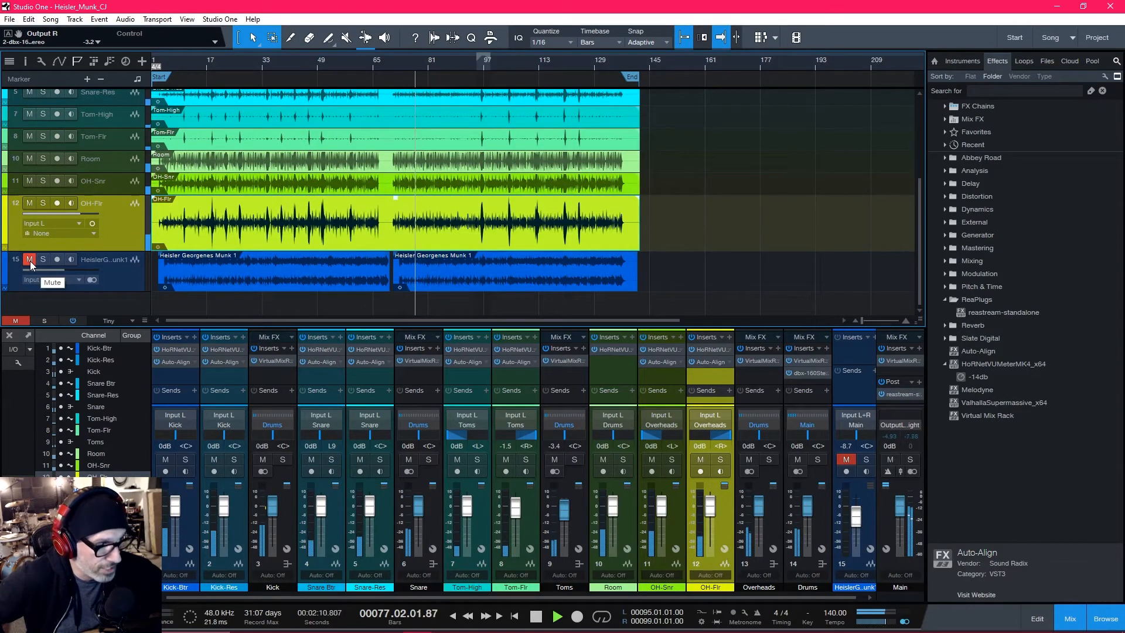
left_click(29, 261)
left_click(29, 261)
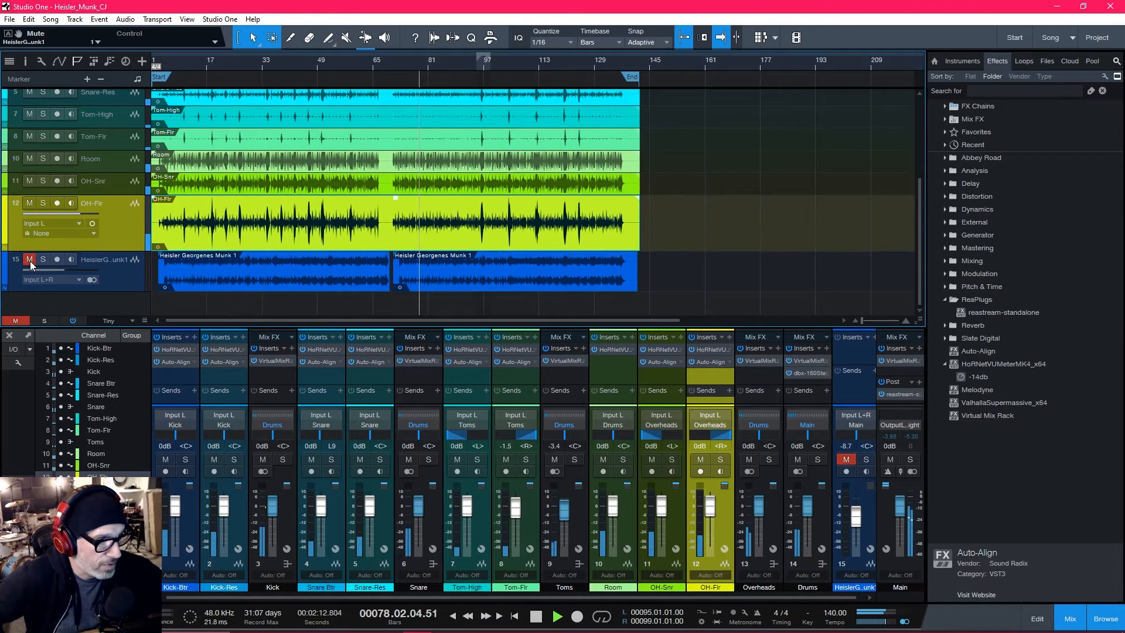
left_click(30, 261)
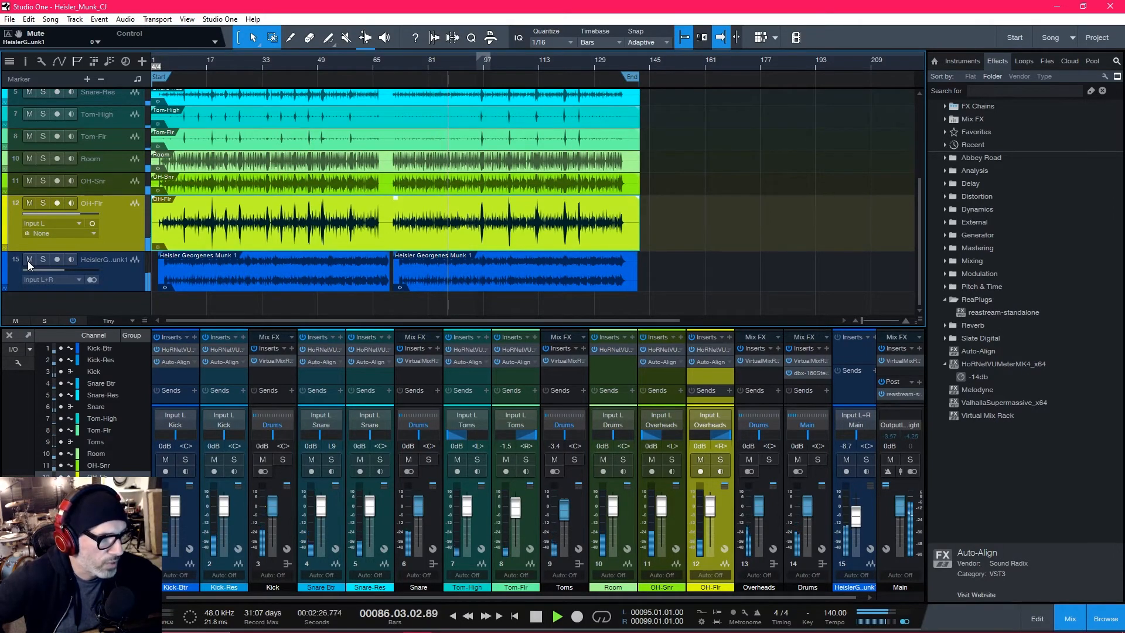
left_click(29, 261)
key("space")
Step: Add a new FX channel to the mixer from the Snare Btr channel
scroll(680, 186, "up", 3)
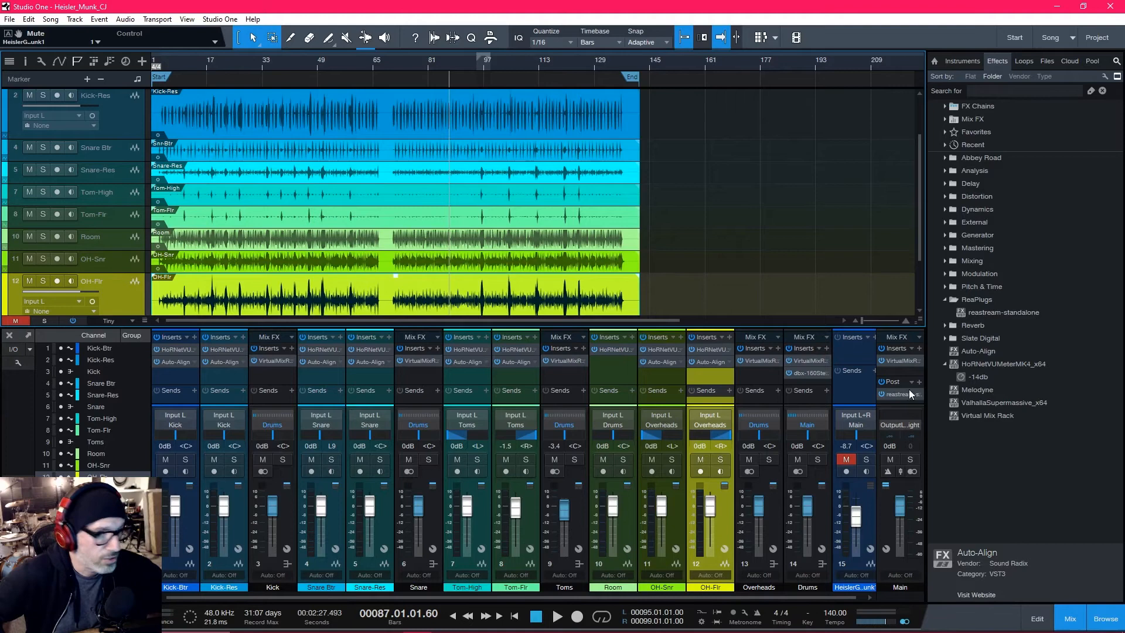
left_click_drag(815, 597, 887, 598)
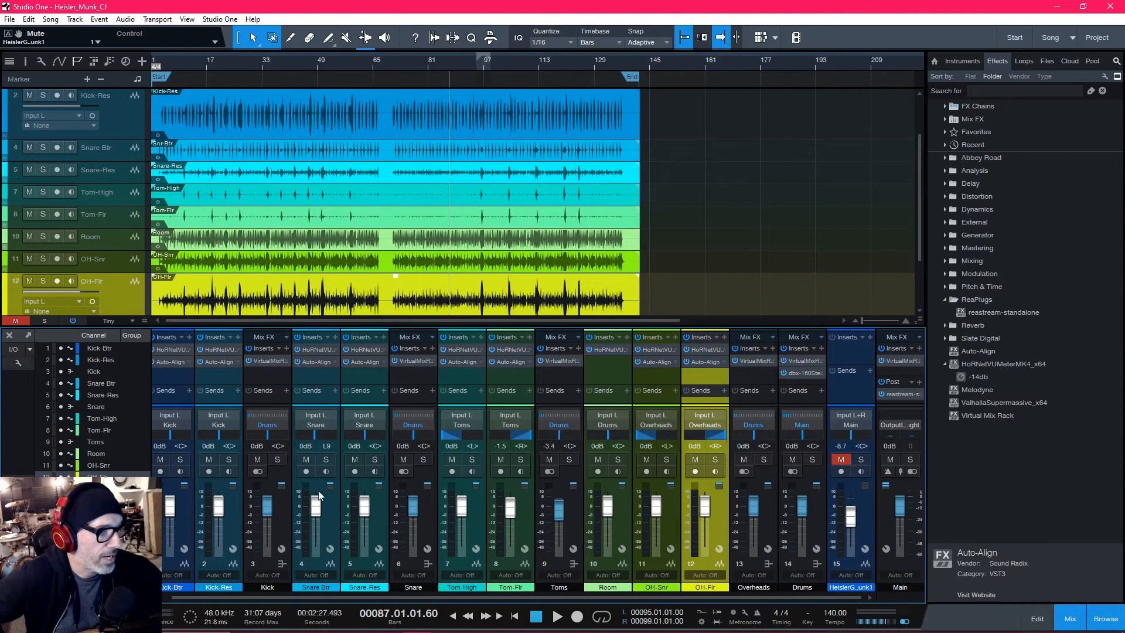
right_click(325, 378)
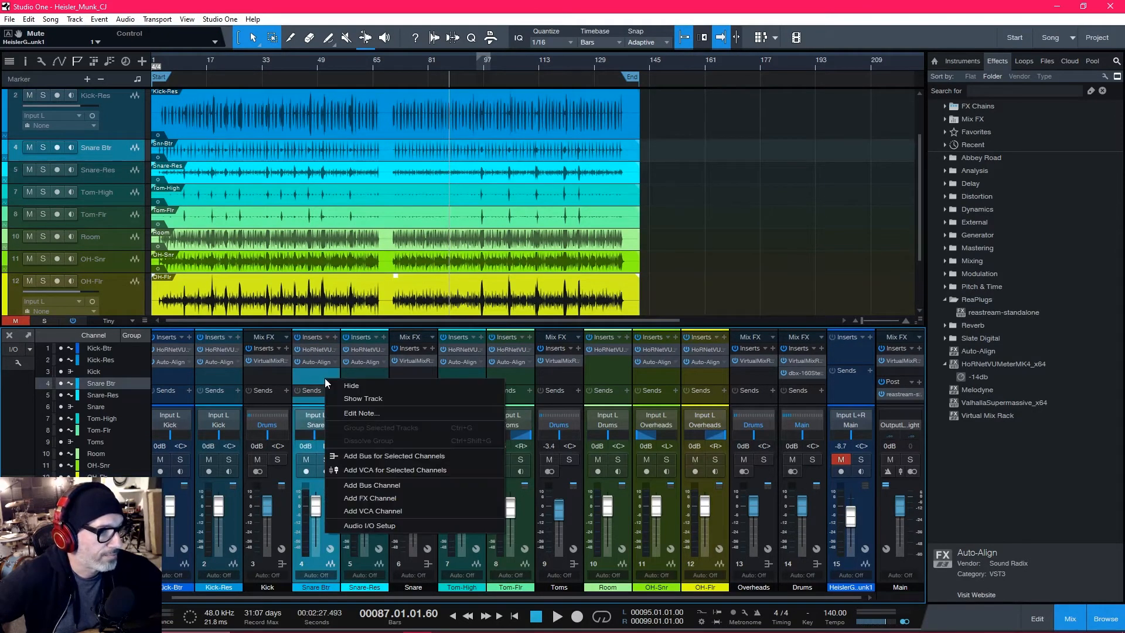
left_click(383, 495)
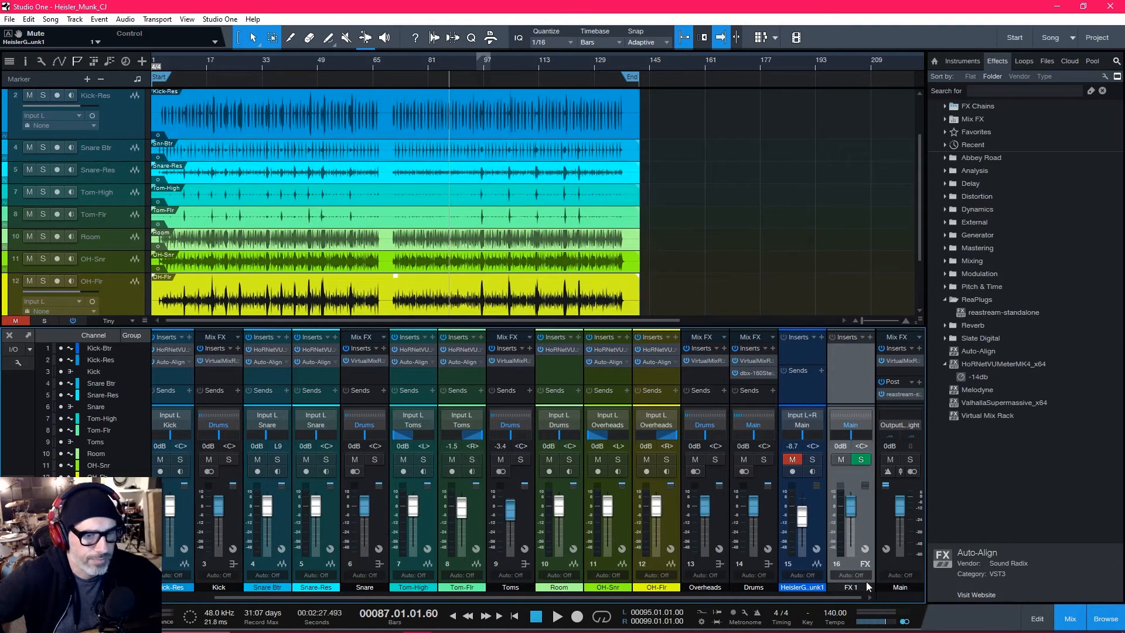
Step: Find ValhallaVintageVerb among the reverb effects and insert it on the FX 1 channel
left_click(965, 415)
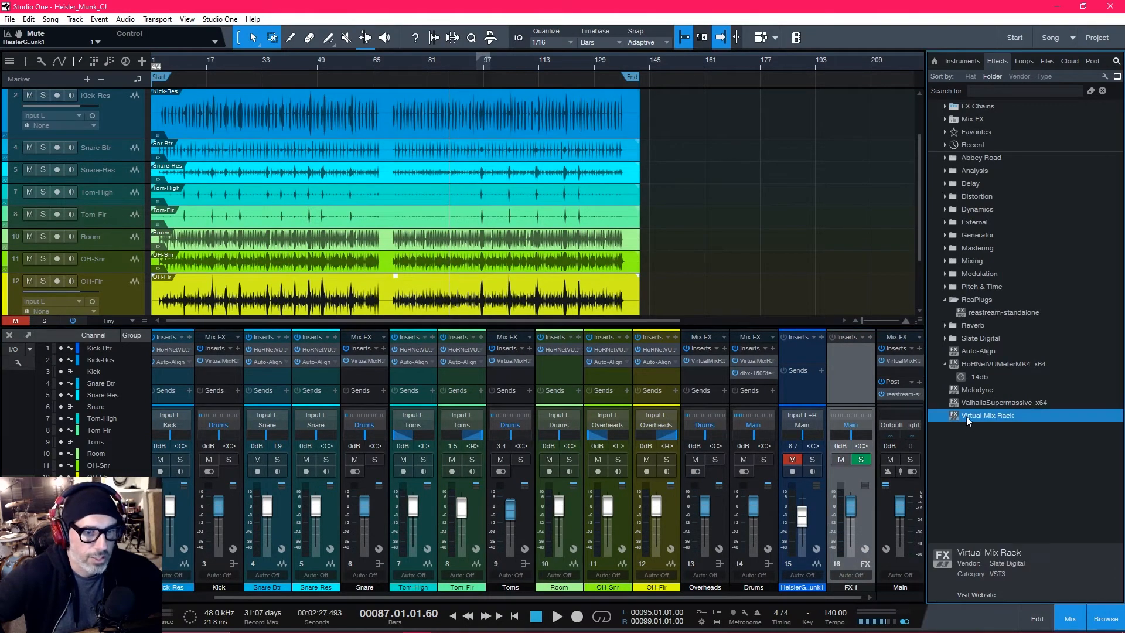
left_click(965, 403)
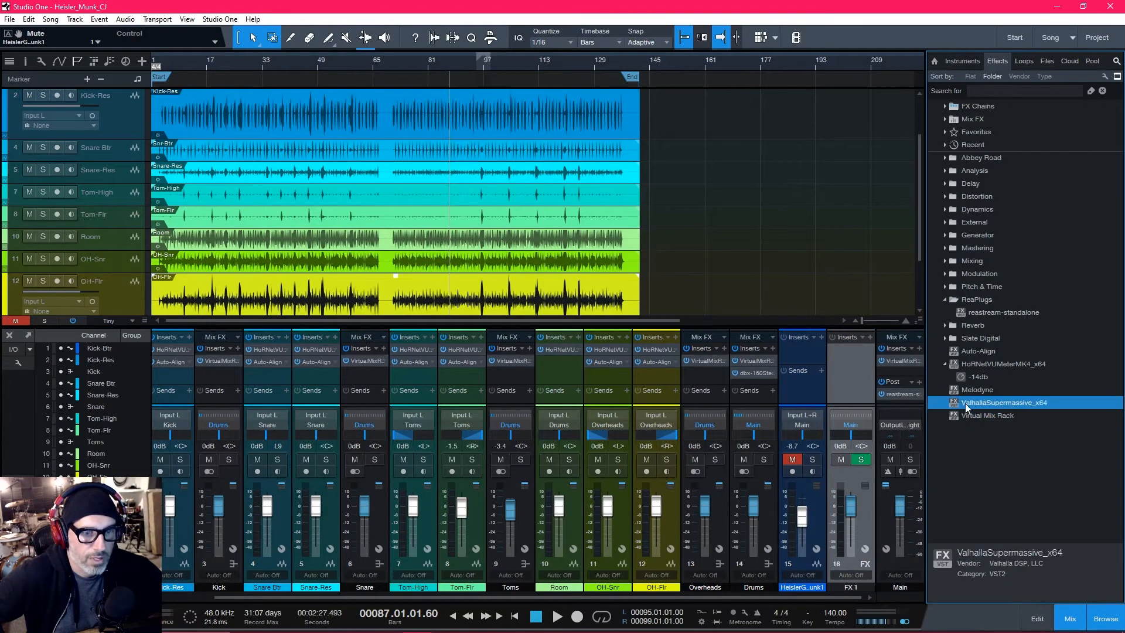
left_click(944, 325)
scroll(1000, 384, "down", 4)
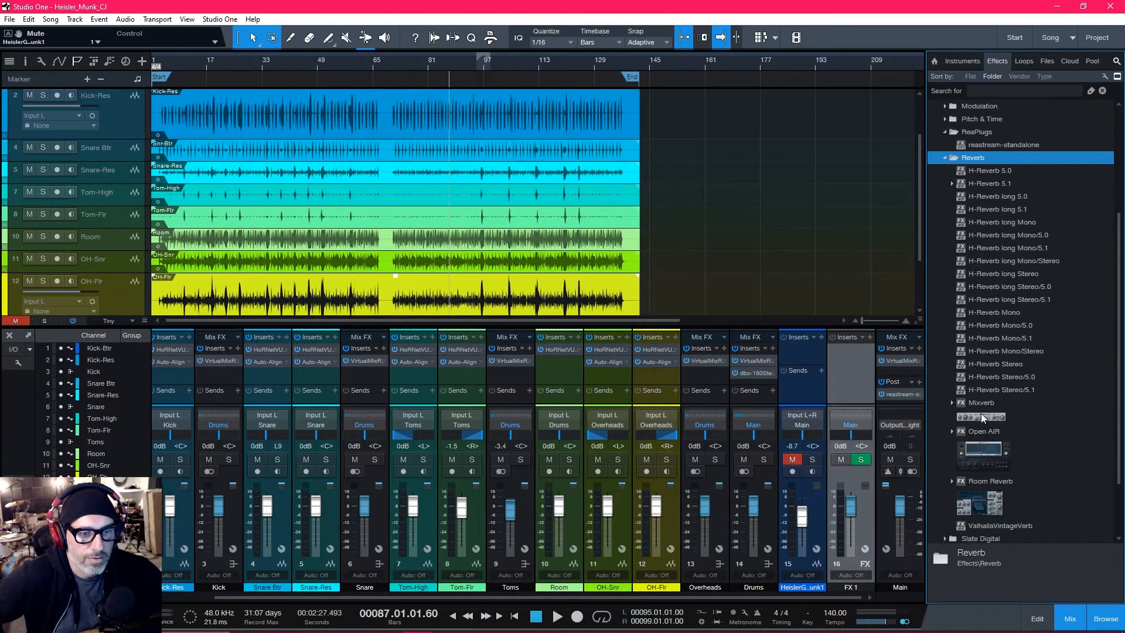
left_click(982, 387)
scroll(984, 399, "down", 3)
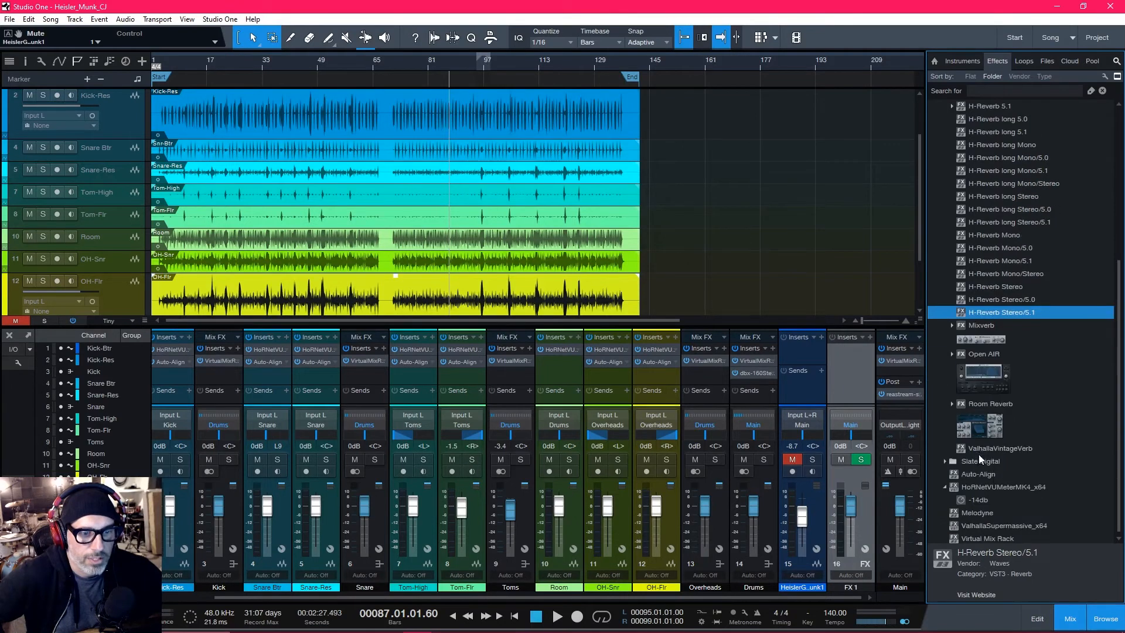
left_click(986, 449)
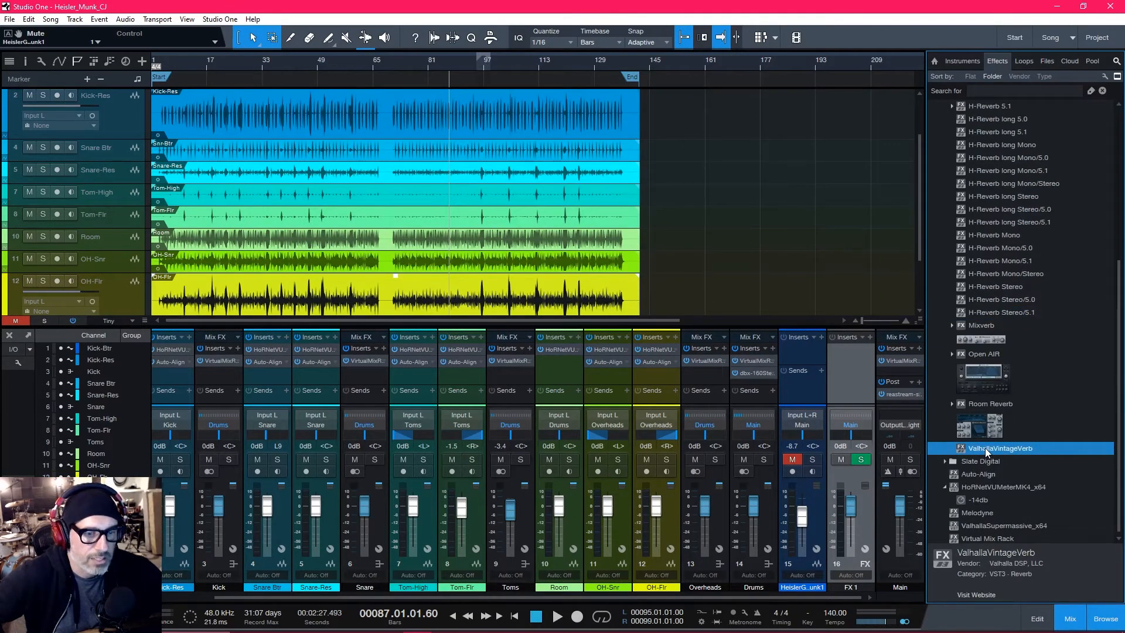
left_click_drag(985, 448, 846, 374)
left_click_drag(547, 209, 681, 224)
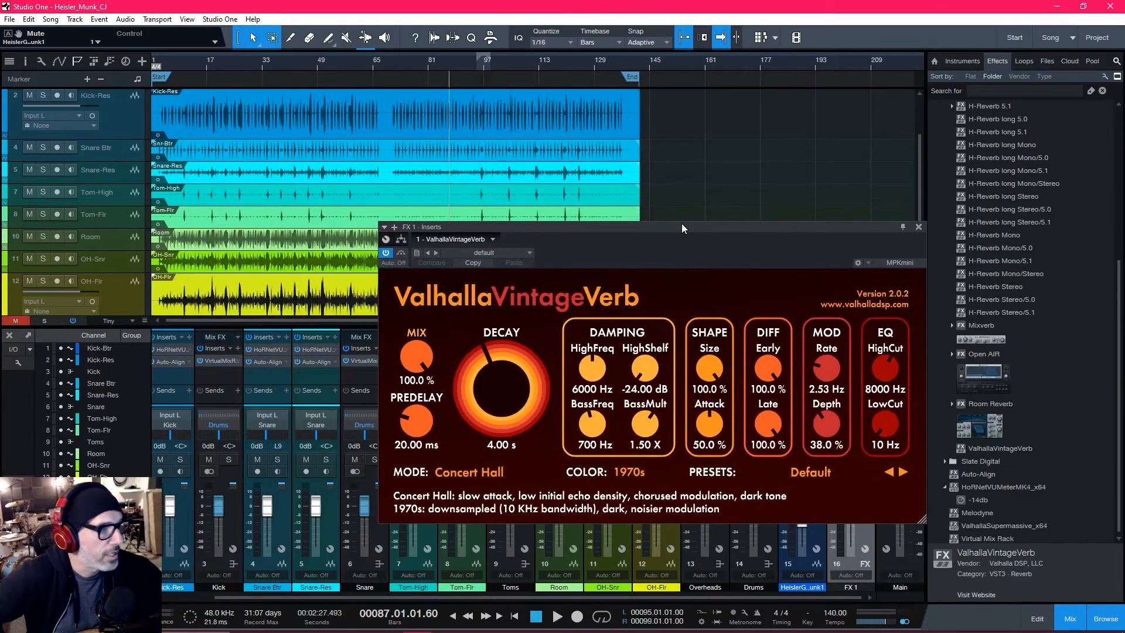
Step: Solo the Snare Btr track during playback and add a send from it to FX 1
left_click(44, 147)
key("space")
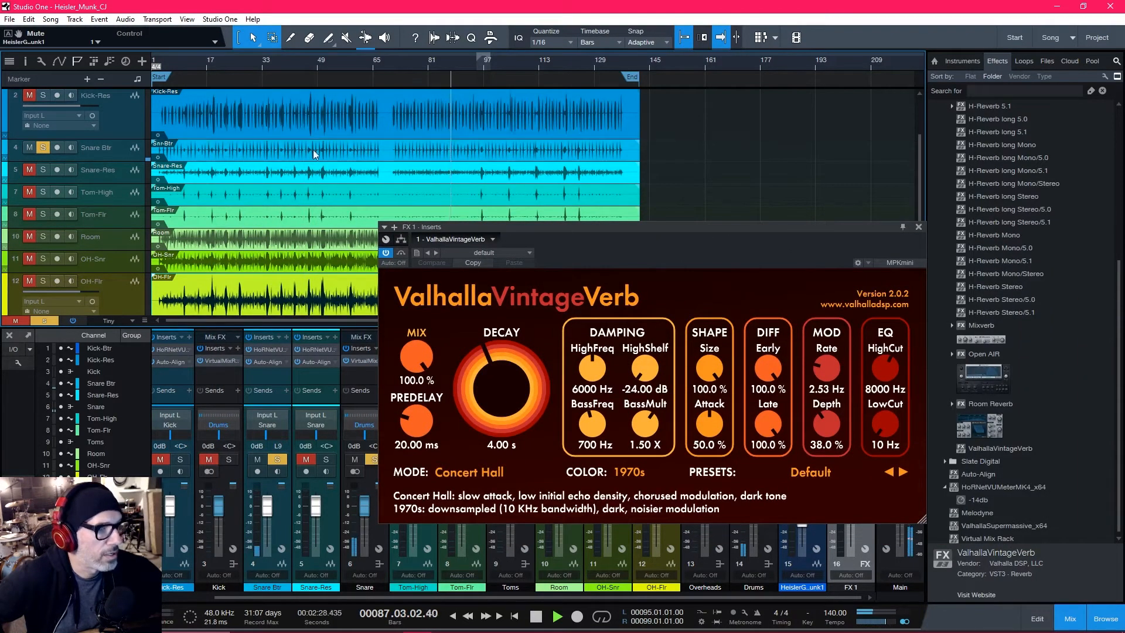
left_click(286, 390)
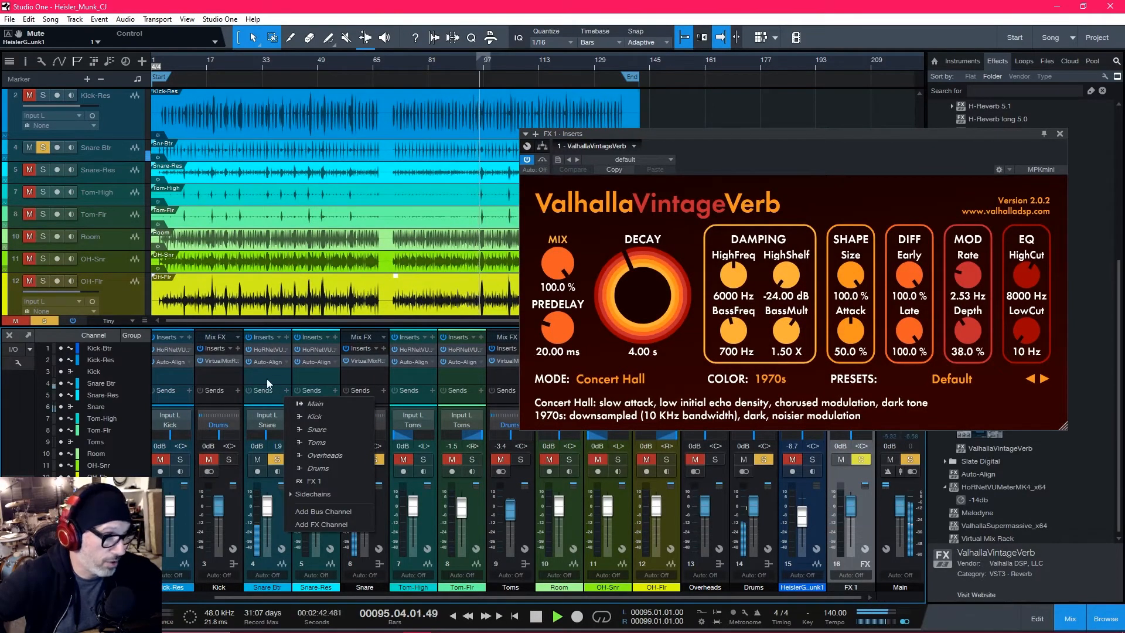
left_click(322, 481)
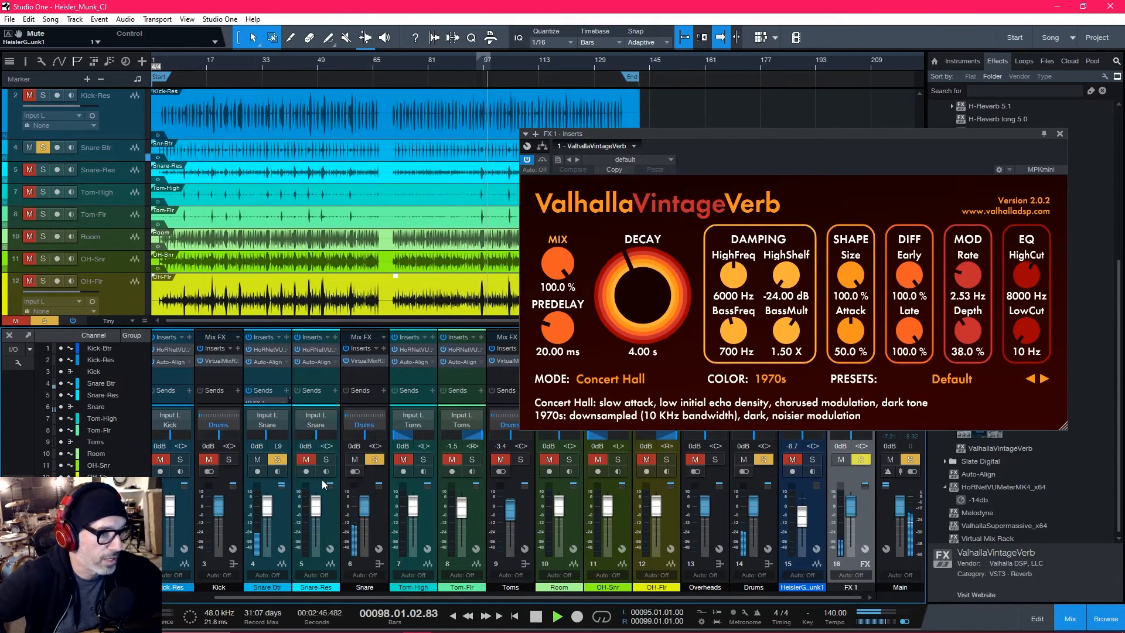
Step: Set the reverb to Ambience mode with a 65.2% mix, clear the Snare Btr solo and close the reverb window
left_click_drag(796, 136, 717, 209)
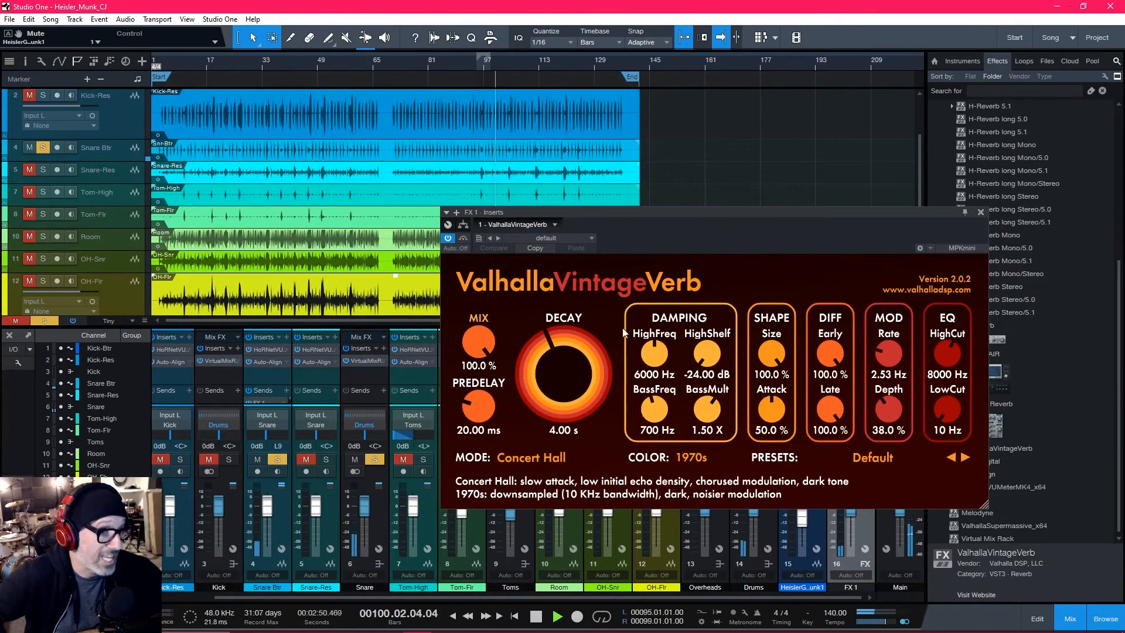
left_click(529, 457)
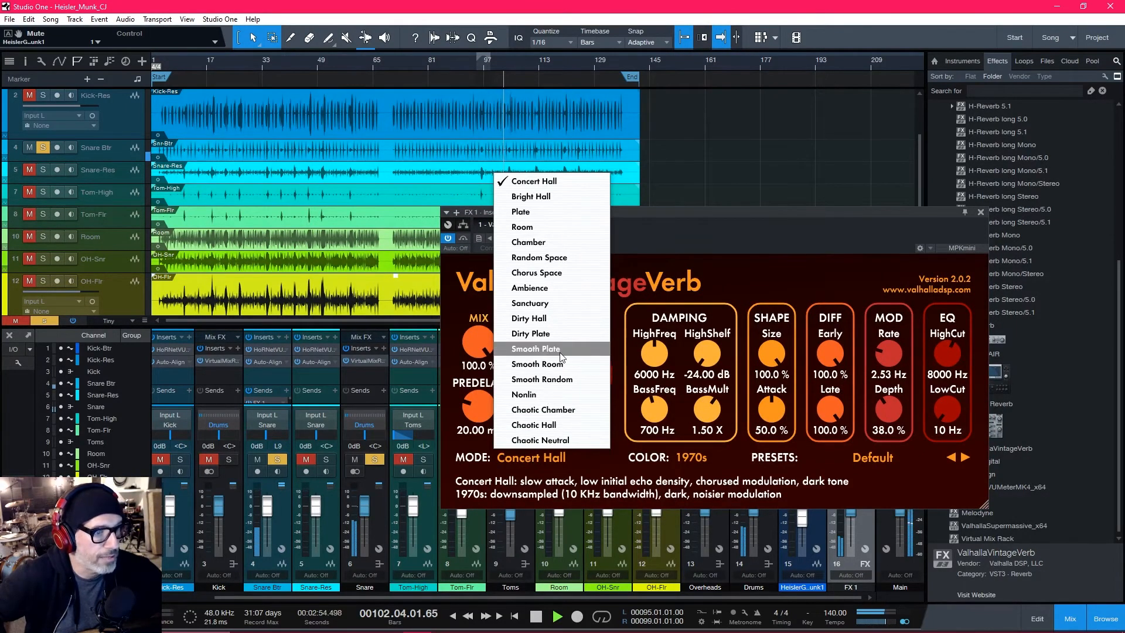
left_click(530, 287)
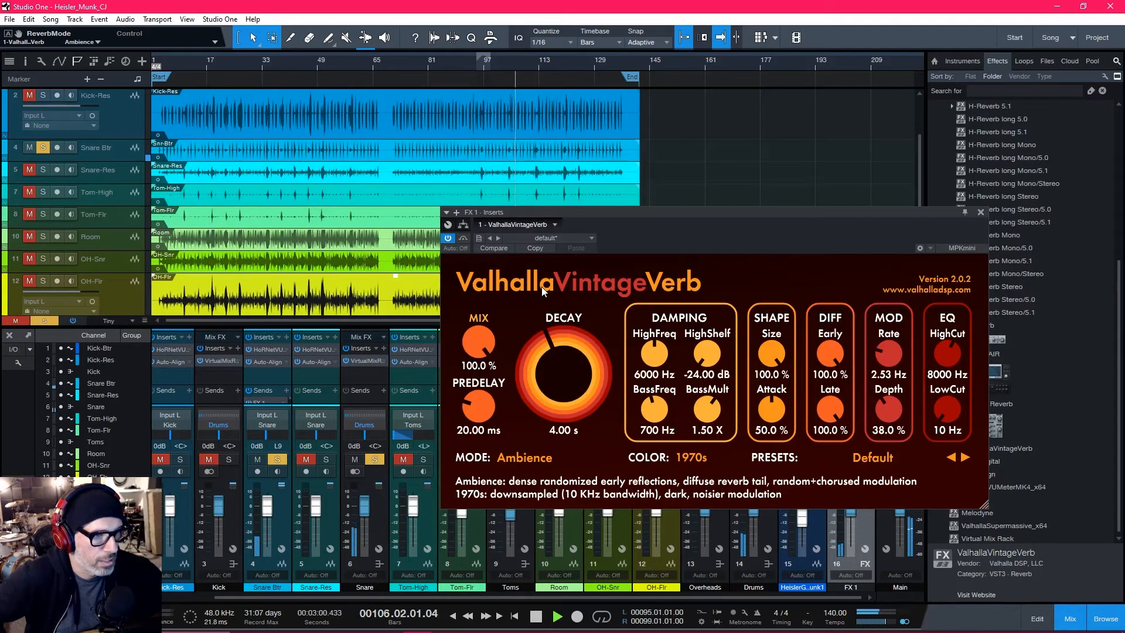
left_click_drag(473, 337, 477, 370)
scroll(483, 347, "down", 7)
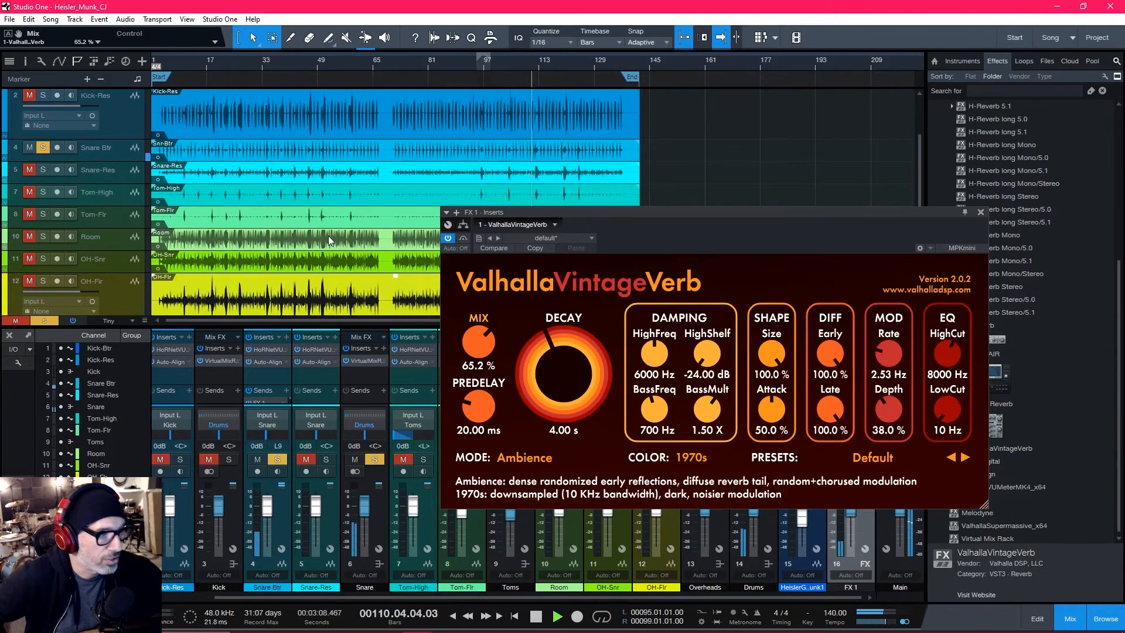
left_click(43, 147)
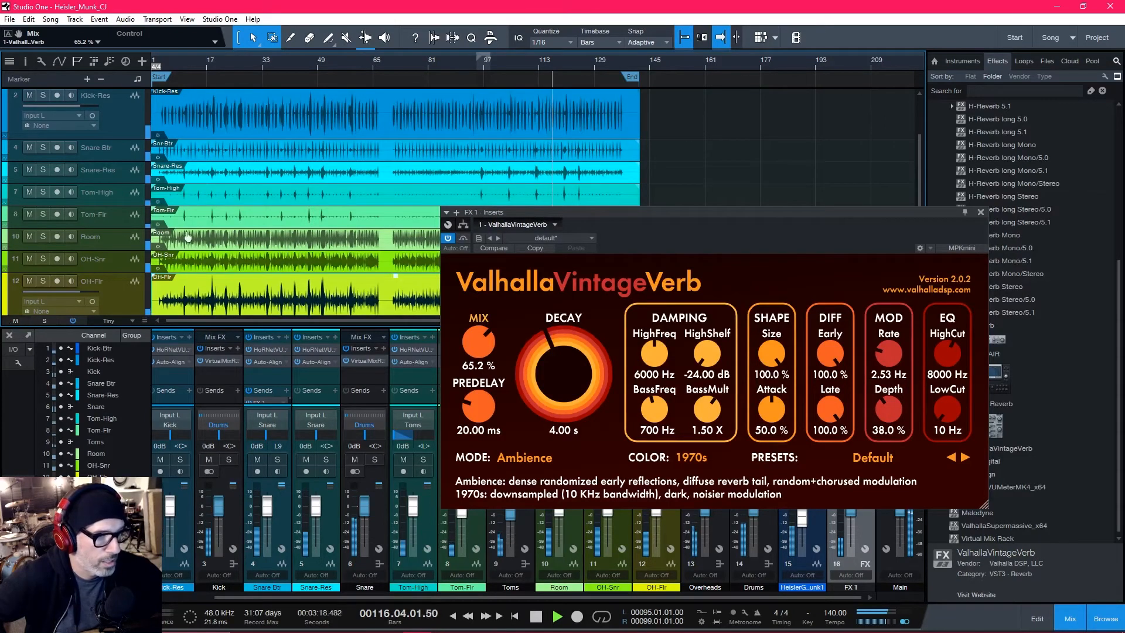
left_click(980, 212)
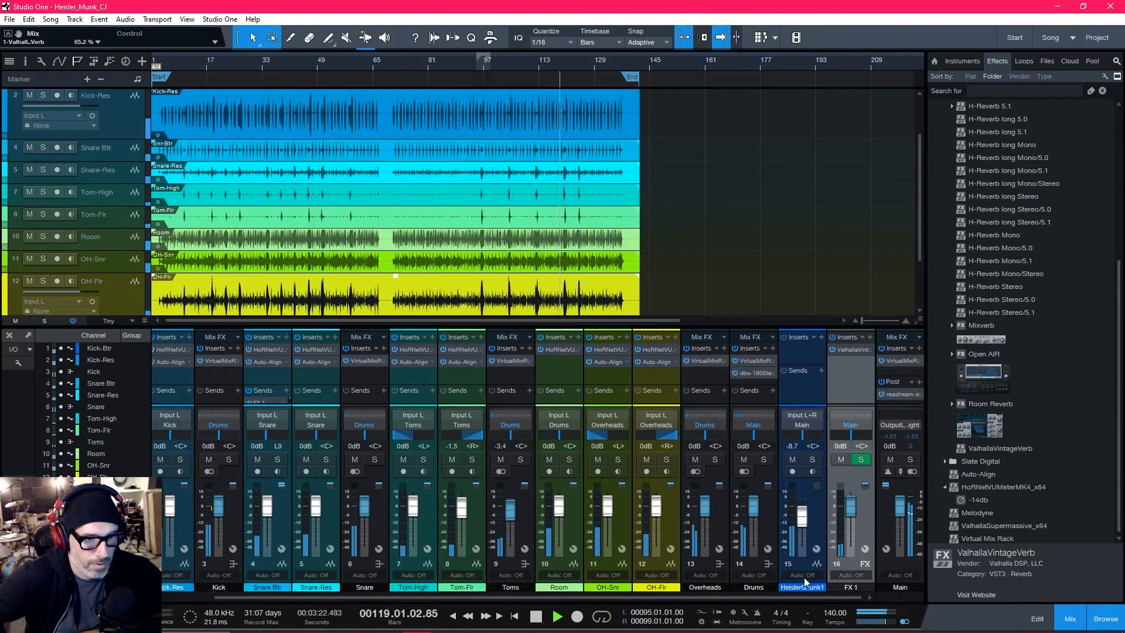
Step: Lower the backing music track to -10.2 dB against the drums and mute it
left_click_drag(803, 522, 805, 526)
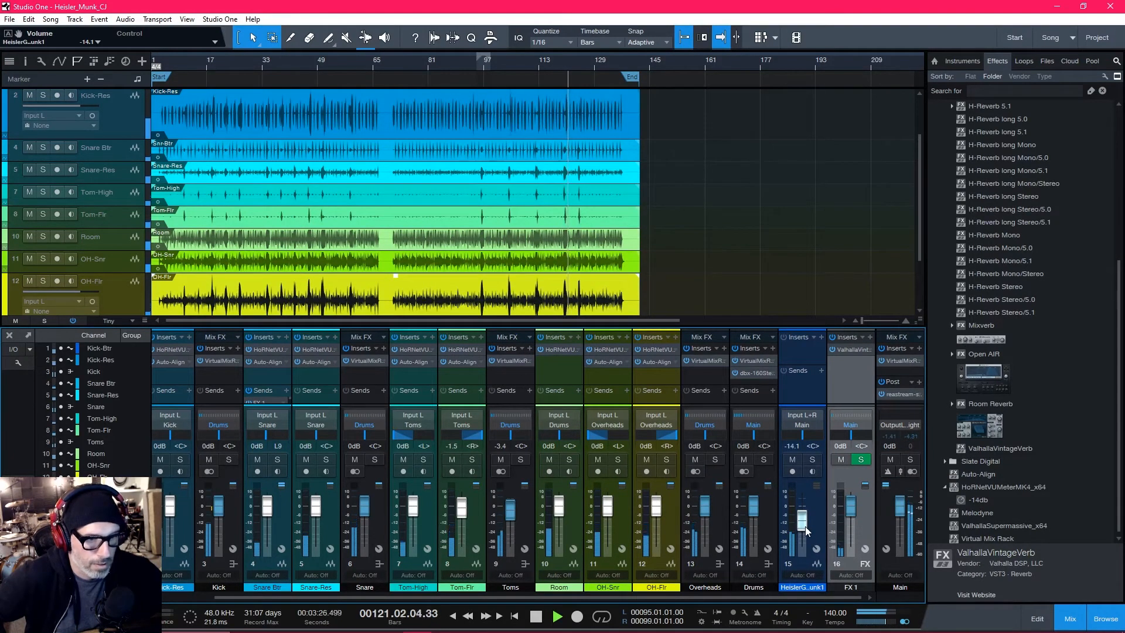
left_click_drag(805, 526, 807, 524)
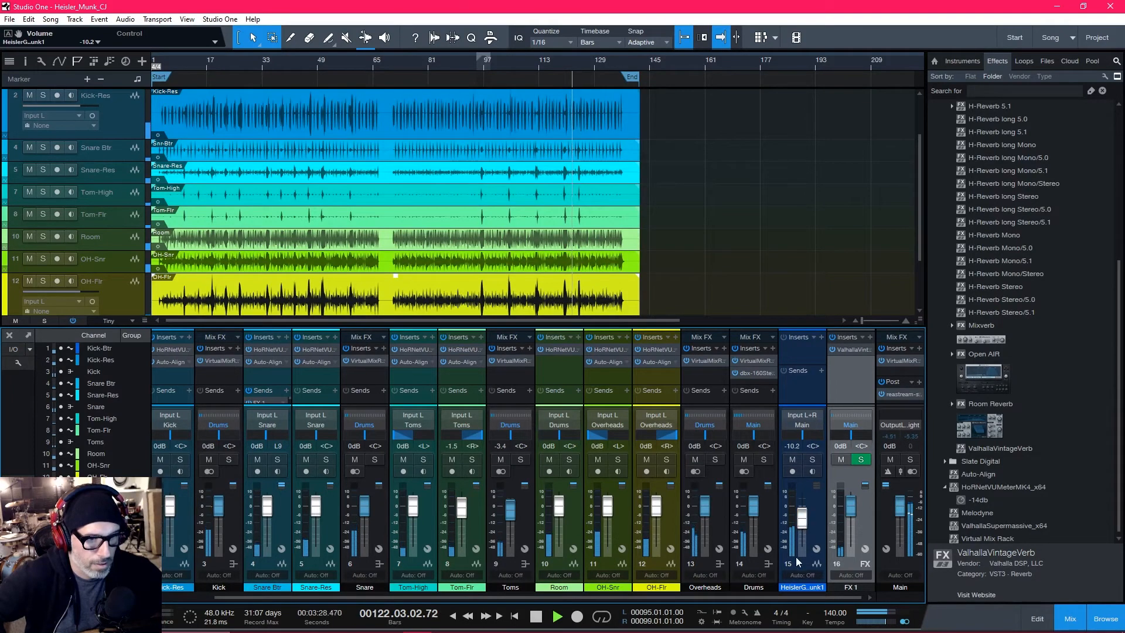
left_click(792, 460)
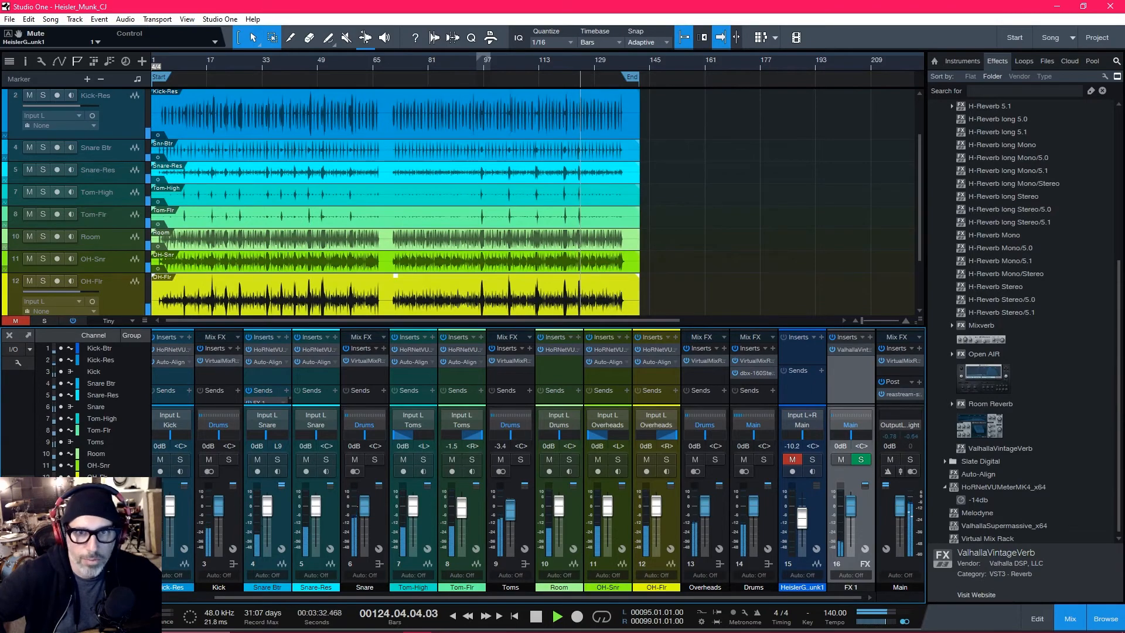
Step: Reopen the FX 1 reverb and set its decay to 1.85 s and its mix to 68.0%
left_click_drag(1124, 183, 618, 154)
left_click_drag(528, 304, 521, 317)
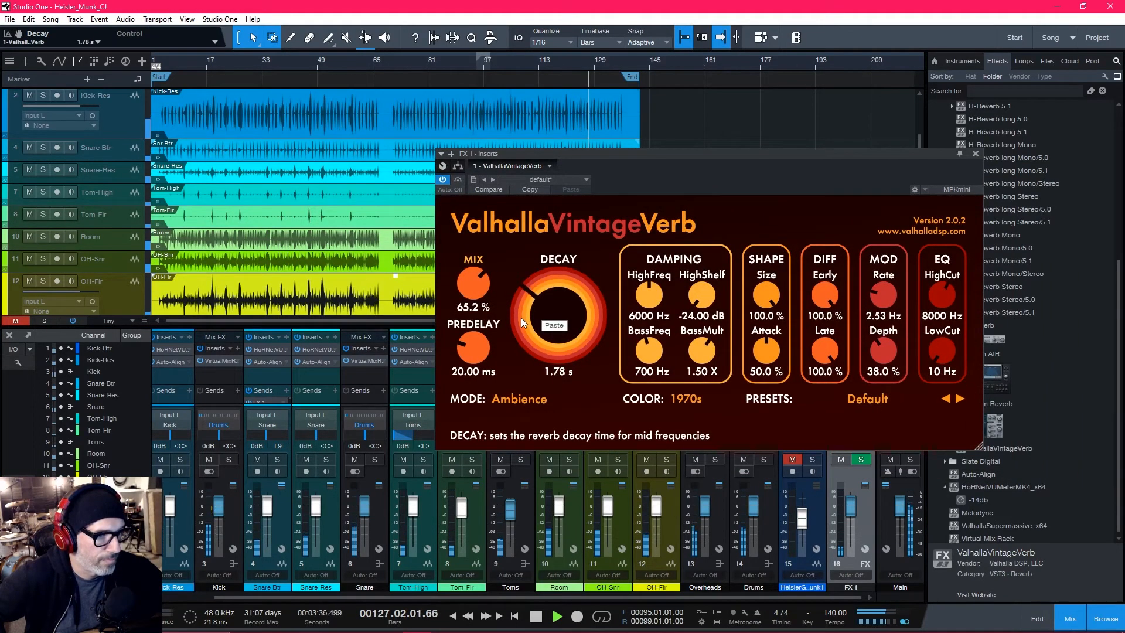
left_click_drag(473, 290, 517, 299)
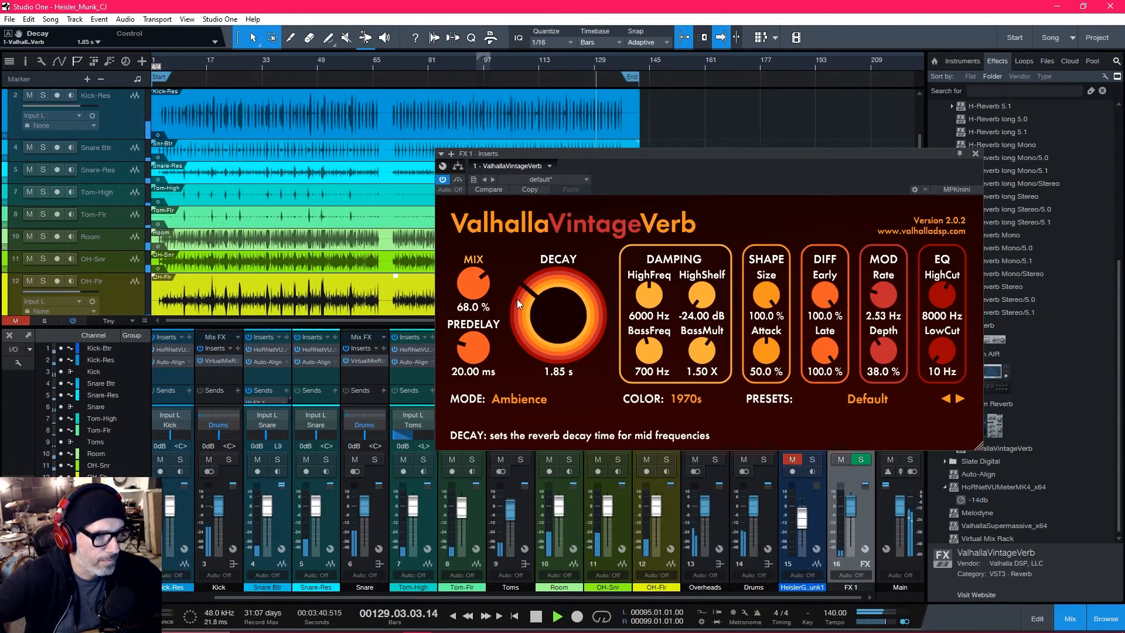
Step: Adjust the reverb's damping to a HighFreq of 14760 Hz and a HighShelf of -12.00 dB
left_click_drag(649, 291, 674, 439)
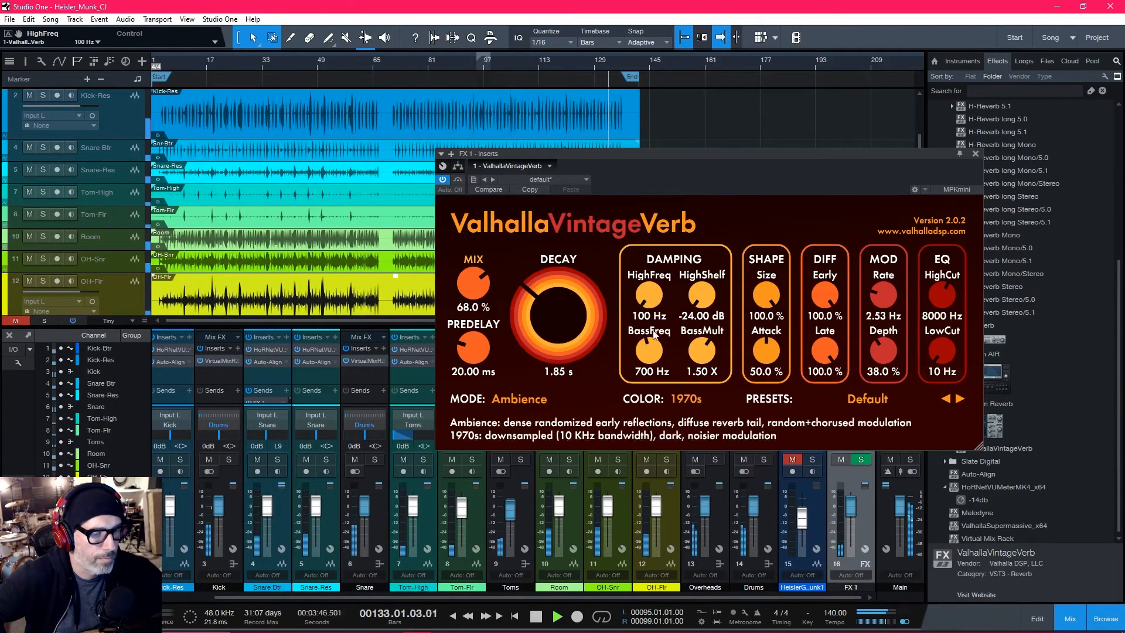
left_click_drag(649, 292, 650, 267)
left_click_drag(689, 178, 689, 196)
left_click_drag(702, 300, 659, 280)
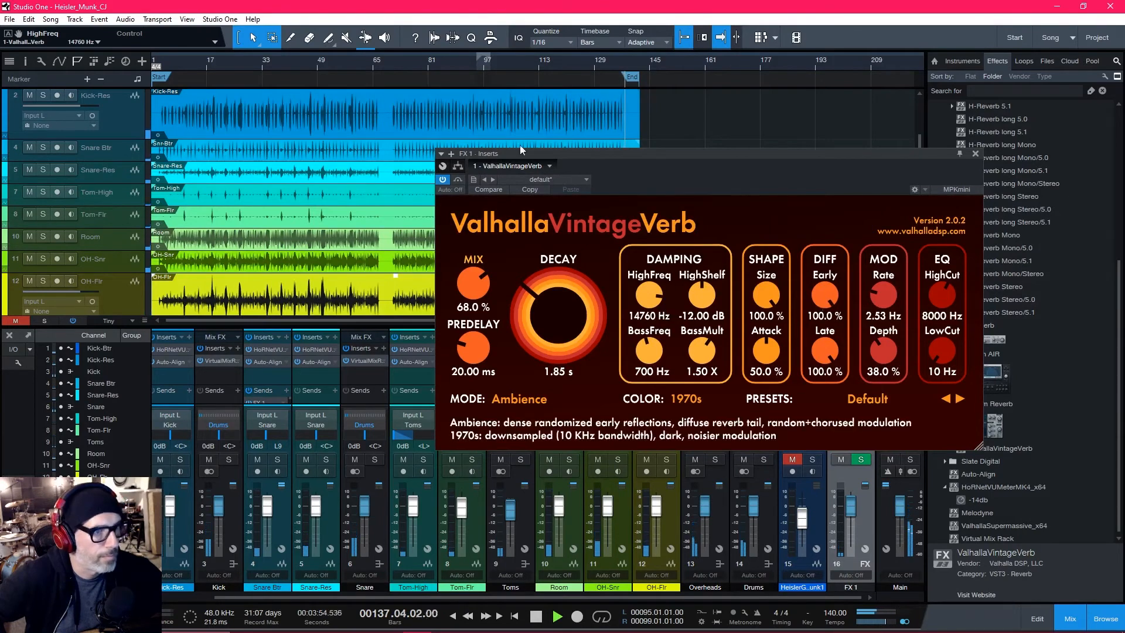
Step: Replay from around bar 74, set the reverb's damping BassFreq to 4460 Hz, and stop playback with the reverb closed
left_click(404, 63)
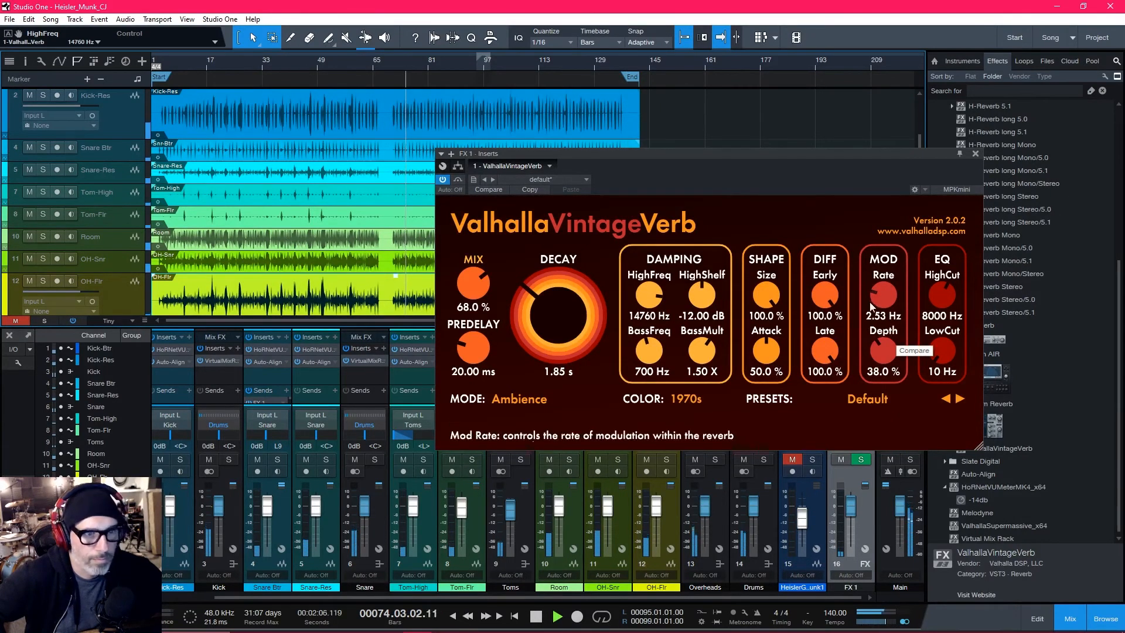
left_click_drag(650, 349, 662, 303)
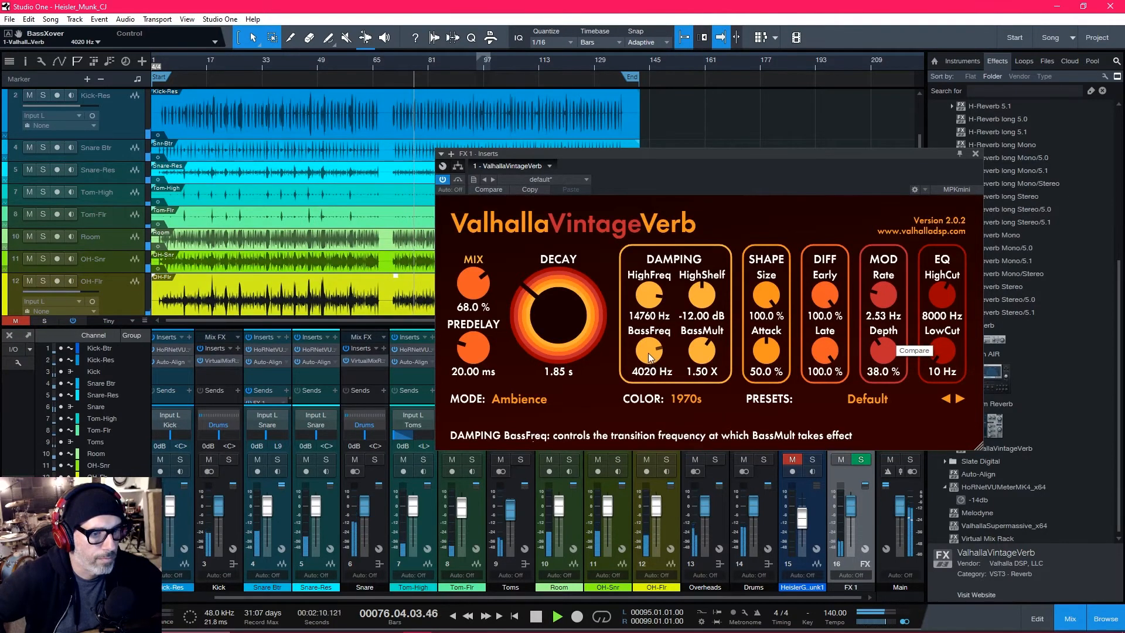
left_click_drag(652, 350, 655, 368)
key("space")
left_click(975, 154)
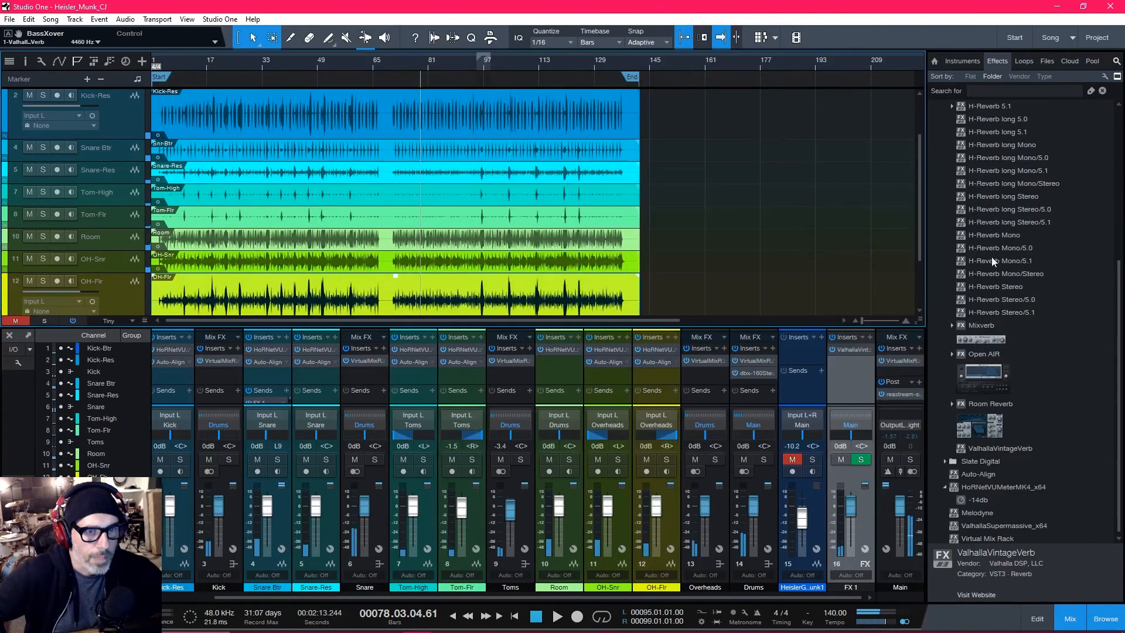
Step: Find RedlightDist among the distortion effects and insert it on the Snare bus after the Virtual Mix Rack
scroll(1018, 311, "up", 6)
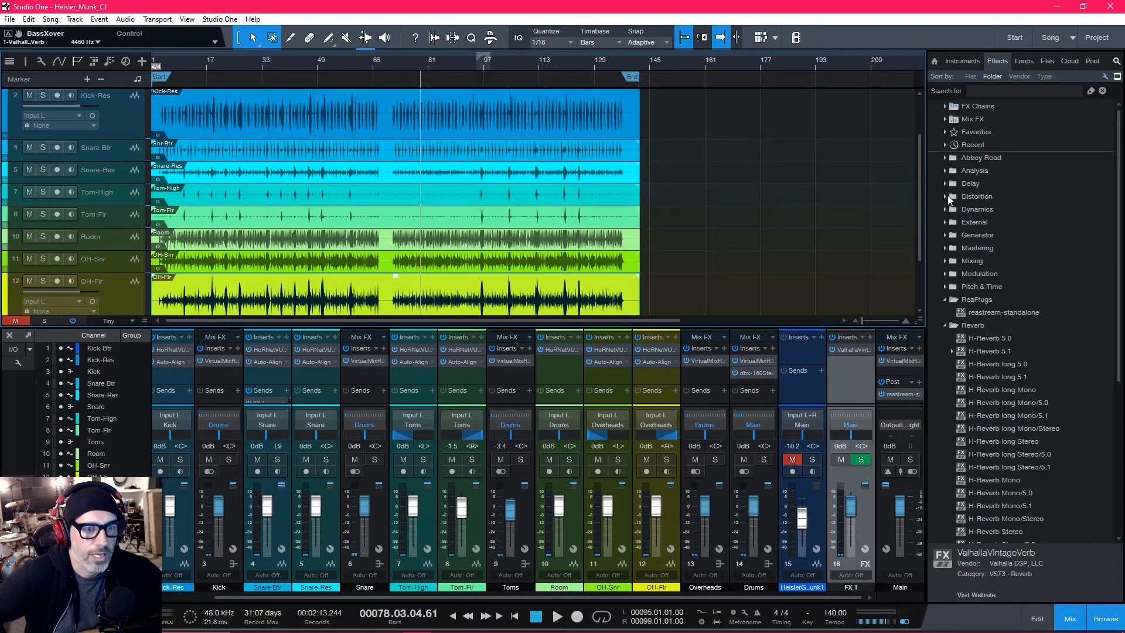
left_click(945, 196)
left_click(978, 410)
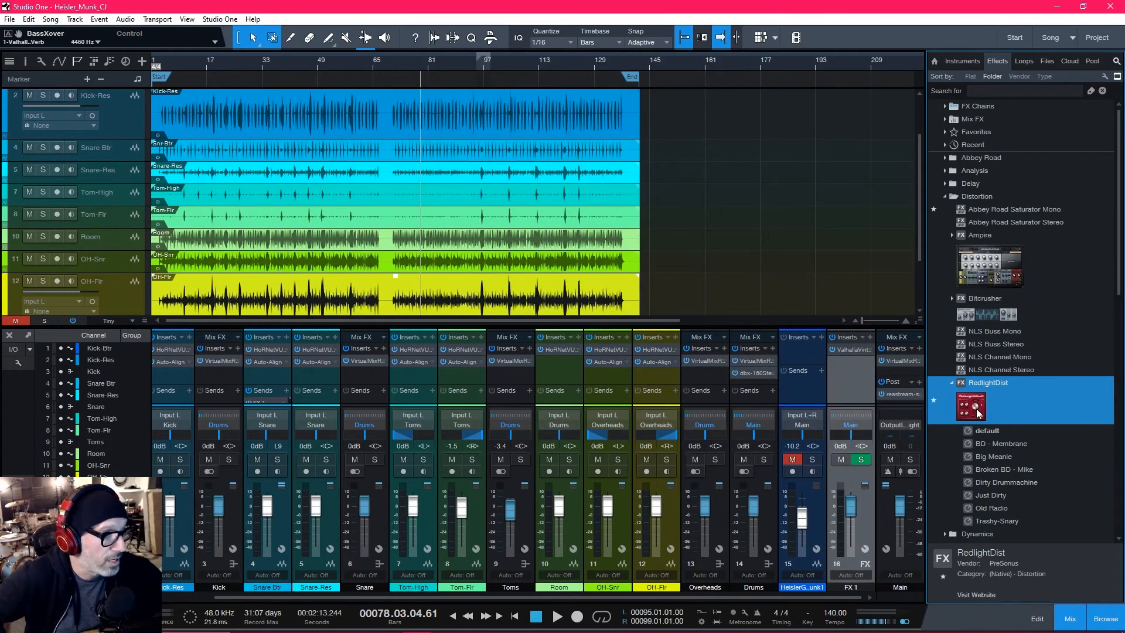
left_click_drag(977, 413, 371, 376)
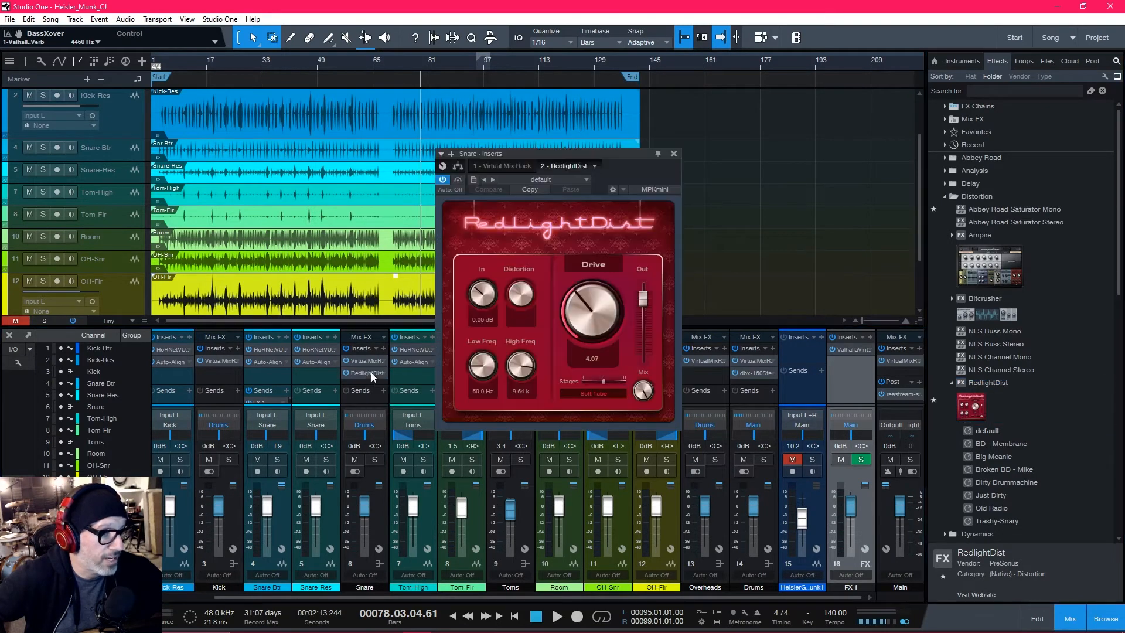
Step: Solo the Snare bus and play it from around bar 78 with the RedlightDist window moved aside
left_click(375, 459)
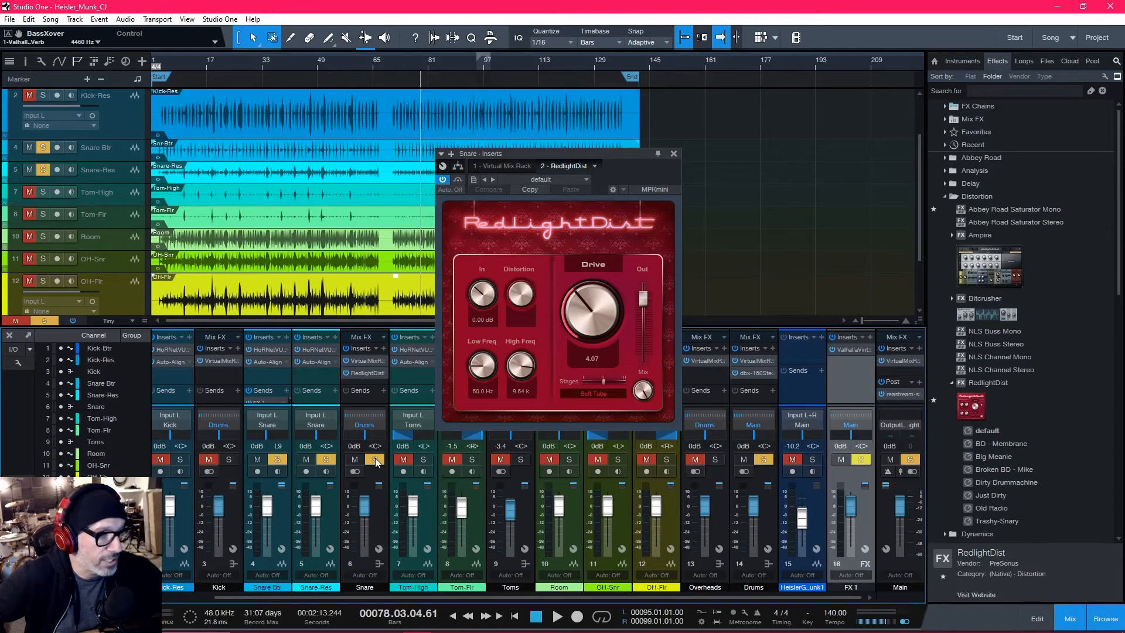
key("space")
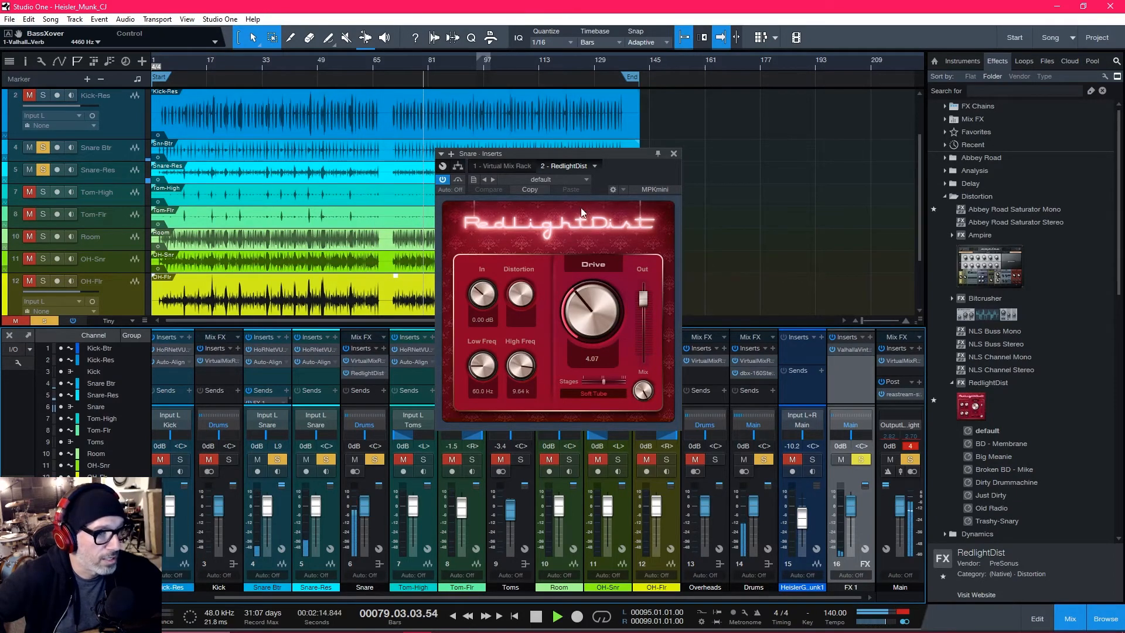
left_click_drag(583, 156, 681, 147)
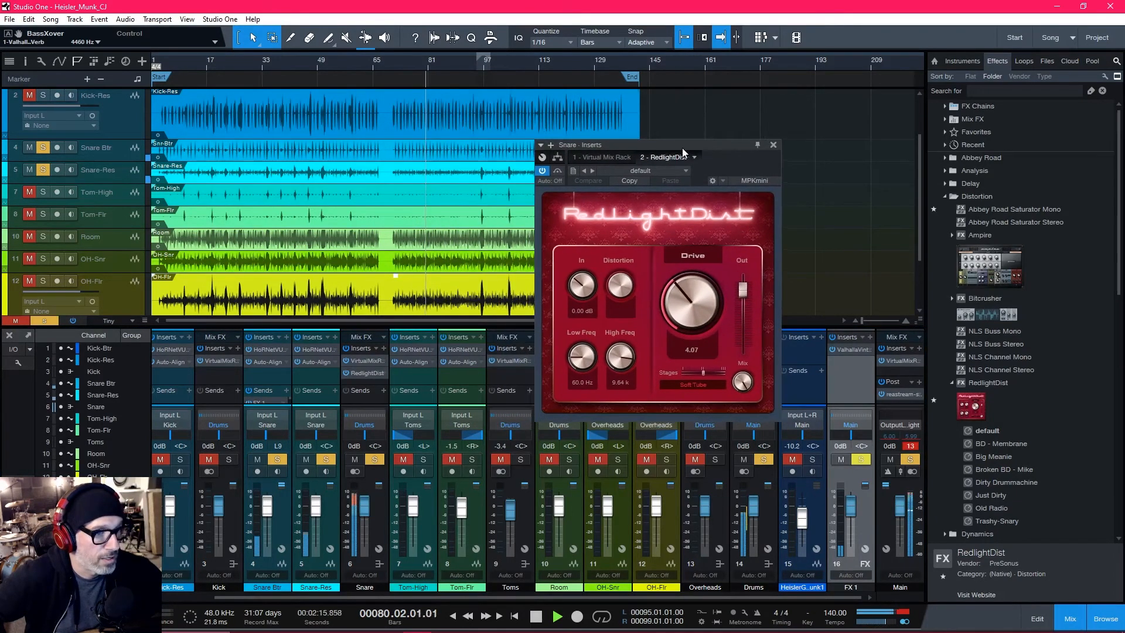
Step: Compare the soloed snare with RedlightDist bypassed and active, and set the loop range to bars 76–99
left_click(543, 171)
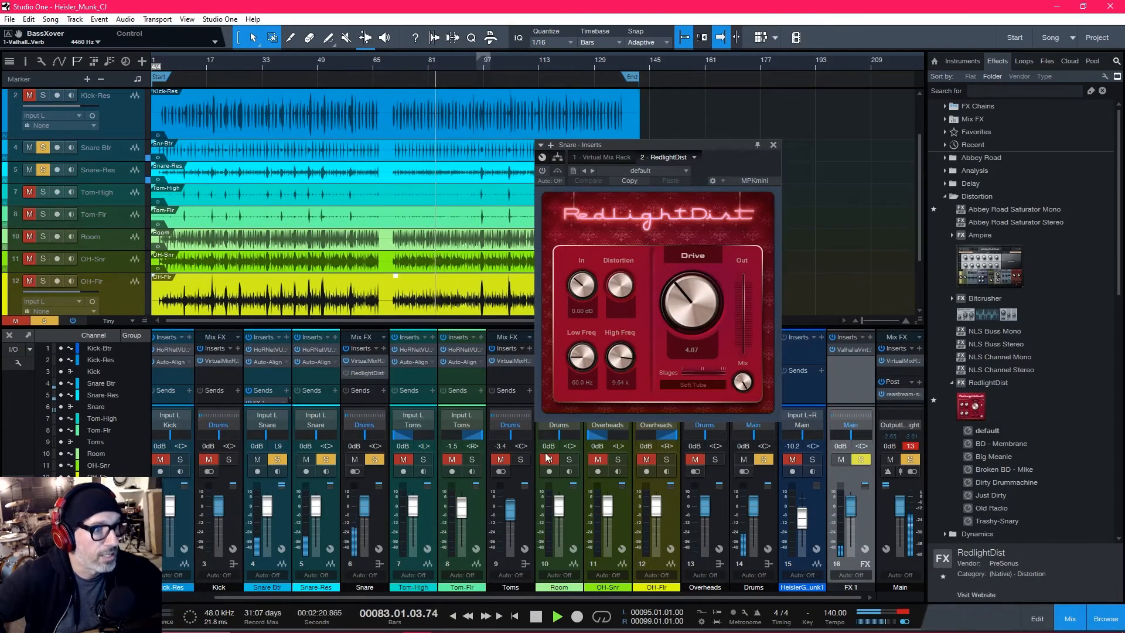
left_click_drag(476, 59, 406, 60)
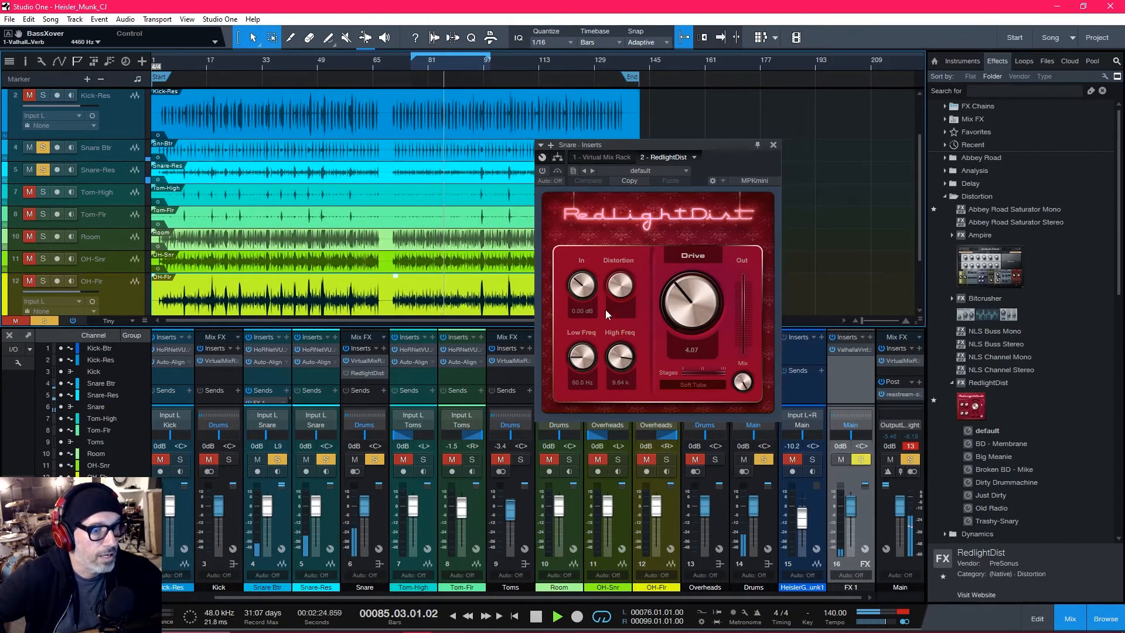
left_click(542, 170)
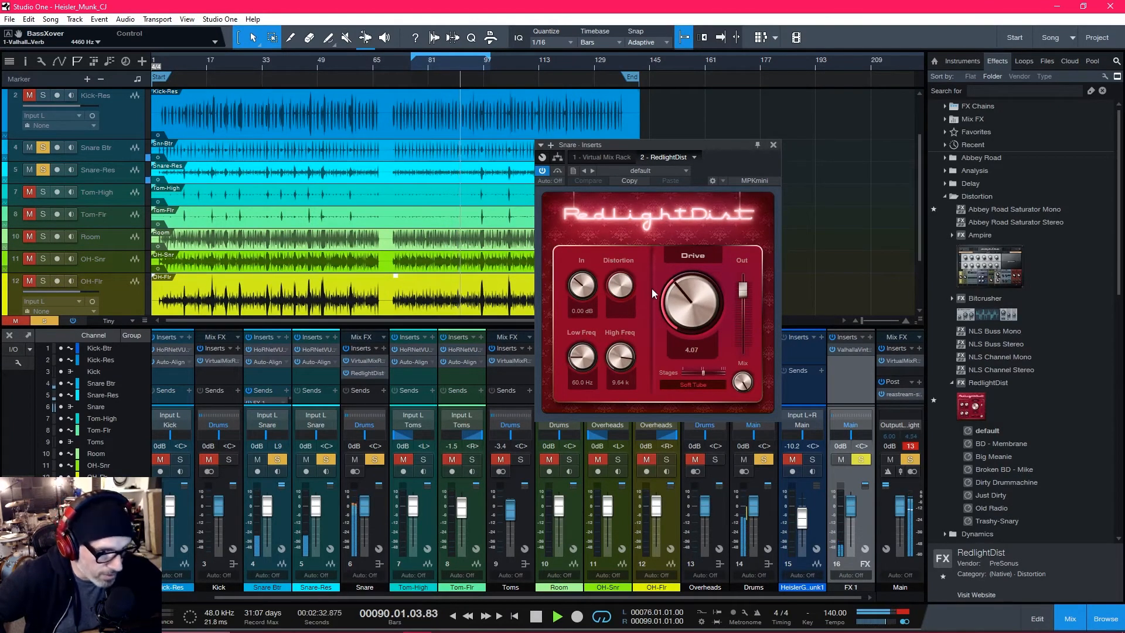
Step: Set RedlightDist to one drive stage with a 75.5 % mix and a Drive of 1.87, adjusting the output gain by ear
left_click_drag(700, 298, 677, 387)
left_click_drag(744, 290, 747, 305)
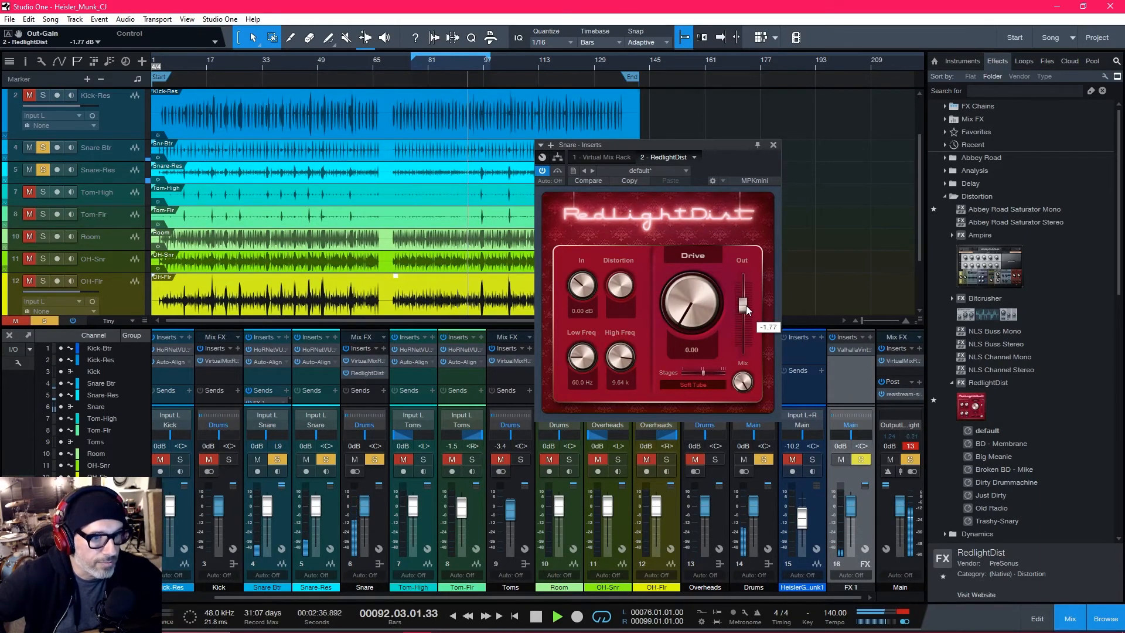
left_click_drag(703, 374, 682, 373)
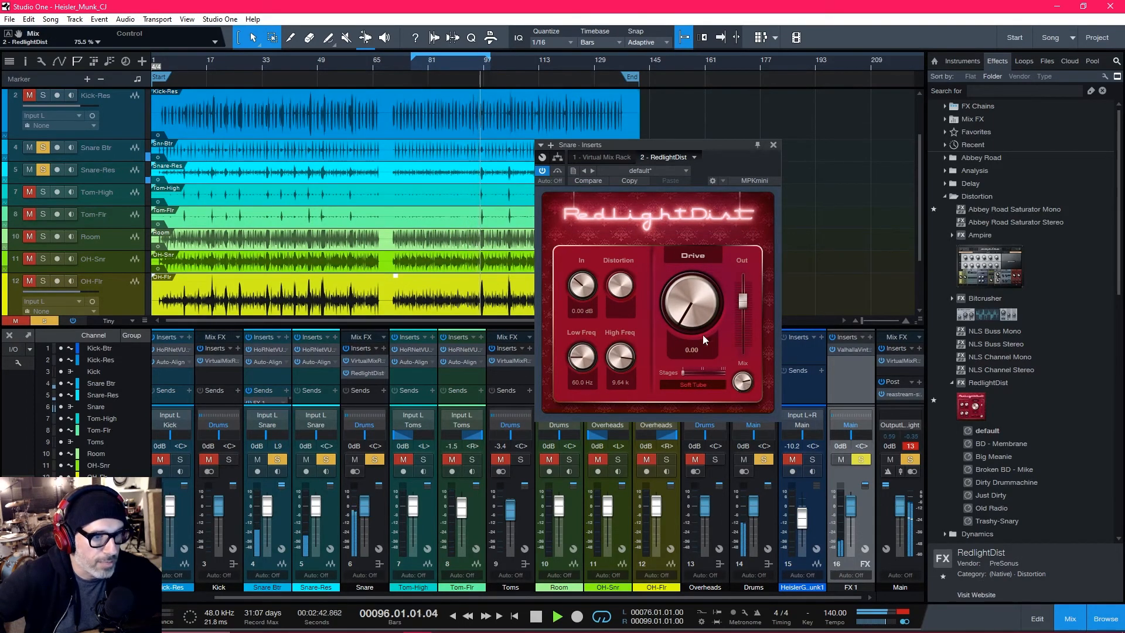
left_click_drag(685, 318, 673, 285)
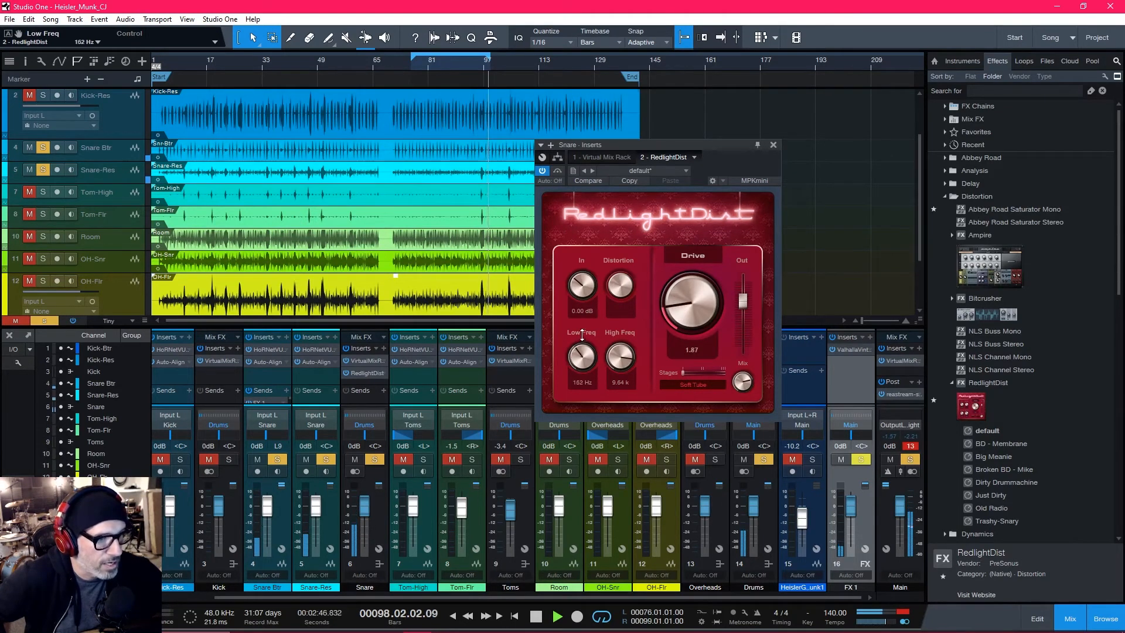
Step: Set RedlightDist's Low Freq to 20.0 Hz, High Freq to 11.37 kHz, In to 2.88 dB, Stages to 2 and Drive to 1.43
left_click_drag(582, 334, 590, 311)
left_click_drag(591, 363, 598, 400)
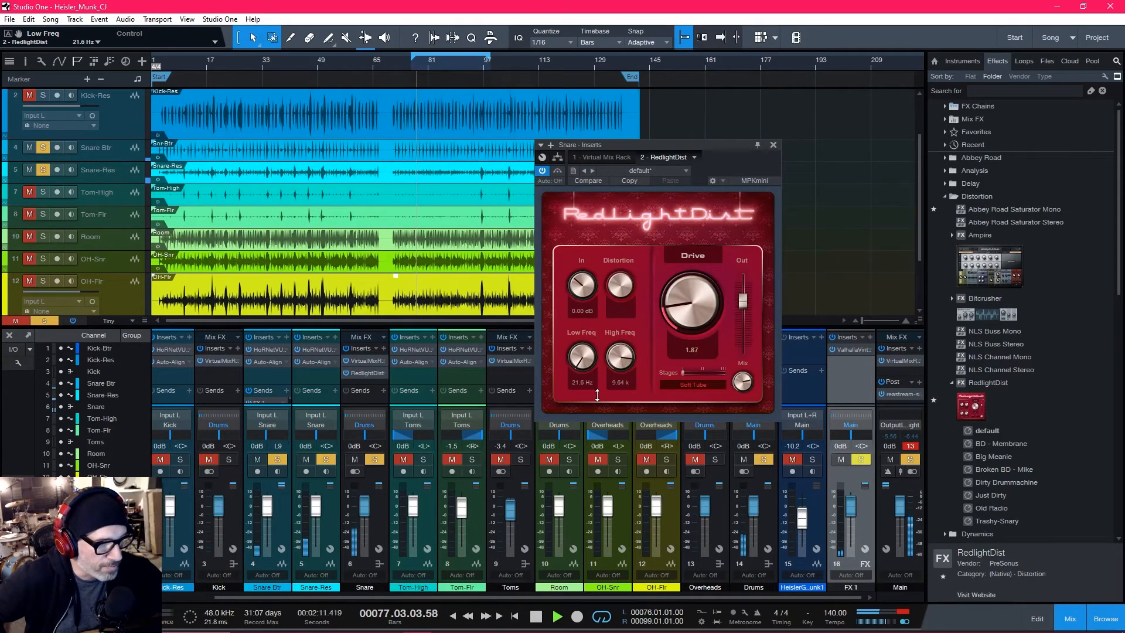
mouse_move(610, 362)
left_mouse_down()
mouse_move(625, 430)
mouse_move(623, 360)
left_mouse_up()
mouse_move(588, 296)
left_mouse_down()
mouse_move(584, 253)
mouse_move(587, 281)
left_mouse_up()
left_click_drag(597, 328, 596, 291)
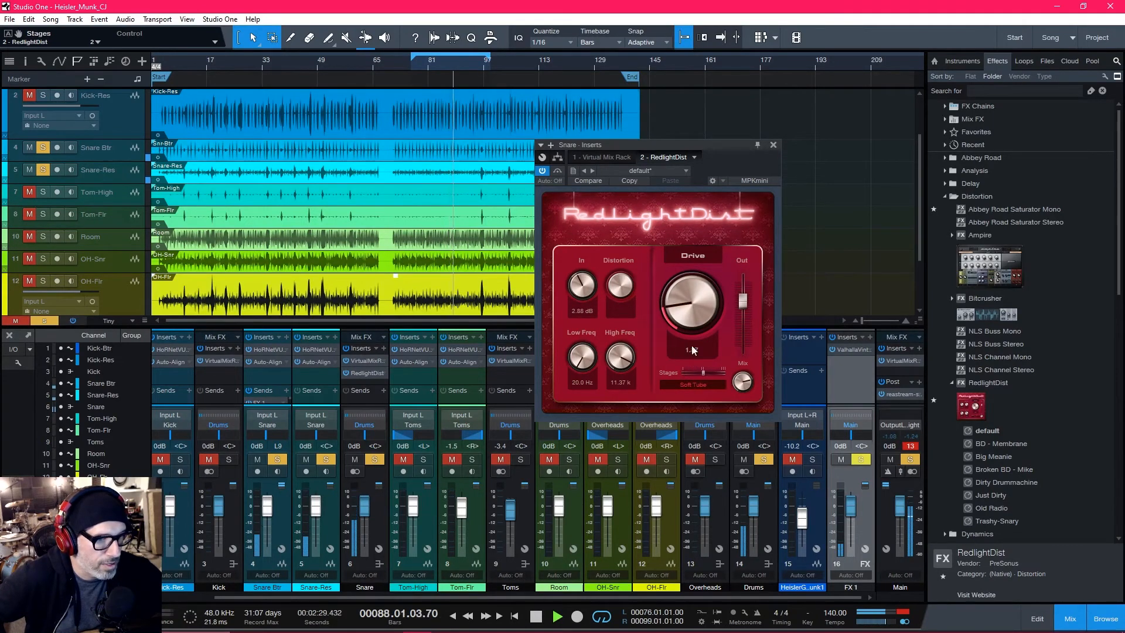
mouse_move(687, 326)
left_mouse_down()
mouse_move(683, 294)
mouse_move(684, 328)
left_mouse_up()
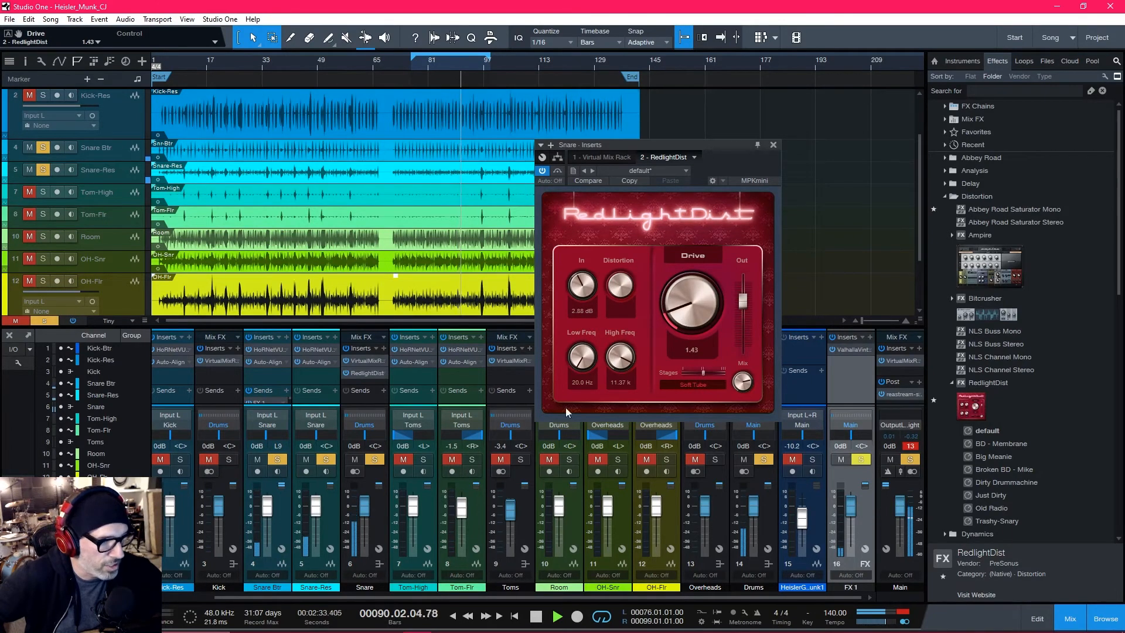
Step: Unsolo the Snare bus, unmute the music track, and set RedlightDist's output gain to 3.55 dB and Drive to 1.15
left_click(375, 459)
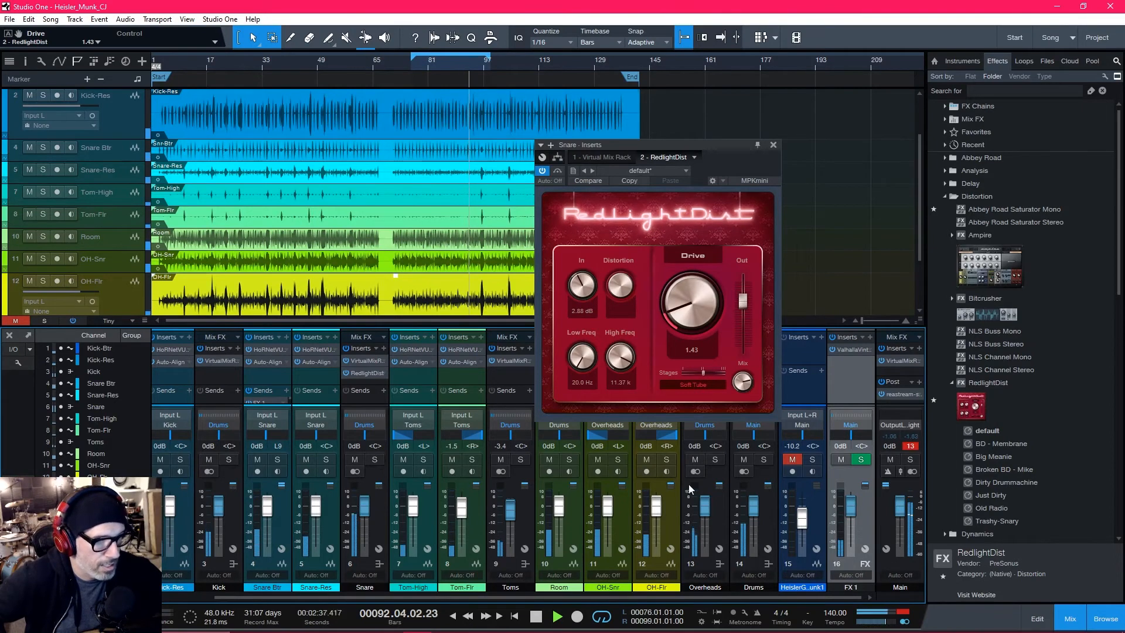
left_click(792, 460)
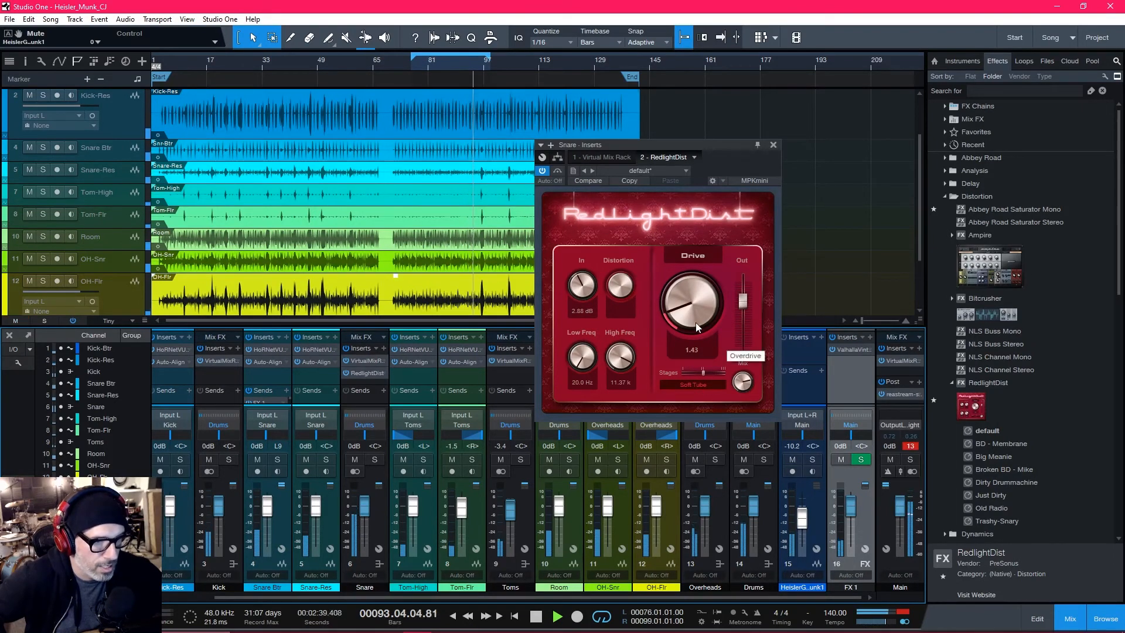
left_click_drag(741, 304, 744, 297)
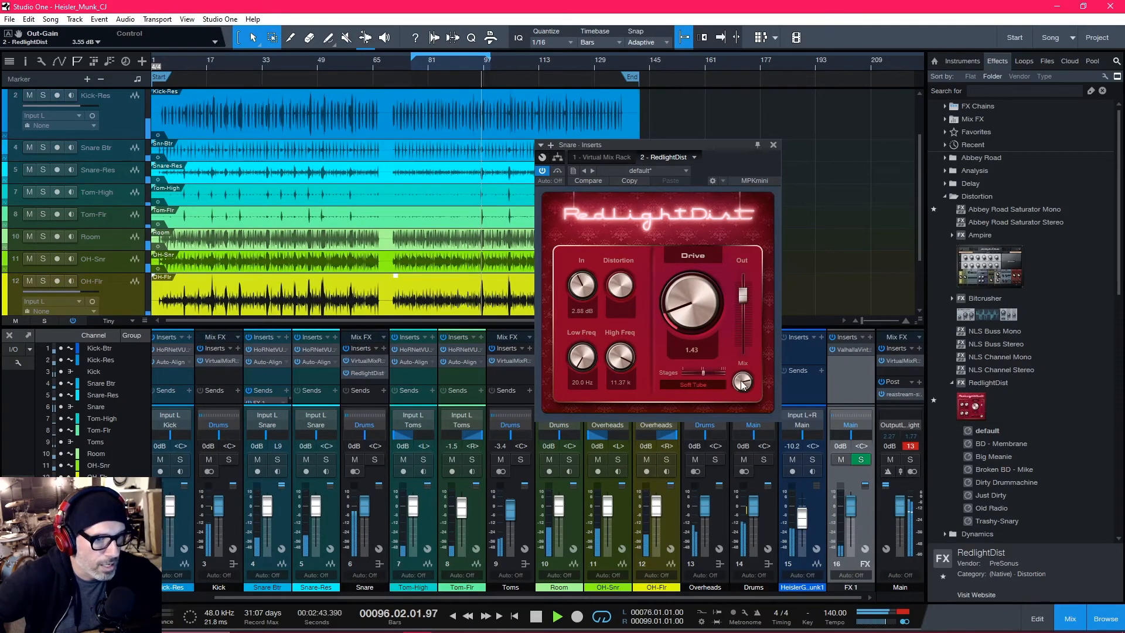
mouse_move(689, 307)
left_mouse_down()
mouse_move(687, 321)
mouse_move(686, 312)
left_mouse_up()
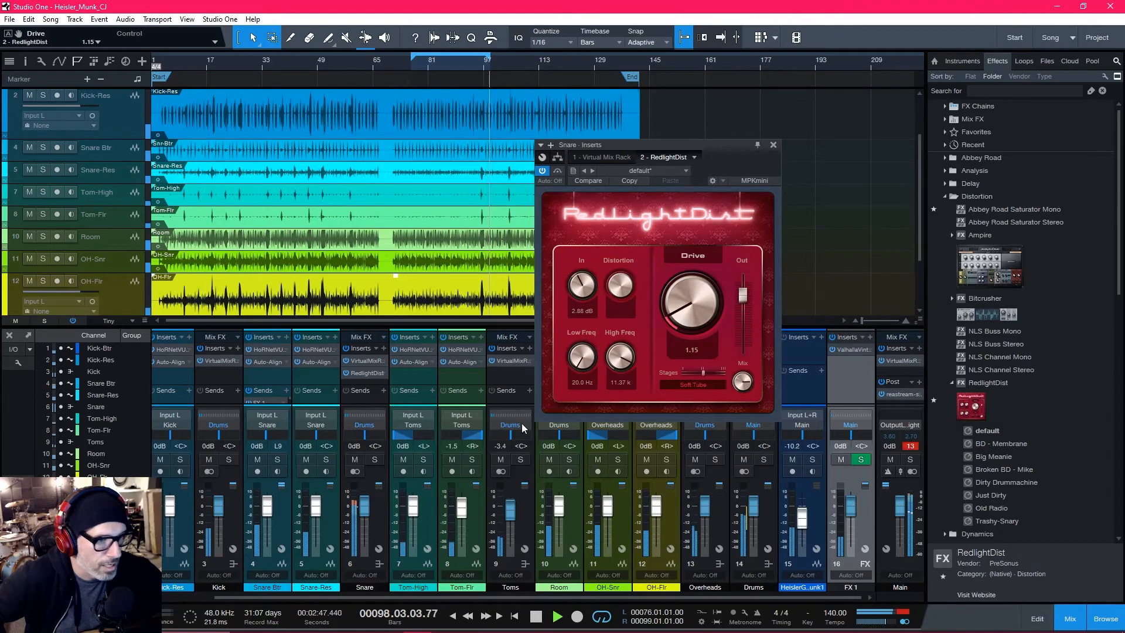
Step: Set the Snare bus fader to -4.8 dB and the music track fader to -9.2 dB, and close RedlightDist
left_click_drag(364, 512, 366, 518)
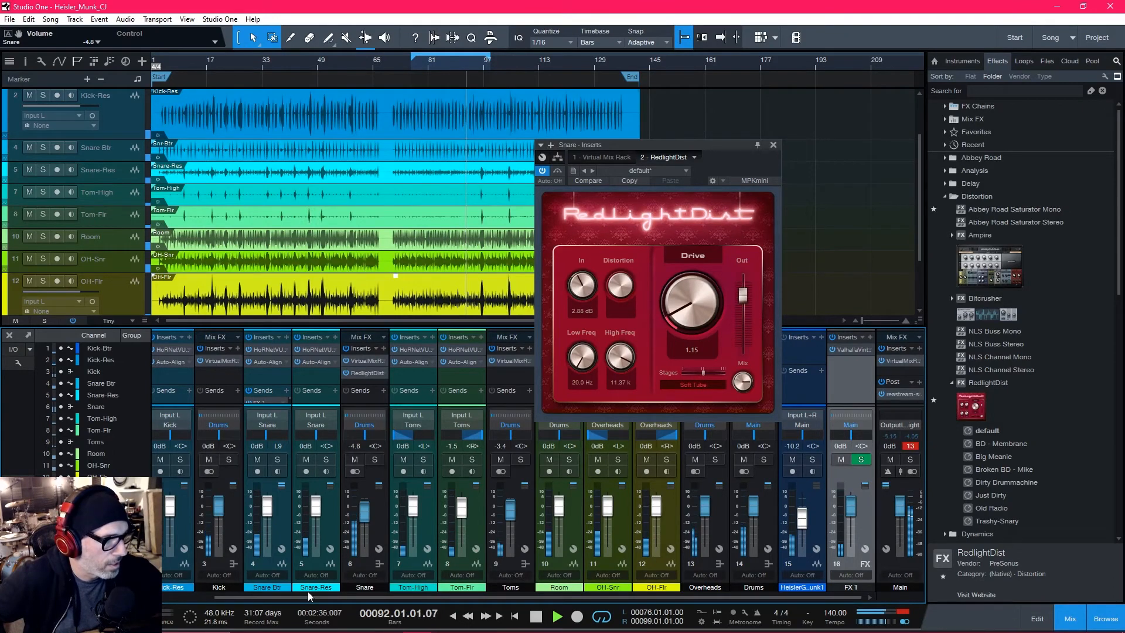
left_click_drag(308, 595, 229, 598)
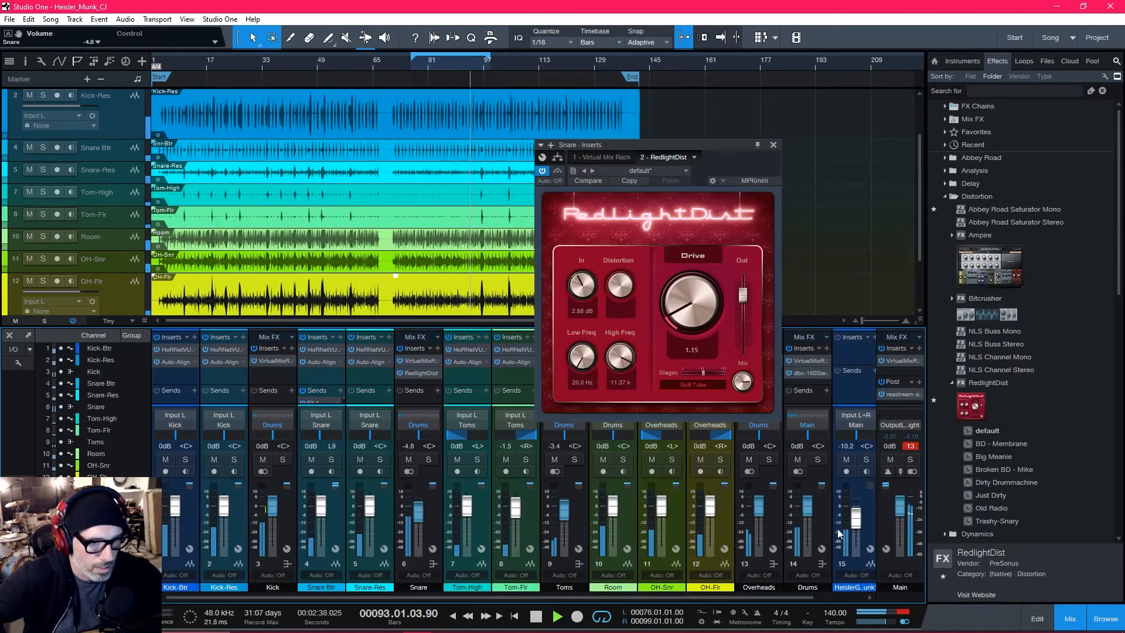
left_click_drag(856, 517, 857, 524)
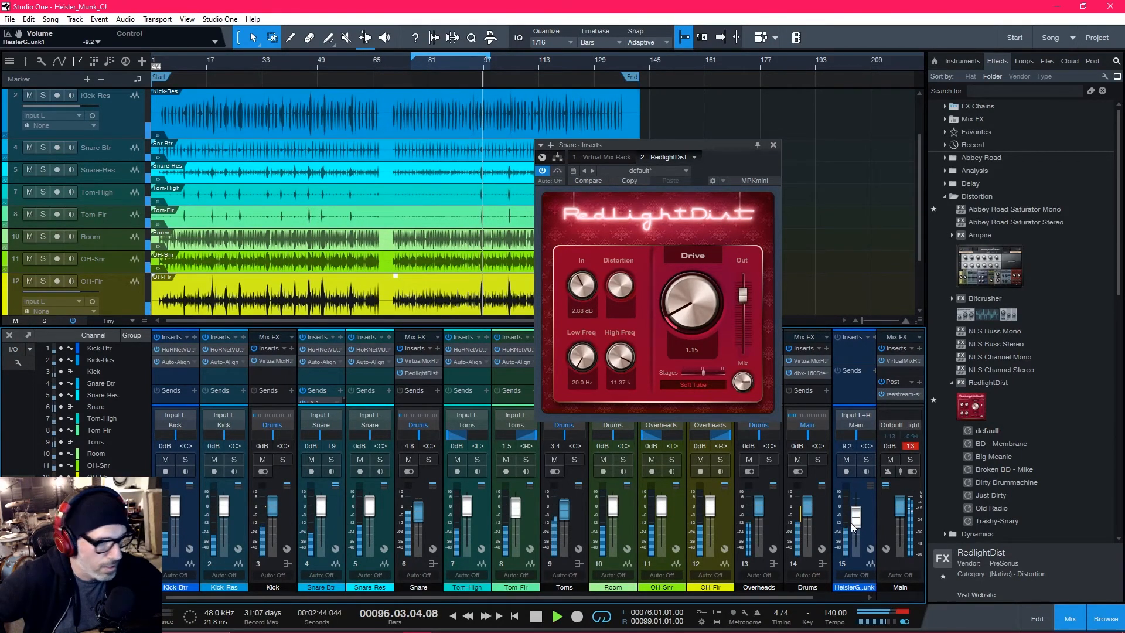
left_click(773, 145)
Step: Tighten the loop range around the tom fill, from bar 96 to 97.04, and play it
scroll(500, 62, "up", 5)
scroll(308, 59, "down", 4)
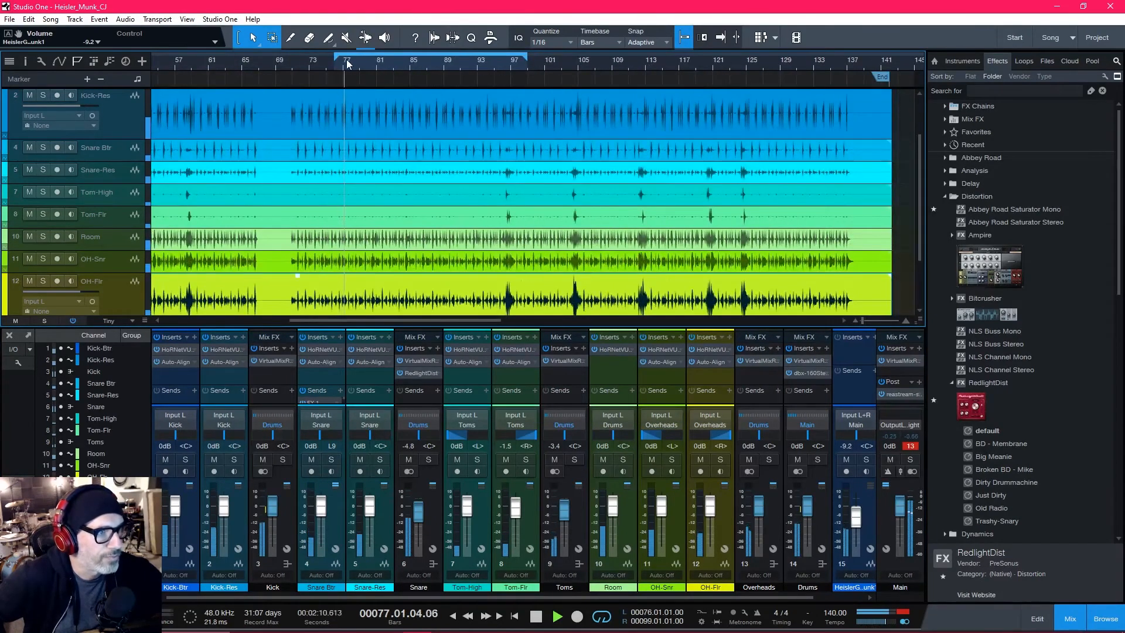
left_click_drag(355, 62, 501, 62)
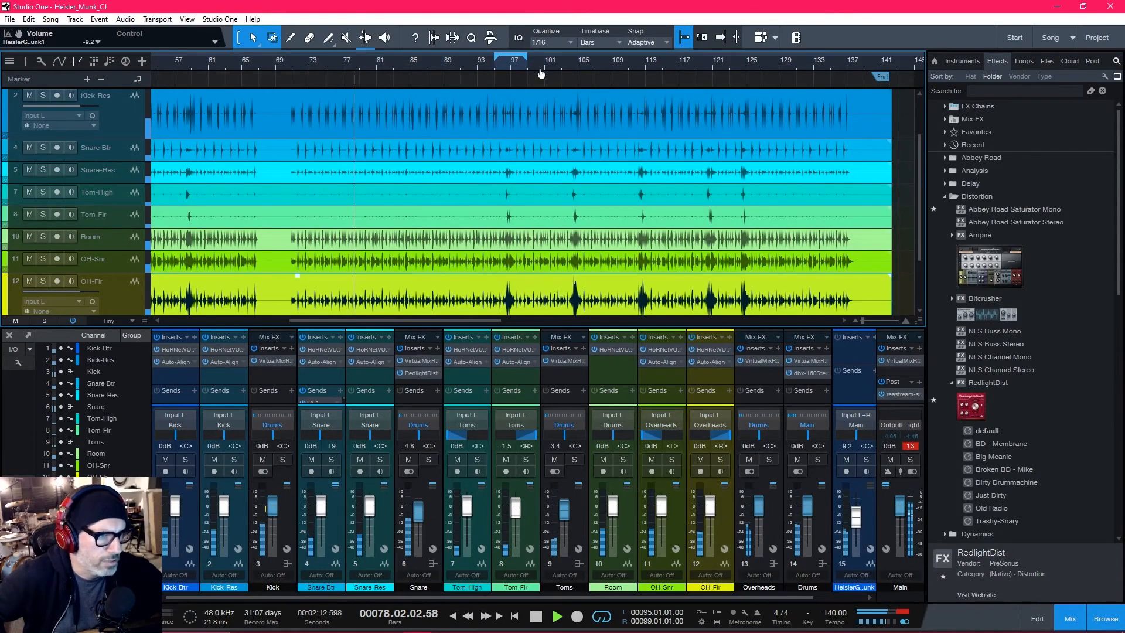
scroll(540, 72, "up", 5)
left_click_drag(526, 57, 484, 57)
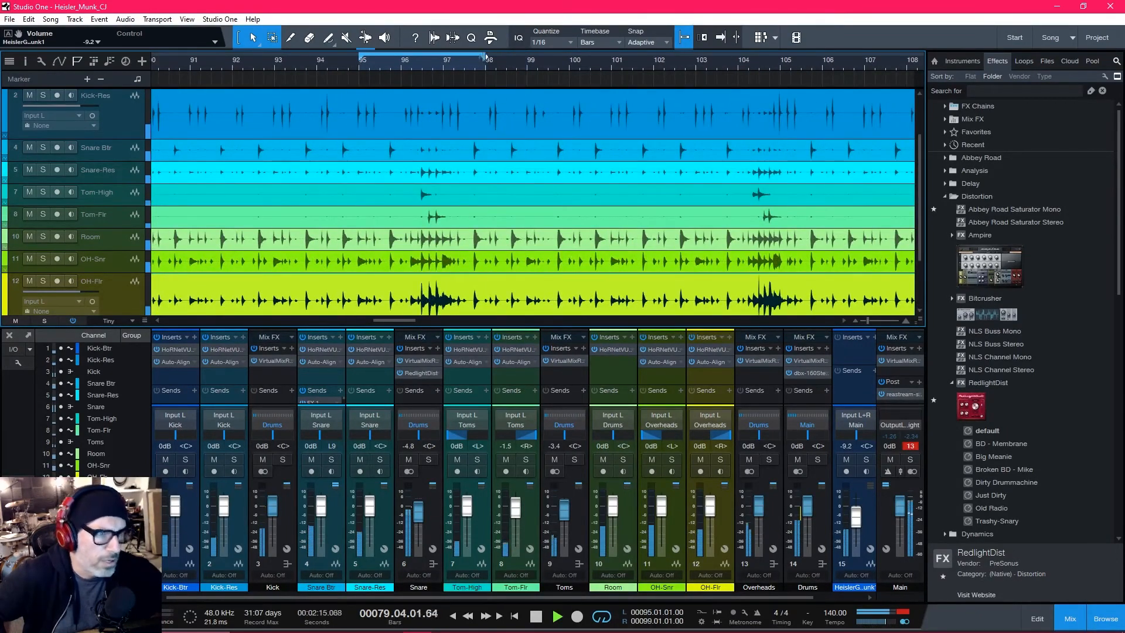
left_click(395, 61)
left_click_drag(361, 57, 403, 57)
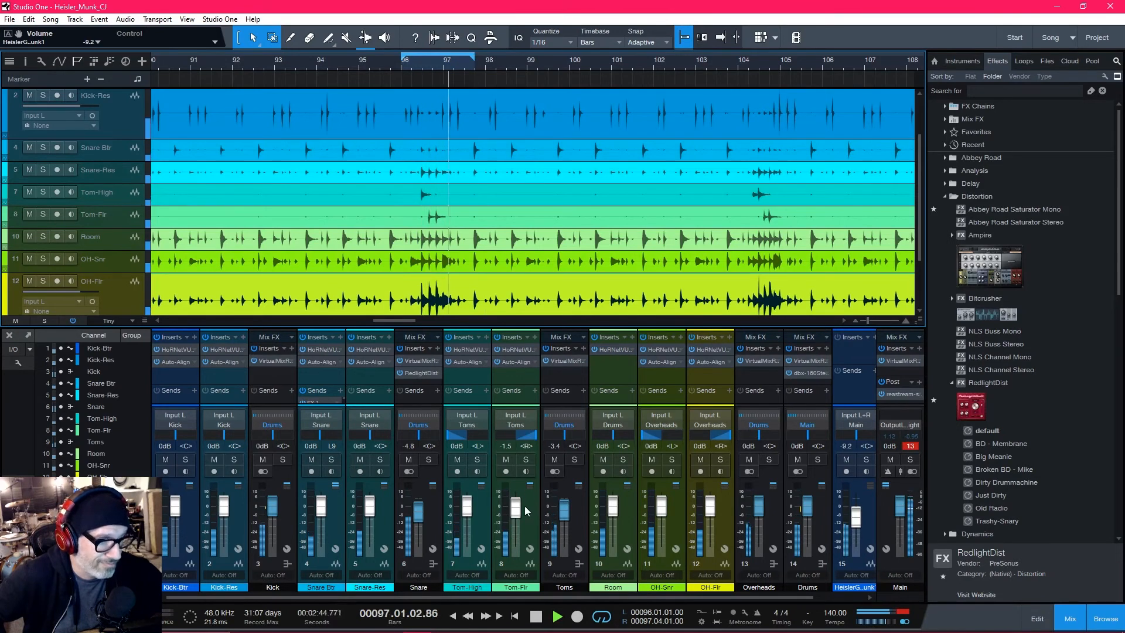
Step: Solo the Toms bus, add a send to FX 1, and enlarge the sends area to show its level
left_click(574, 458)
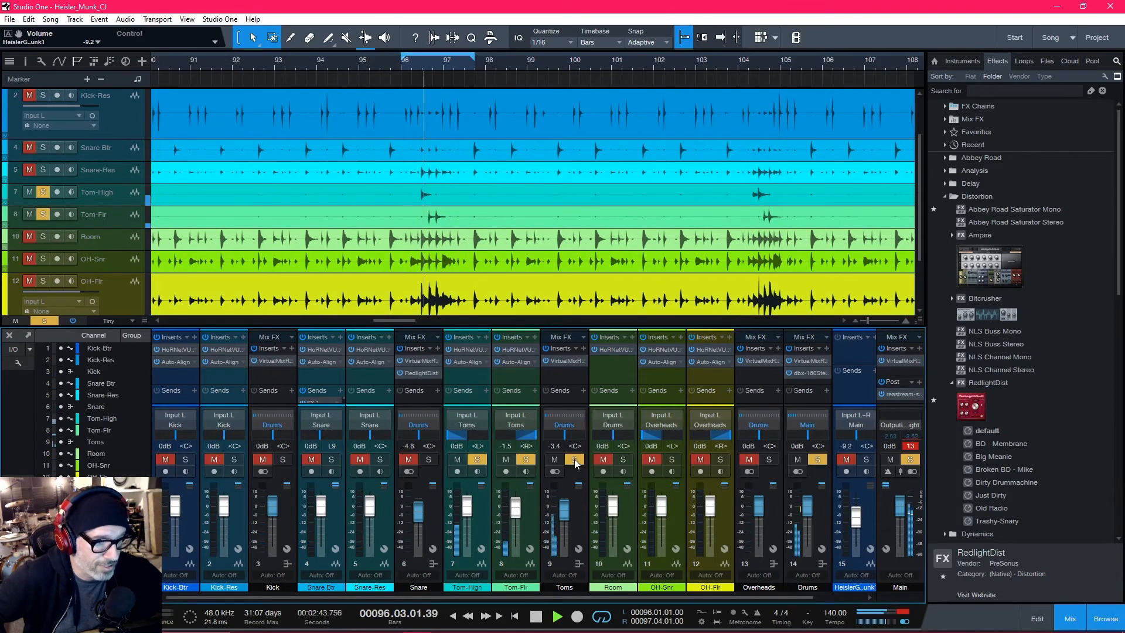
left_click(584, 389)
left_click(617, 468)
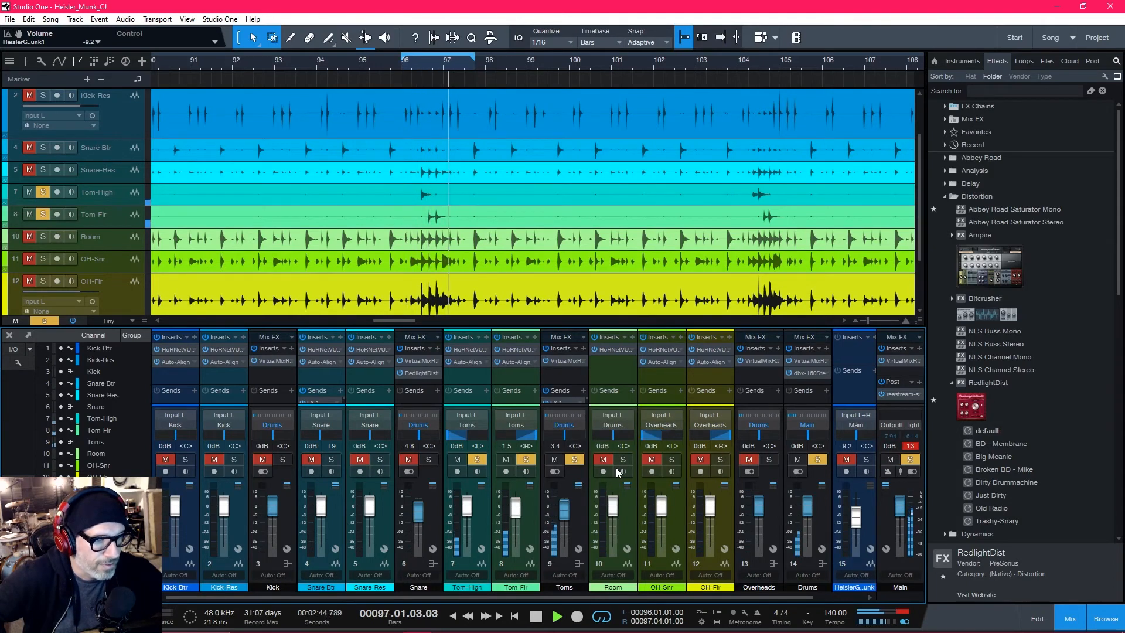
left_click_drag(577, 384, 580, 376)
left_click_drag(618, 327, 625, 305)
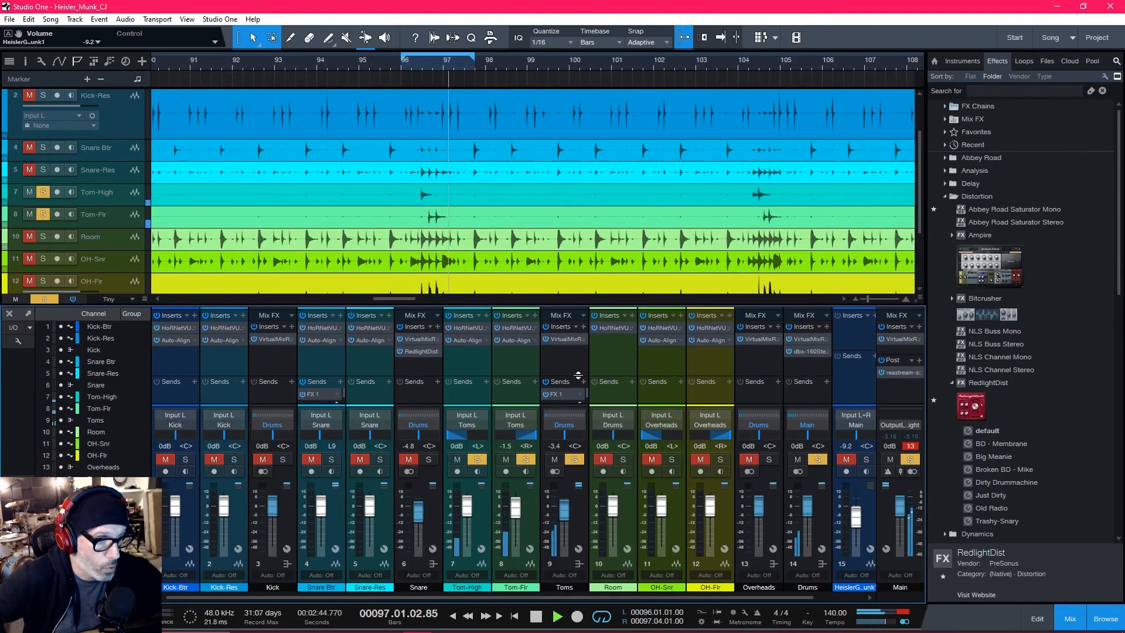
left_click_drag(579, 375, 584, 360)
Step: Set the Toms bus's FX 1 send level to -17.9 dB and unsolo the bus
mouse_move(561, 386)
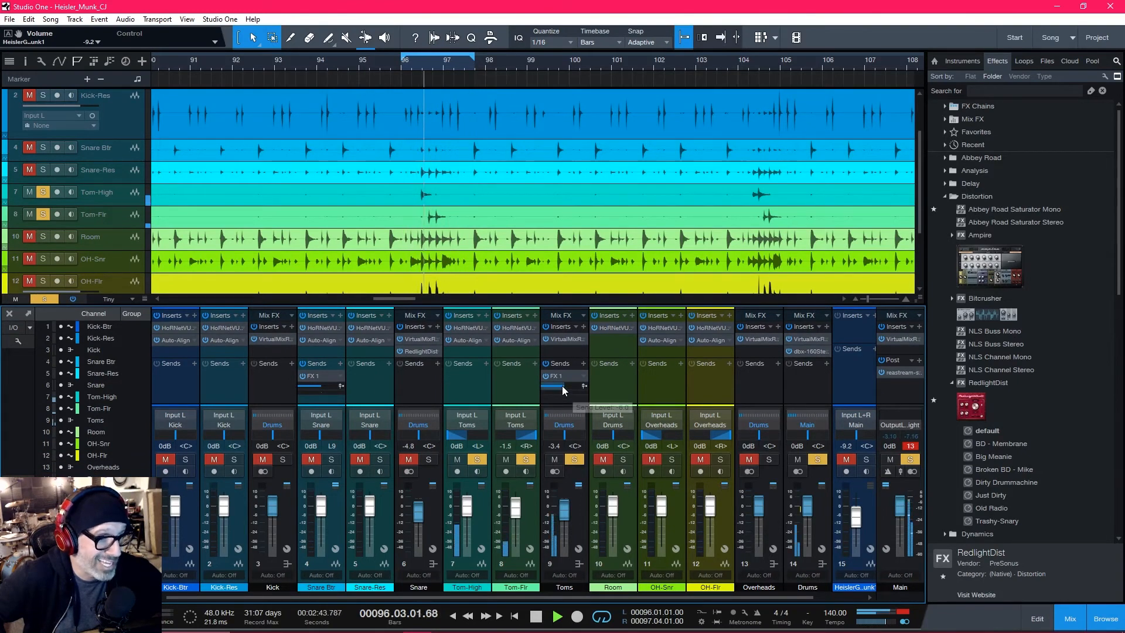
left_click_drag(562, 387, 554, 386)
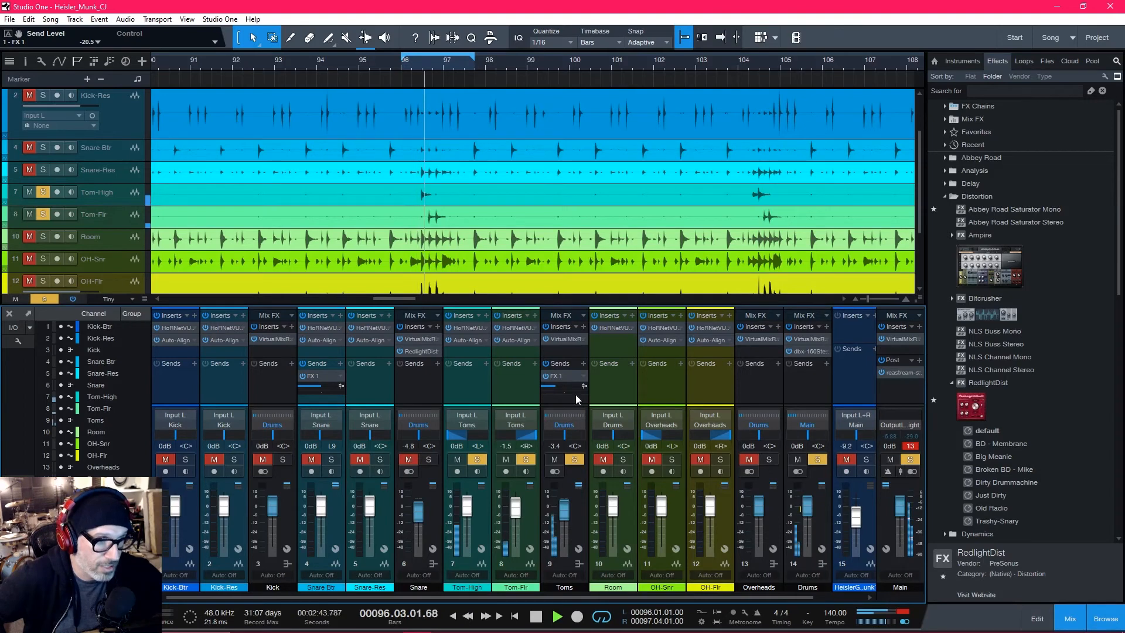
scroll(556, 386, "up", 3)
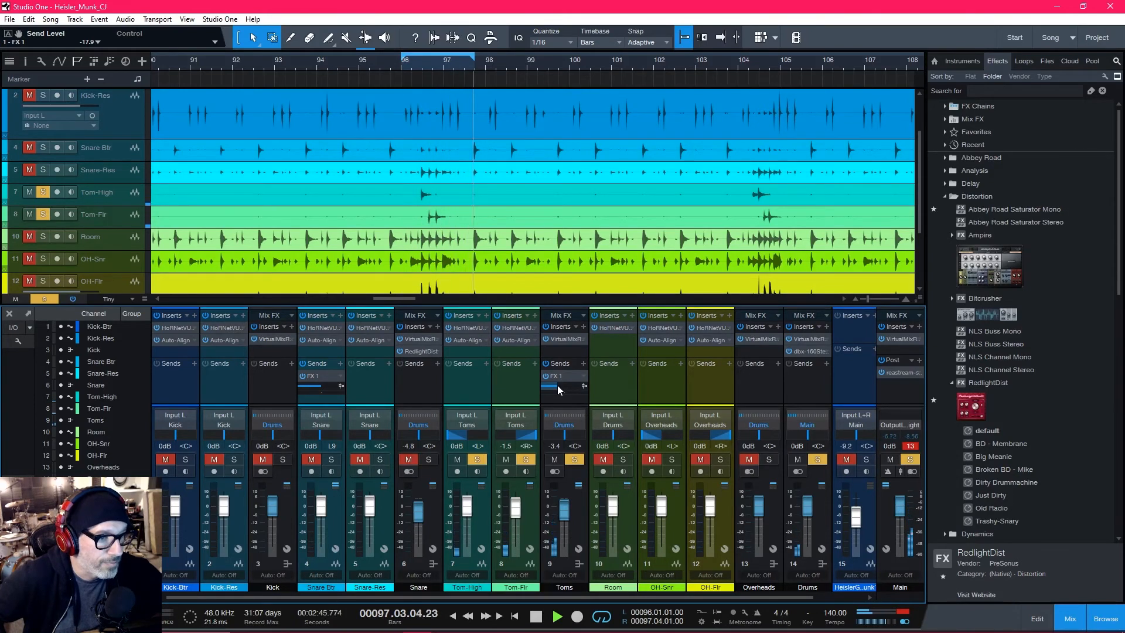
left_click(574, 460)
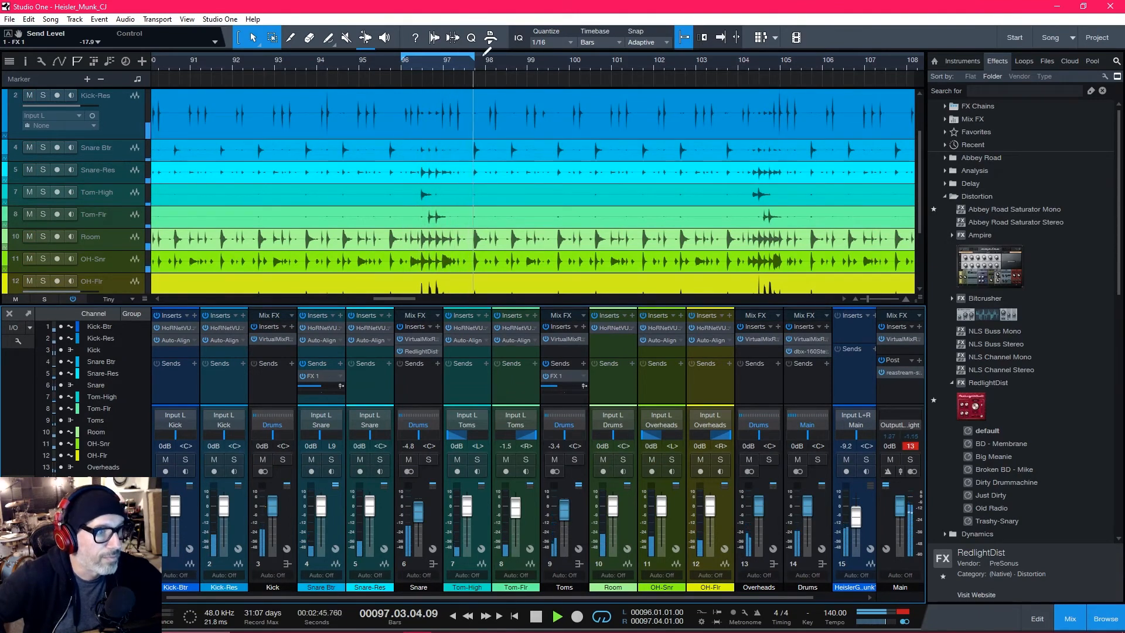
Step: Extend the loop to 101.02 and set the Snare bus FG-N EQ's high shelf gain to +7.14 dB and Bell 2 gain to +6.14 dB
left_click_drag(475, 59, 621, 59)
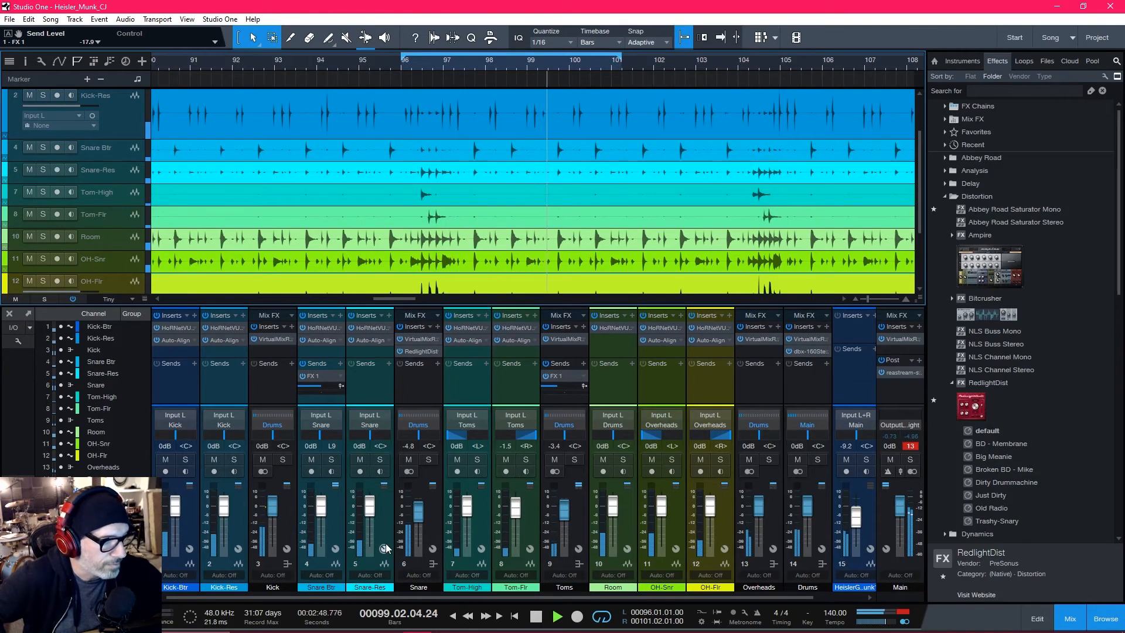
left_click(417, 339)
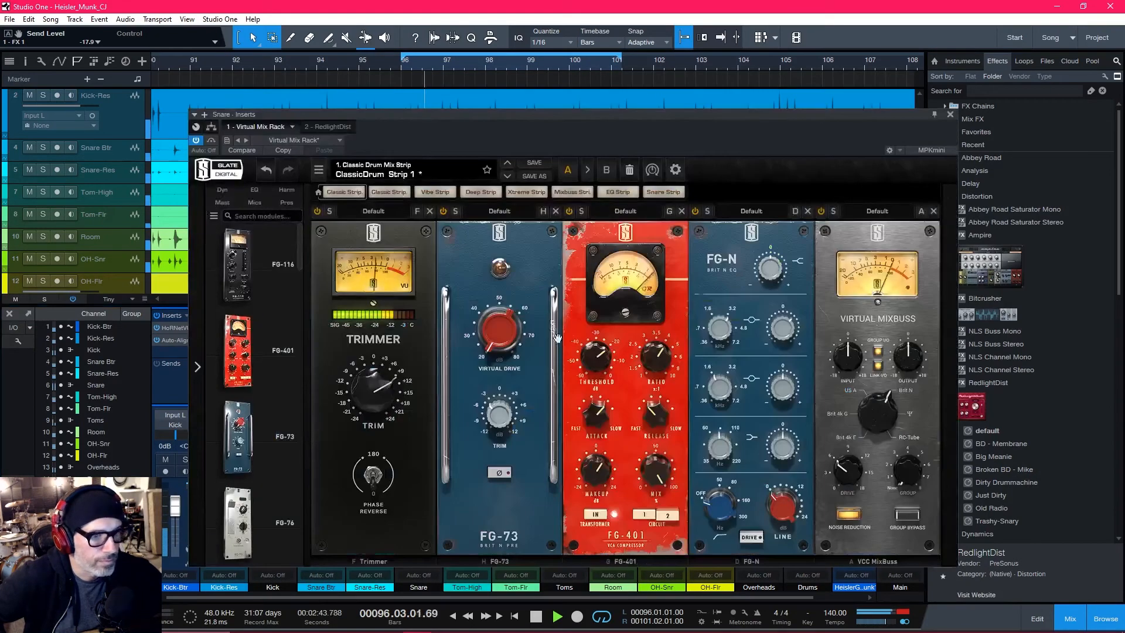
mouse_move(770, 266)
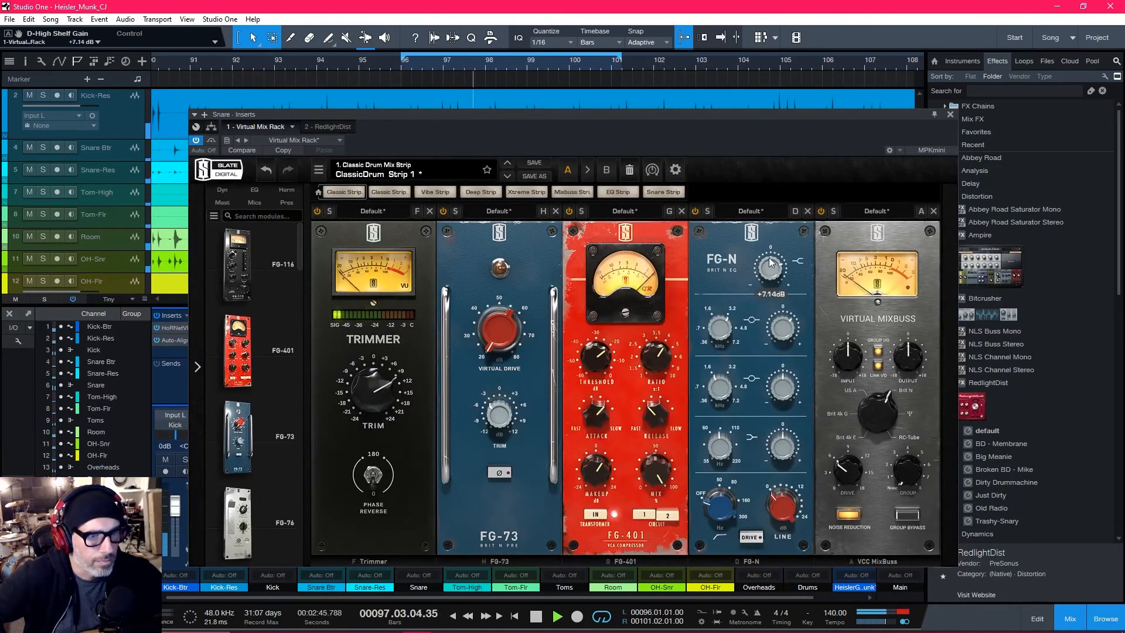
mouse_move(785, 337)
left_click_drag(785, 336, 785, 334)
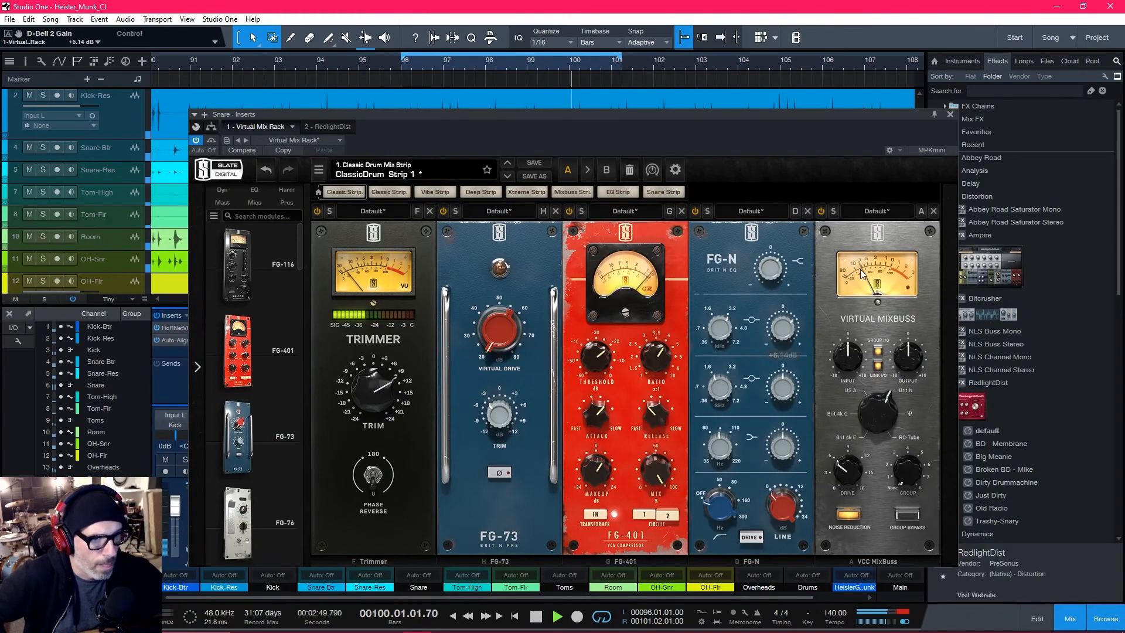
left_click(951, 114)
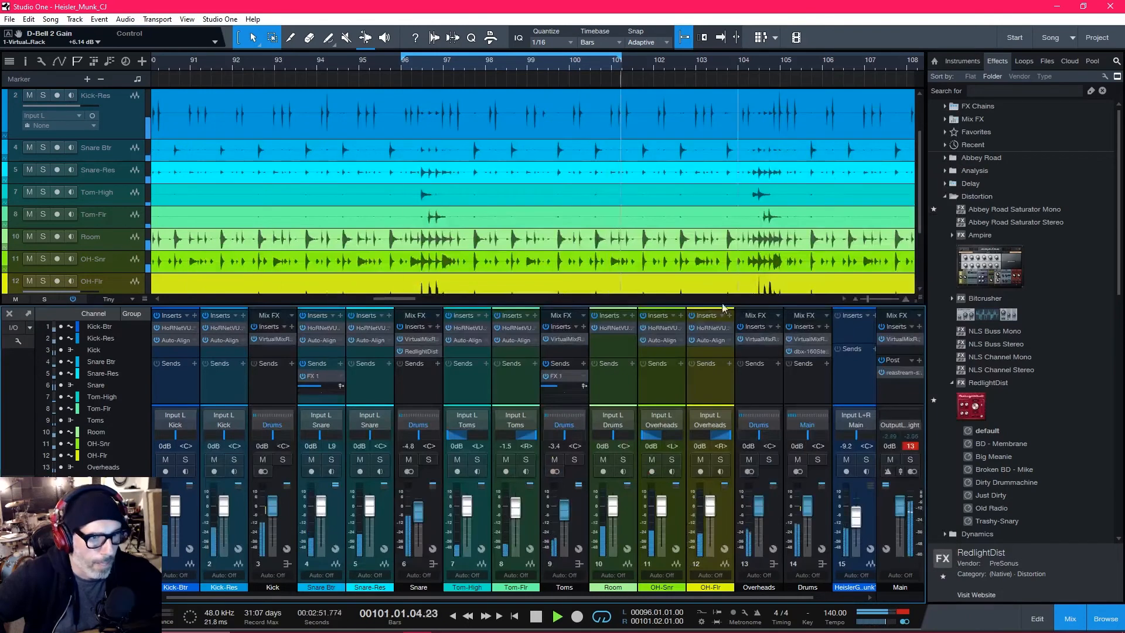
Step: Reopen the Snare bus's RedlightDist, set High Freq to 16.00 kHz, try three stages before returning to two, and set In to -12.00 dB
left_click(418, 352)
left_click_drag(620, 357, 623, 332)
left_click_drag(706, 373, 722, 375)
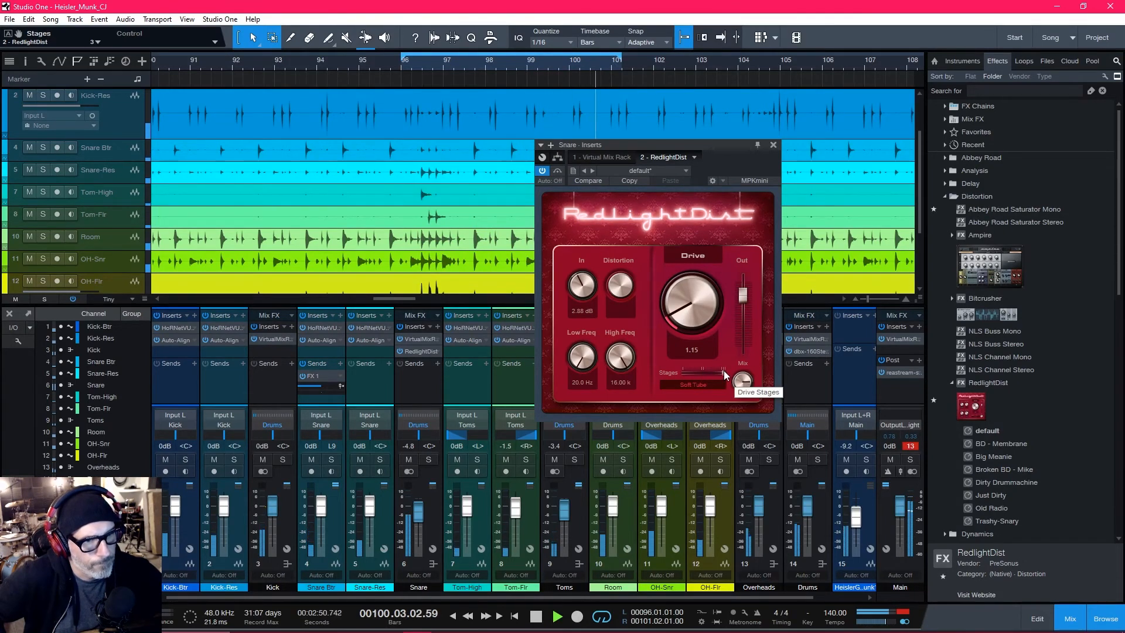
left_click_drag(722, 371, 709, 369)
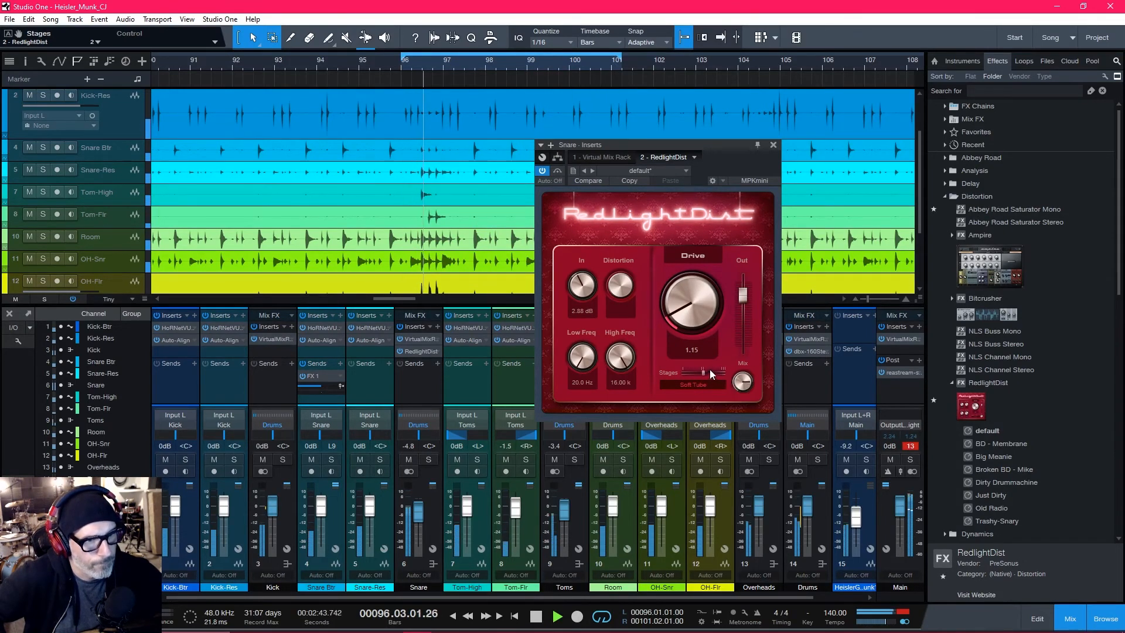
left_click_drag(584, 291, 581, 295)
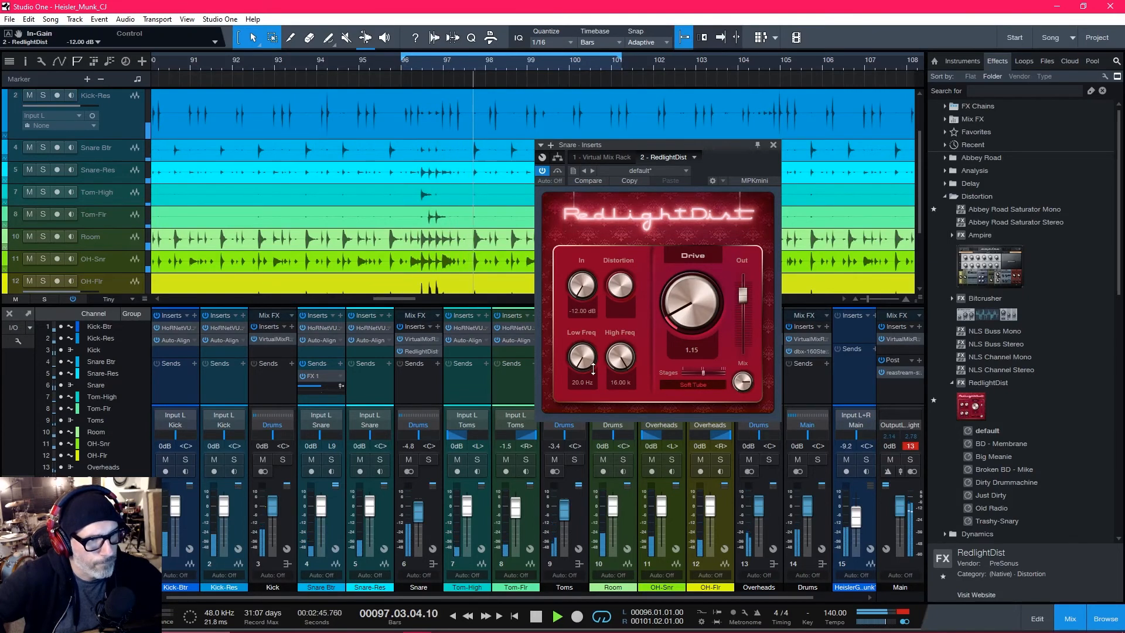
Step: Set the Snare bus RedlightDist's In to -3.90 dB and Drive to 0.88, and close its window
mouse_move(582, 294)
left_mouse_down()
mouse_move(581, 271)
mouse_move(579, 286)
left_mouse_up()
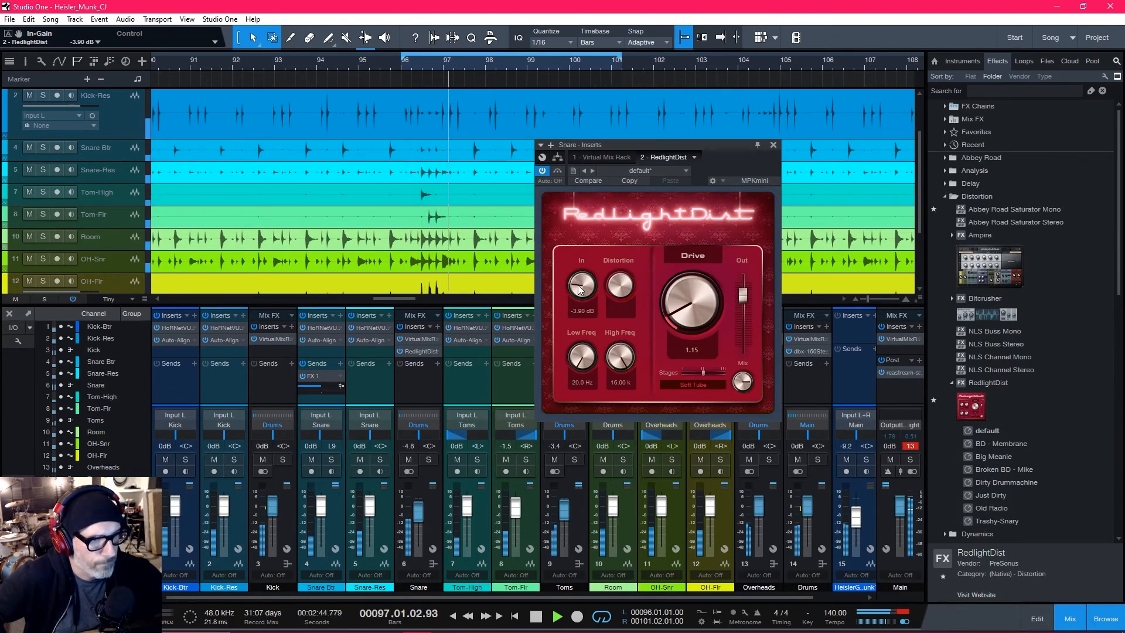
mouse_move(691, 317)
left_mouse_down()
mouse_move(693, 296)
mouse_move(677, 321)
mouse_move(698, 319)
left_mouse_up()
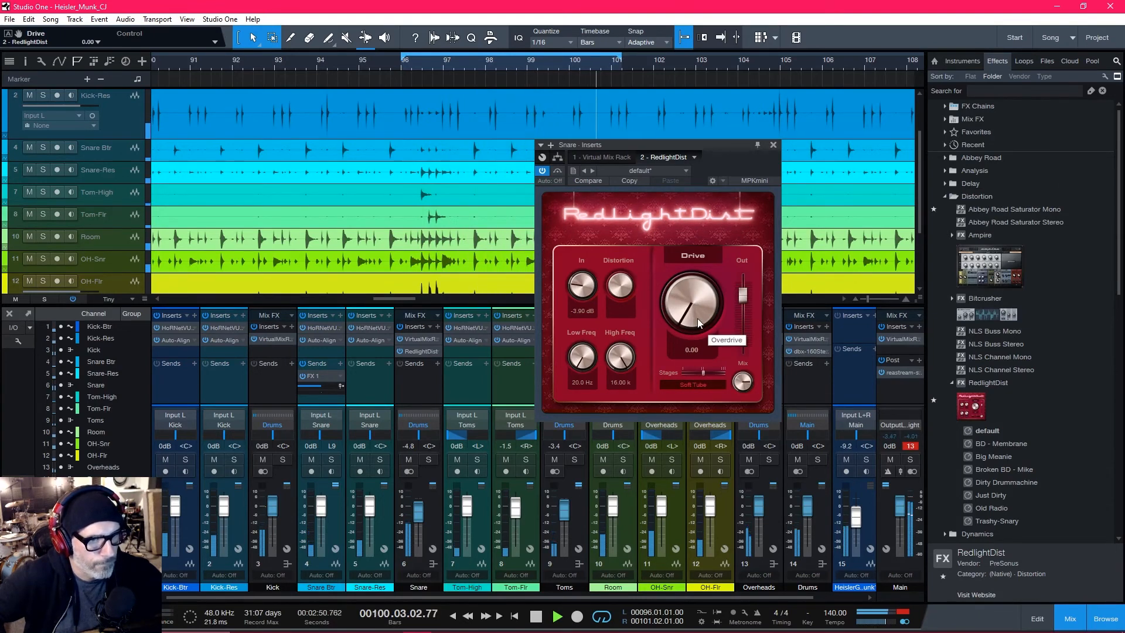
left_click_drag(697, 318, 698, 310)
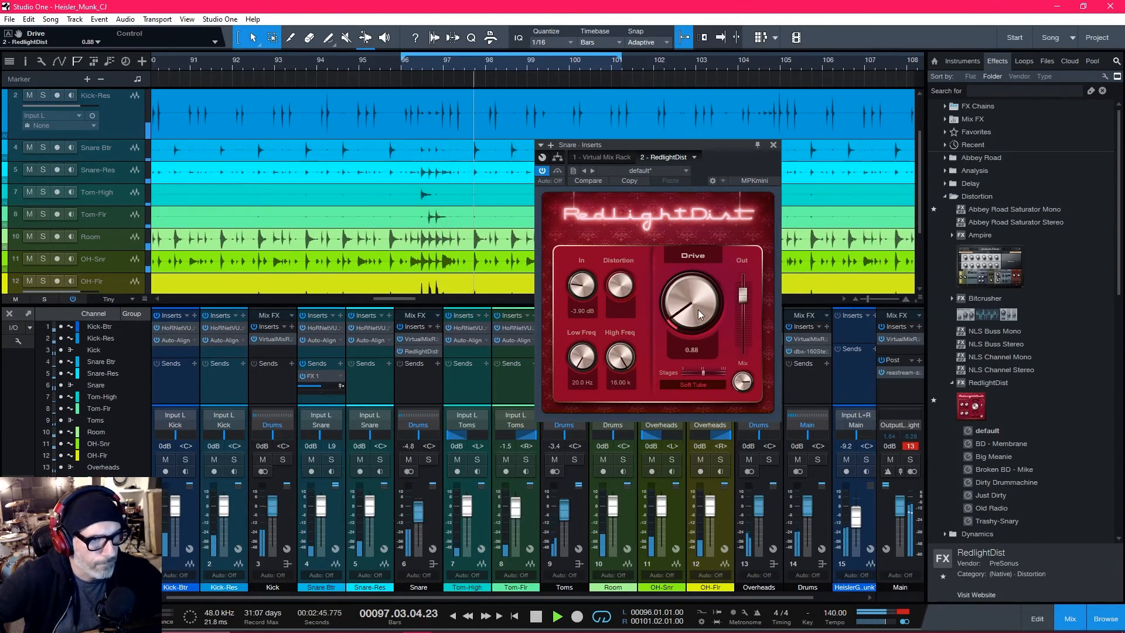
left_click(773, 145)
Step: Turn looping off, show the whole song with its music track, and listen near the start and in the second half
left_click(598, 617)
left_click_drag(636, 63, 714, 26)
key("f")
left_click(195, 63)
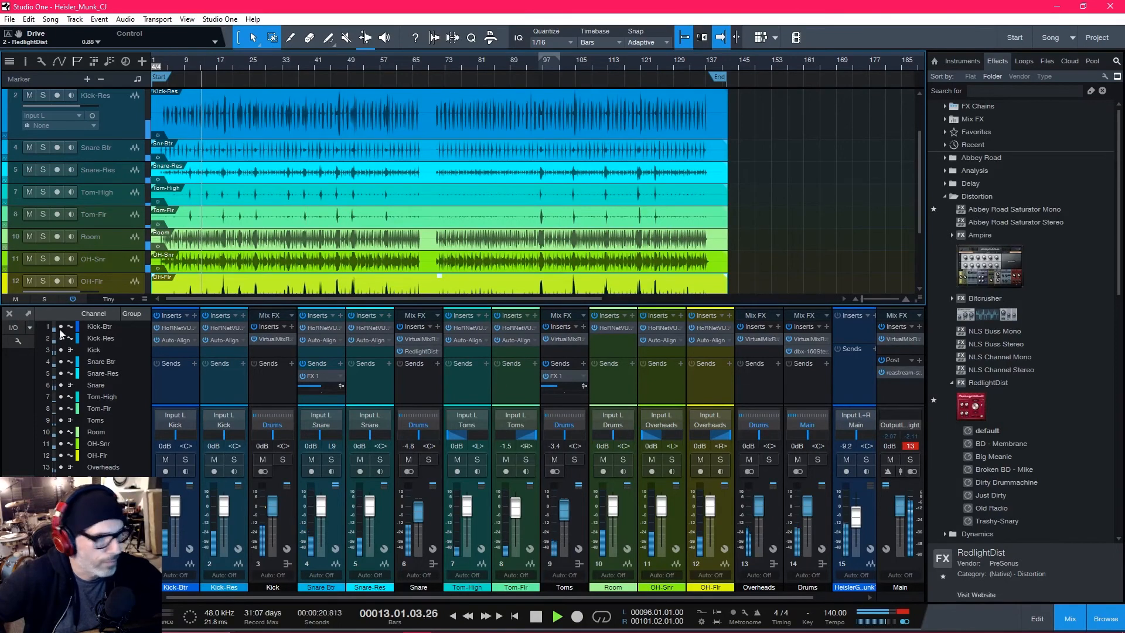
left_click(18, 588)
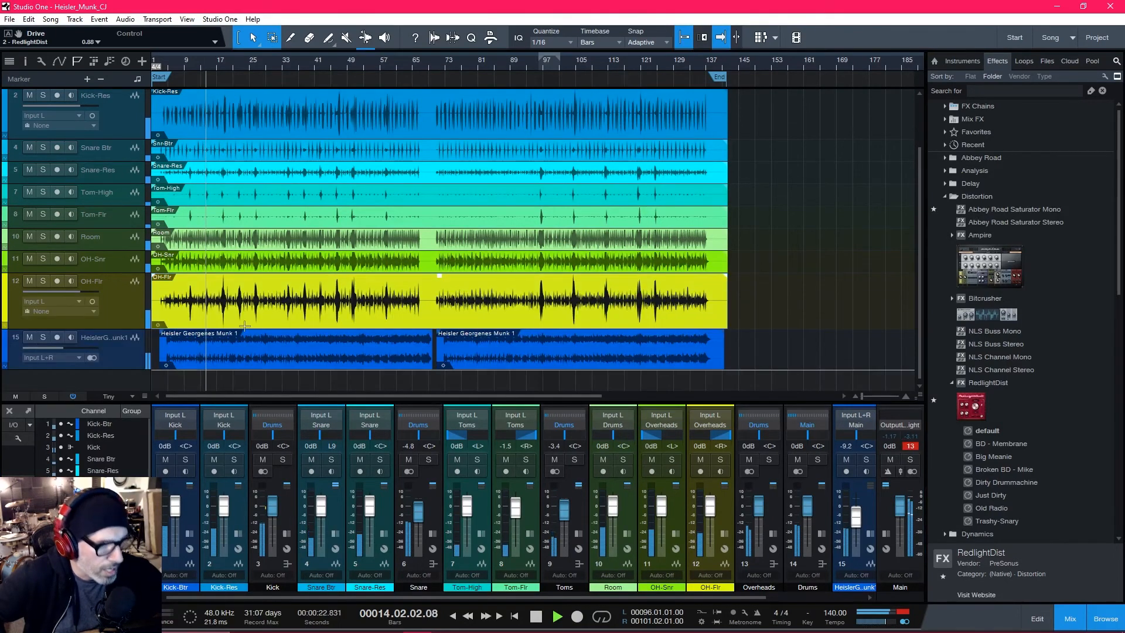
left_click(482, 60)
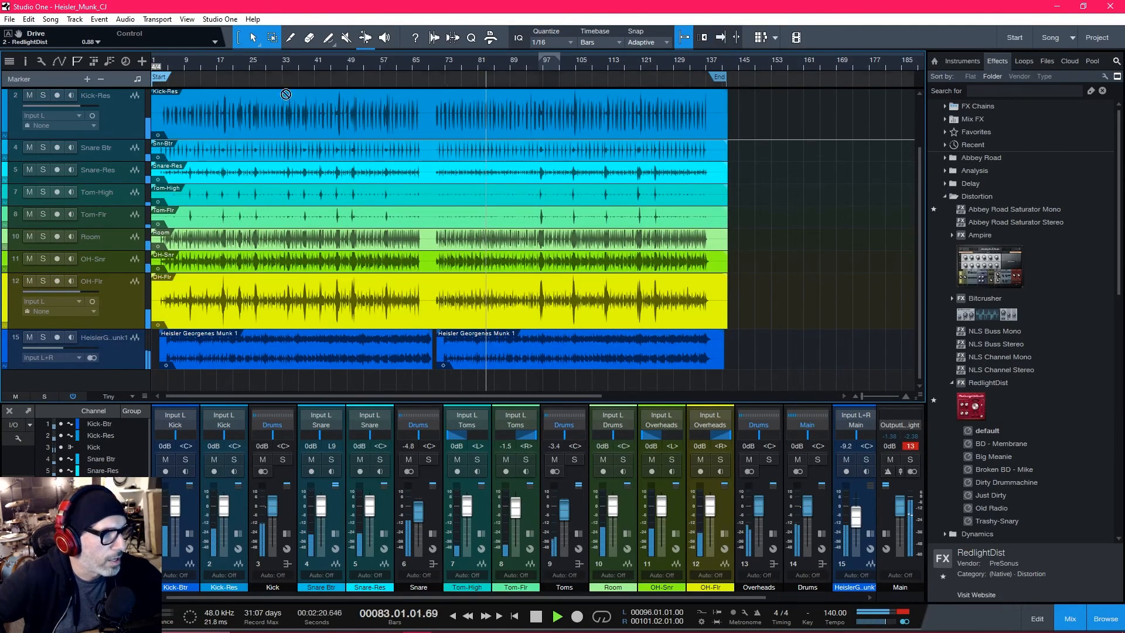
Step: Move the song's start marker to about bar 70 beat 2, just before the second take, and check playback from there
left_click_drag(157, 77, 441, 81)
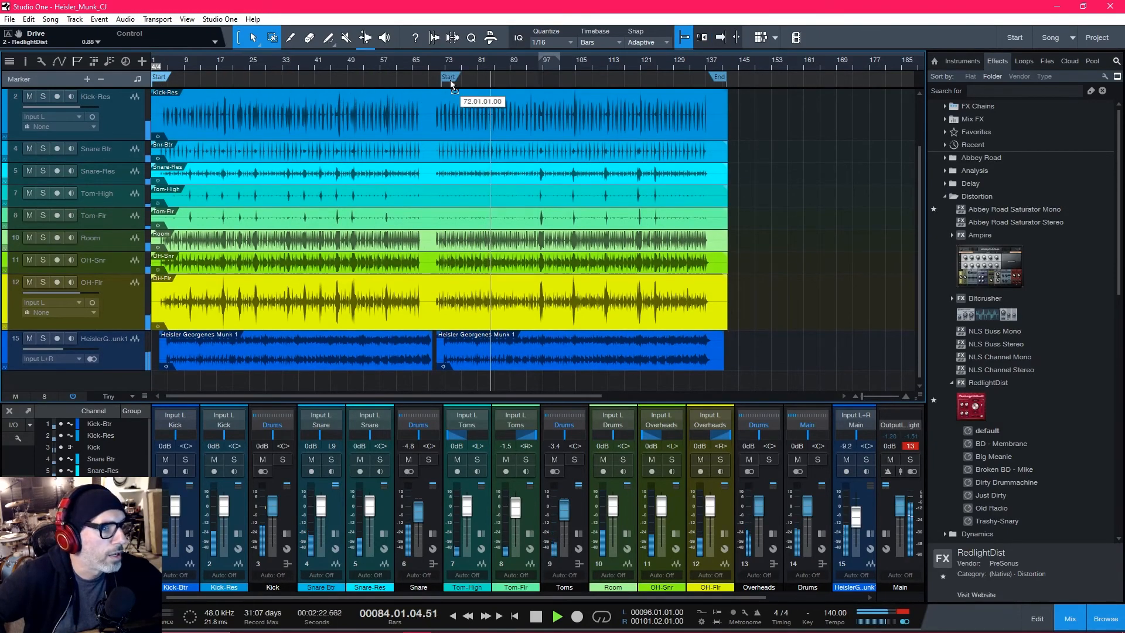
scroll(441, 81, "up", 5)
scroll(480, 96, "up", 2)
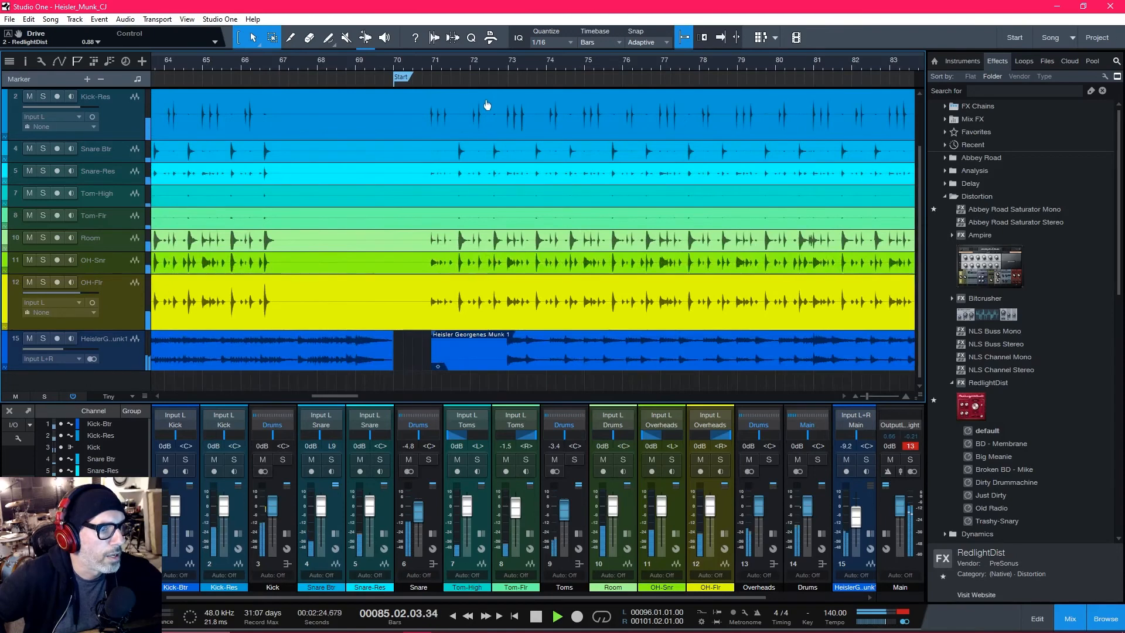
left_click_drag(408, 80, 429, 75)
left_click(418, 58)
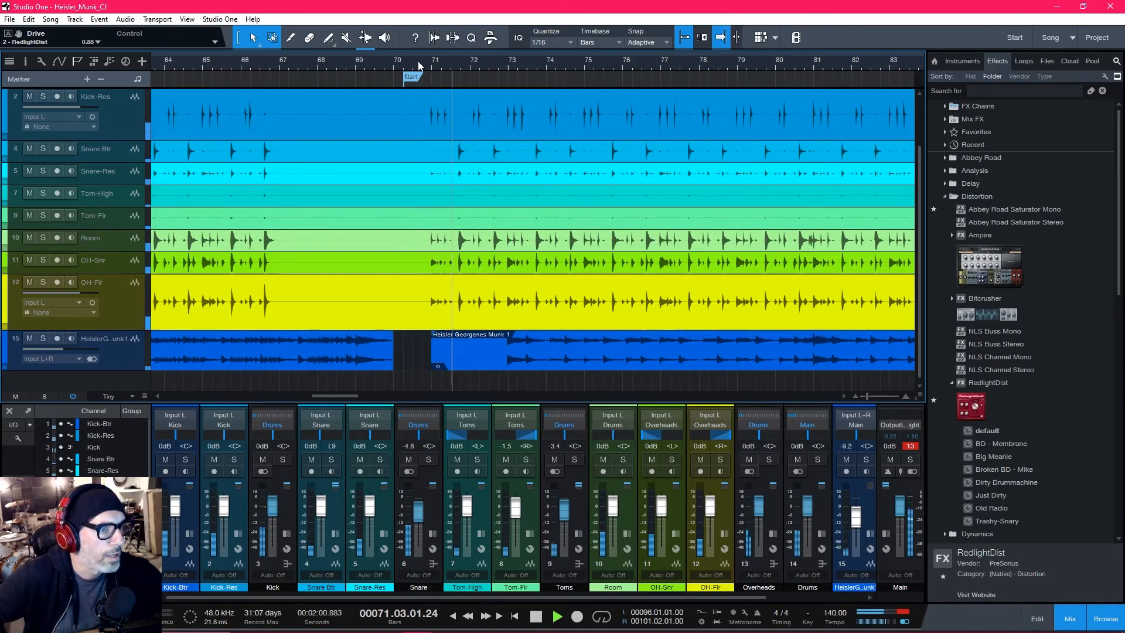
key("space")
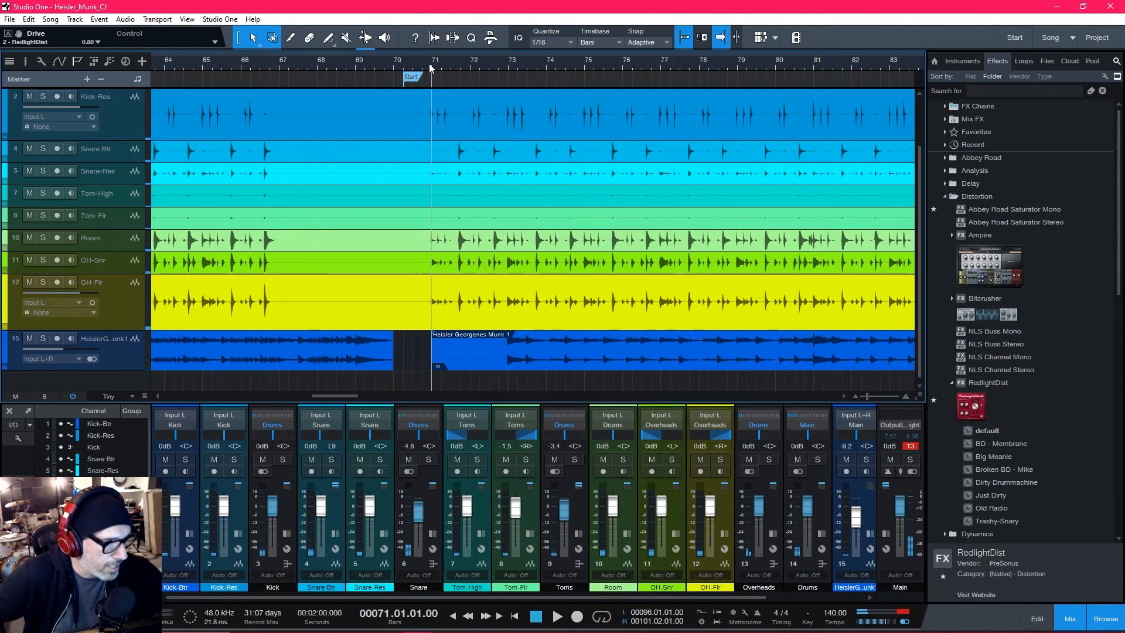
left_click(414, 62)
key("space")
key("space")
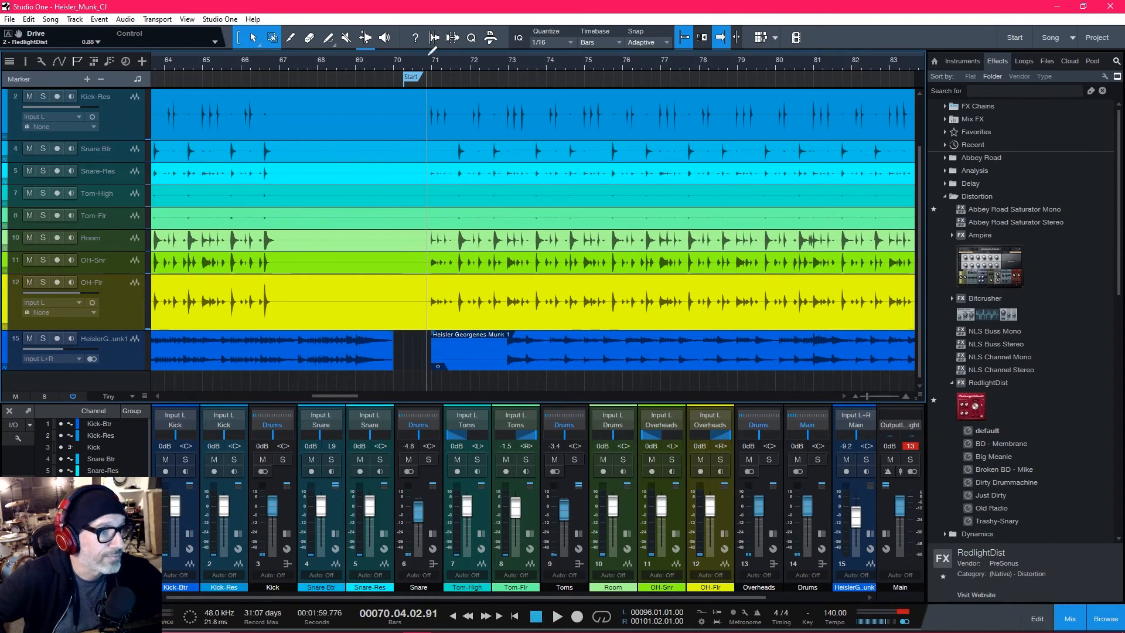
Step: Set the loop range from bar 71 to bar 73 and play it with looping on
mouse_move(457, 56)
left_mouse_down()
mouse_move(498, 58)
mouse_move(492, 90)
left_mouse_up()
key("KP_1")
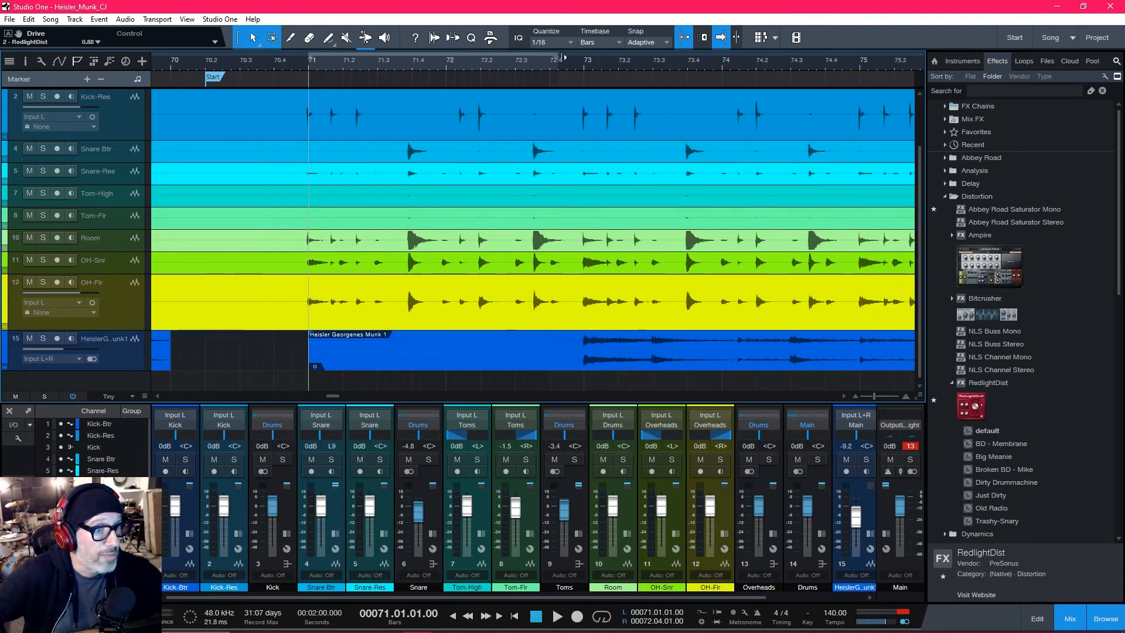
left_click_drag(583, 57, 585, 58)
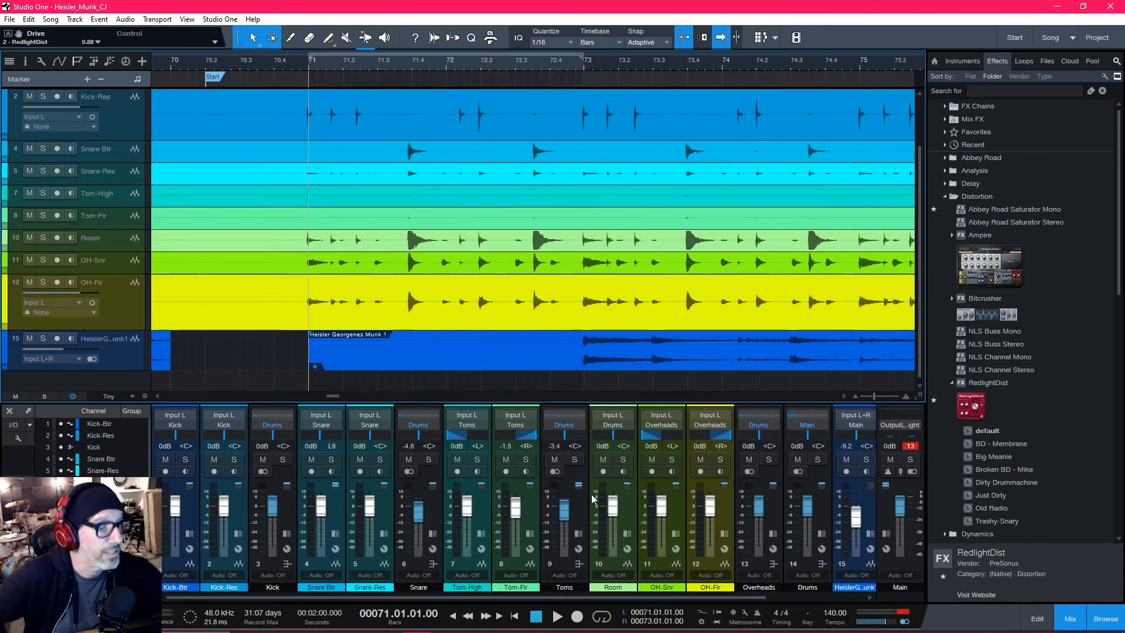
left_click(601, 616)
key("space")
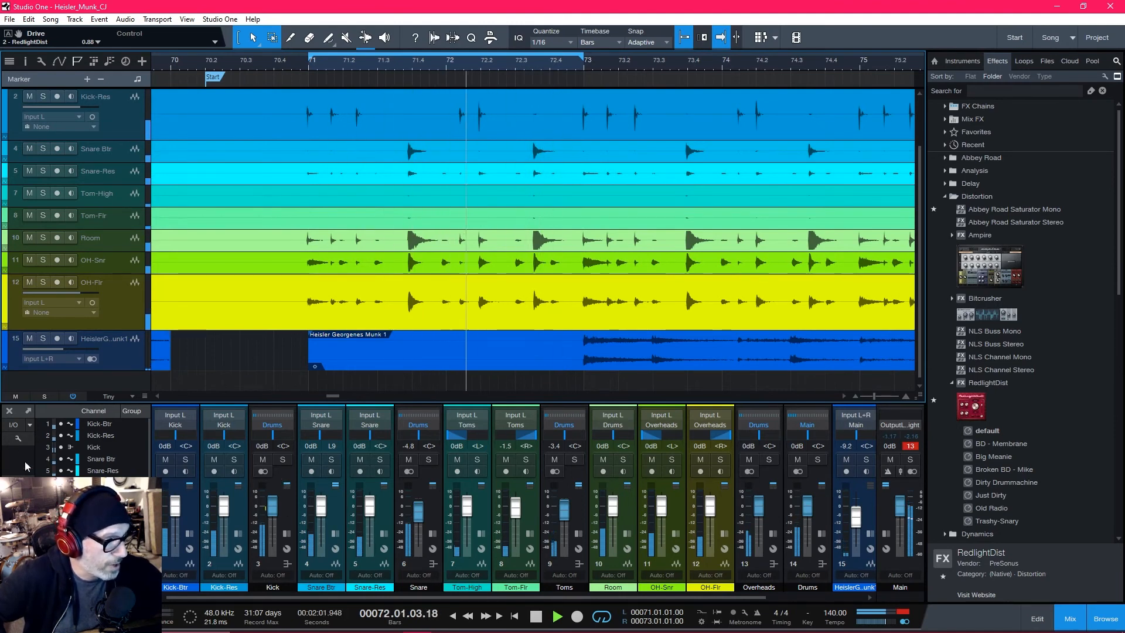
Step: Try an FX 1 send on the Kick bus at a level of -22.9 dB
left_click(17, 584)
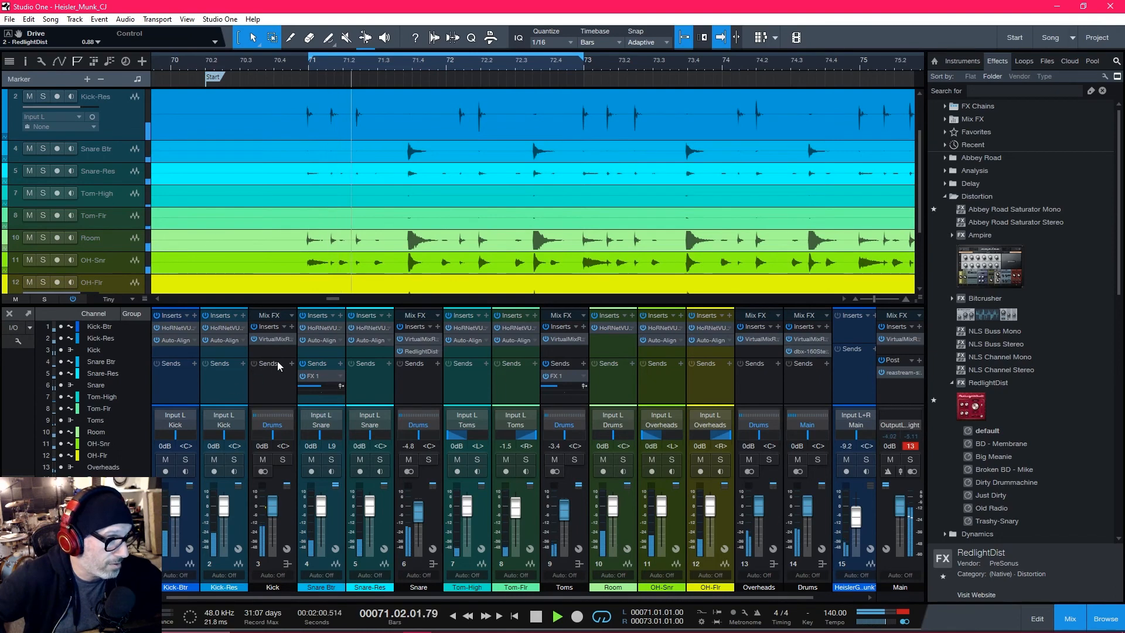
left_click(255, 364)
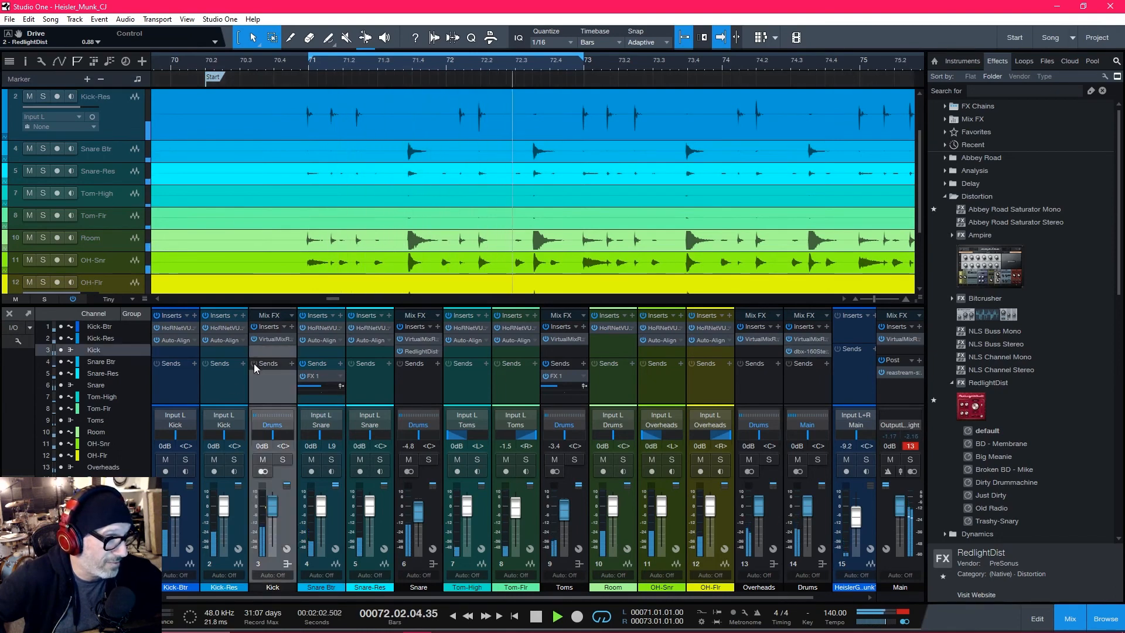
left_click(291, 363)
left_click(322, 435)
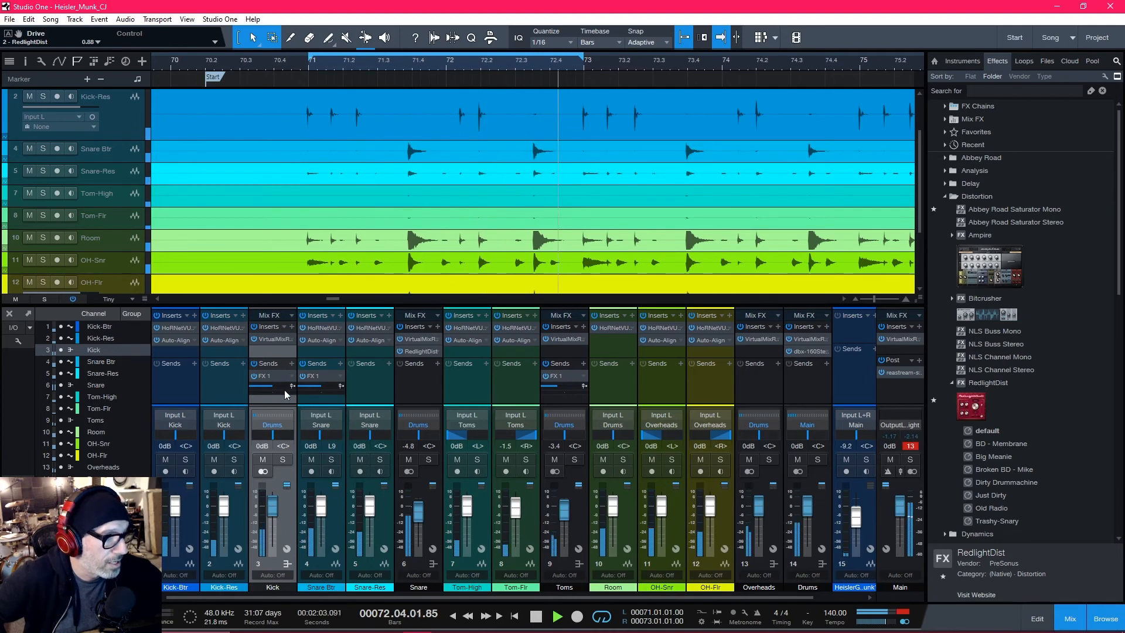
mouse_move(272, 386)
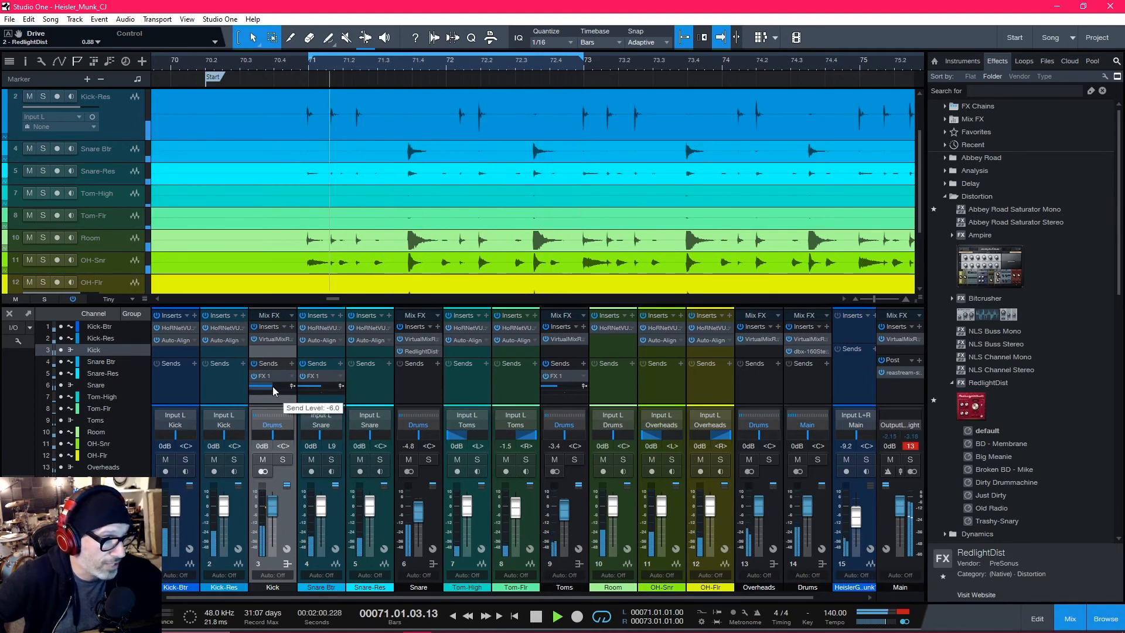
left_click_drag(273, 386, 263, 386)
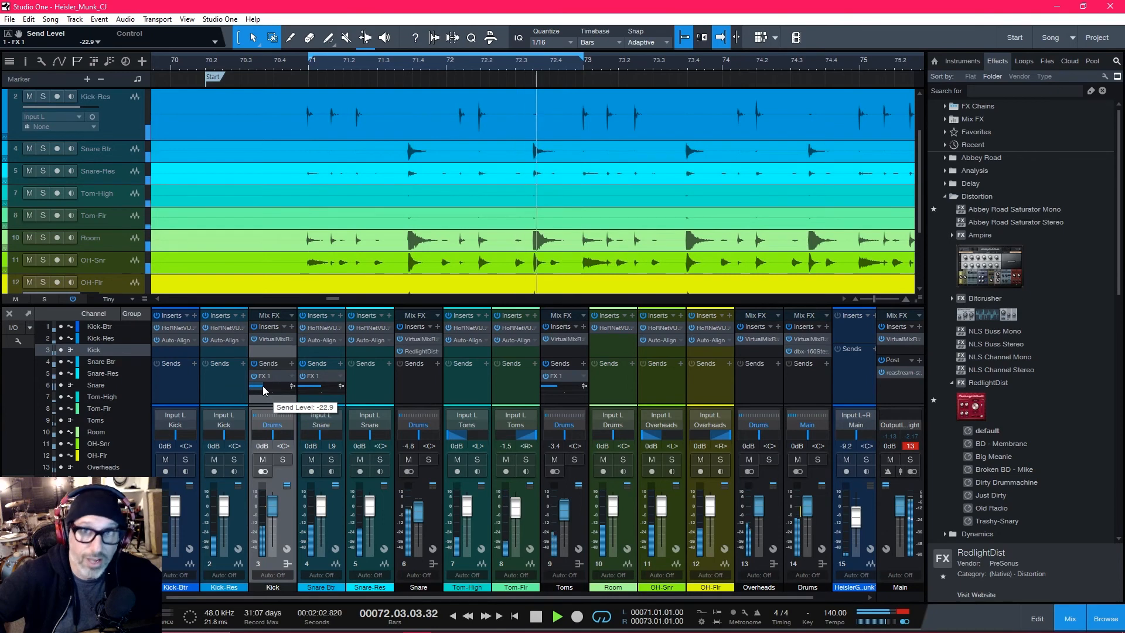
left_click_drag(263, 385, 262, 386)
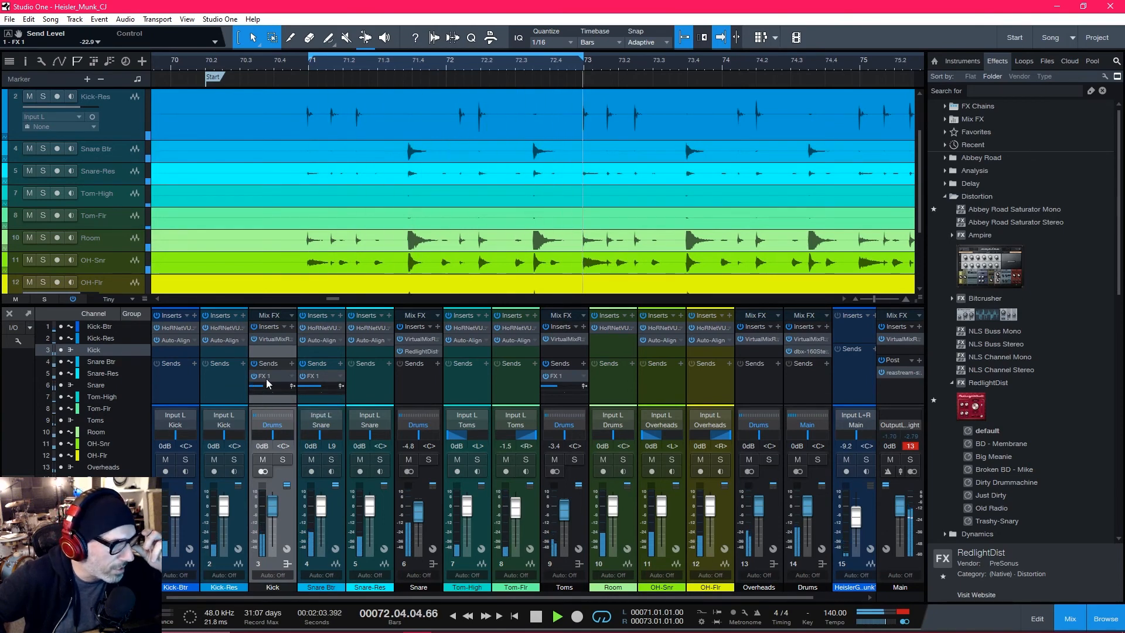
Step: Mute the Kick bus's FX 1 send and remove it
mouse_move(264, 382)
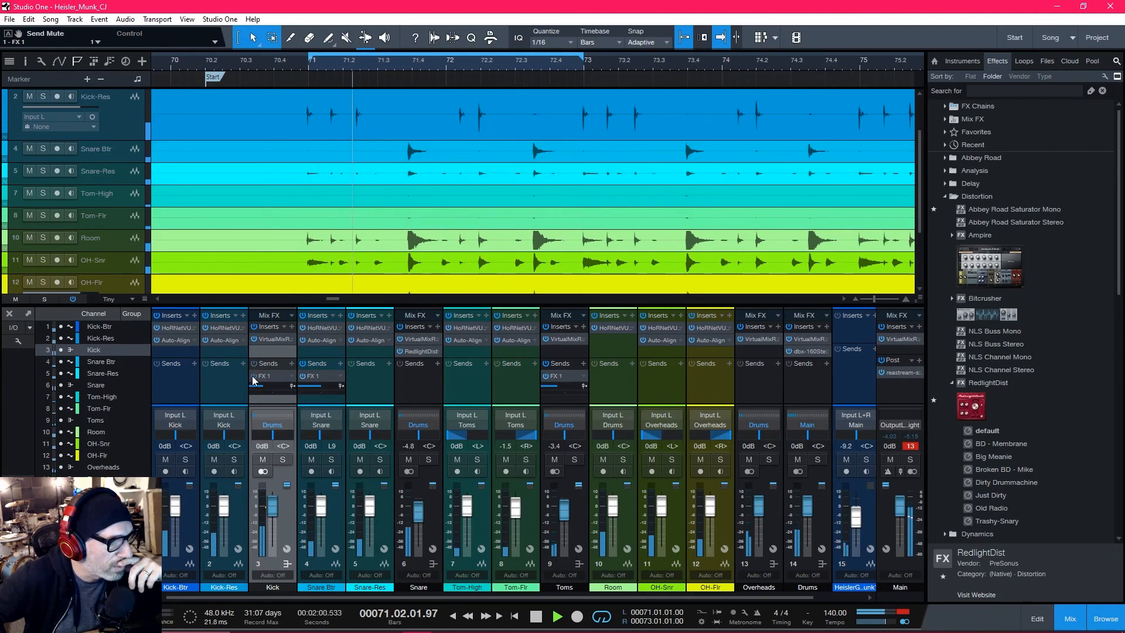
right_click(270, 373)
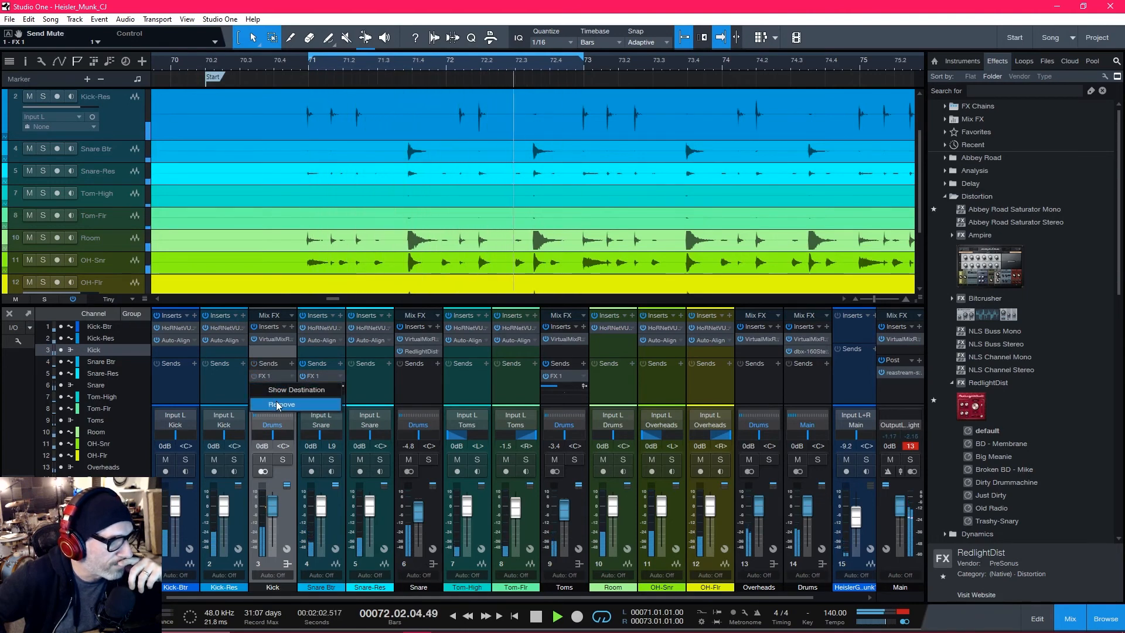
left_click(276, 401)
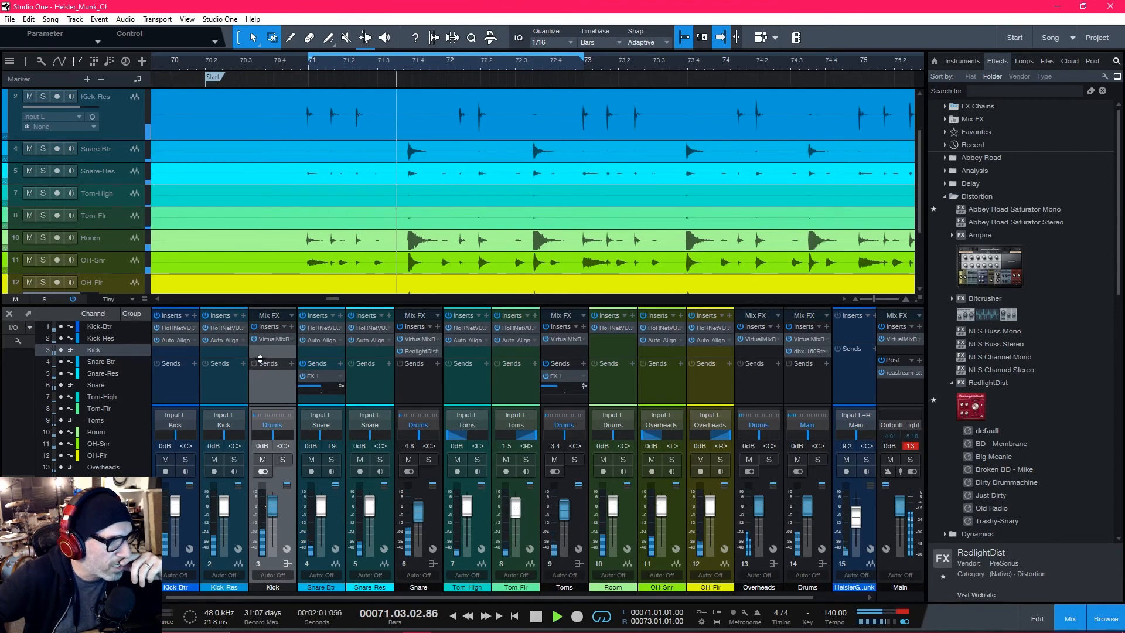
Step: Open the Kick bus's Virtual Mix Rack, raise the FG-S low-frequency gain and set its LMF Q to 1.37
left_click_drag(260, 359, 260, 373)
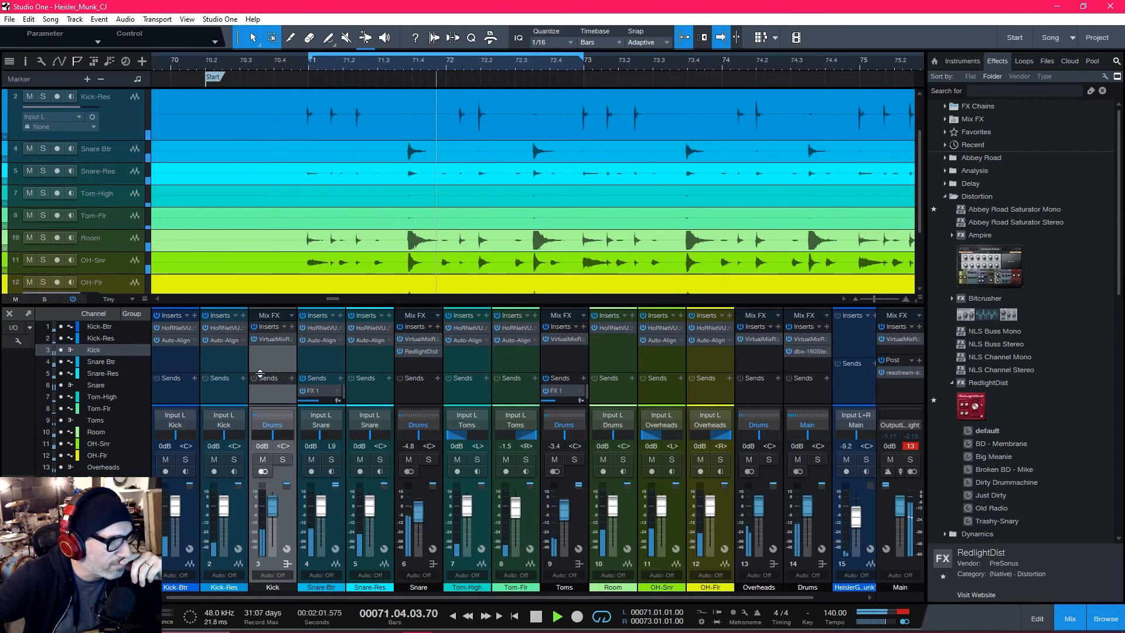
left_click(268, 340)
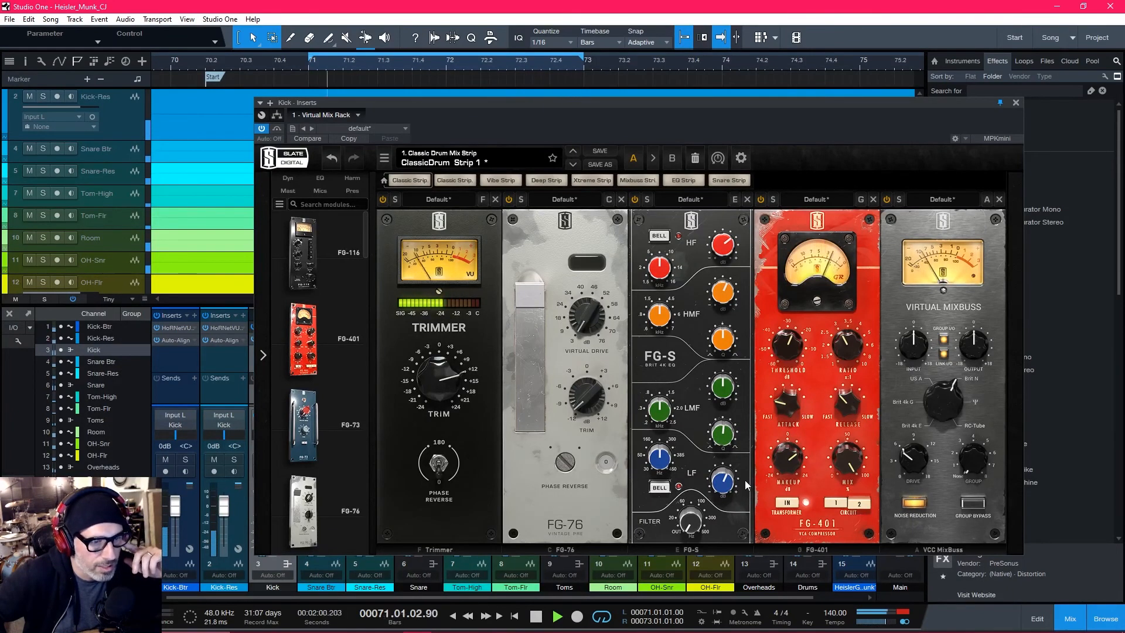
left_click_drag(724, 293, 724, 307)
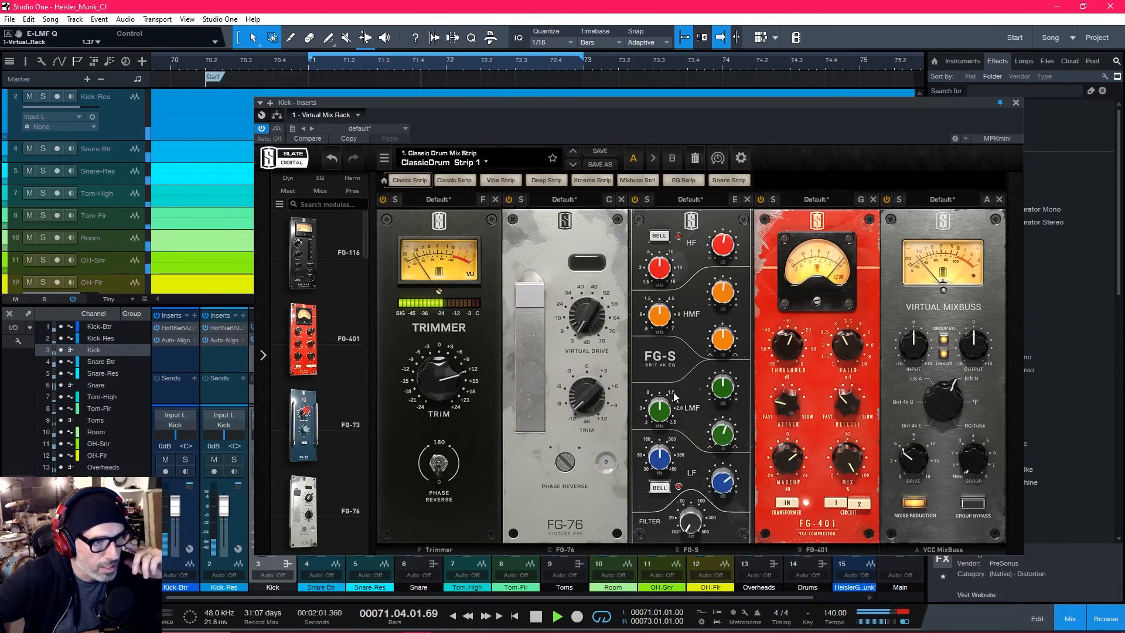
Step: Insert The Monster module between the FG-401 and VCC MixBuss in the Kick bus's Virtual Mix Rack
left_click_drag(364, 231, 371, 315)
mouse_move(315, 358)
left_click_drag(314, 358, 937, 394)
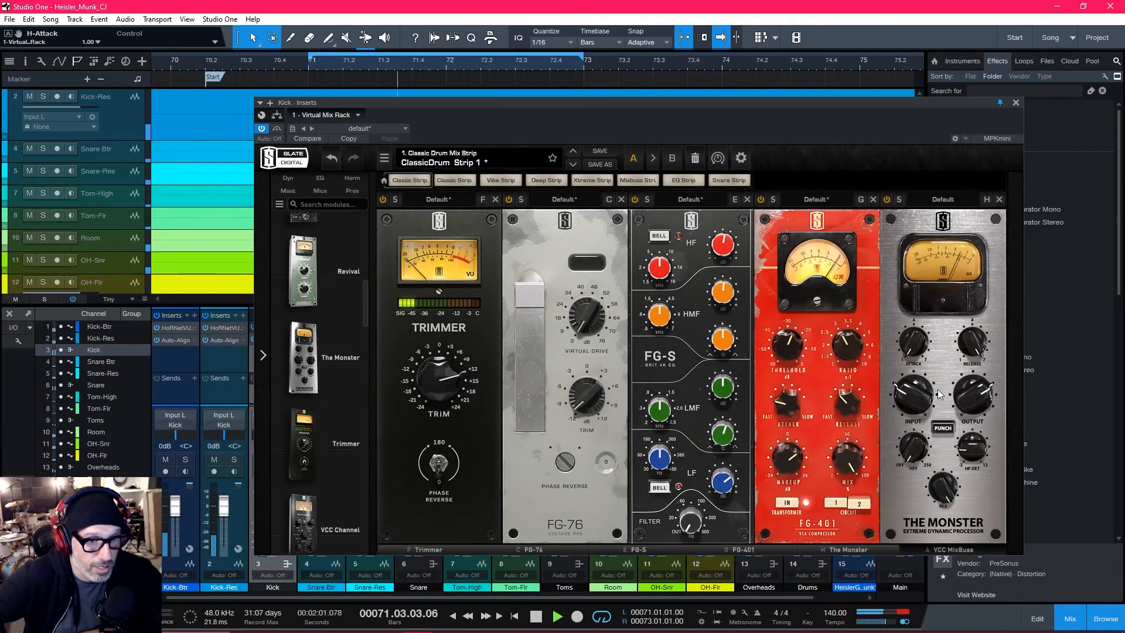
left_click_drag(930, 109, 776, 102)
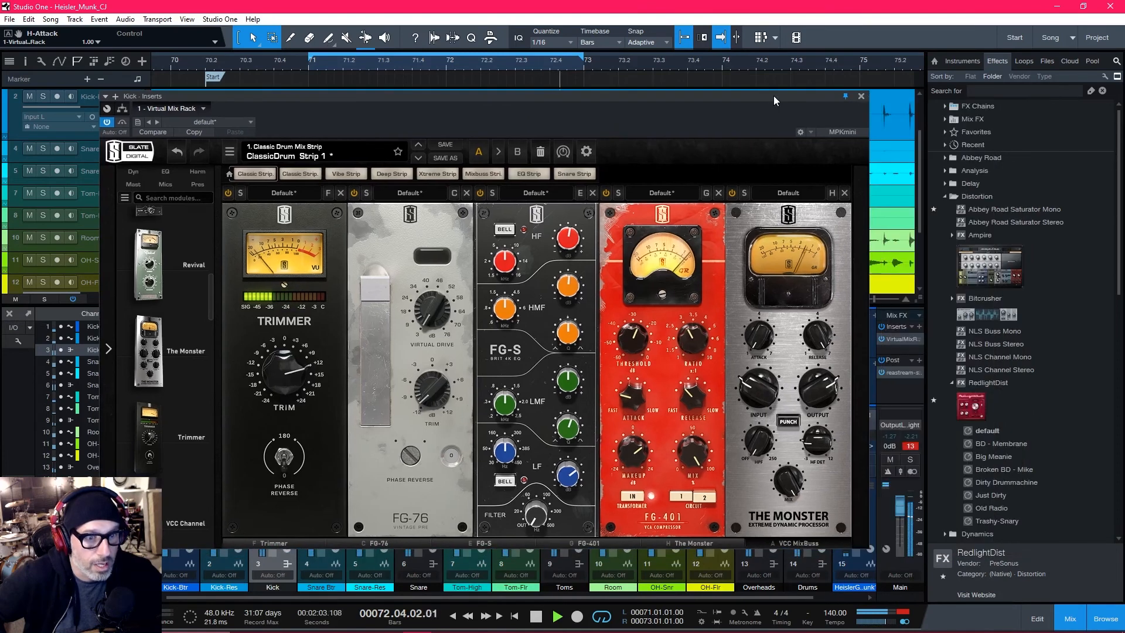
Step: Turn on The Monster's Punch, set Input to 4.90 dB, and try other Attack settings before returning it to 1.00
left_click(788, 421)
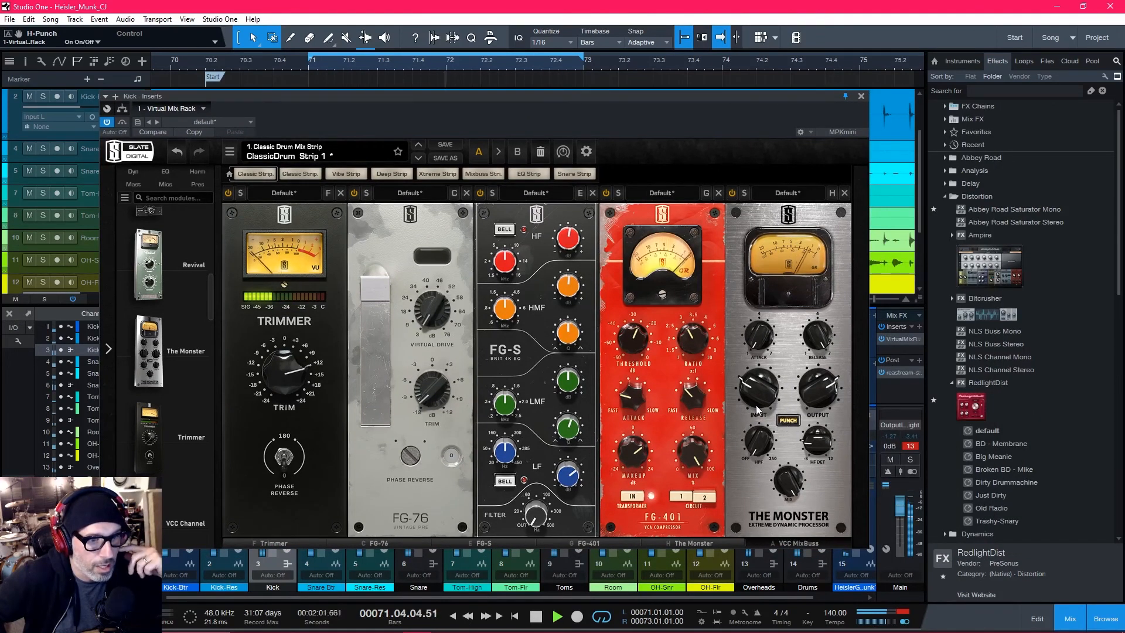
mouse_move(754, 402)
left_mouse_down()
mouse_move(769, 350)
mouse_move(759, 395)
left_mouse_up()
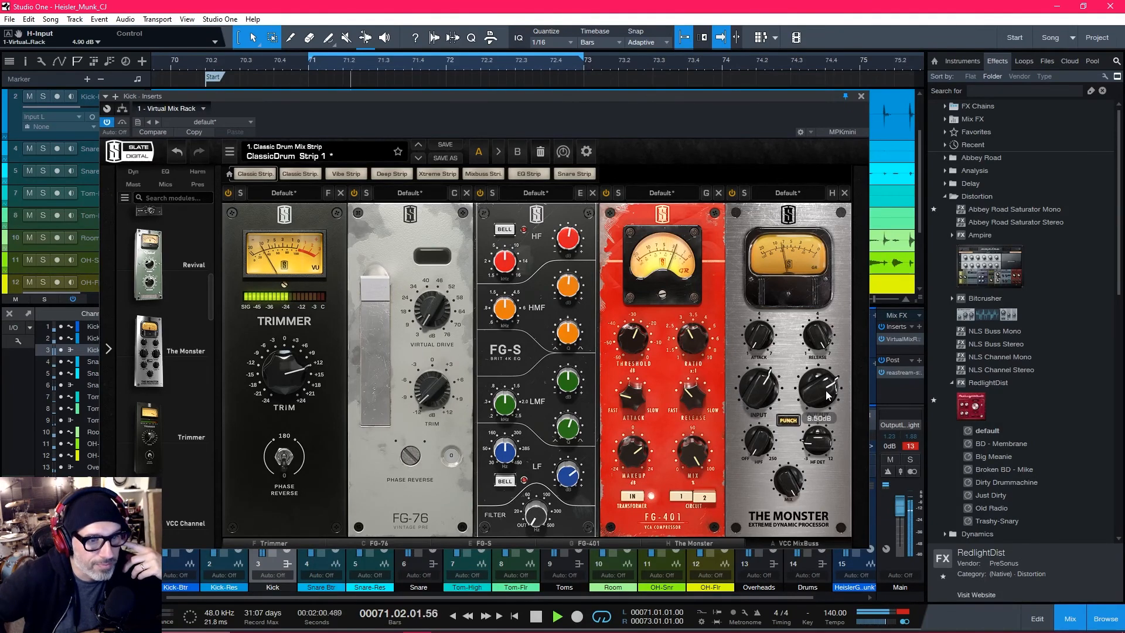
left_click_drag(754, 346, 773, 236)
left_click_drag(763, 333, 778, 535)
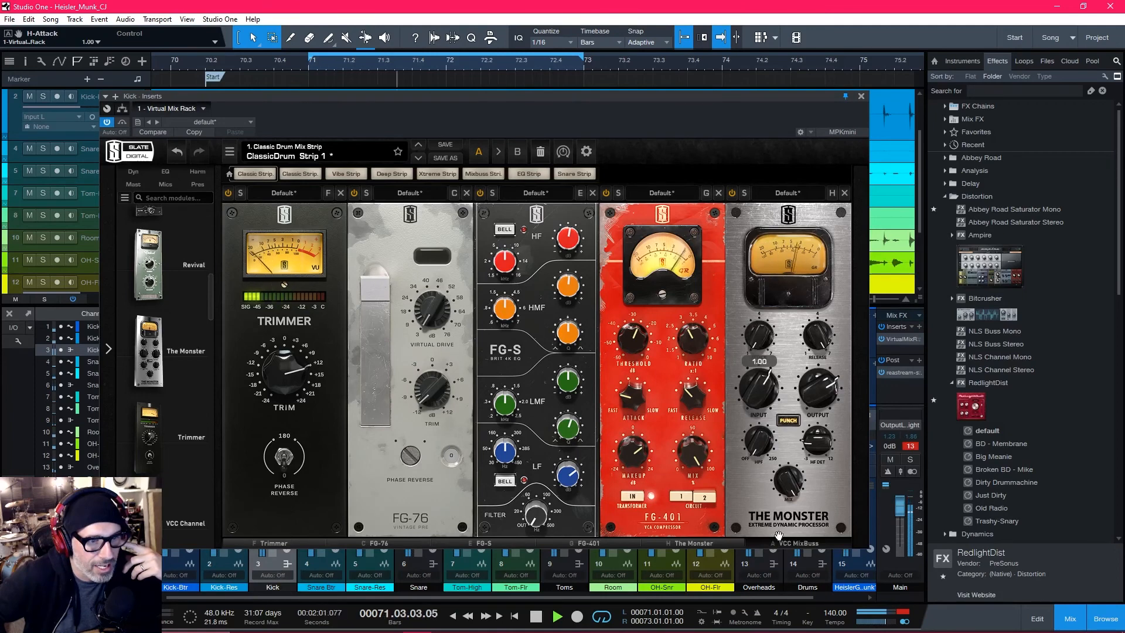
Step: Reset The Monster's Output and set it to 7.70 dB
left_click_drag(821, 400, 823, 449)
double_click(822, 395)
left_click_drag(822, 396, 824, 372)
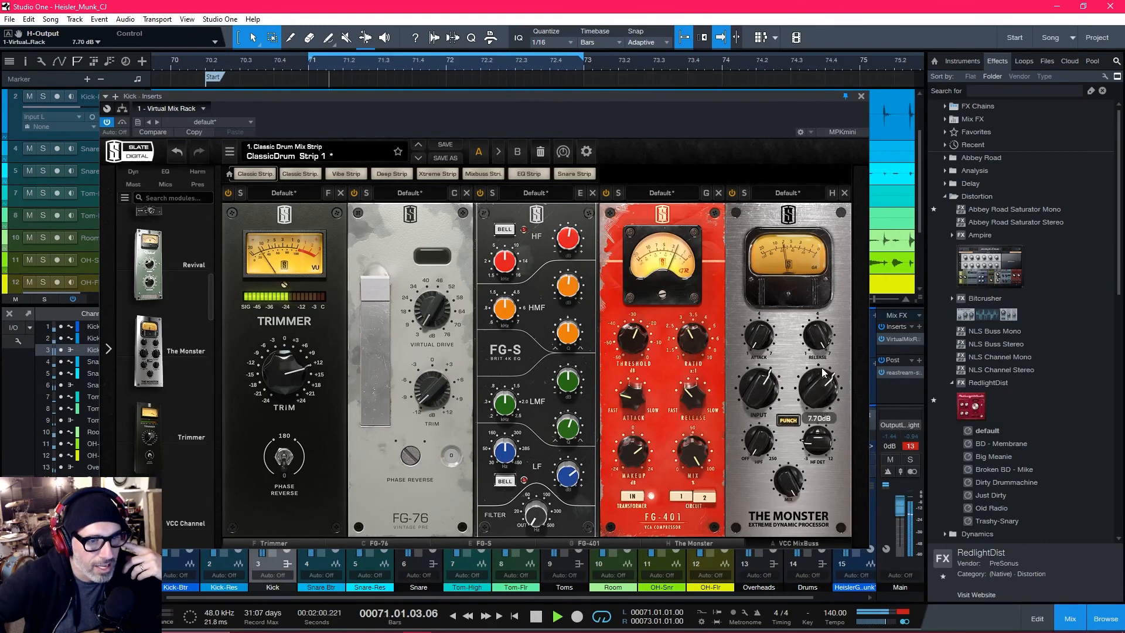
Step: Set The Monster's HF Det to -3.00 dB and, after trying Input at 10.8 dB, set Input to 4.68 dB
double_click(767, 404)
left_click_drag(759, 443, 822, 478)
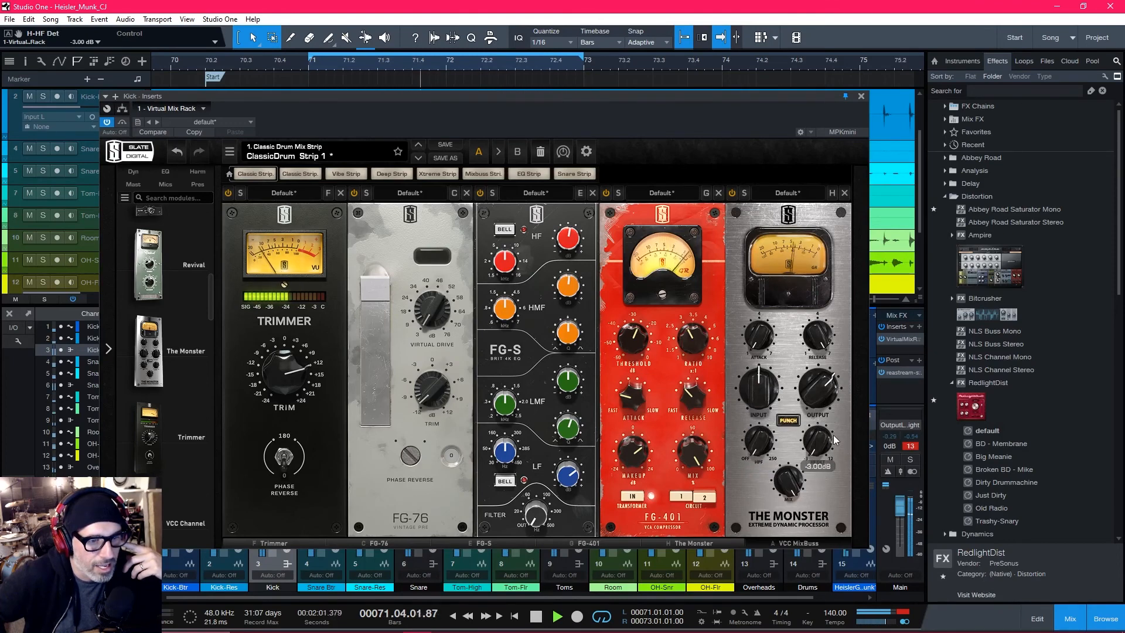
left_click_drag(759, 404, 766, 368)
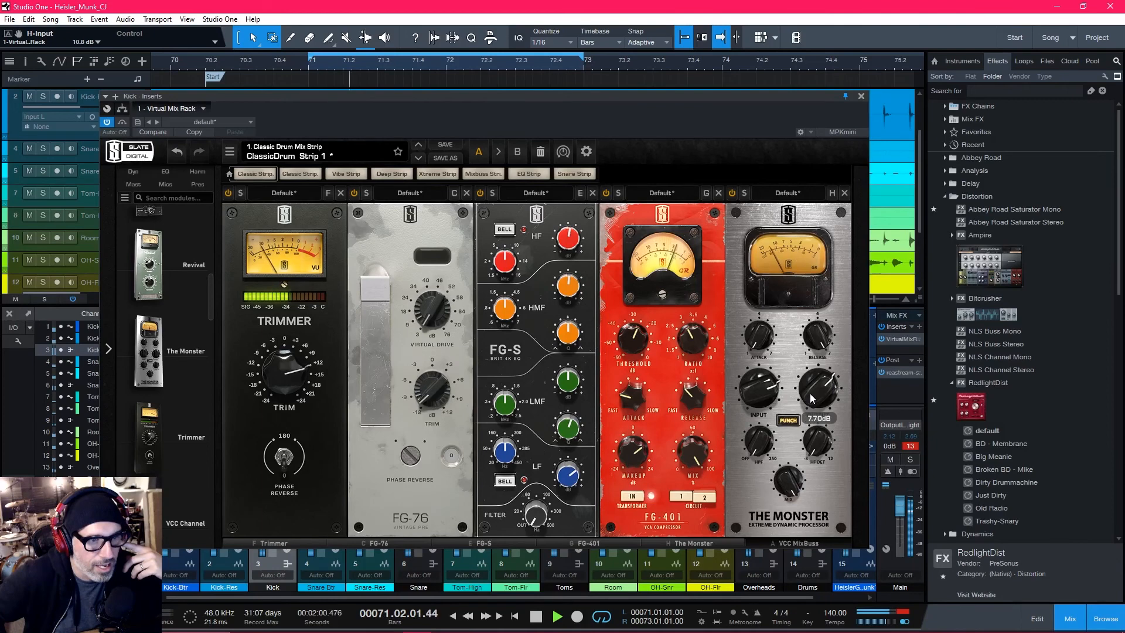
left_click_drag(811, 401, 757, 413)
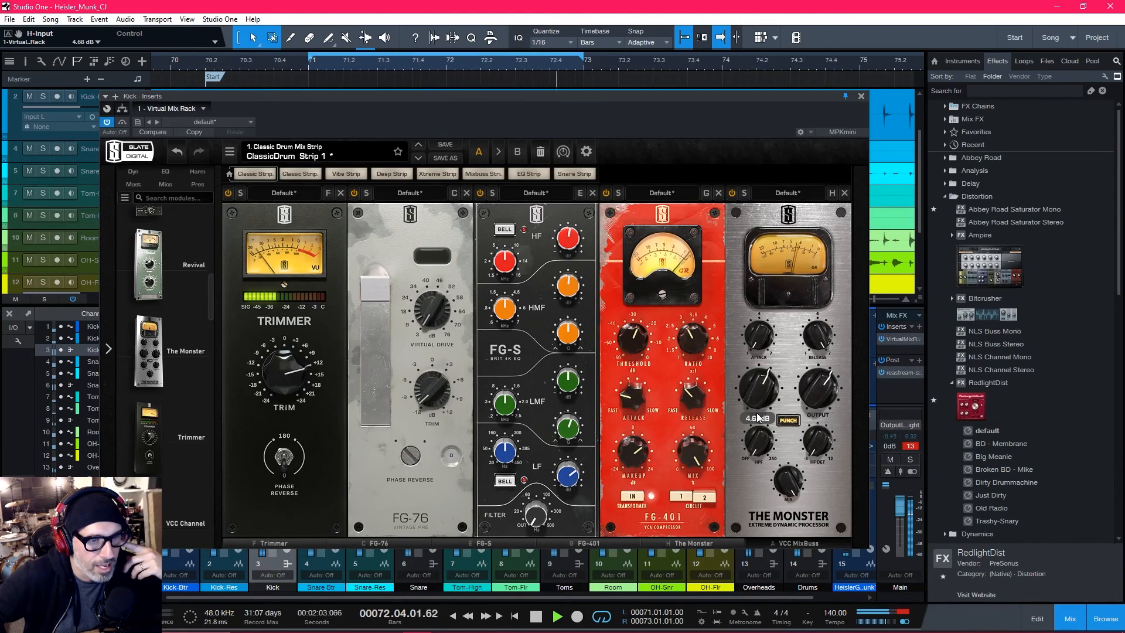
Step: Set The Monster's Release to 7.00 and readjust its Attack after trying 2.28
left_click_drag(758, 341, 758, 308)
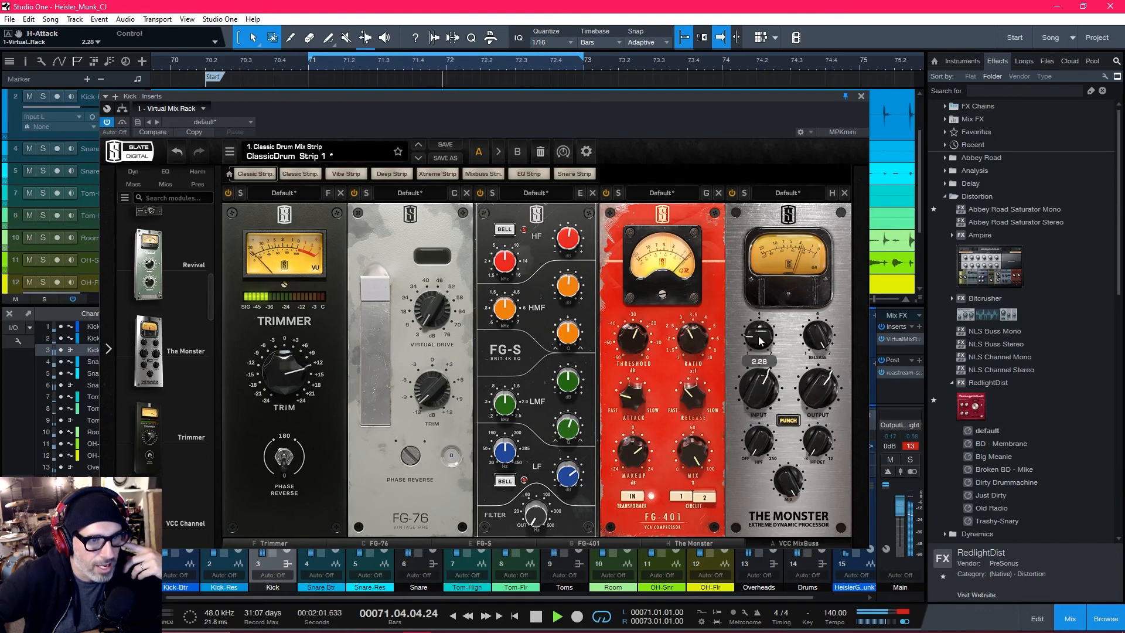
left_click_drag(822, 336, 825, 287)
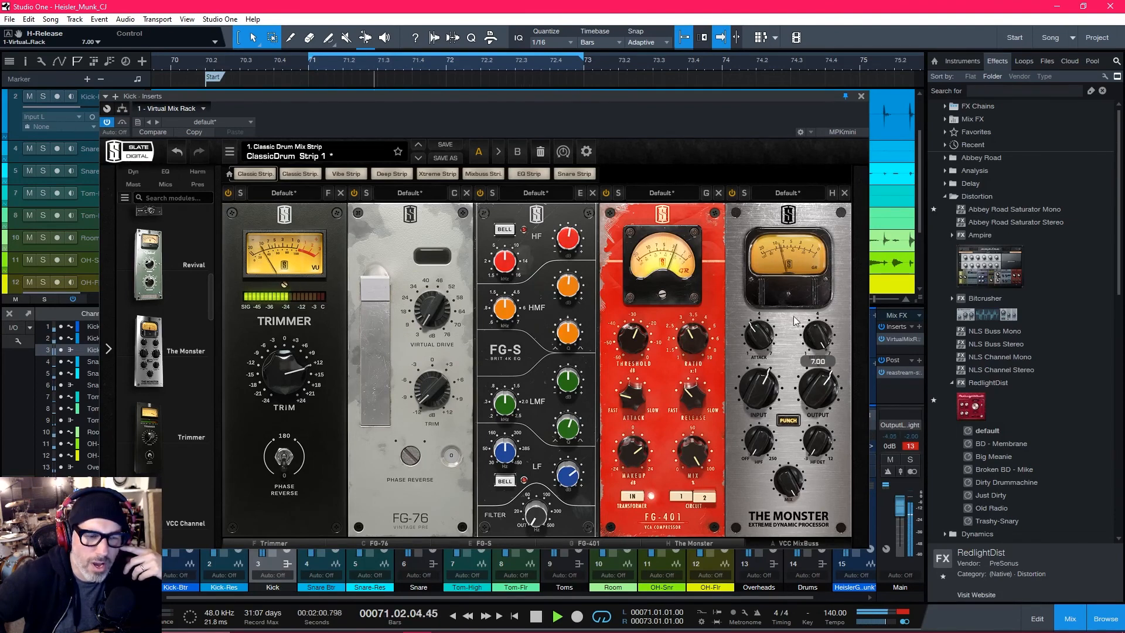
left_click_drag(760, 337, 764, 404)
Step: Compare the kick sound with The Monster bypassed and active, leaving the module switched on
left_click(733, 192)
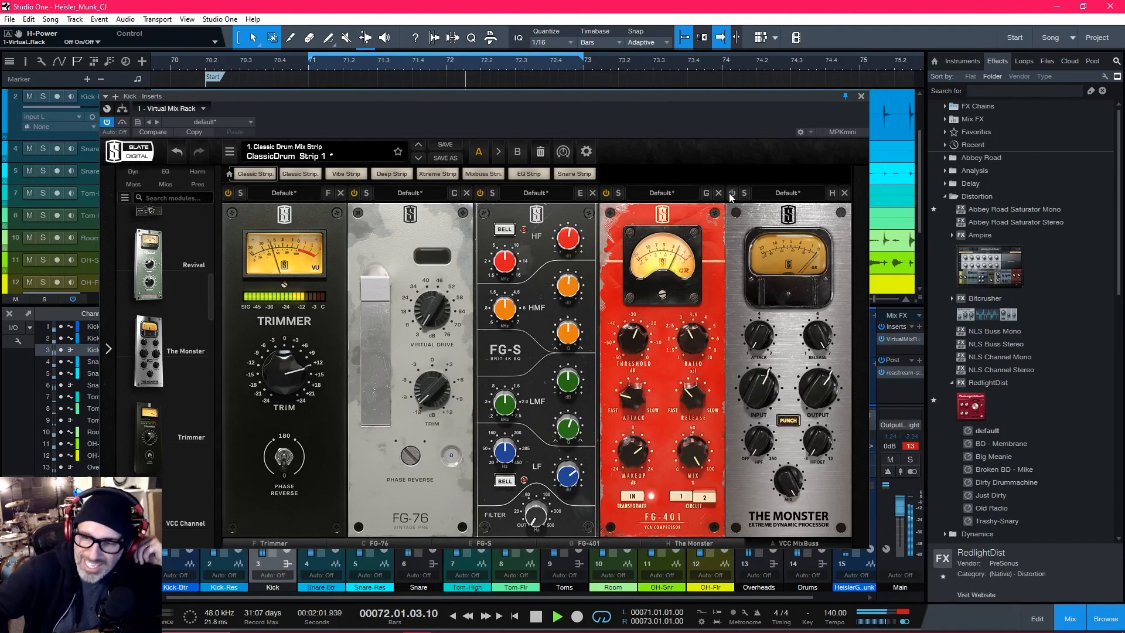
left_click(731, 193)
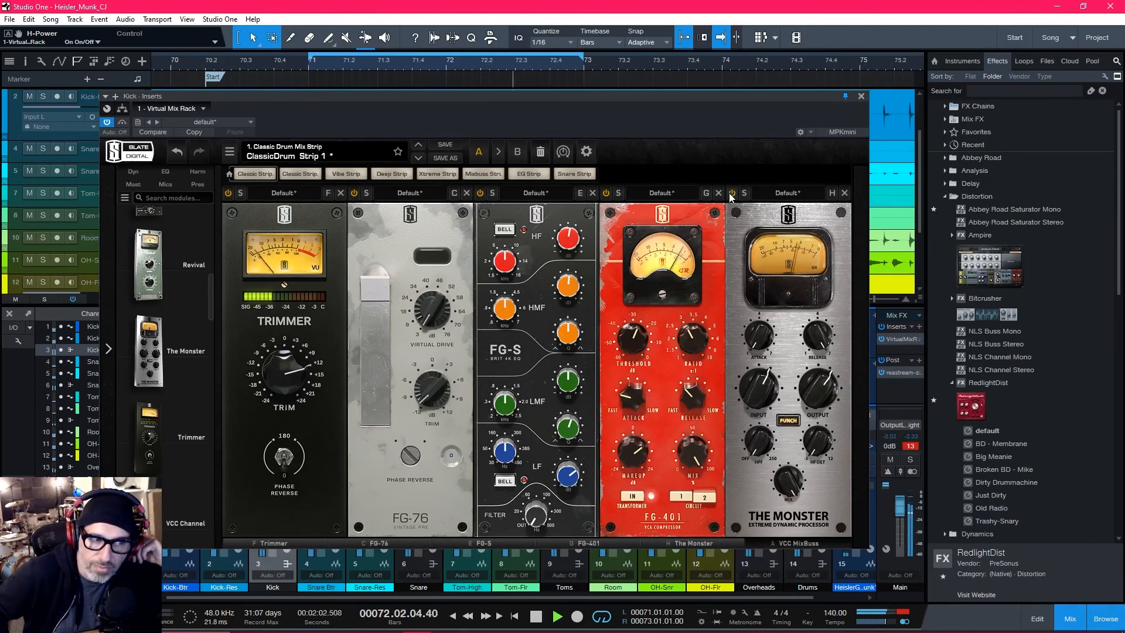
left_click(731, 192)
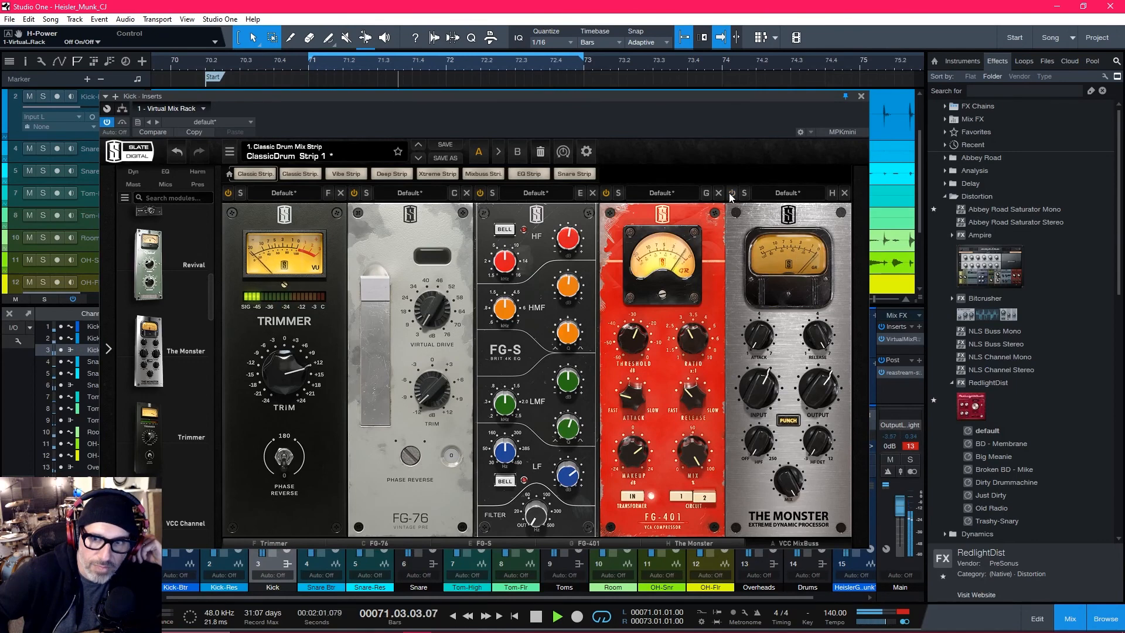
left_click(731, 192)
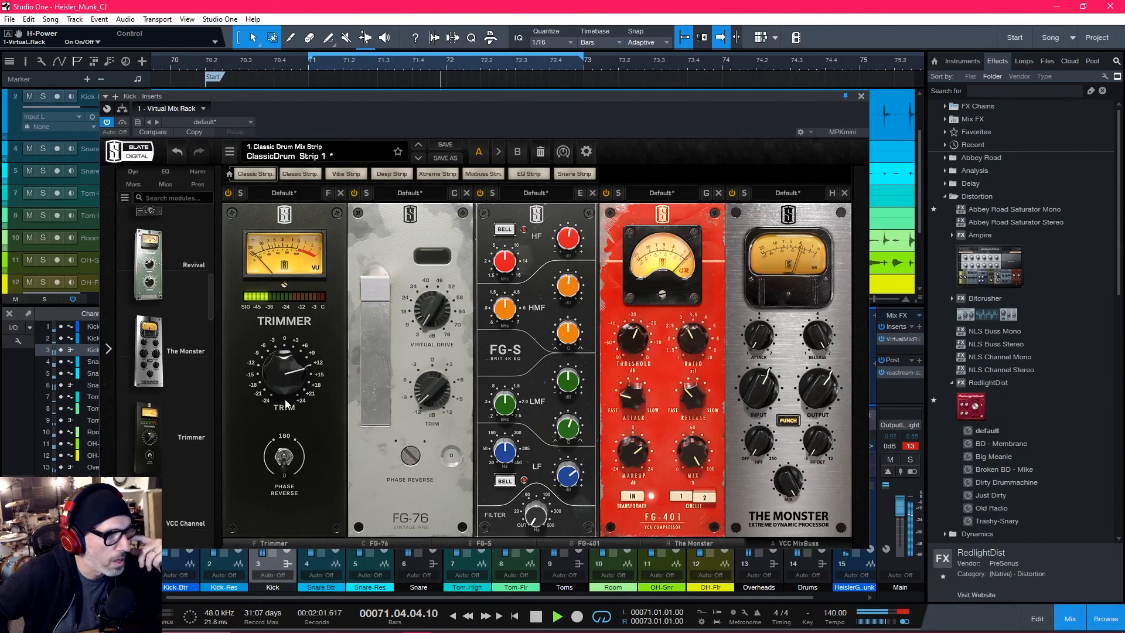
Step: Insert the Revival module between The Monster and VCC MixBuss in the Kick bus's Virtual Mix Rack
left_click_drag(210, 301, 219, 338)
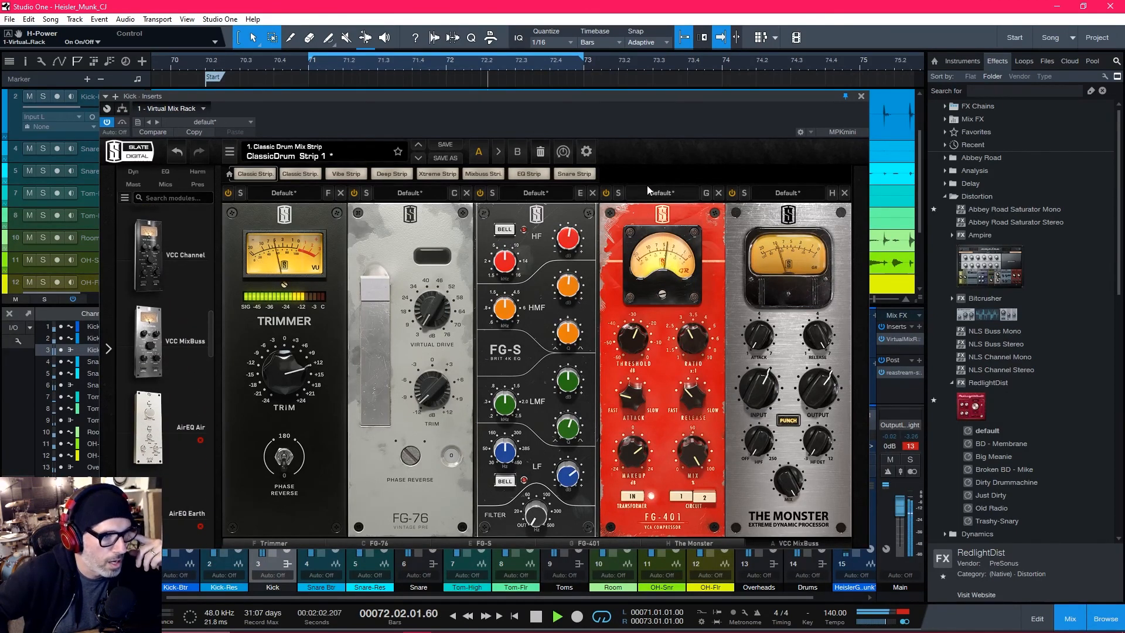
left_click_drag(670, 96, 707, 80)
left_click_drag(251, 322, 267, 209)
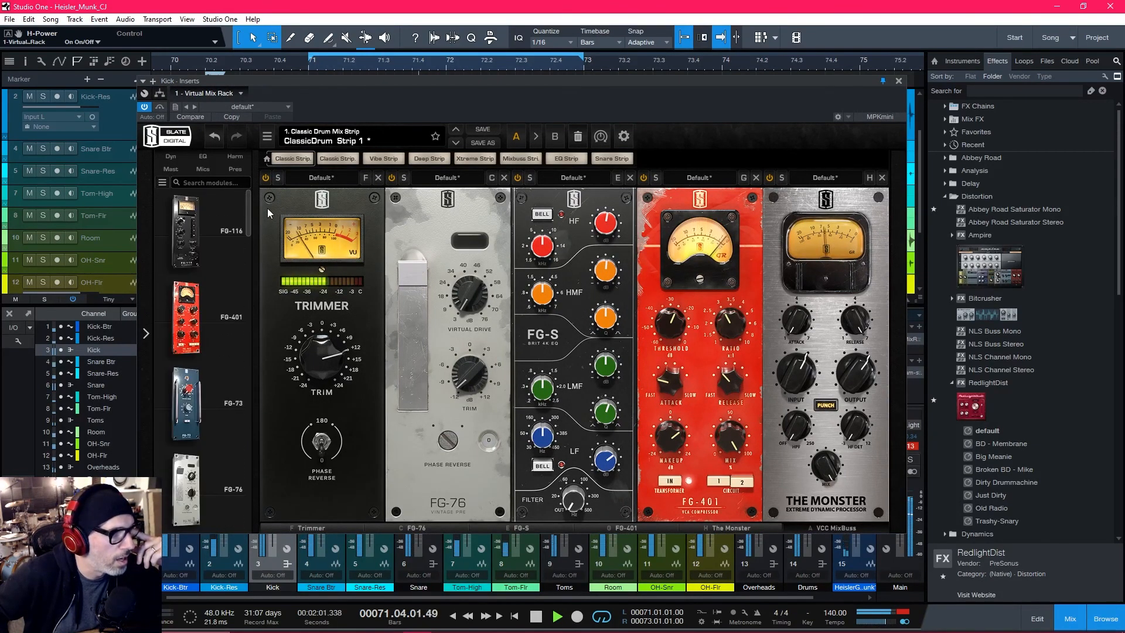
left_click_drag(267, 209, 268, 222)
scroll(268, 229, "down", 2)
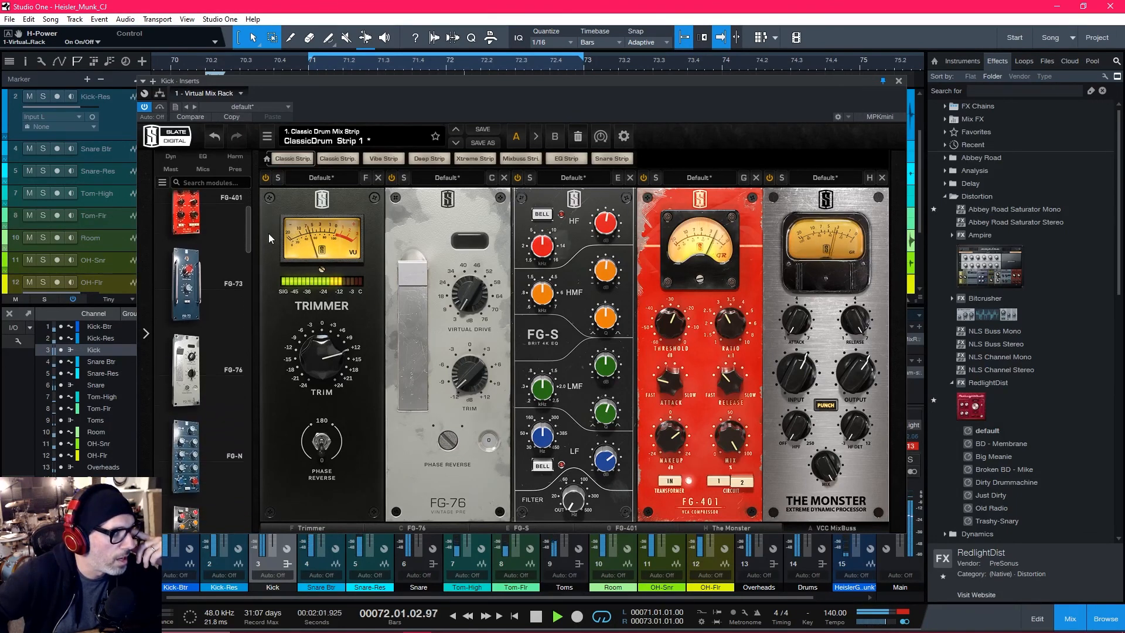
scroll(269, 243, "down", 2)
scroll(270, 264, "down", 2)
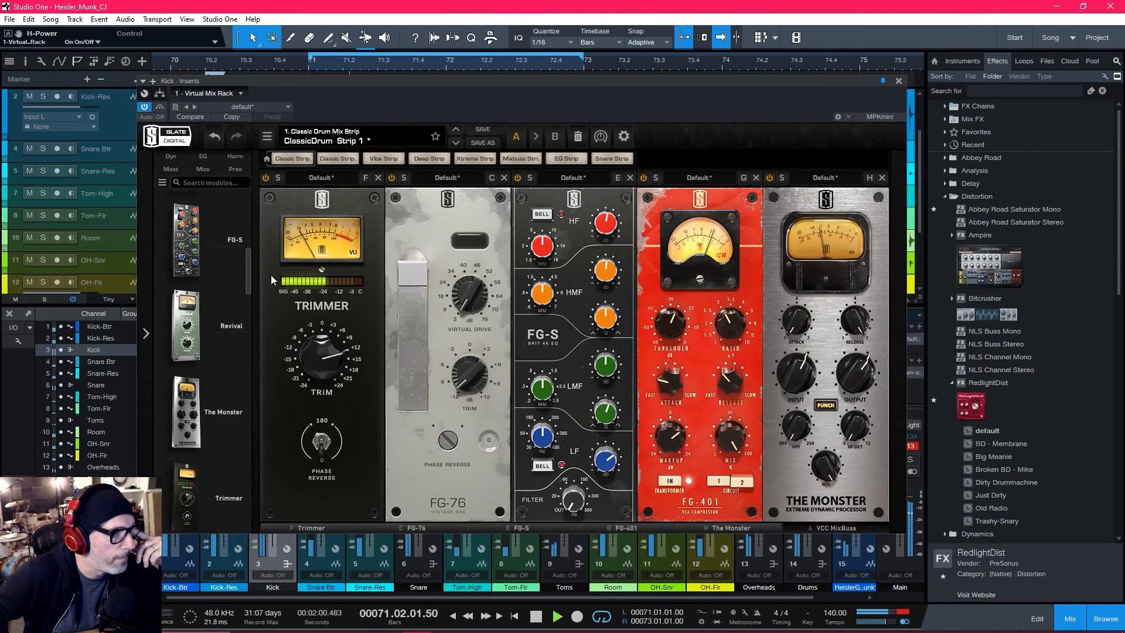
left_click_drag(205, 328, 827, 345)
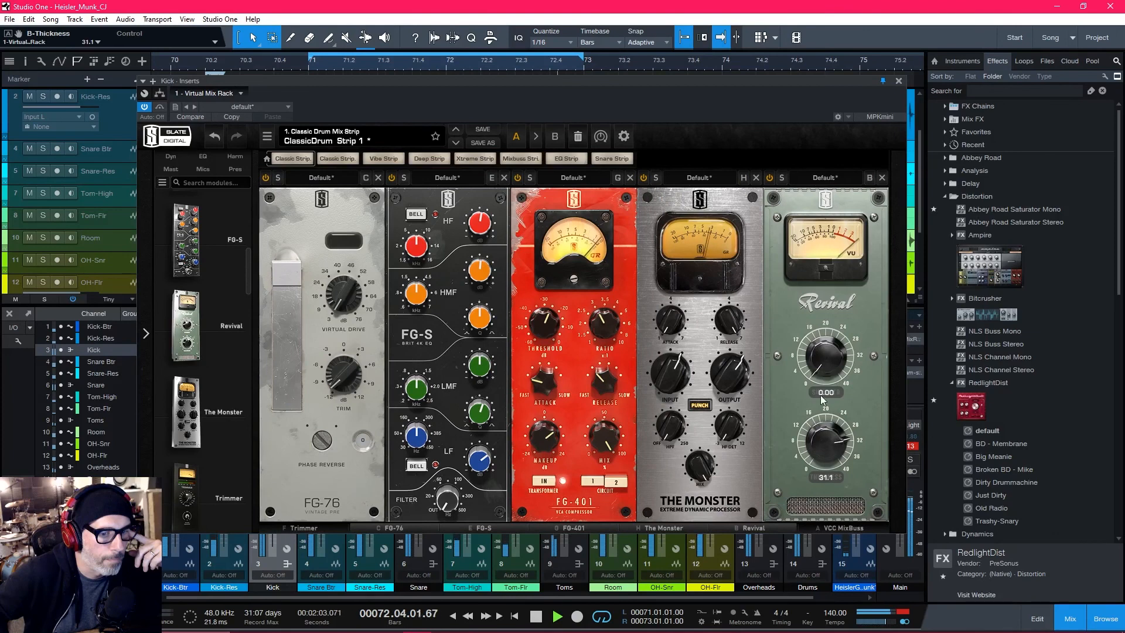
Step: Try the Revival's Shimmer at 36.5, set Thickness to 28.5, and close the Kick bus's inserts
left_click_drag(823, 440, 827, 450)
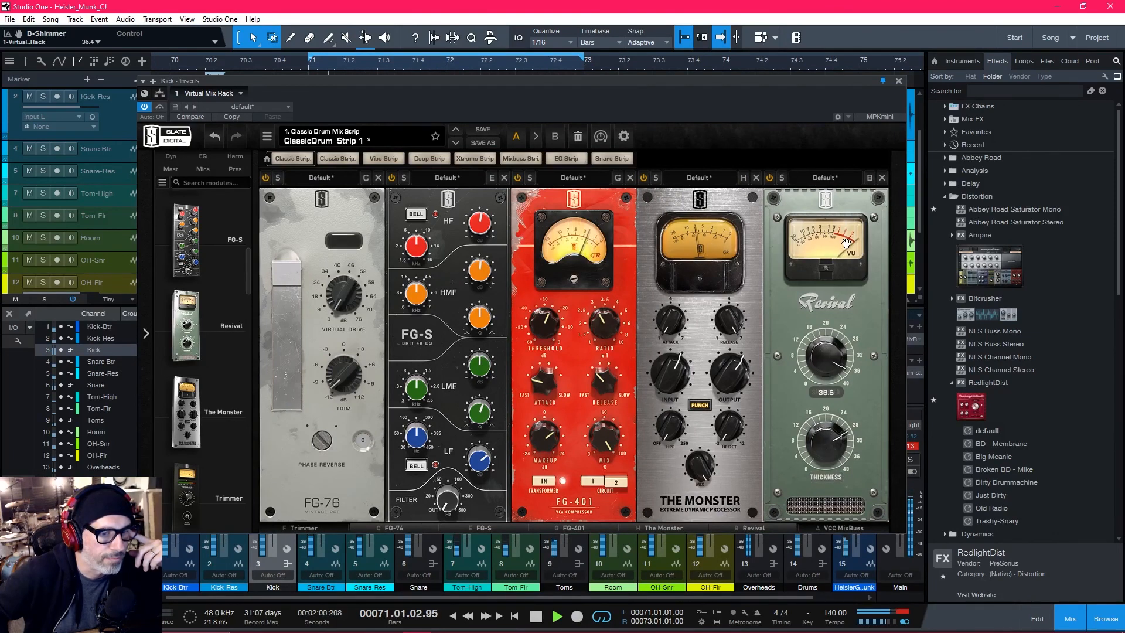
left_click_drag(830, 445, 826, 439)
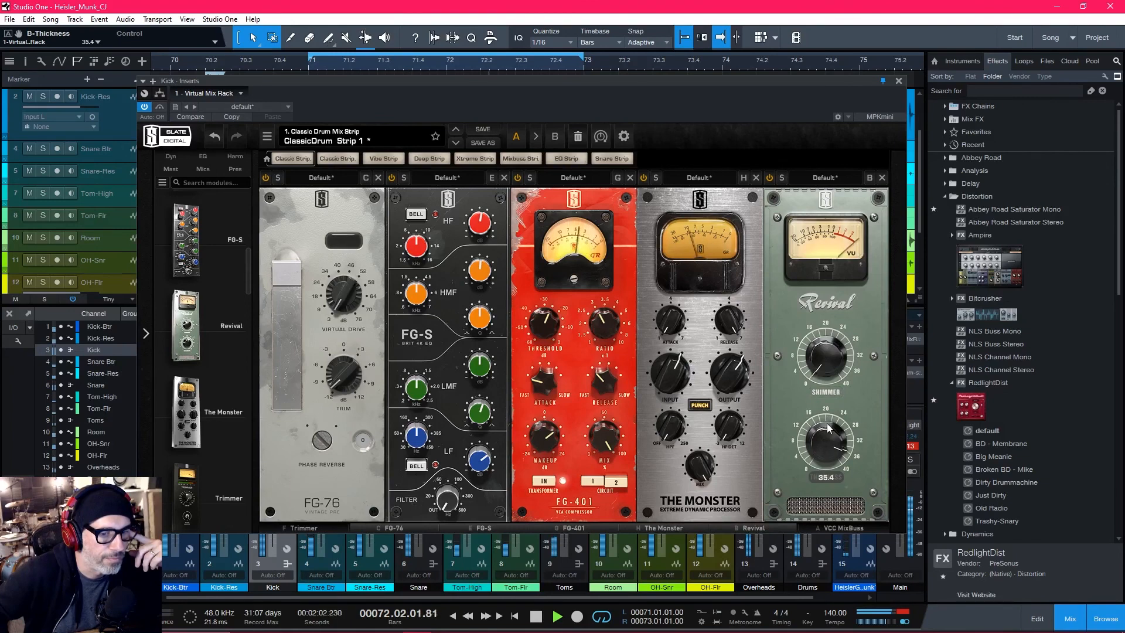
left_click_drag(827, 440, 826, 469)
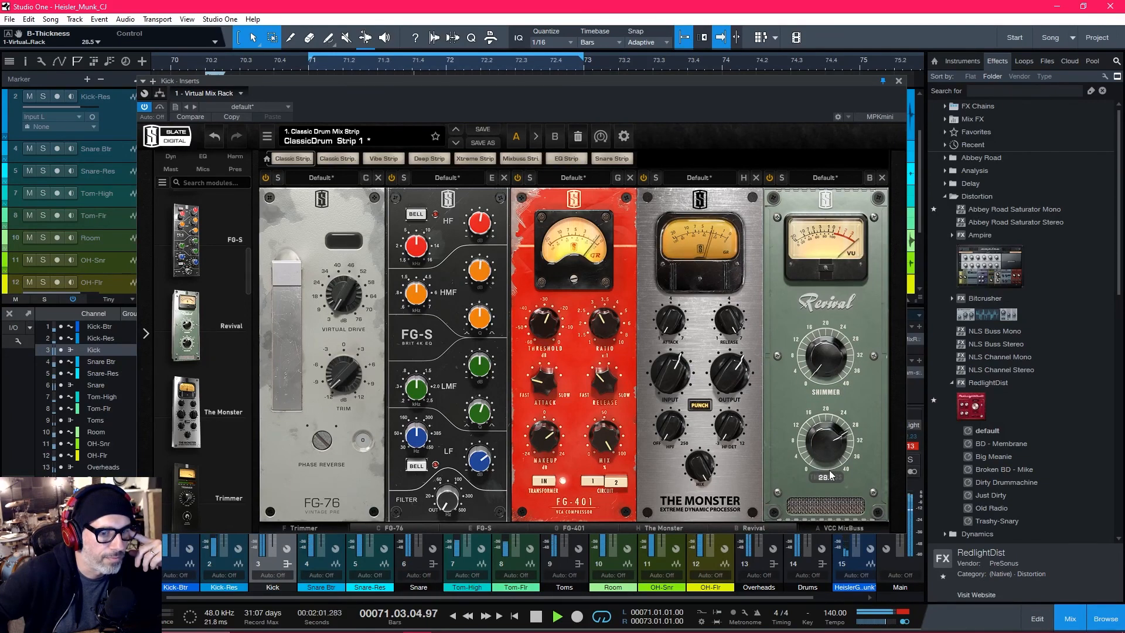
left_click(898, 81)
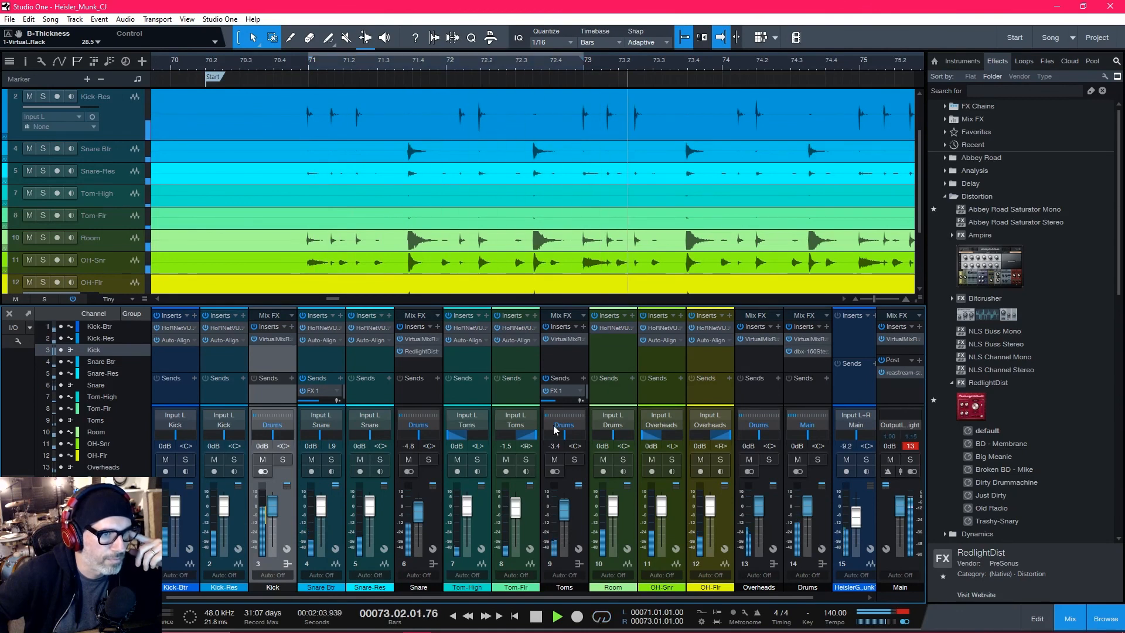
mouse_move(618, 62)
left_mouse_down()
mouse_move(630, 28)
mouse_move(410, 7)
left_mouse_up()
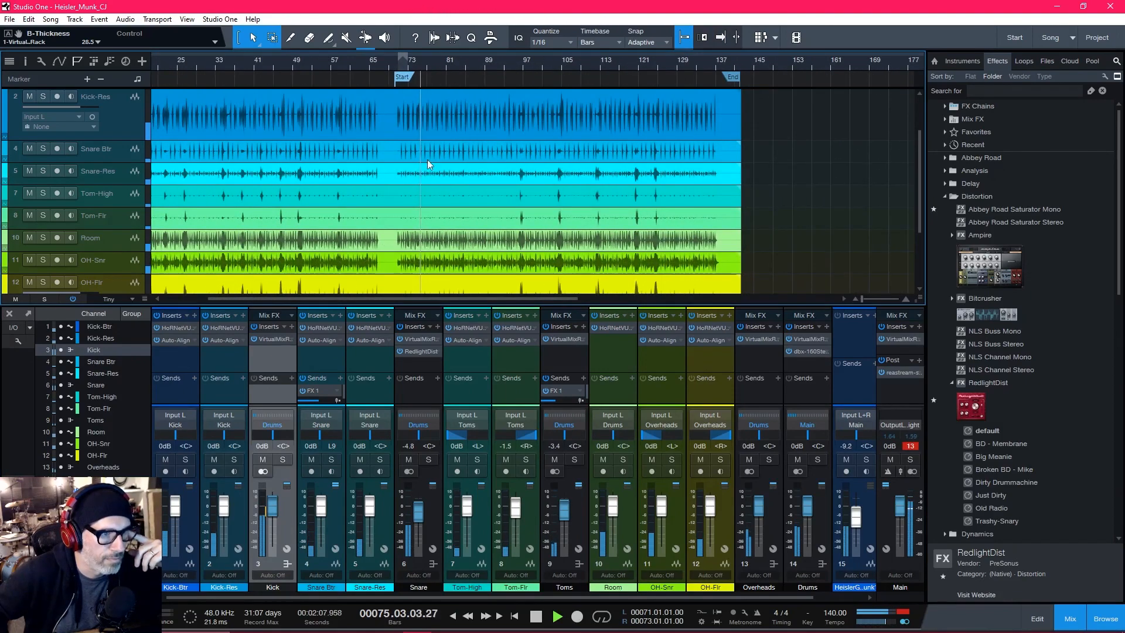